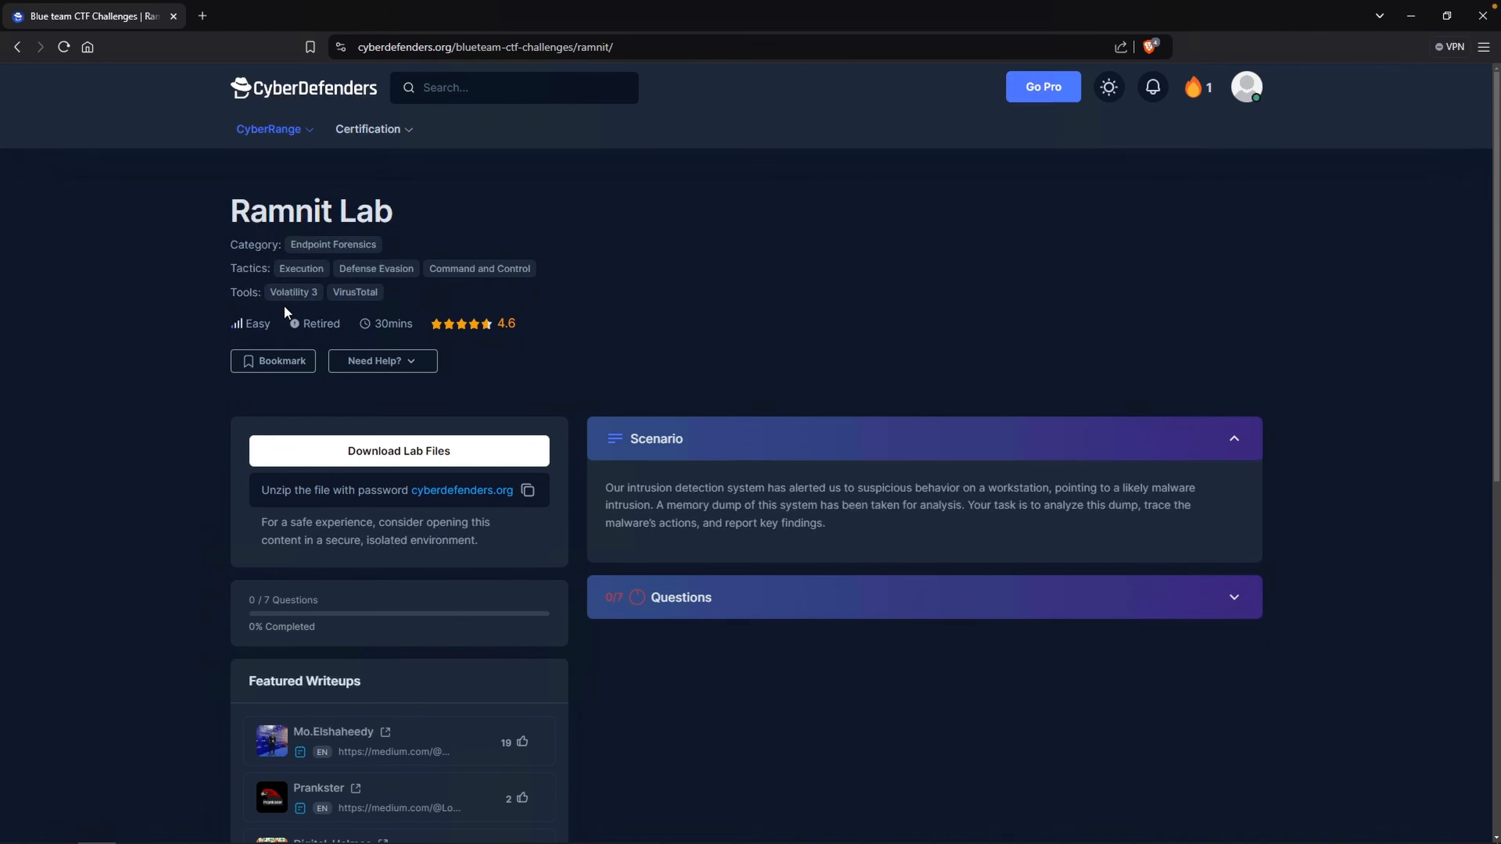
# Download the Ramnit lab files and save 159-Ramnit.zip to the Desktop.
pyautogui.click(381, 455)
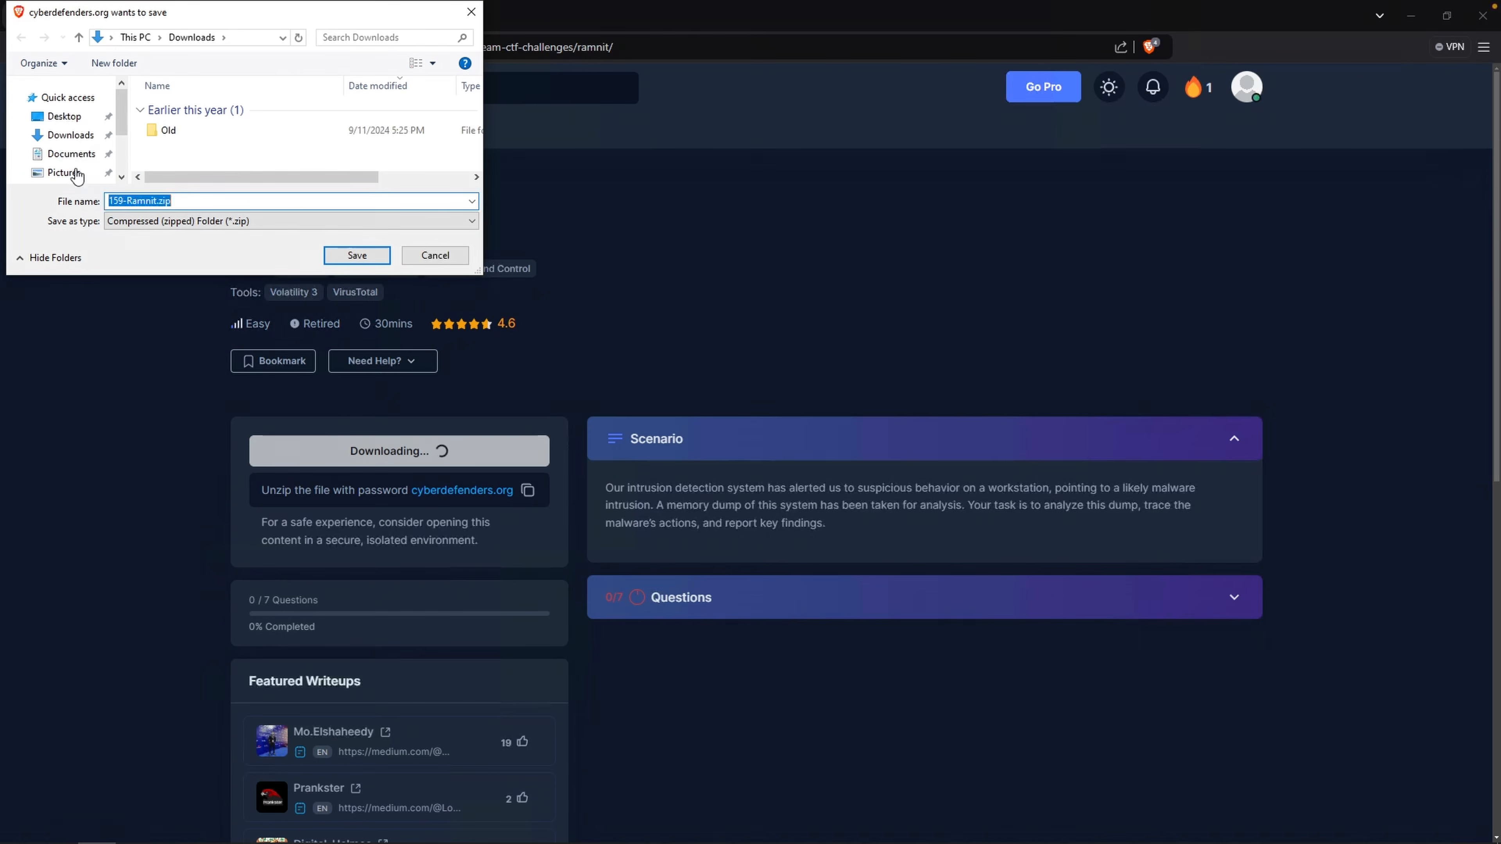
pyautogui.click(65, 117)
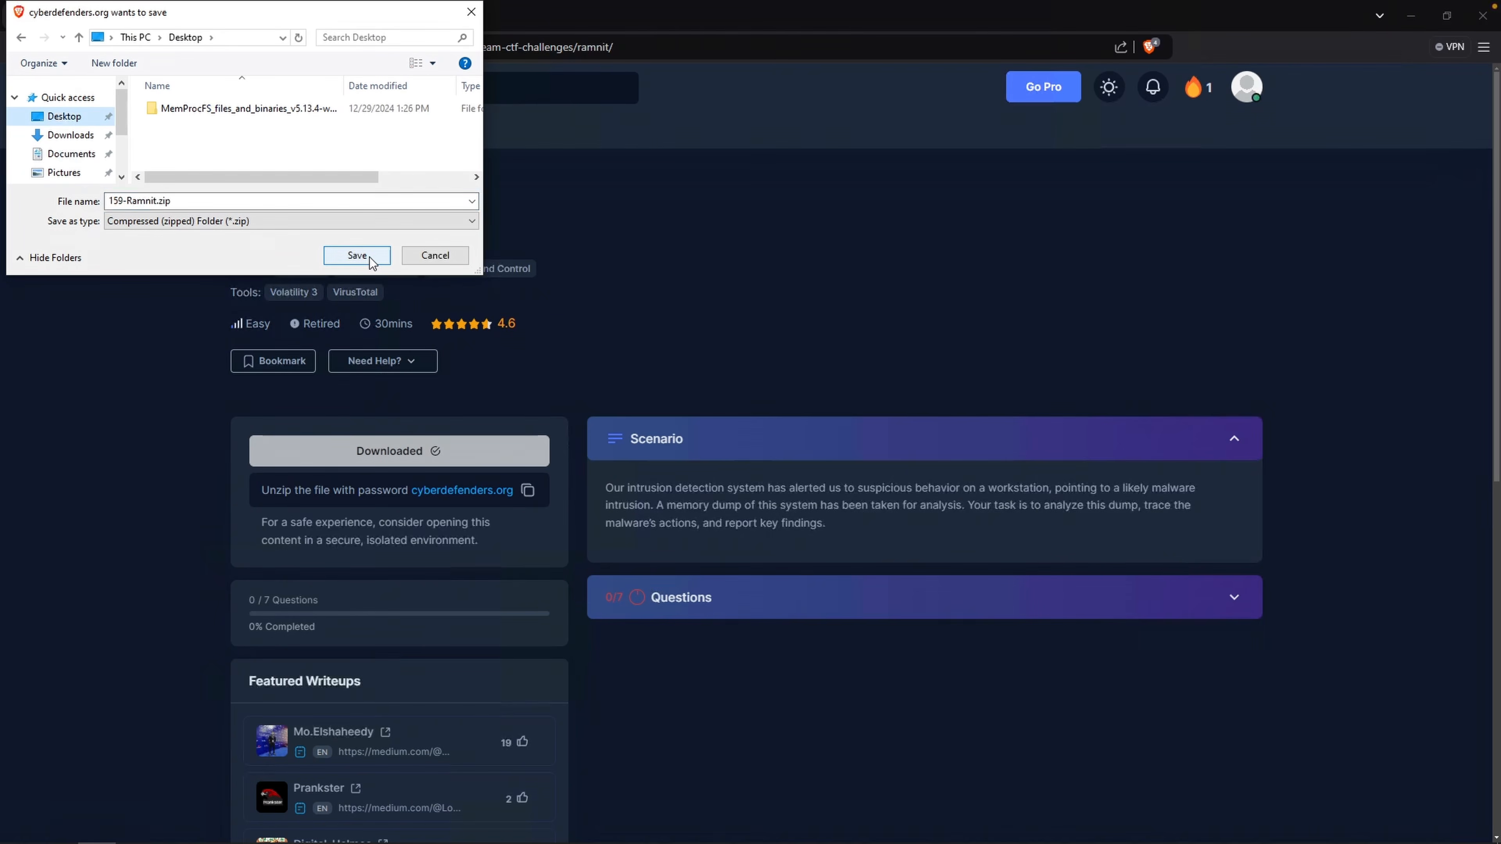
pyautogui.click(356, 255)
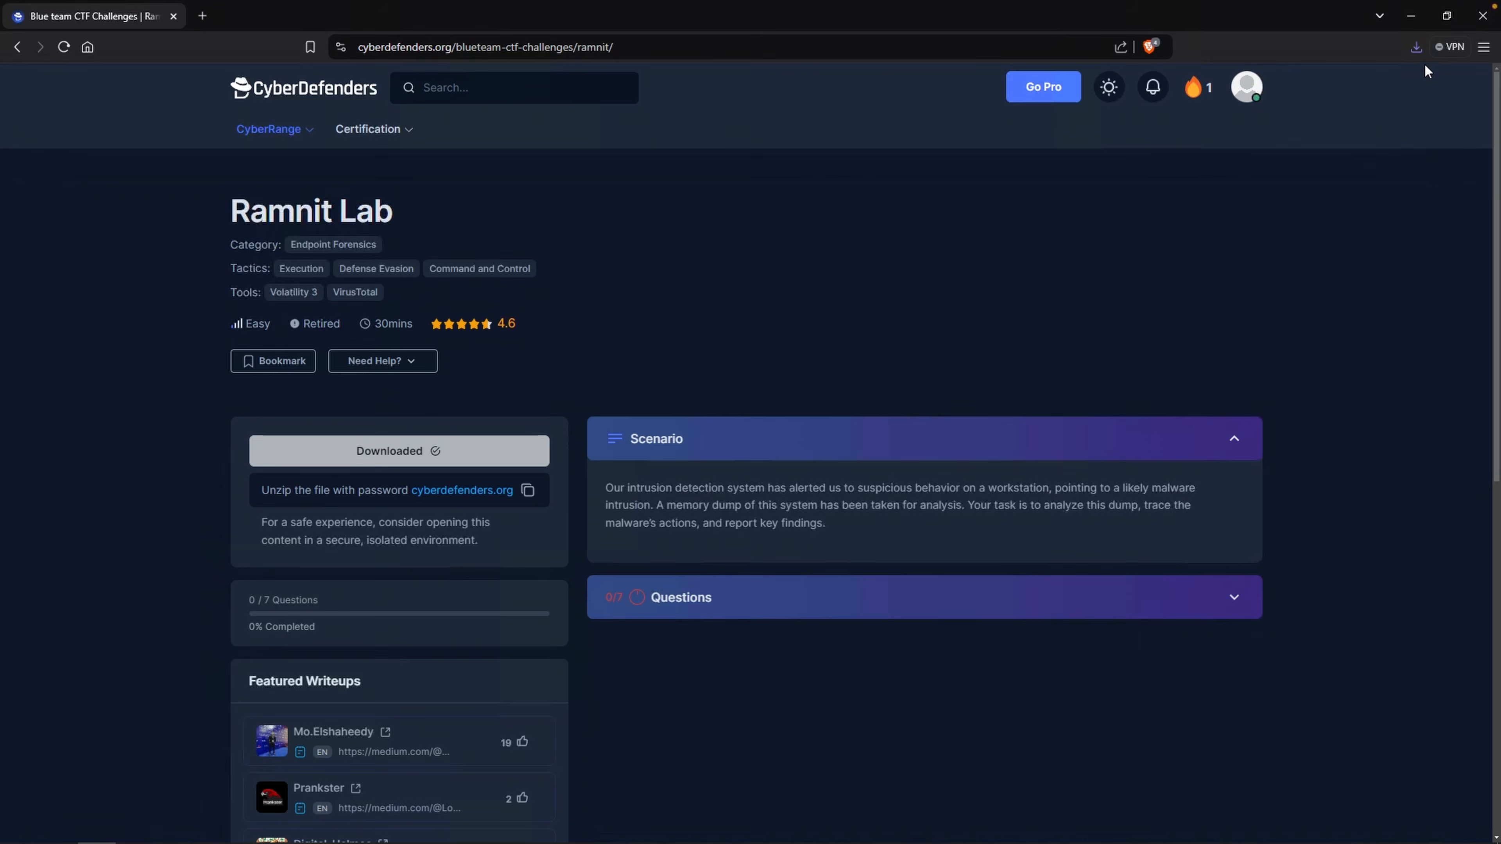
# Open the downloaded archive's folder and extract 159-Ramnit.zip with 7-Zip, entering the archive password.
pyautogui.click(1415, 47)
pyautogui.click(1379, 111)
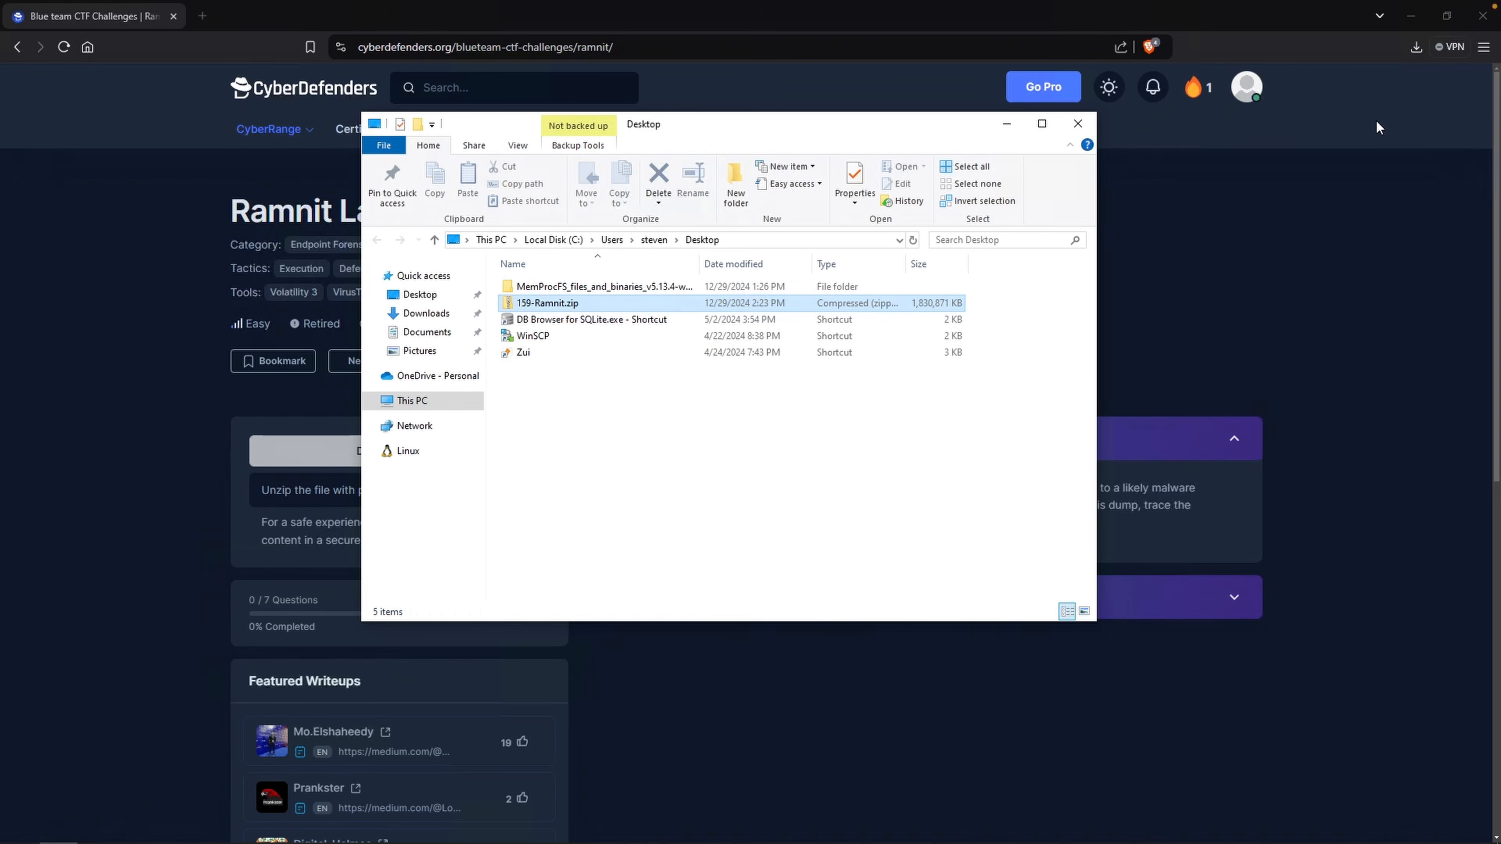
pyautogui.rightClick(655, 305)
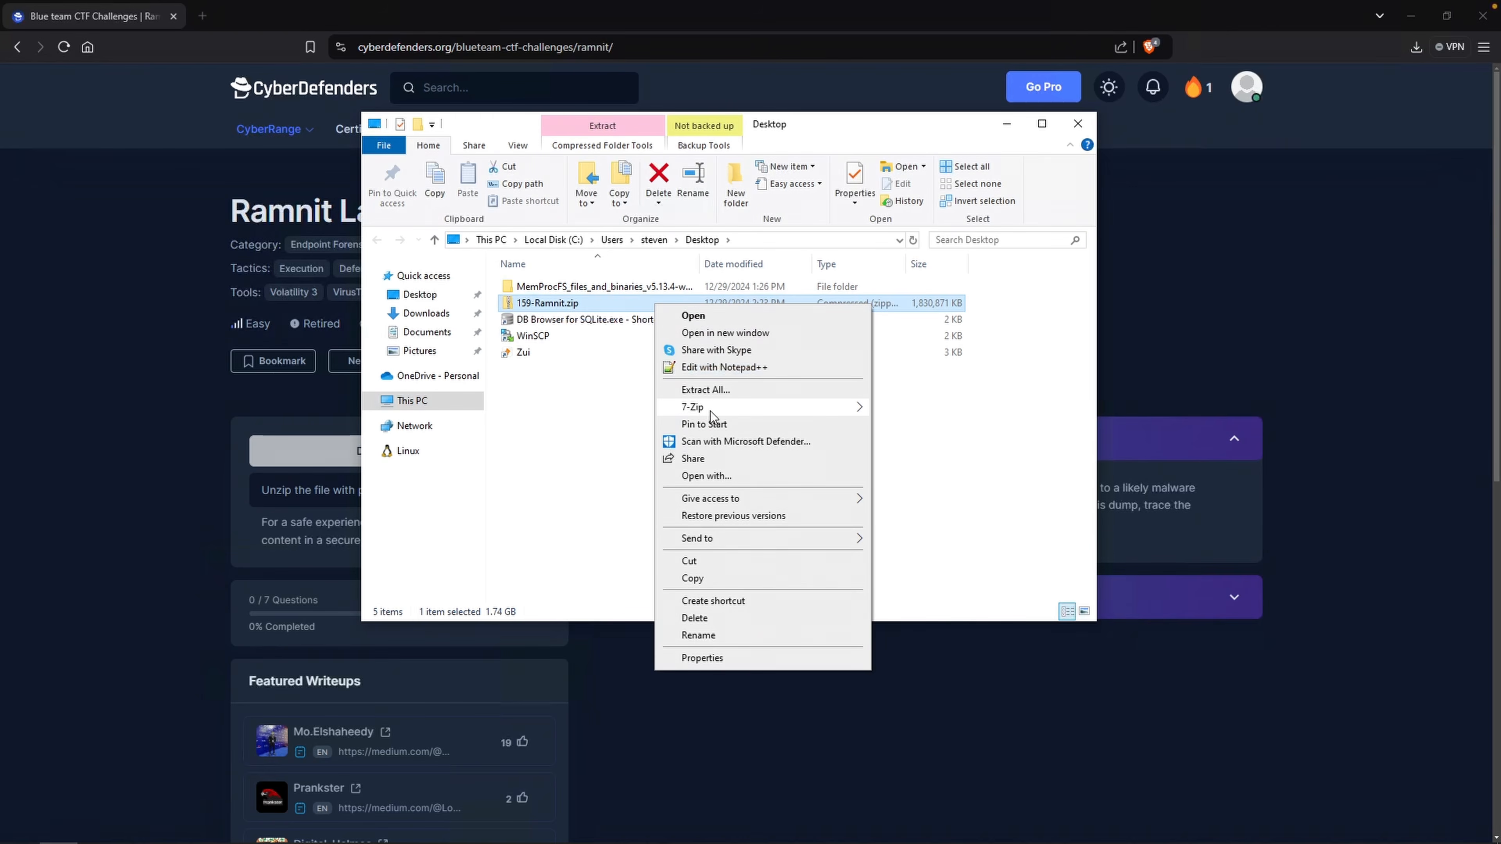
pyautogui.click(922, 467)
pyautogui.write('cyberdefenders.org')
pyautogui.press('Return')
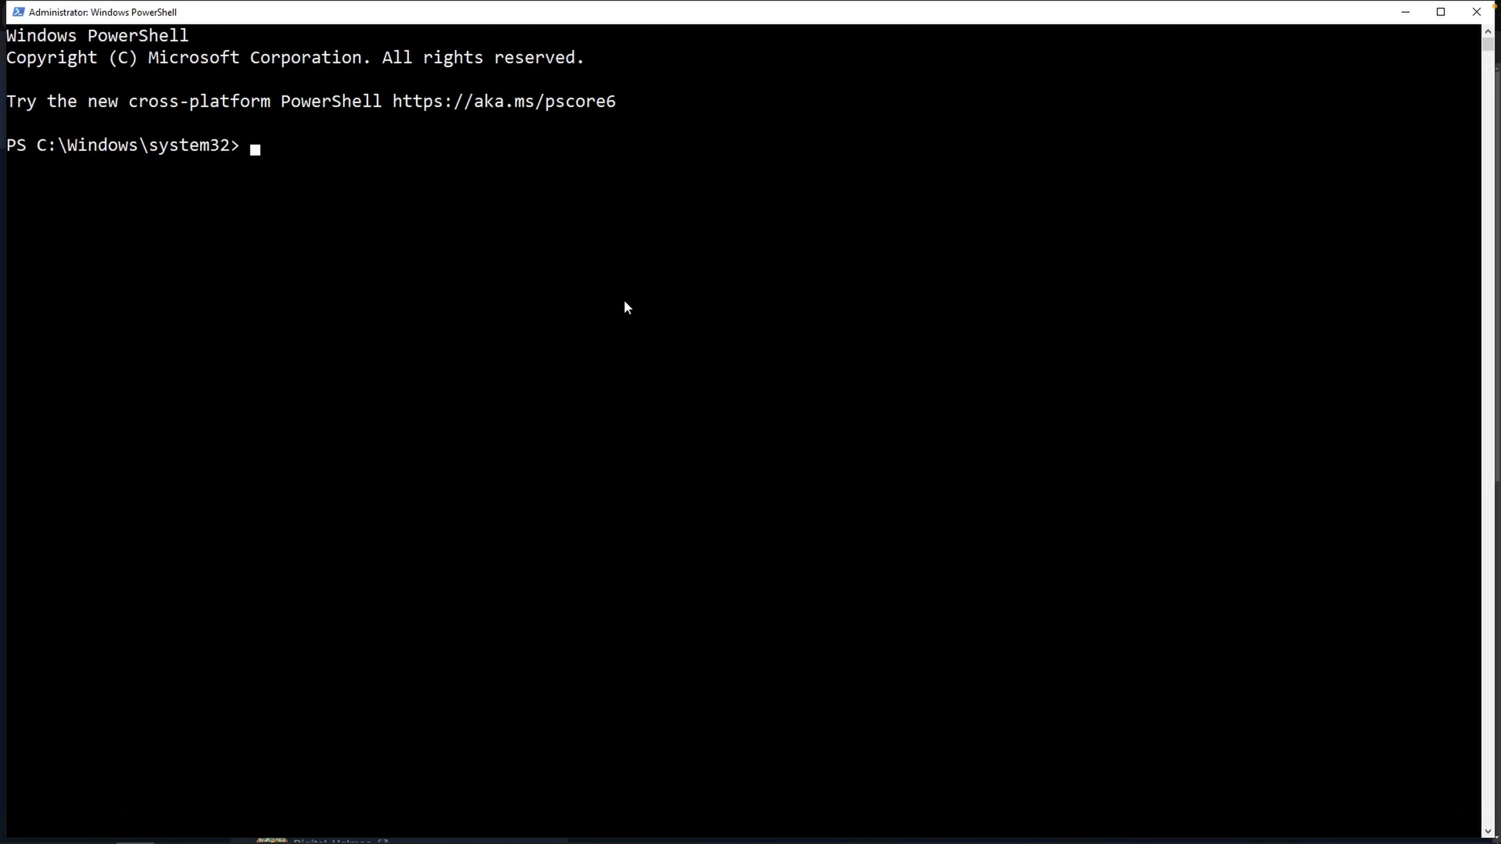
pyautogui.write('cd')
pyautogui.hotkey('ctrl', 'v')
pyautogui.press('Return')
# Run MemProcFS.exe with -device pointing to memory.dmp in the 159-Ramnit folder.
pyautogui.write('Memprocfs')
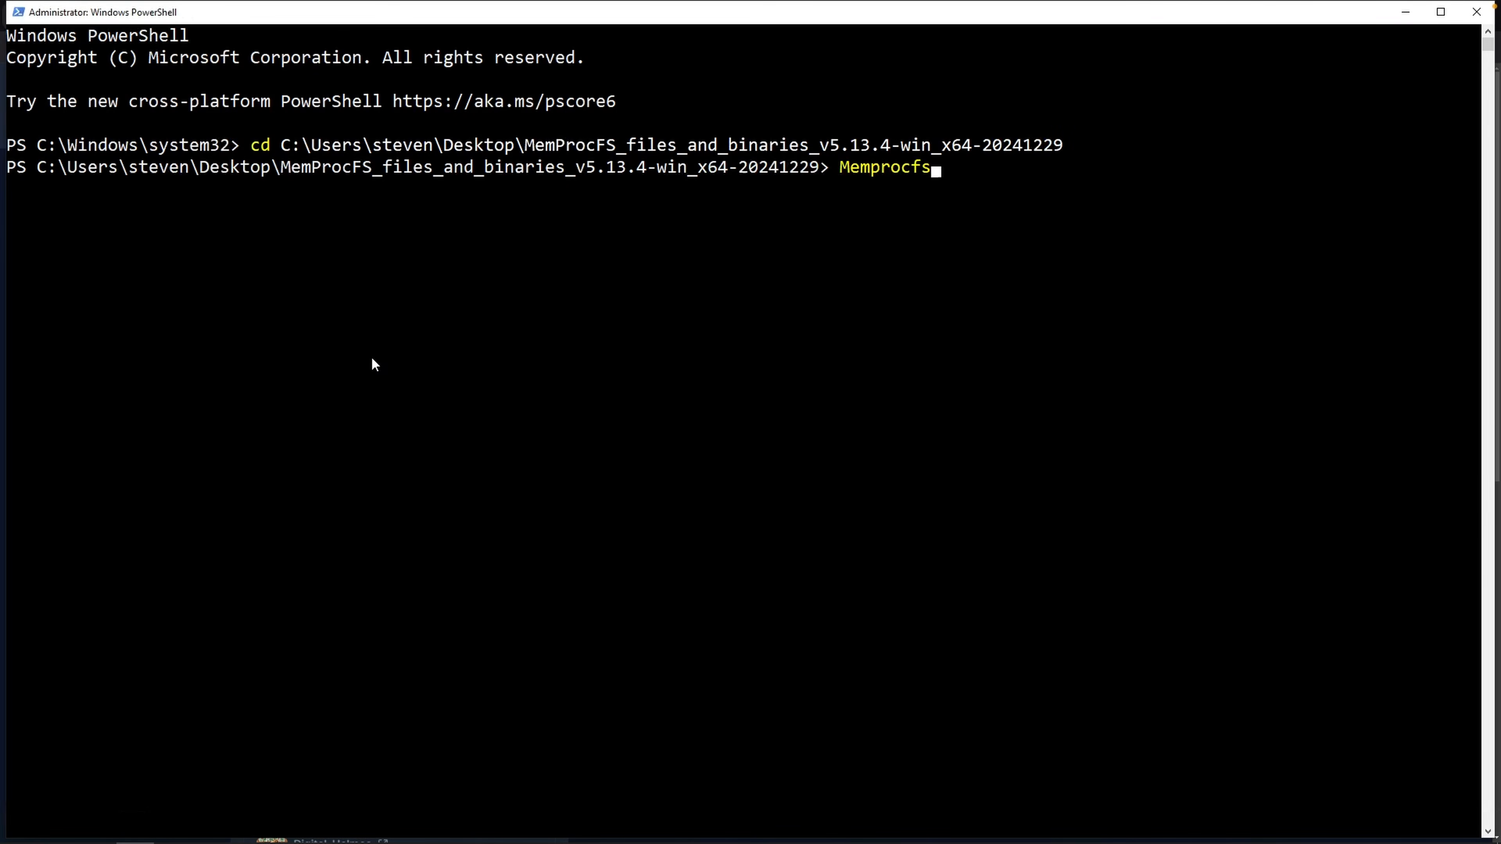
pyautogui.press('Tab')
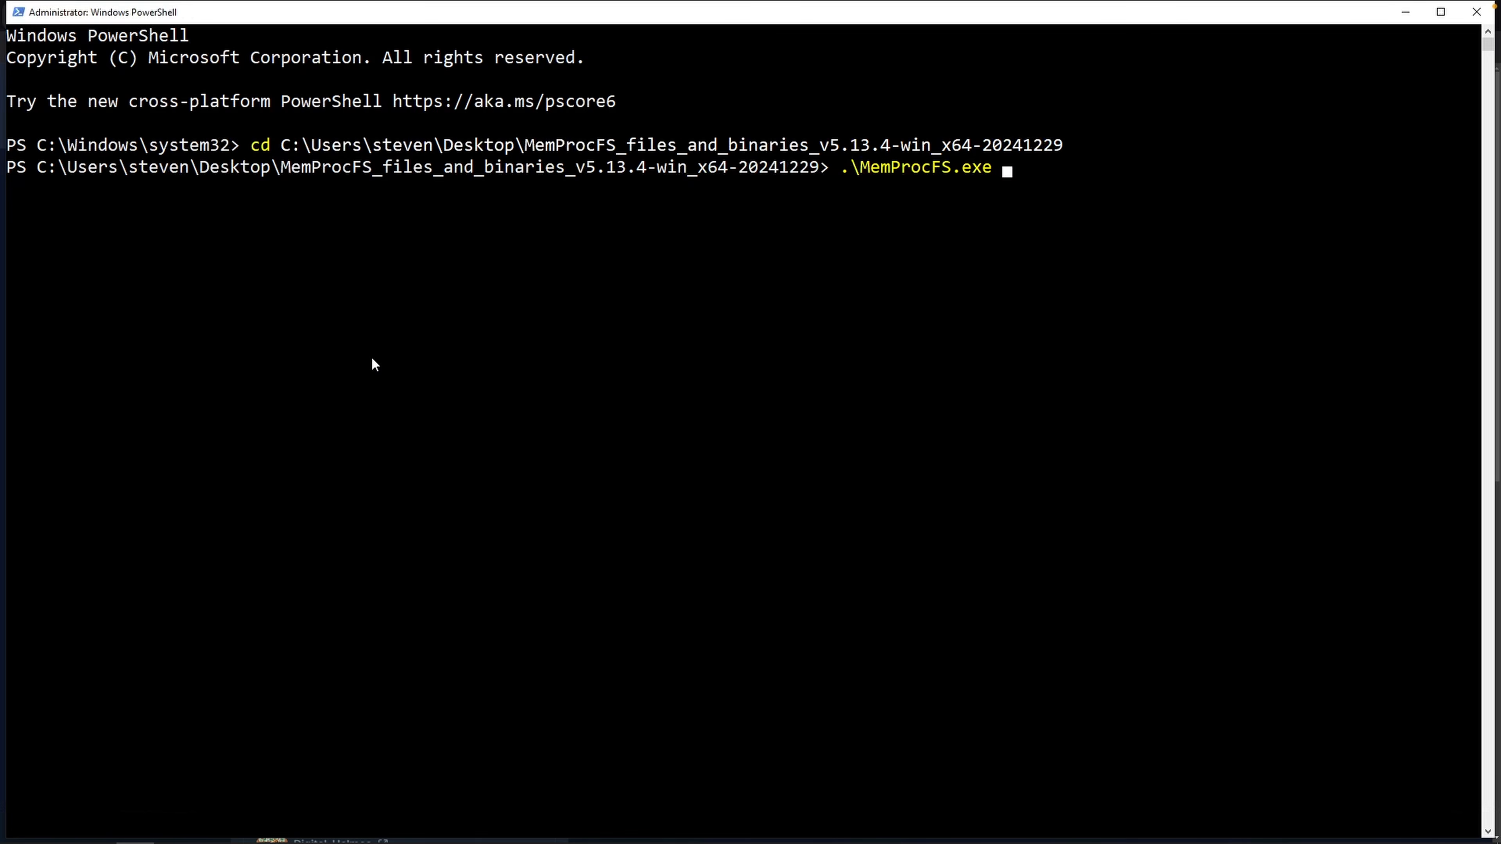
pyautogui.write('-device')
pyautogui.write('C:\\Users\\steven\\Desktop\\159-Ramnit')
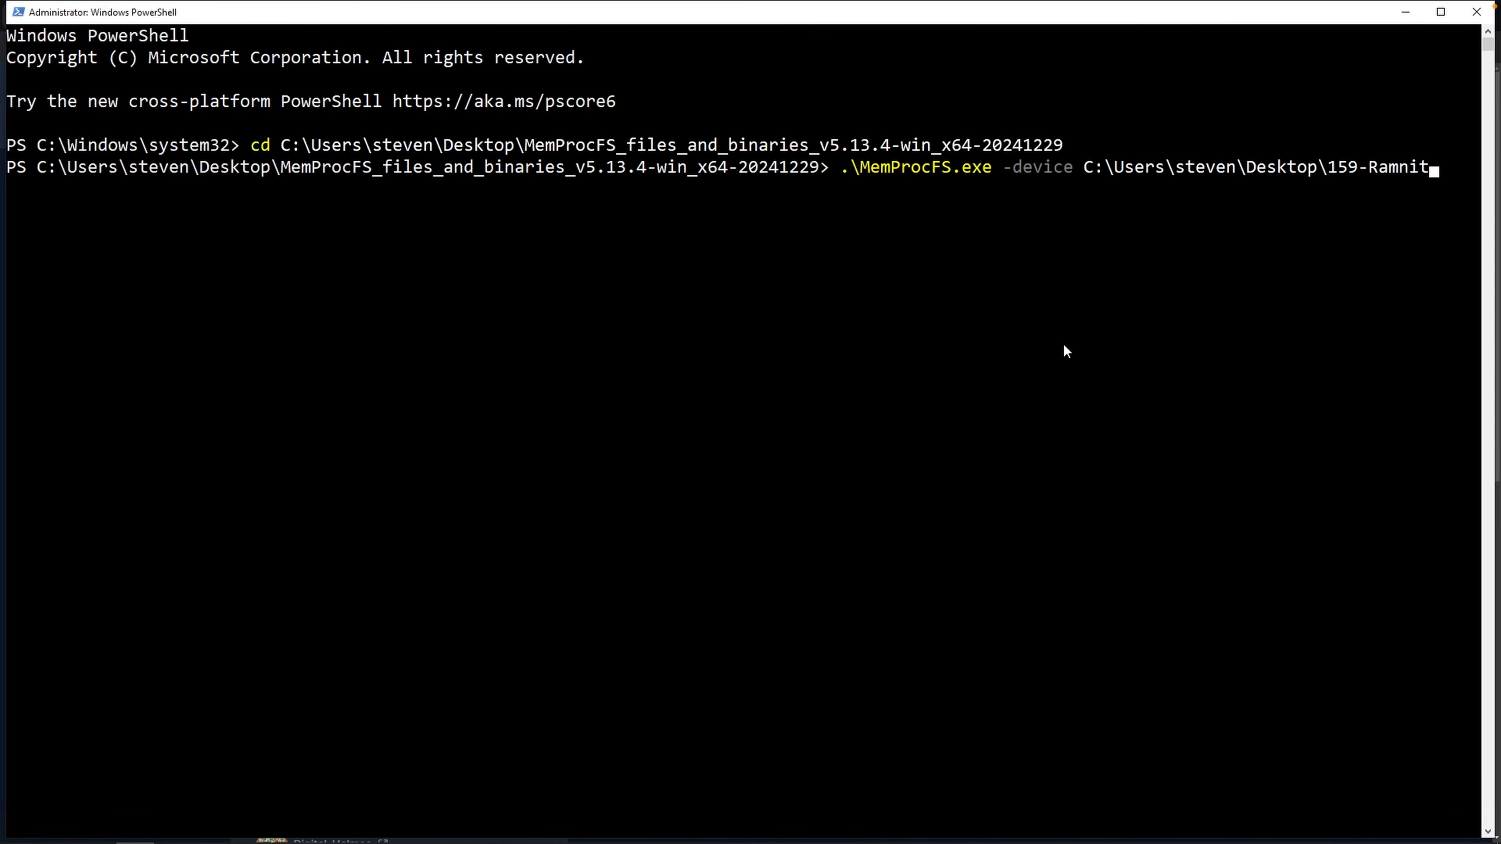
pyautogui.write('\\memory.dmp')
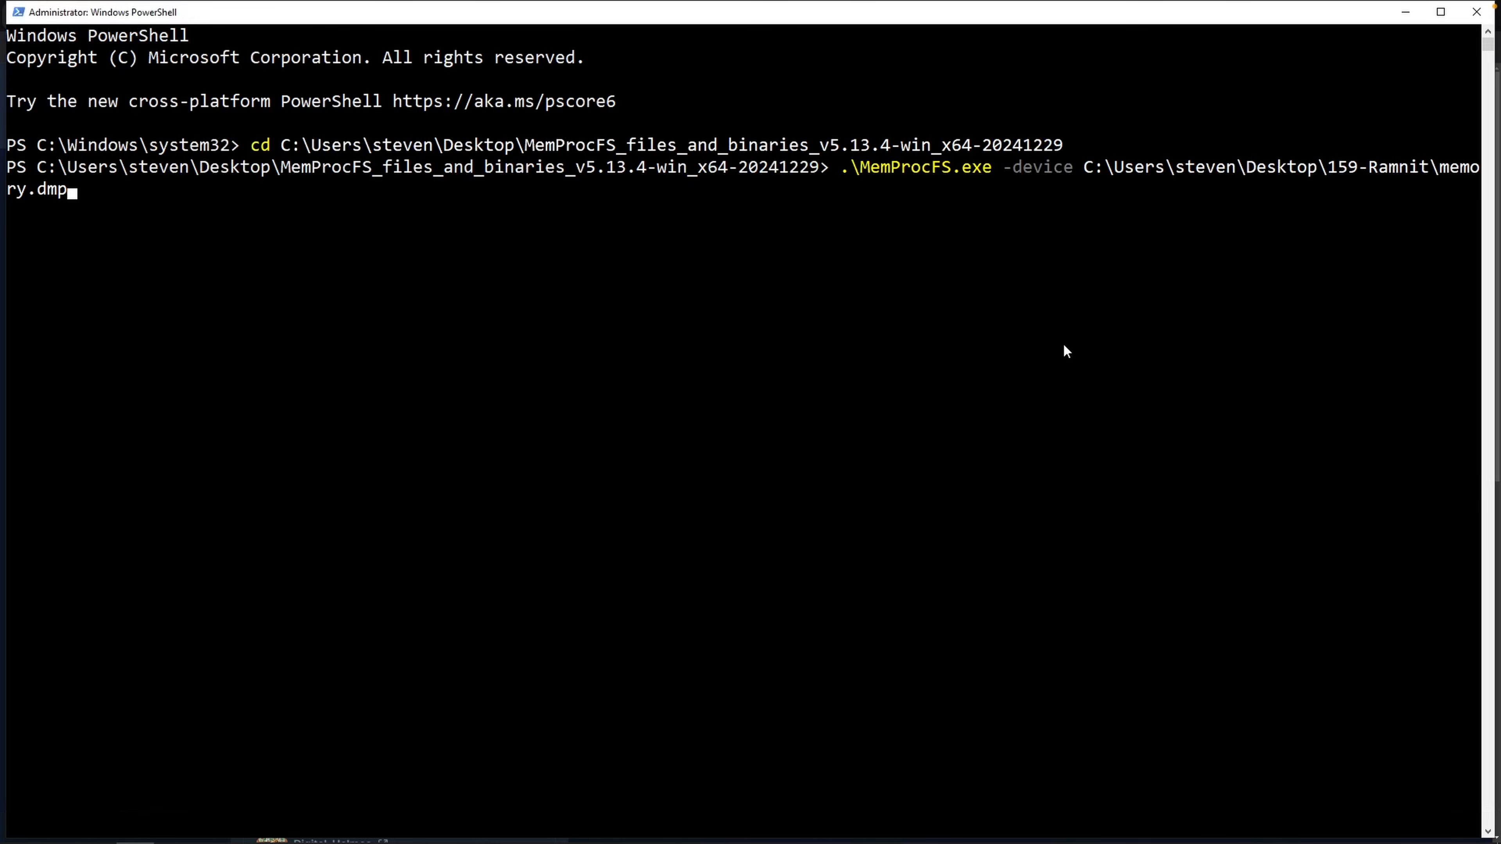
pyautogui.press('Return')
# Open the mounted M: drive in File Explorer.
pyautogui.moveTo(44, 503); pyautogui.dragTo(234, 498)
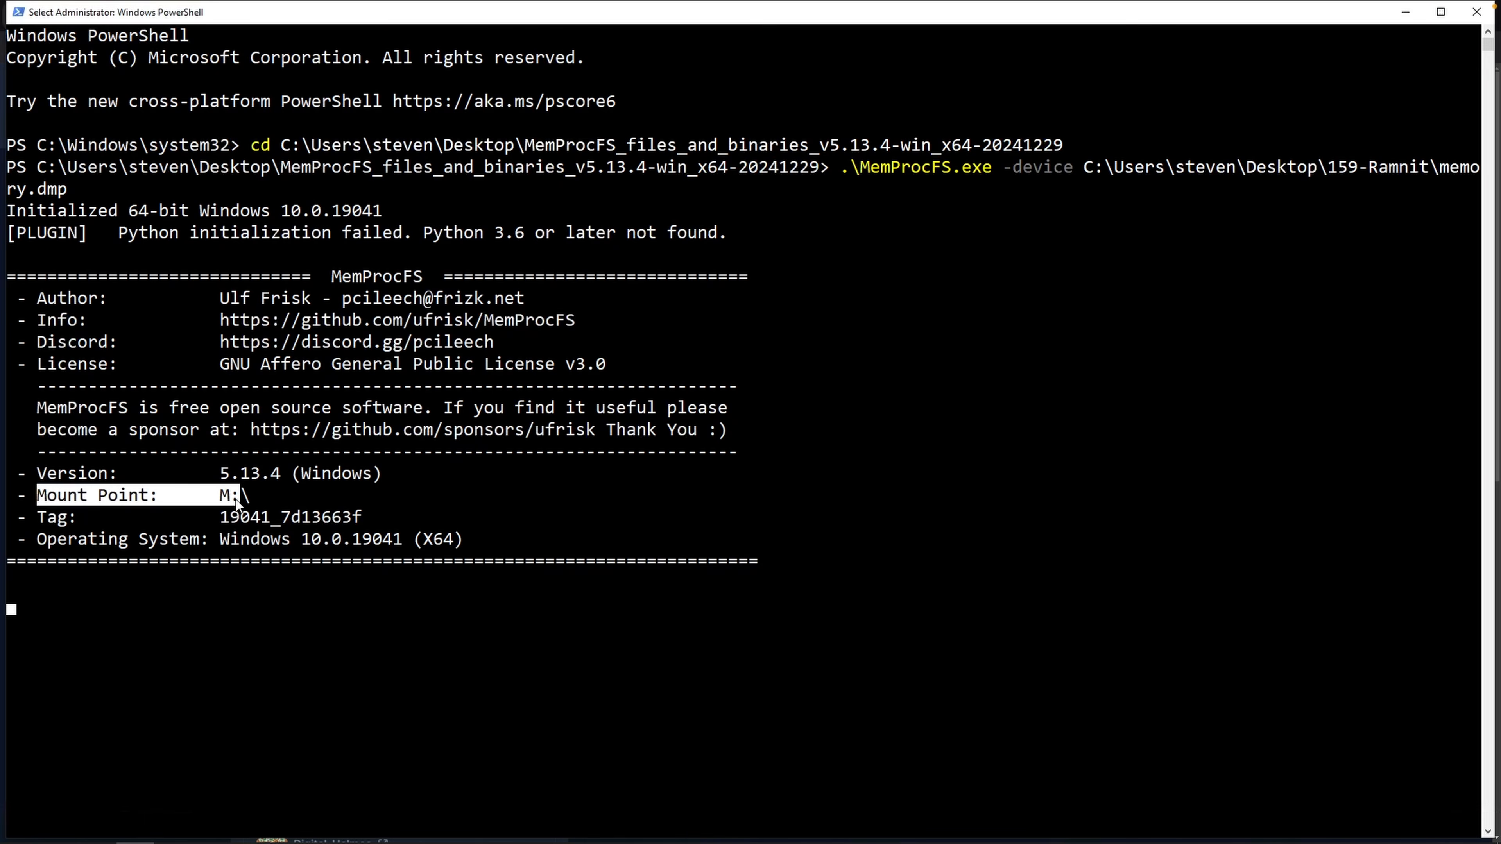
pyautogui.press('super+e')
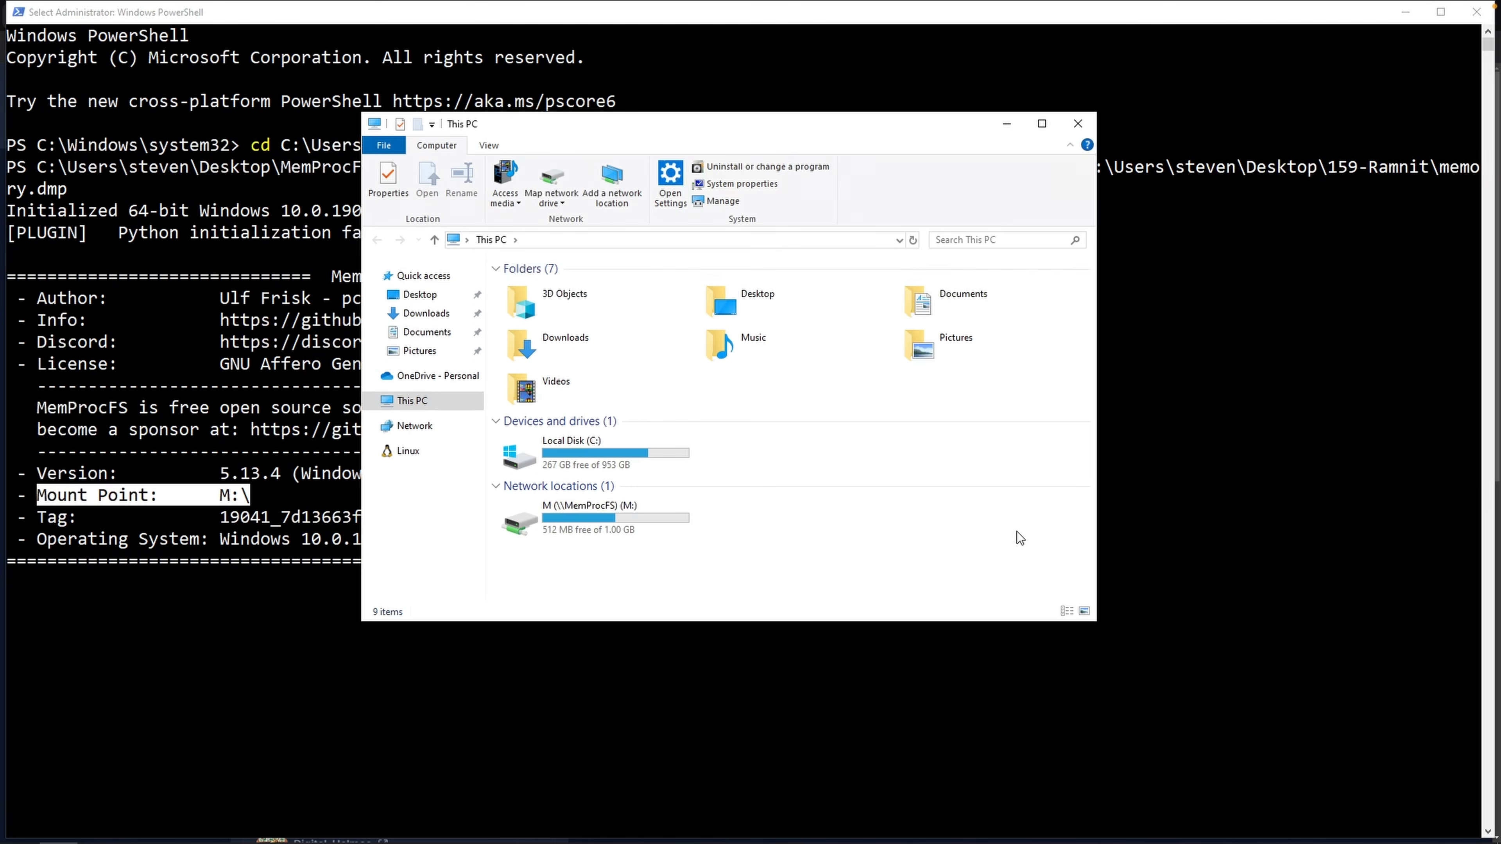
pyautogui.doubleClick(645, 525)
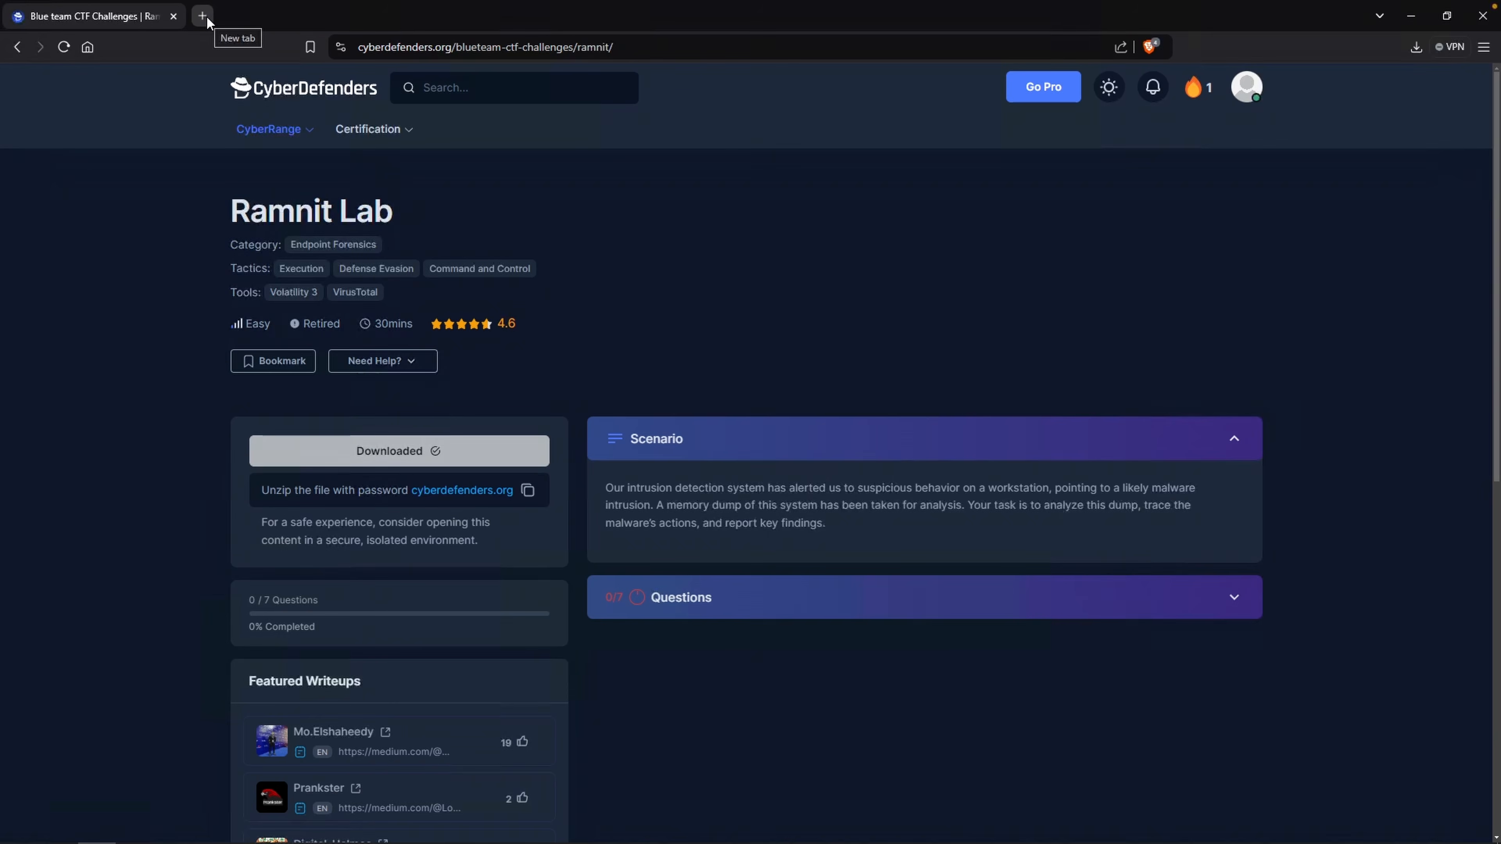
# Search the web for volatility3 in a new tab.
pyautogui.click(203, 16)
pyautogui.write('v')
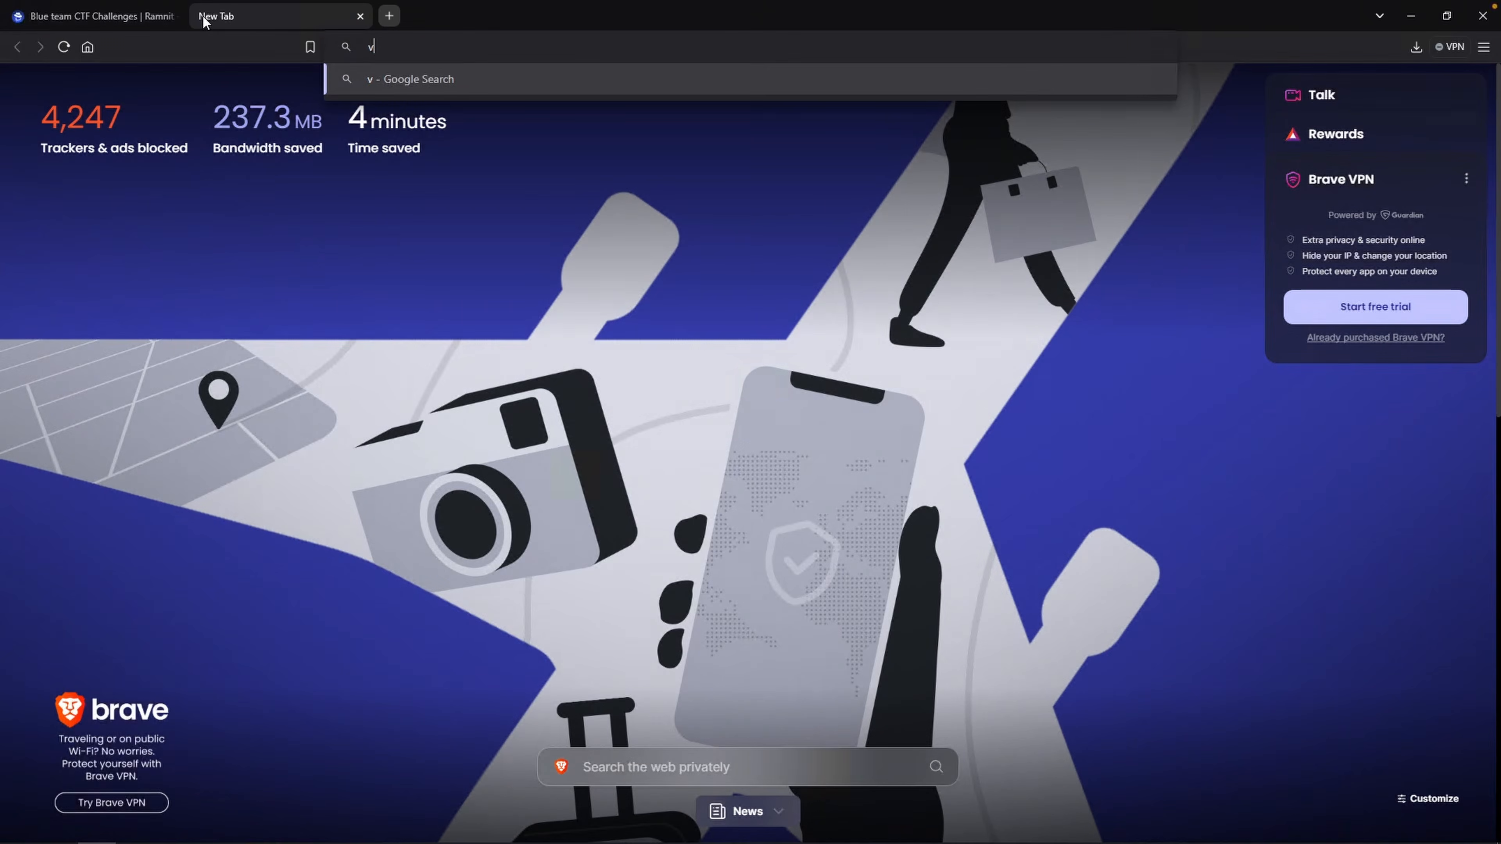
pyautogui.write('olatility3')
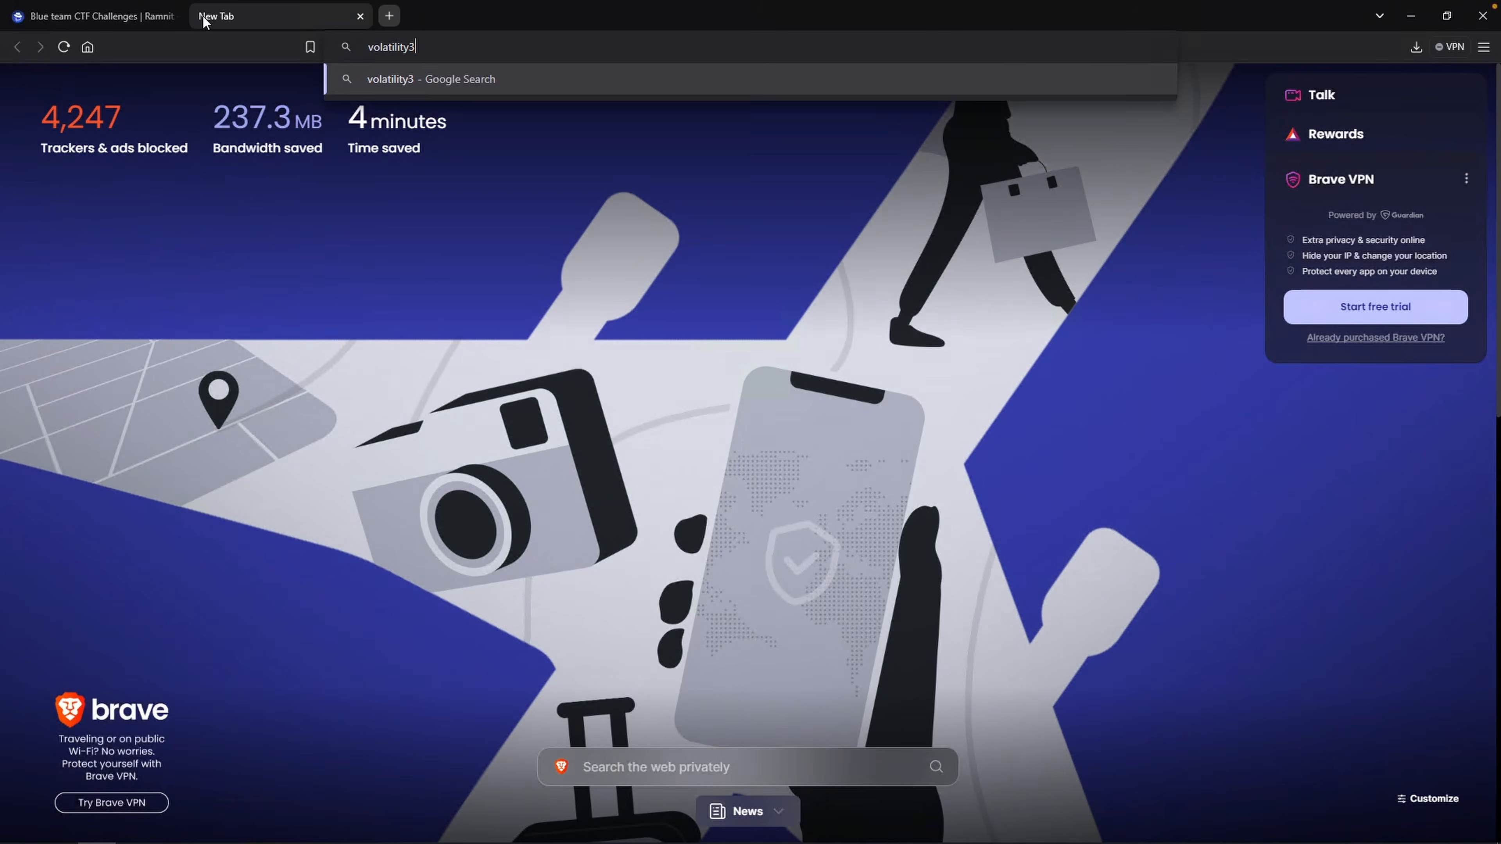
pyautogui.press('Return')
# Open the volatility3 GitHub repository and select its pip install volatility3 command.
pyautogui.click(381, 231)
pyautogui.scroll(-10, 1271, 542)
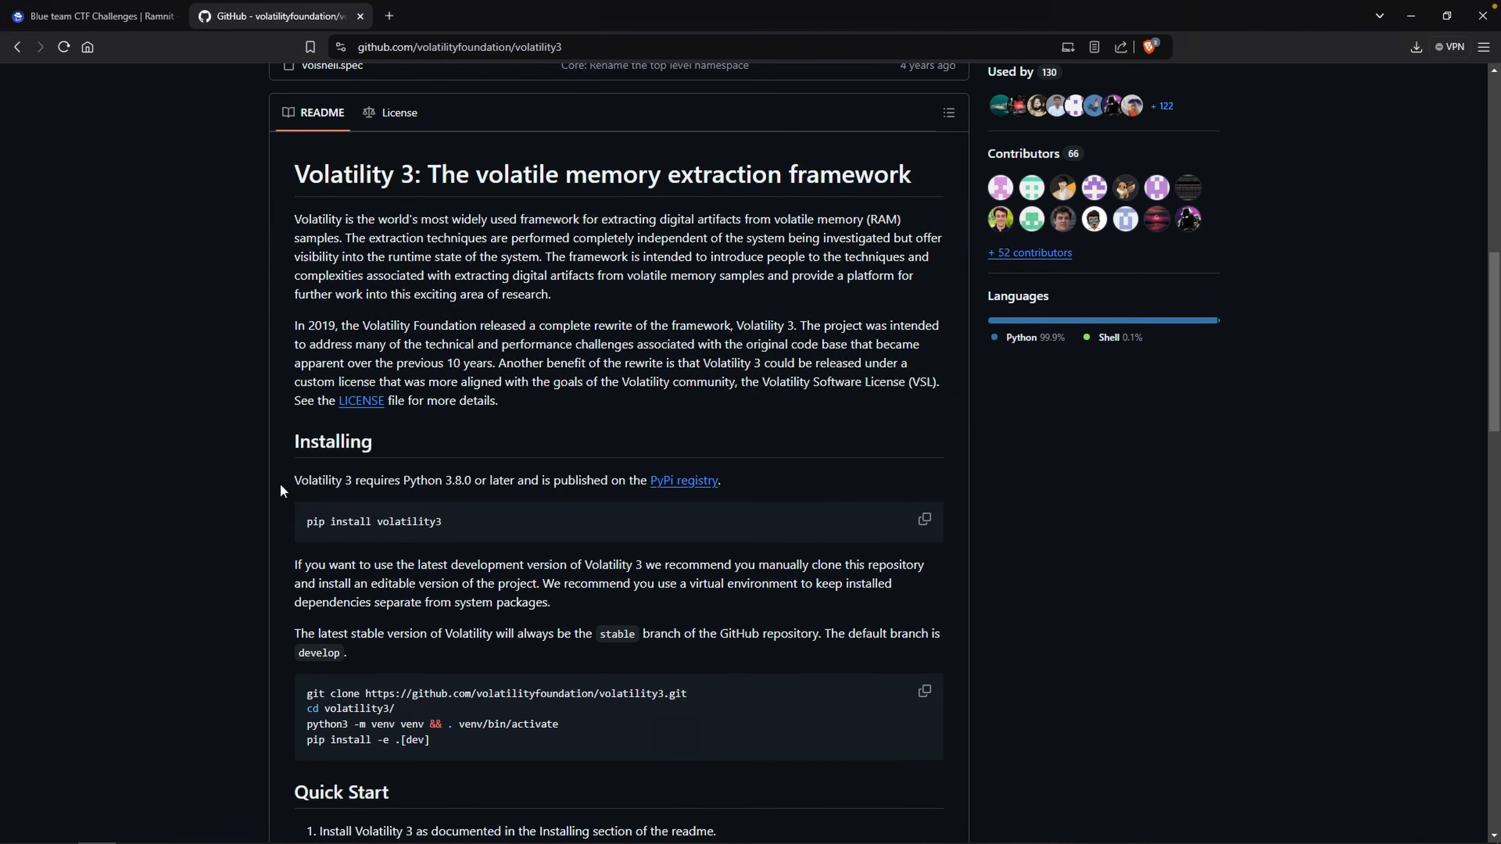
pyautogui.scroll(-2, 302, 542)
pyautogui.moveTo(294, 473)
pyautogui.mouseDown()
pyautogui.moveTo(925, 475)
pyautogui.moveTo(224, 472)
pyautogui.mouseUp()
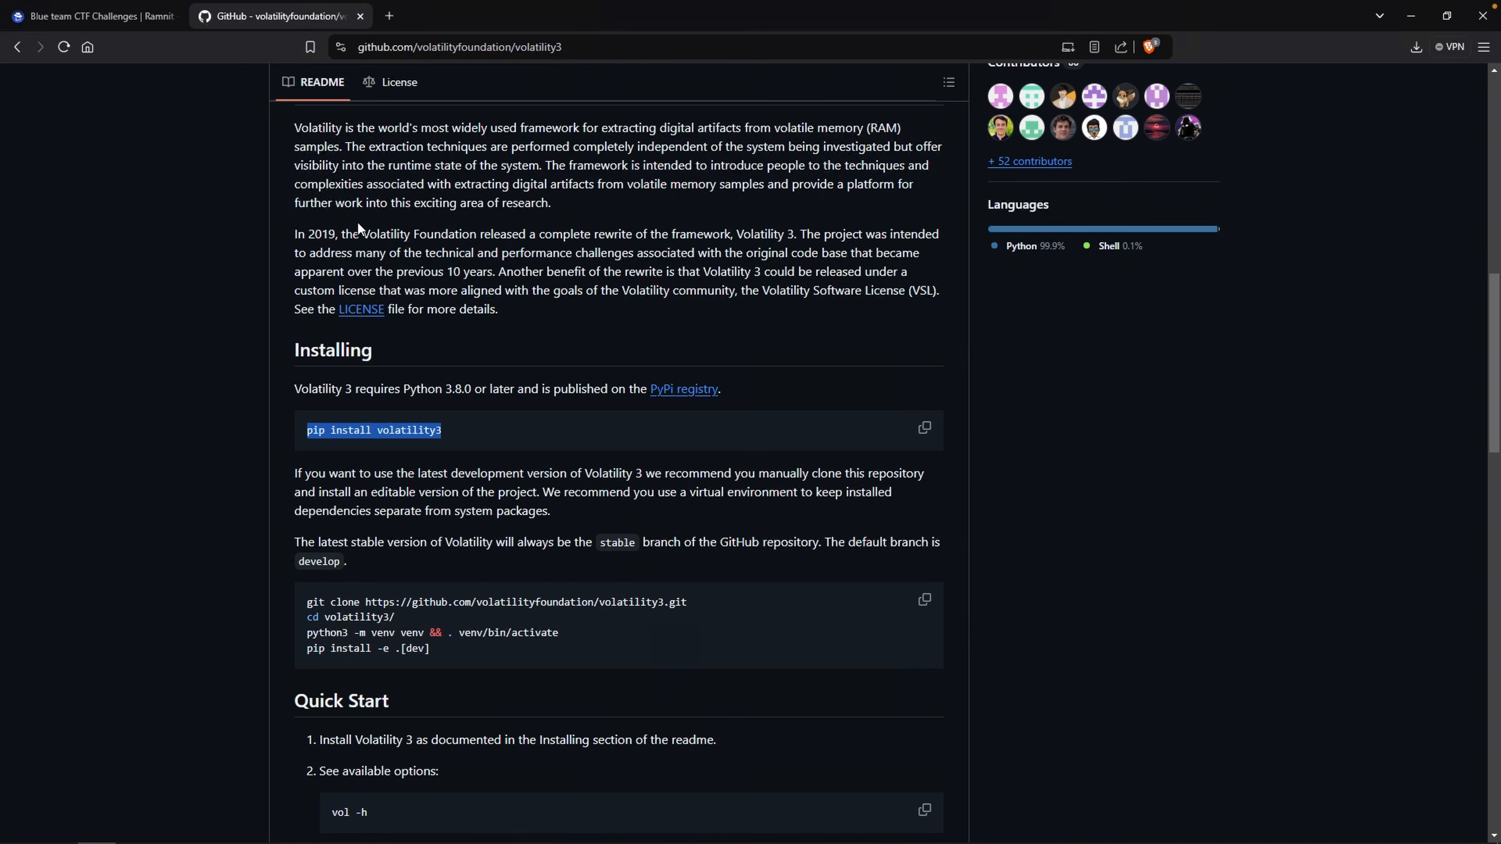
# Search the web for windows subsystem linux in a new tab.
pyautogui.click(389, 16)
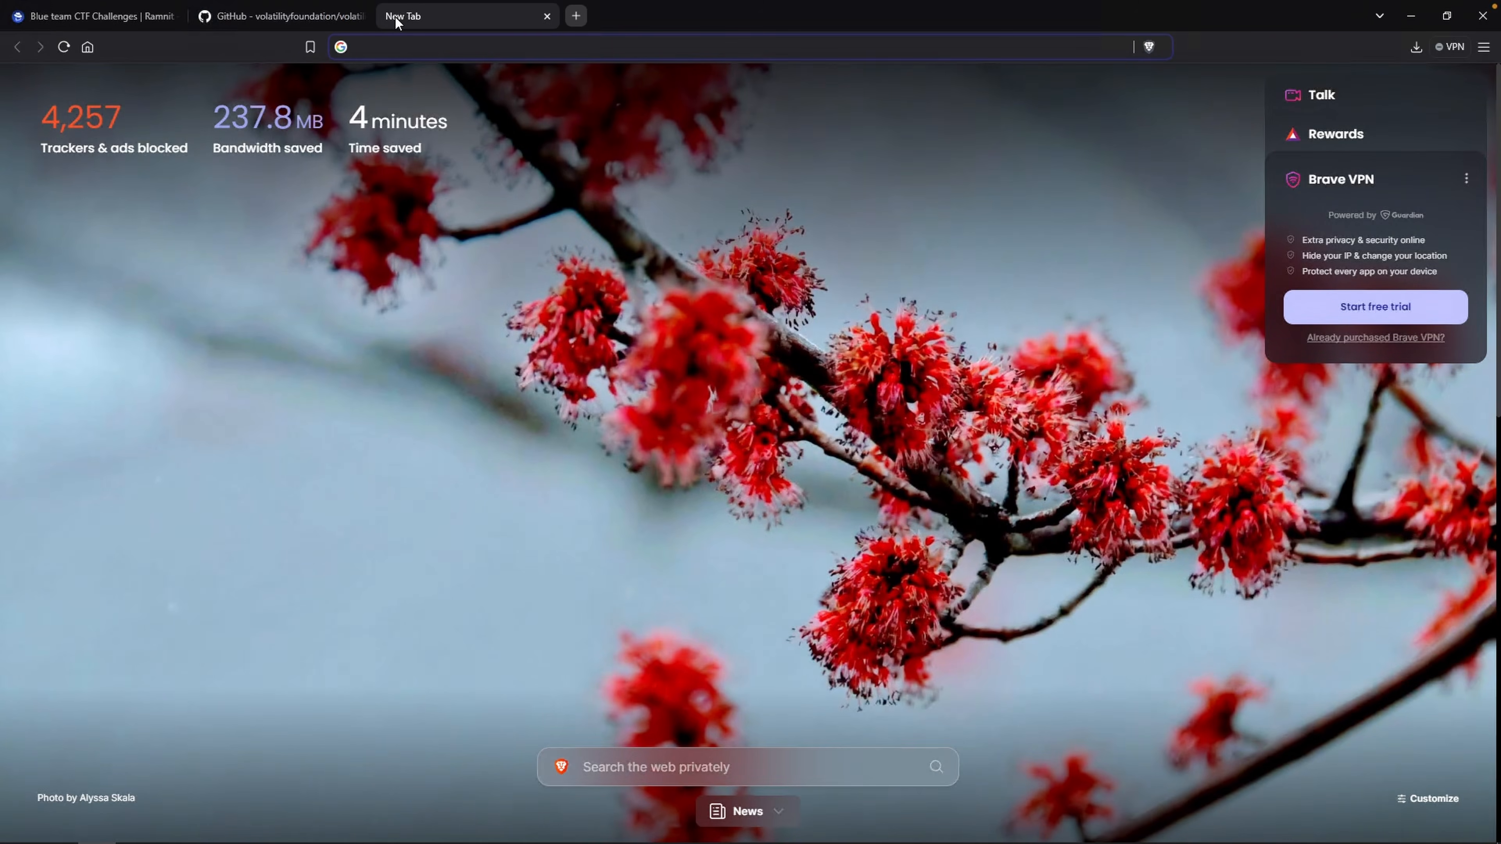
pyautogui.write('windows ')
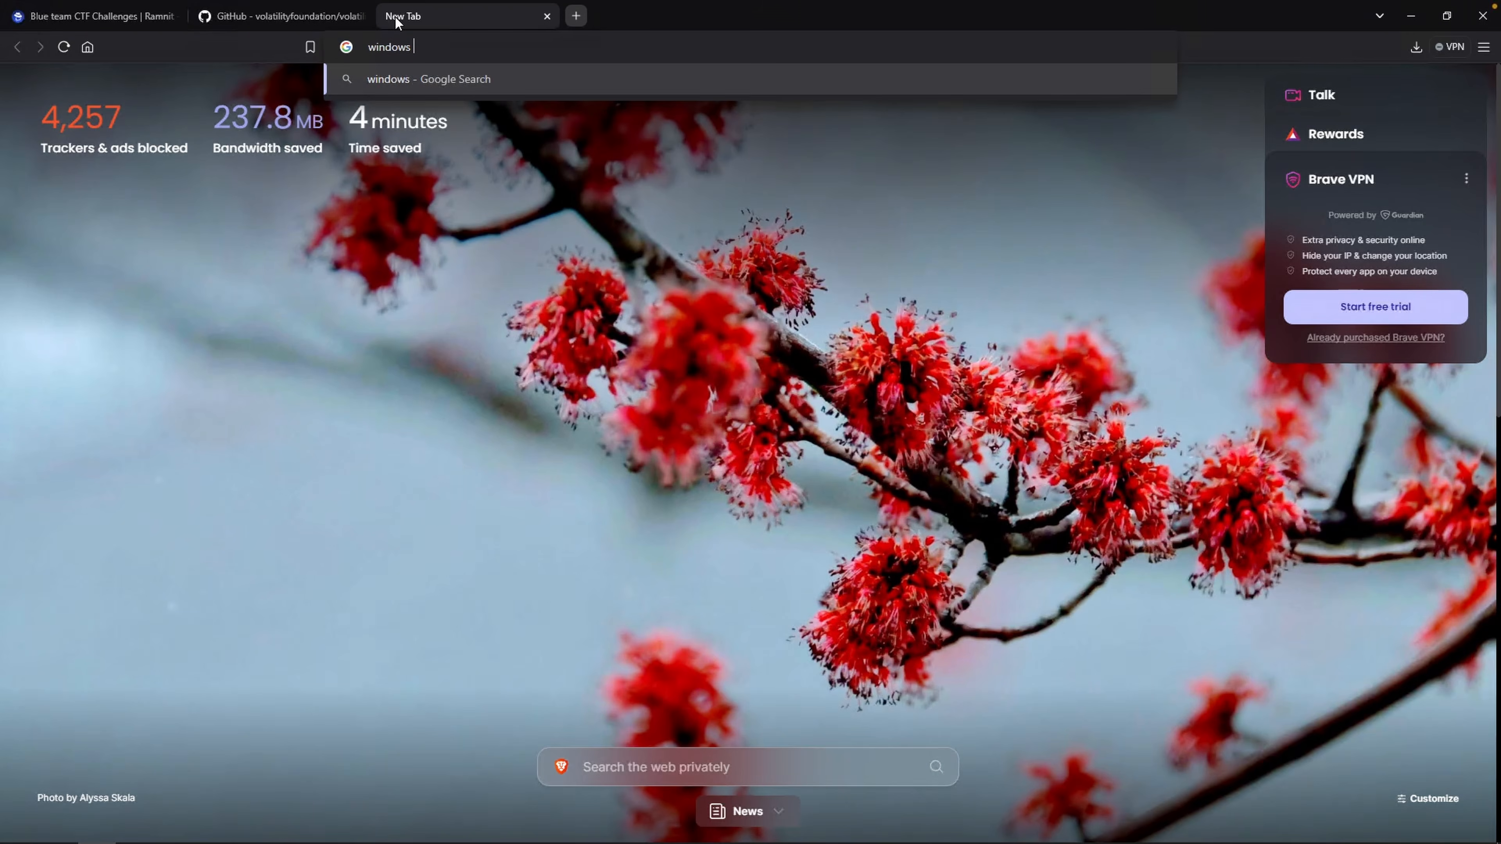
pyautogui.write('subsystem lin')
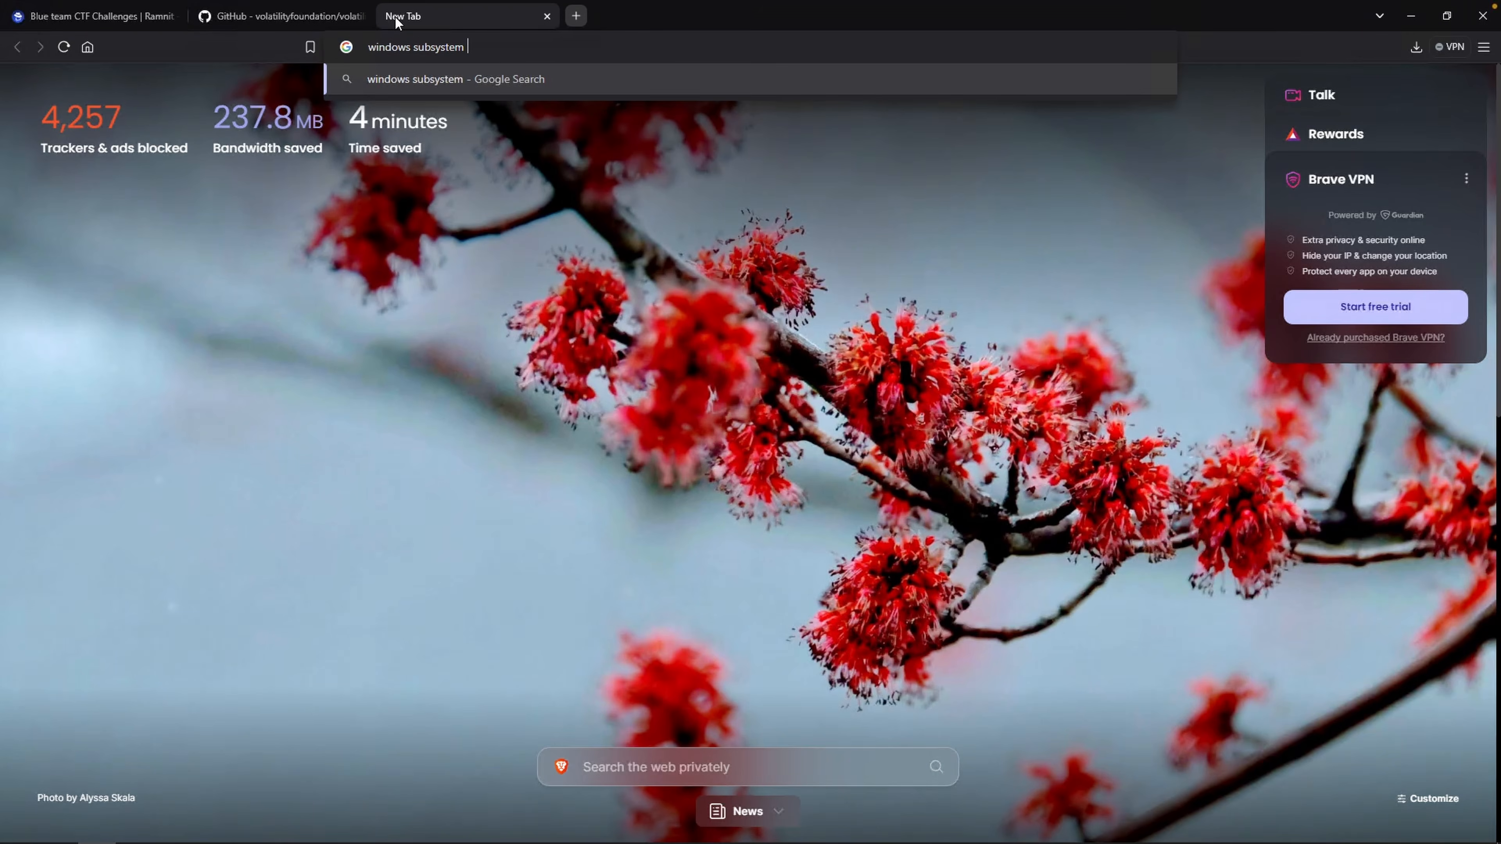
pyautogui.write('ux')
pyautogui.press('Return')
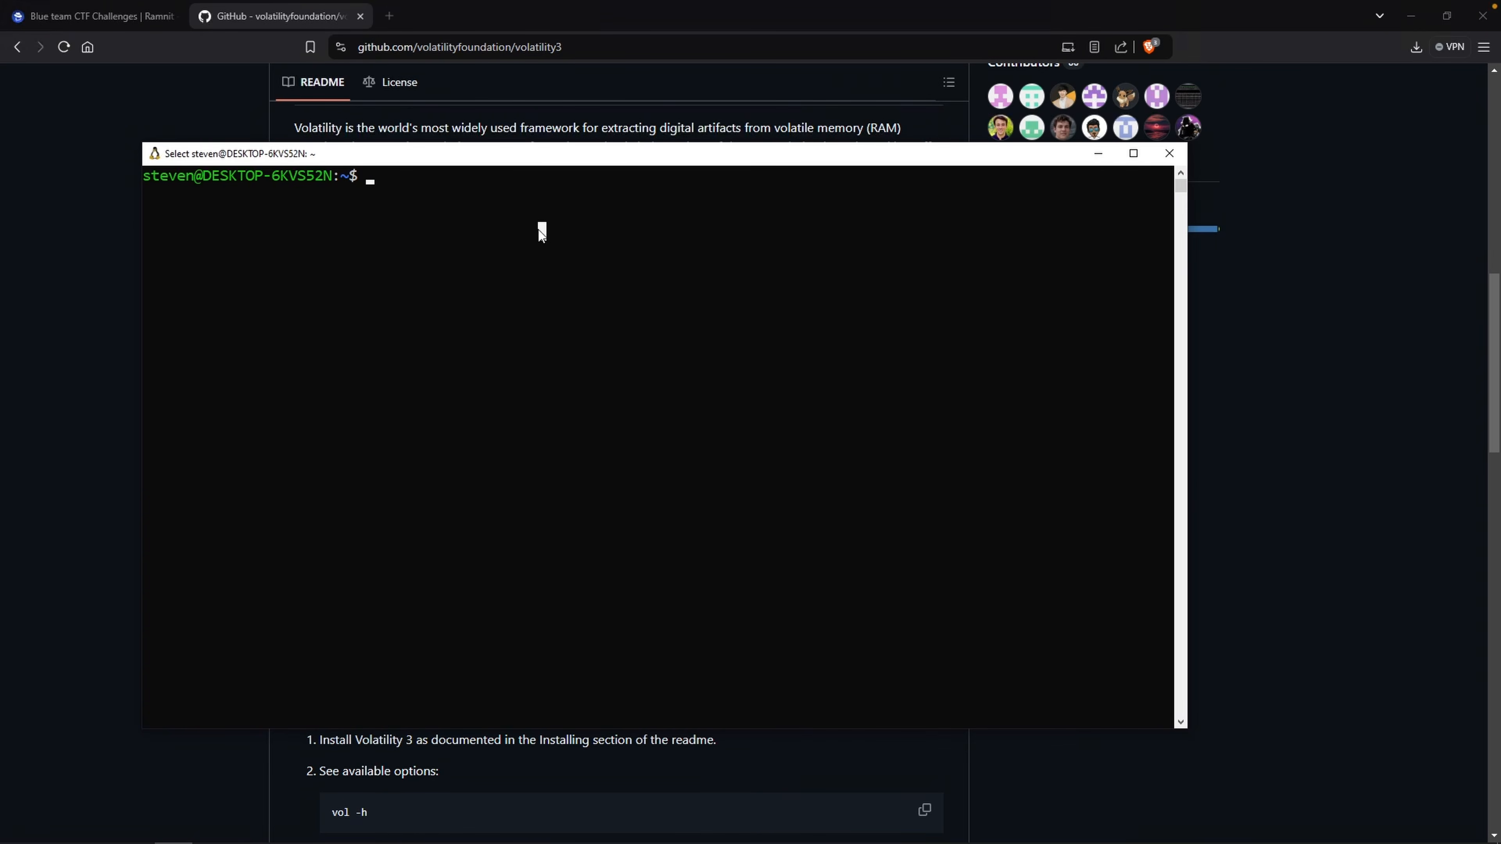
# Try to install volatility3 with pip in the WSL terminal.
pyautogui.write('pip install volatility3')
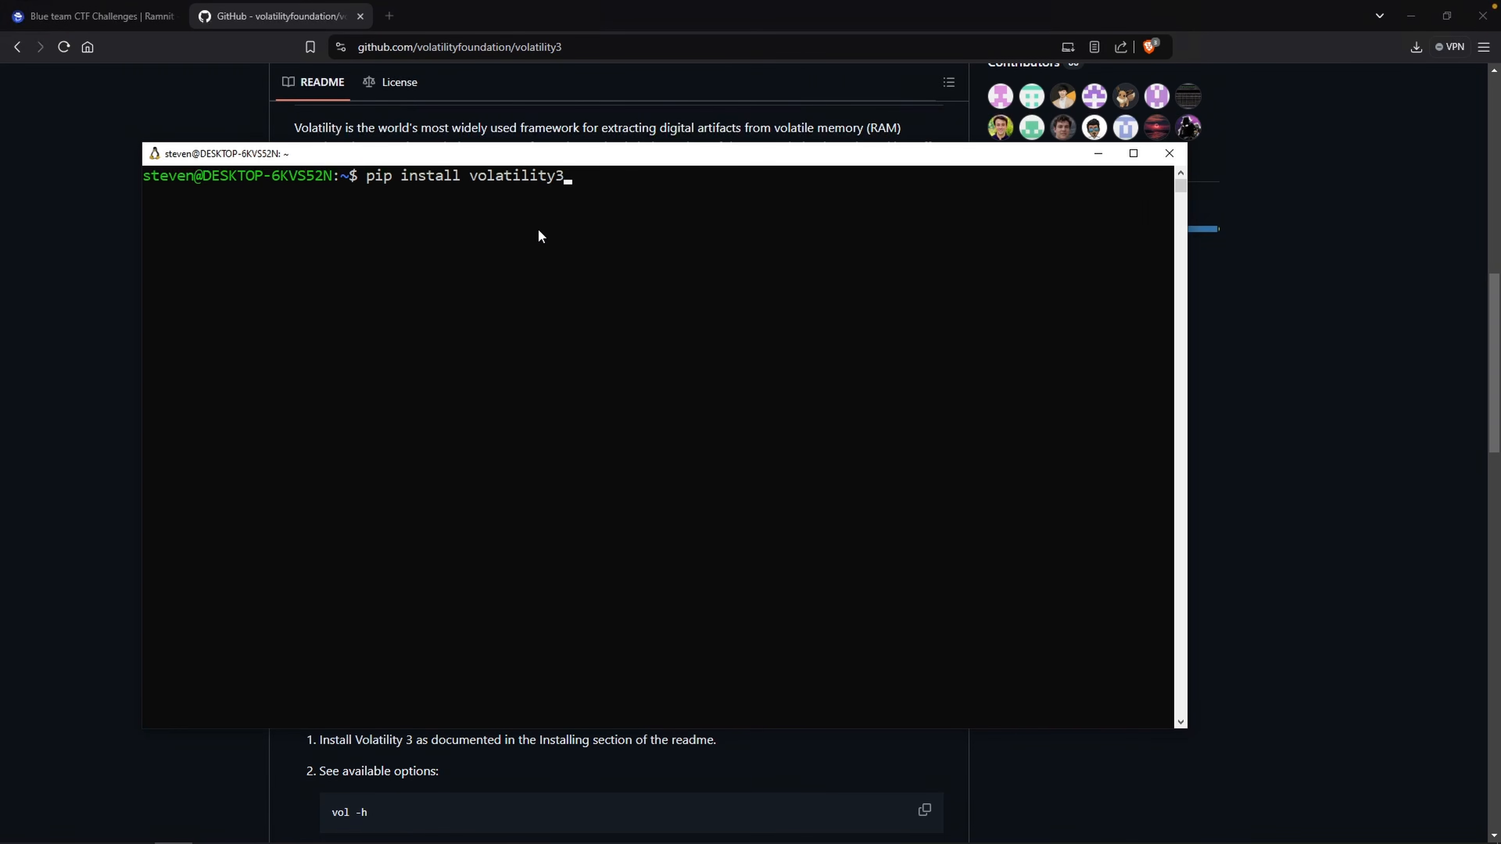
pyautogui.press('Return')
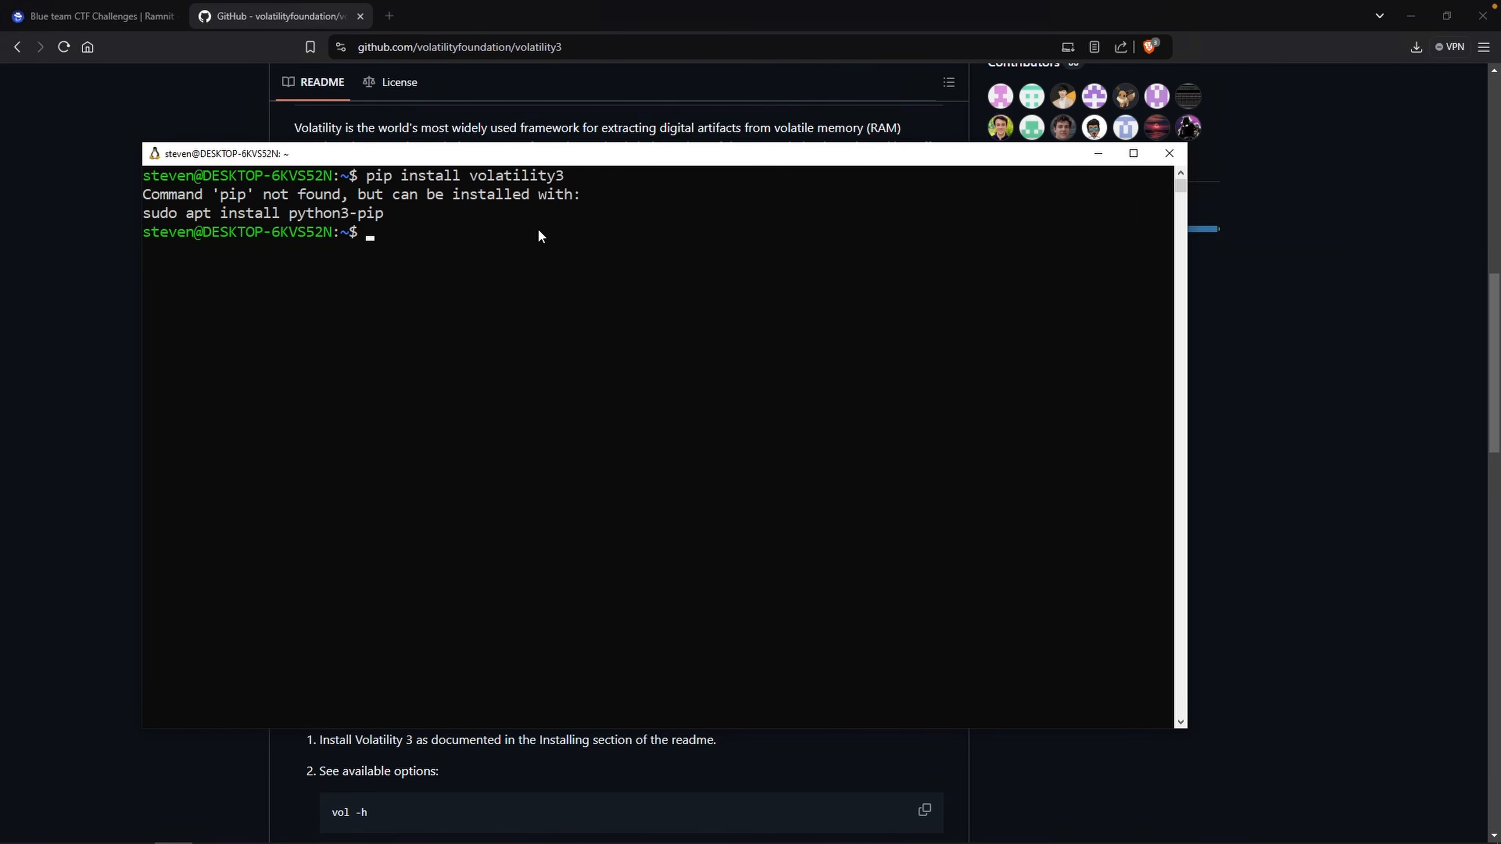
# Install python3-pip with sudo apt, confirming the installation.
pyautogui.write('sudo apt install python3-pip')
pyautogui.press('Return')
pyautogui.press('Return')
pyautogui.write('y')
pyautogui.press('Return')
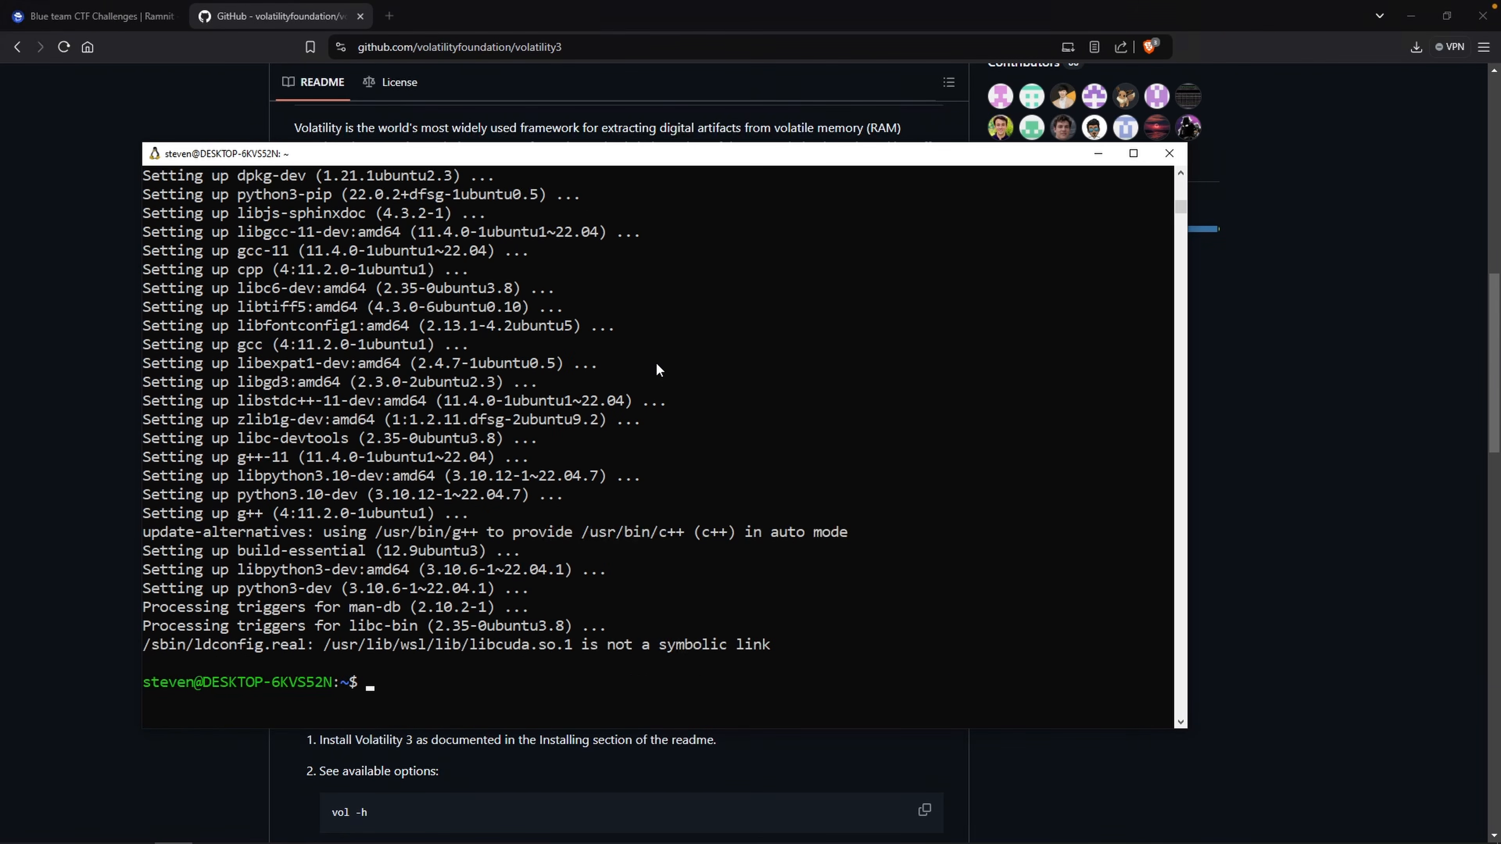
# Rerun pip install volatility3.
pyautogui.press('Up')
pyautogui.press('Up')
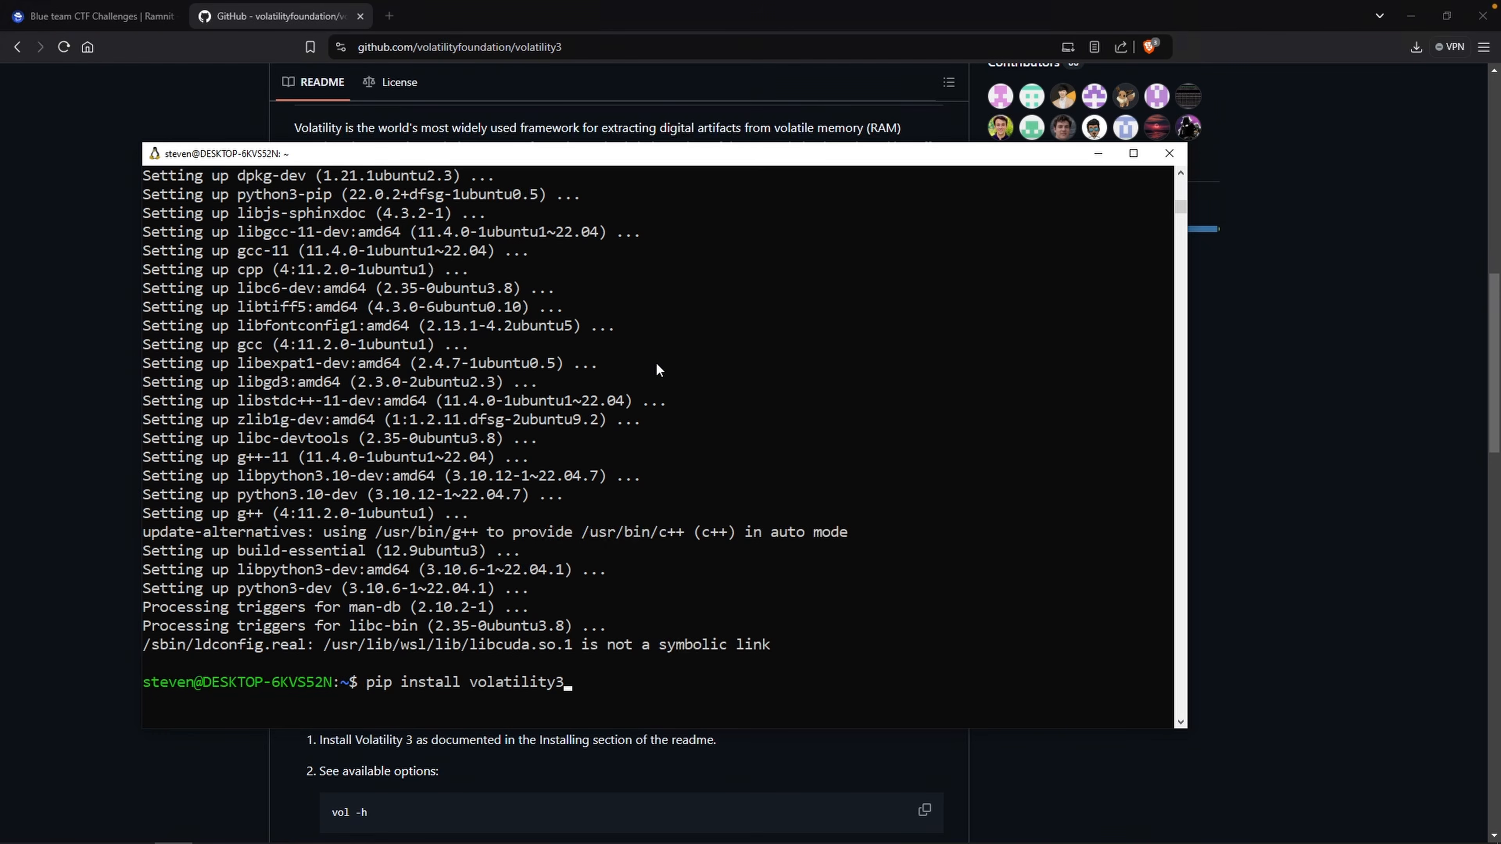
pyautogui.press('Return')
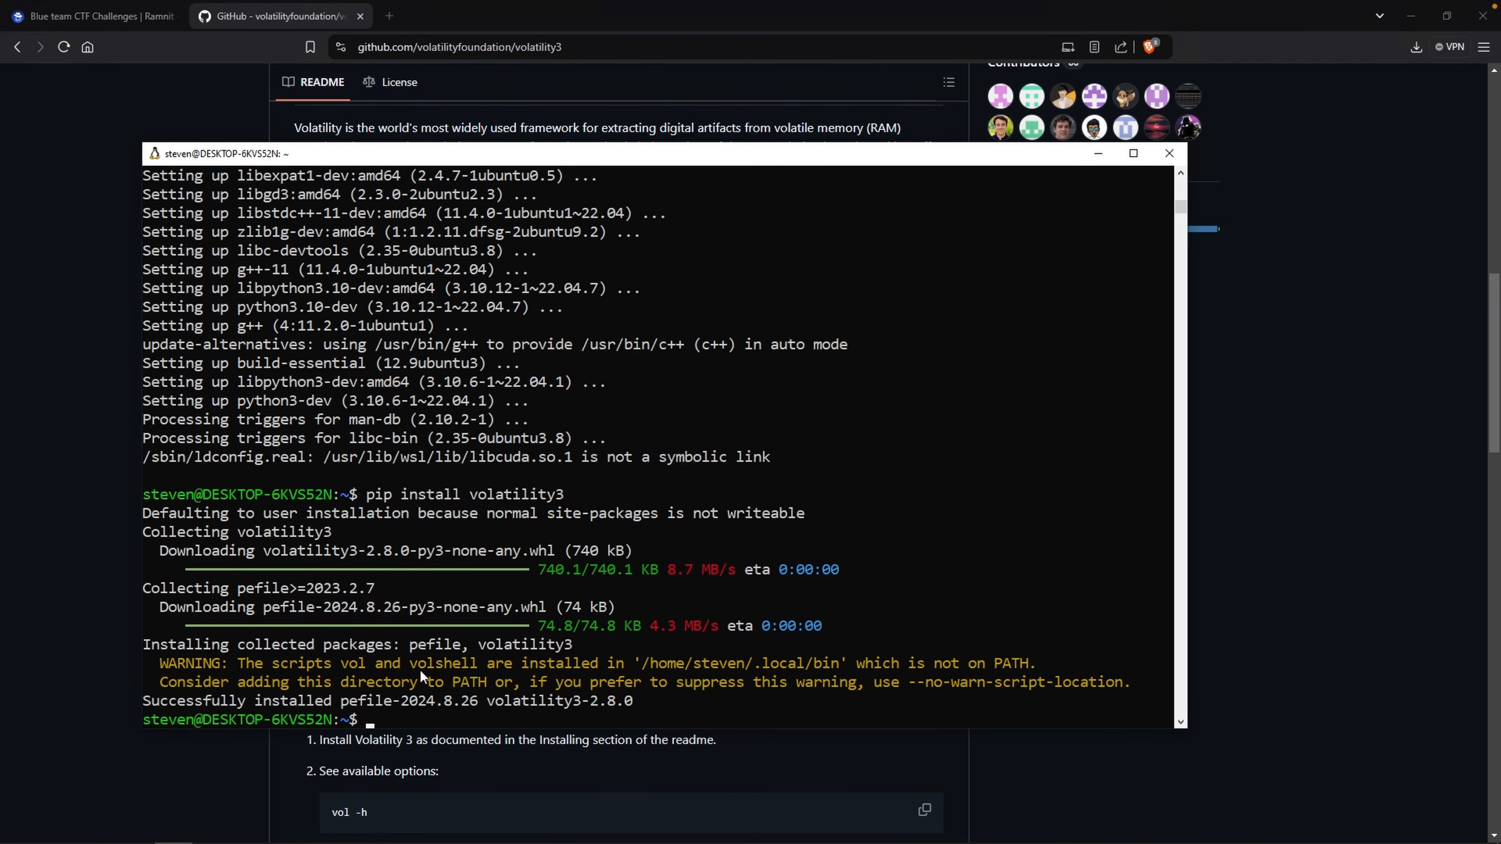
# Highlight the install path /home/steven/.local/bin in the warning and try running vol directly.
pyautogui.moveTo(644, 662); pyautogui.dragTo(659, 661)
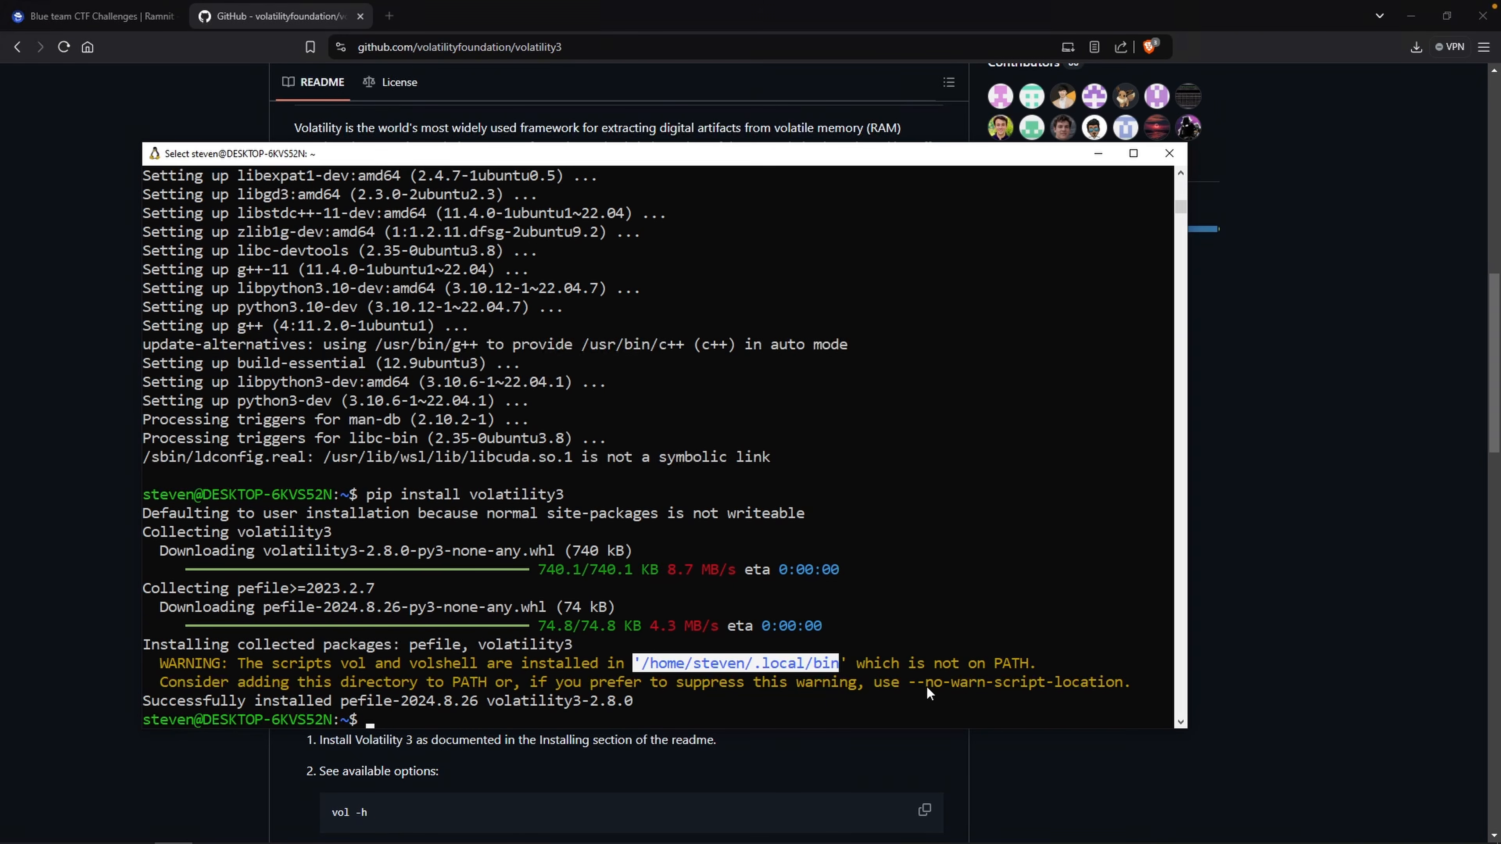
pyautogui.moveTo(927, 686); pyautogui.dragTo(1043, 691)
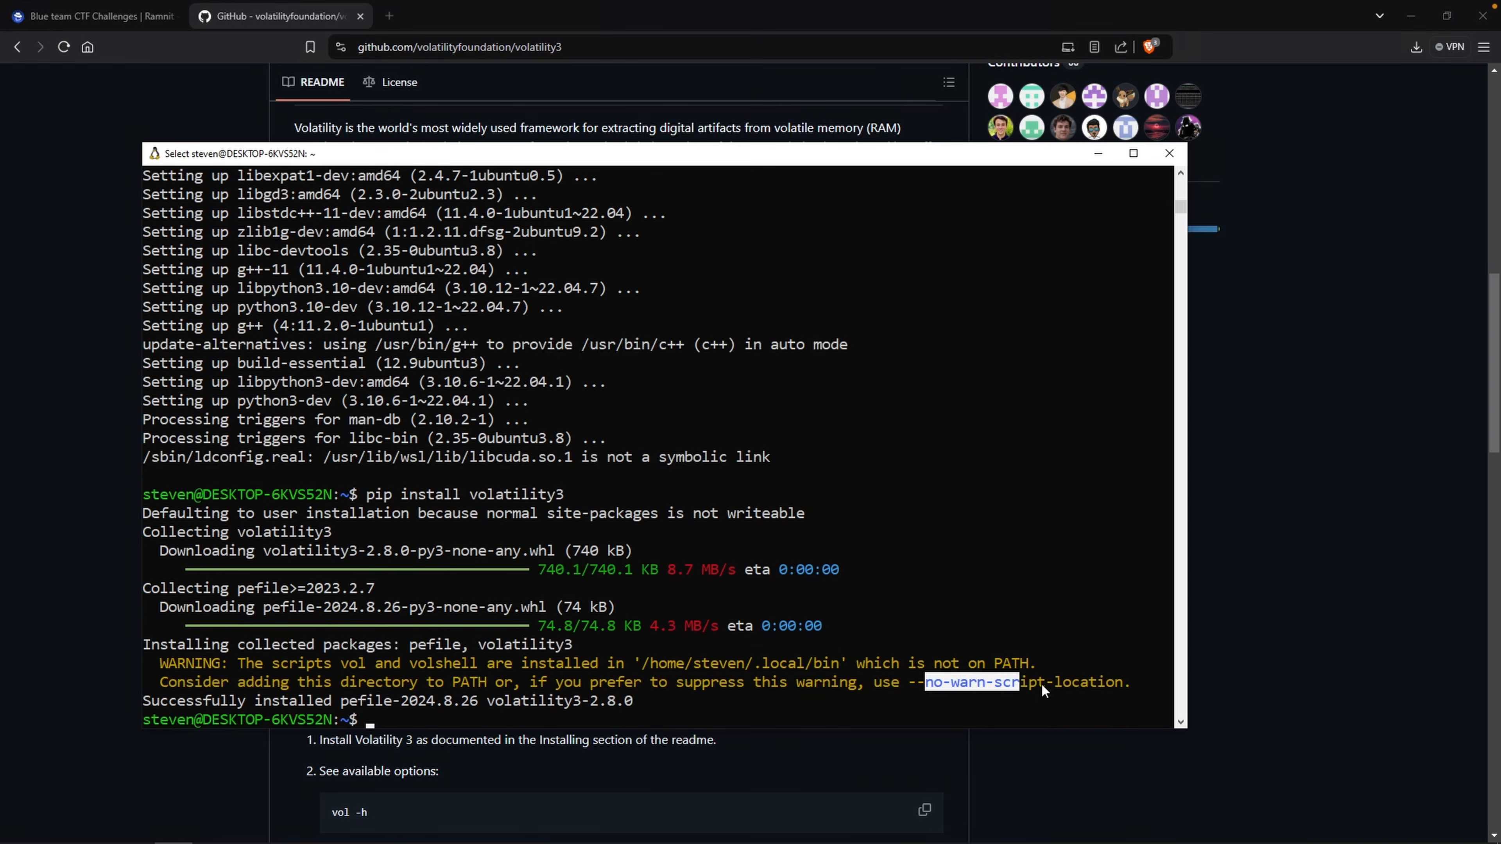
pyautogui.click(732, 650)
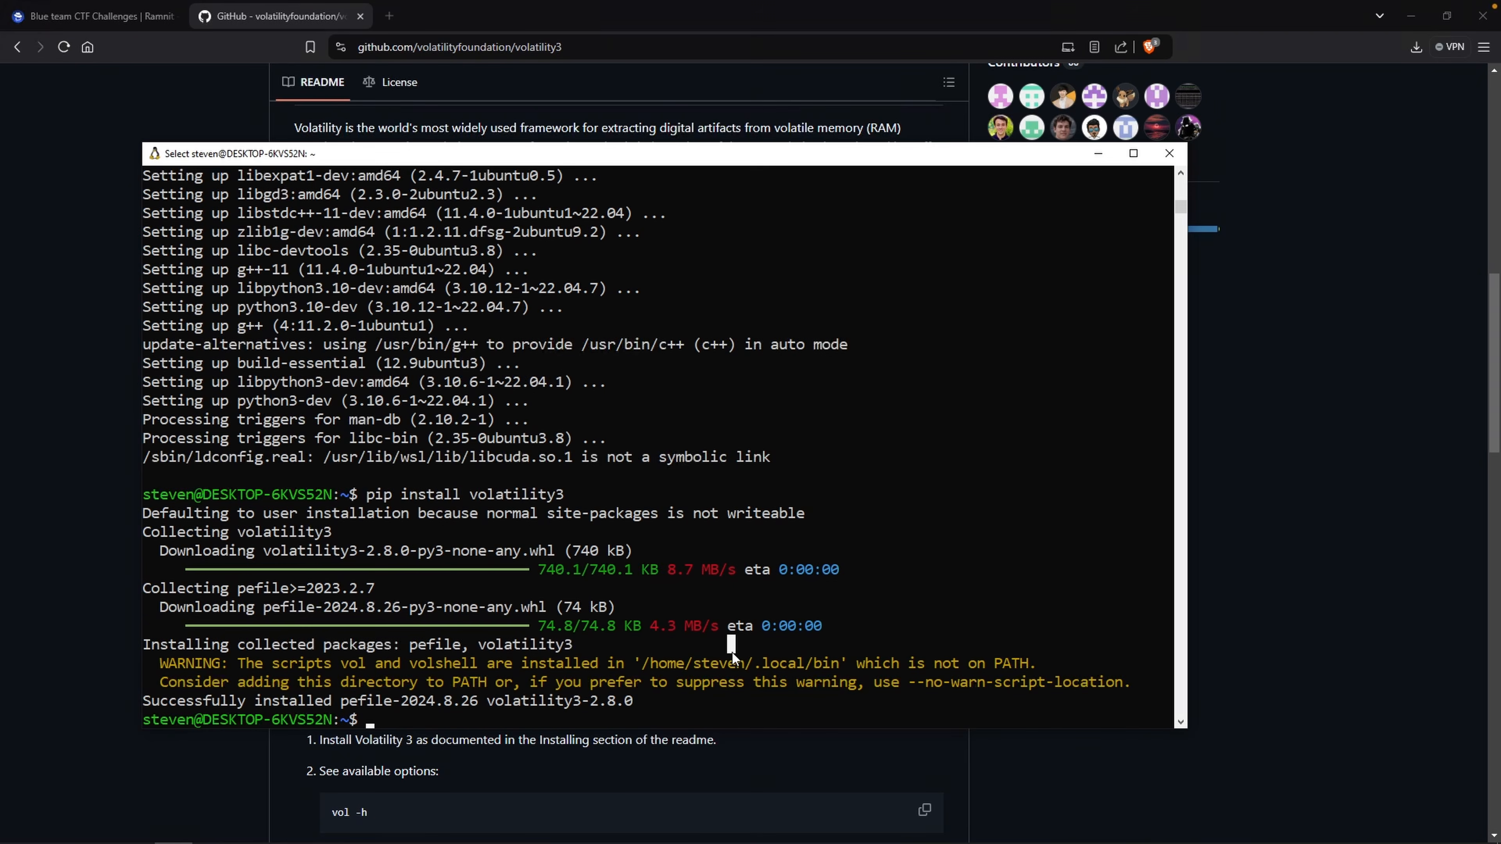
pyautogui.write('vol')
pyautogui.press('Return')
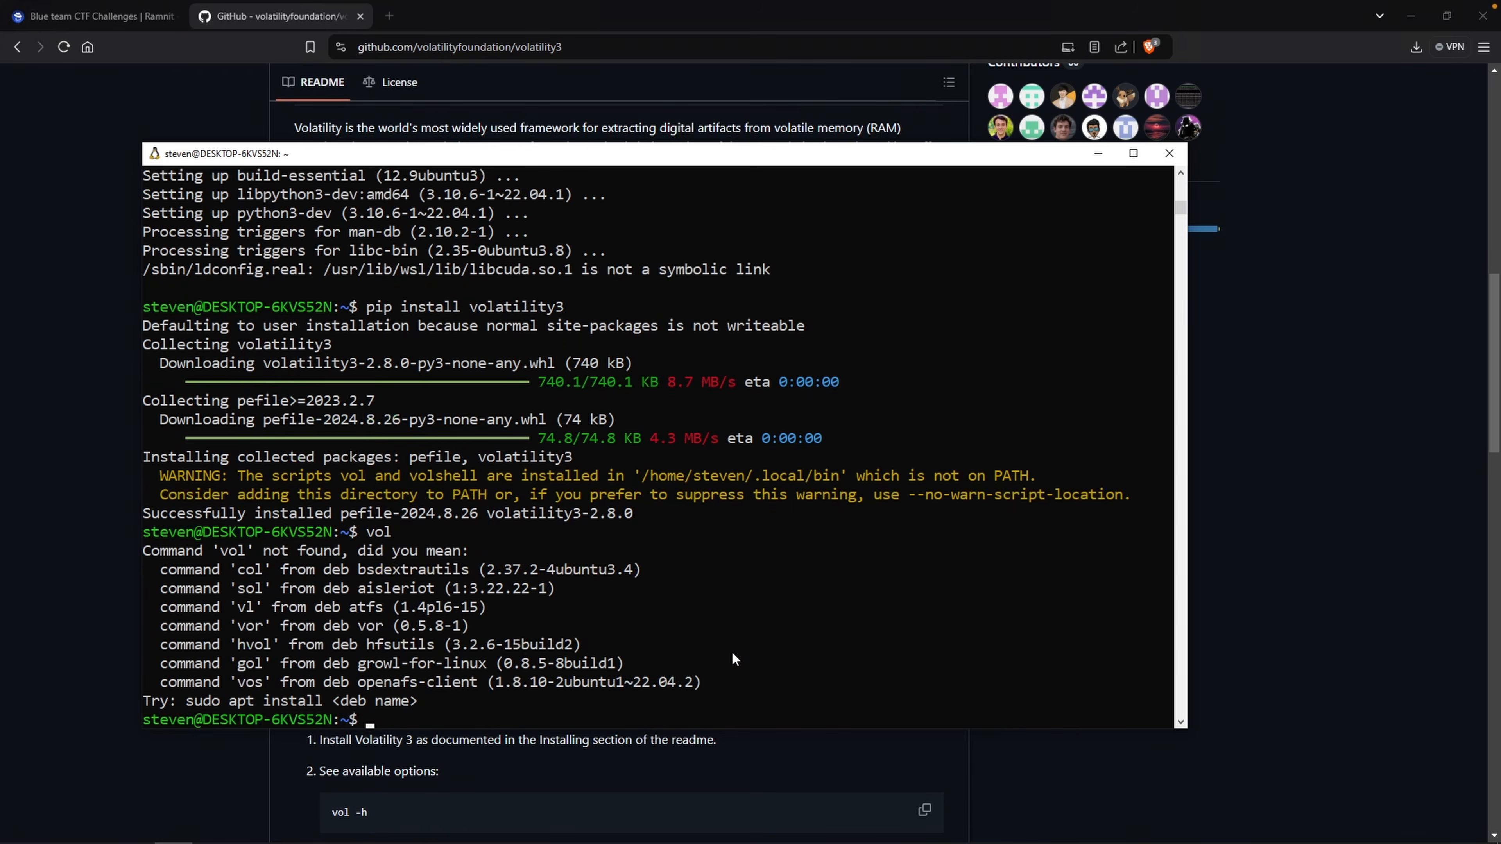
# Clear the terminal, change to .local/bin and list its contents.
pyautogui.hotkey('ctrl', 'l')
pyautogui.write('cd .loca')
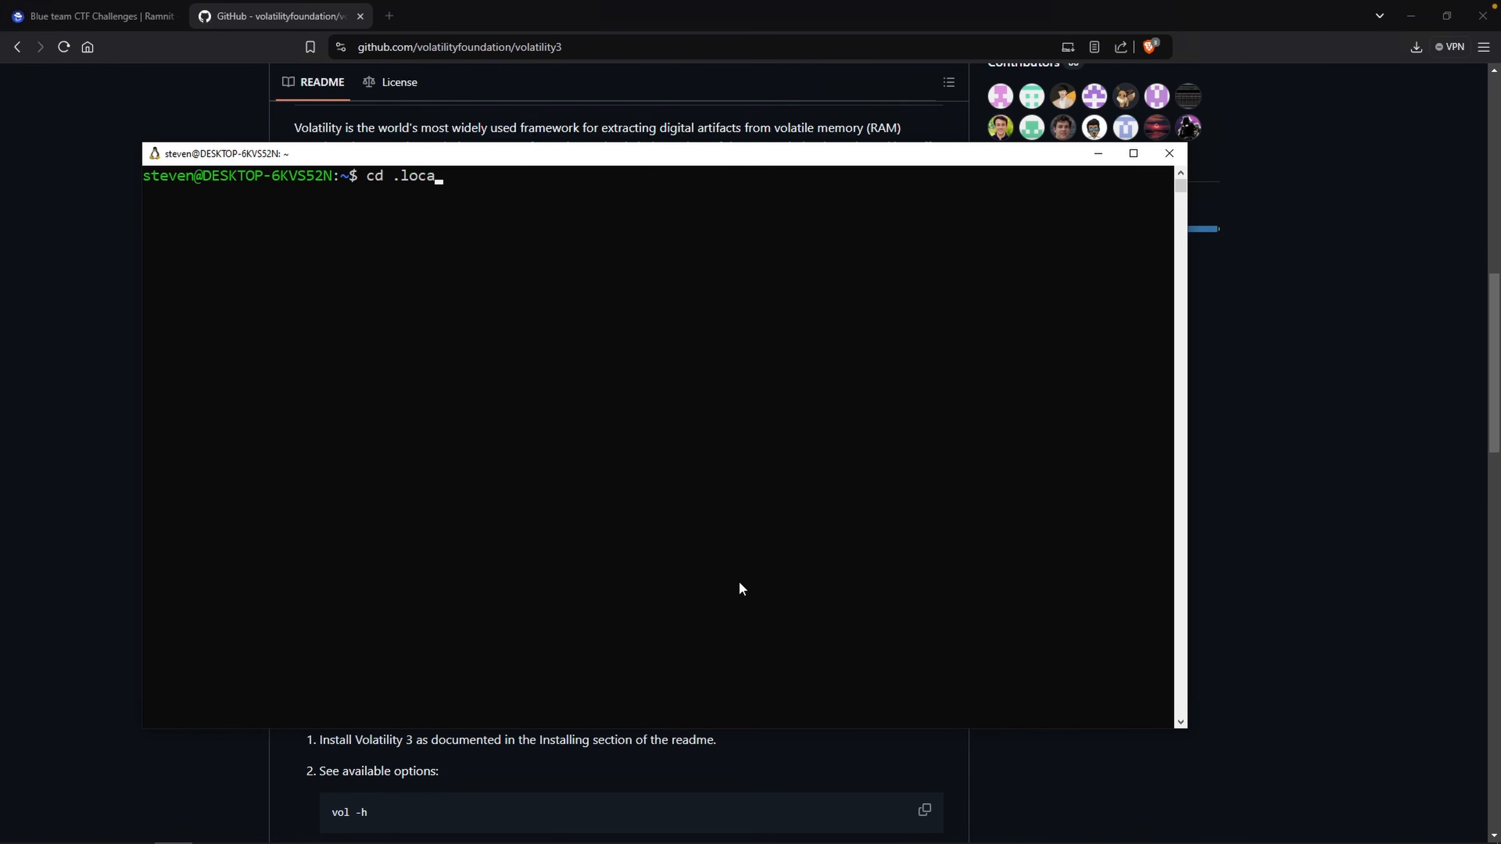
pyautogui.write('l/bin')
pyautogui.press('Return')
pyautogui.write('ls')
pyautogui.press('Return')
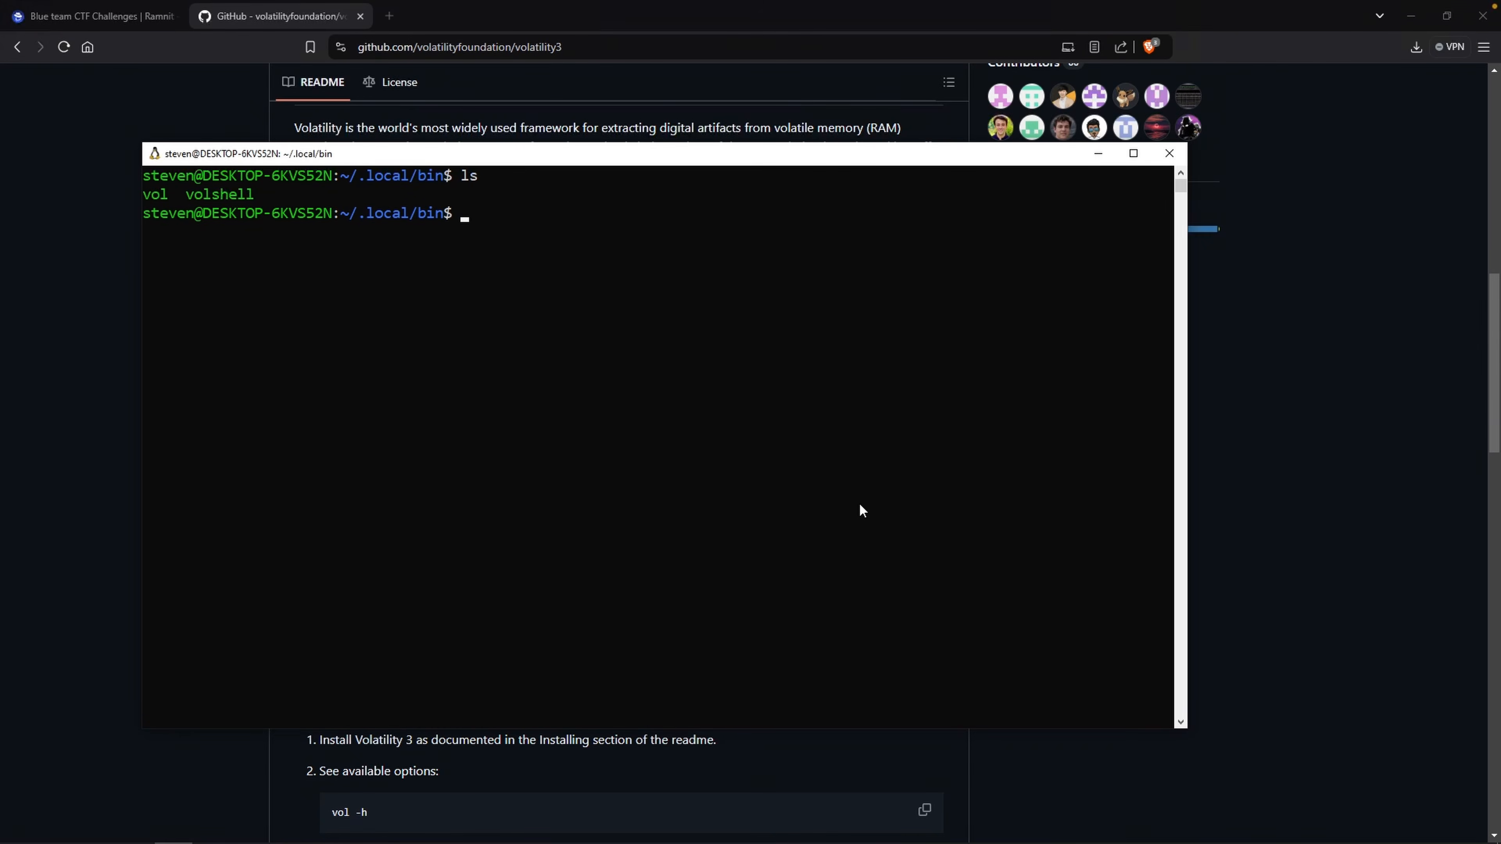
# Run ./vol from the .local/bin folder to display its usage and plugin list.
pyautogui.write('./vol')
pyautogui.press('Return')
pyautogui.moveTo(312, 704); pyautogui.dragTo(339, 705)
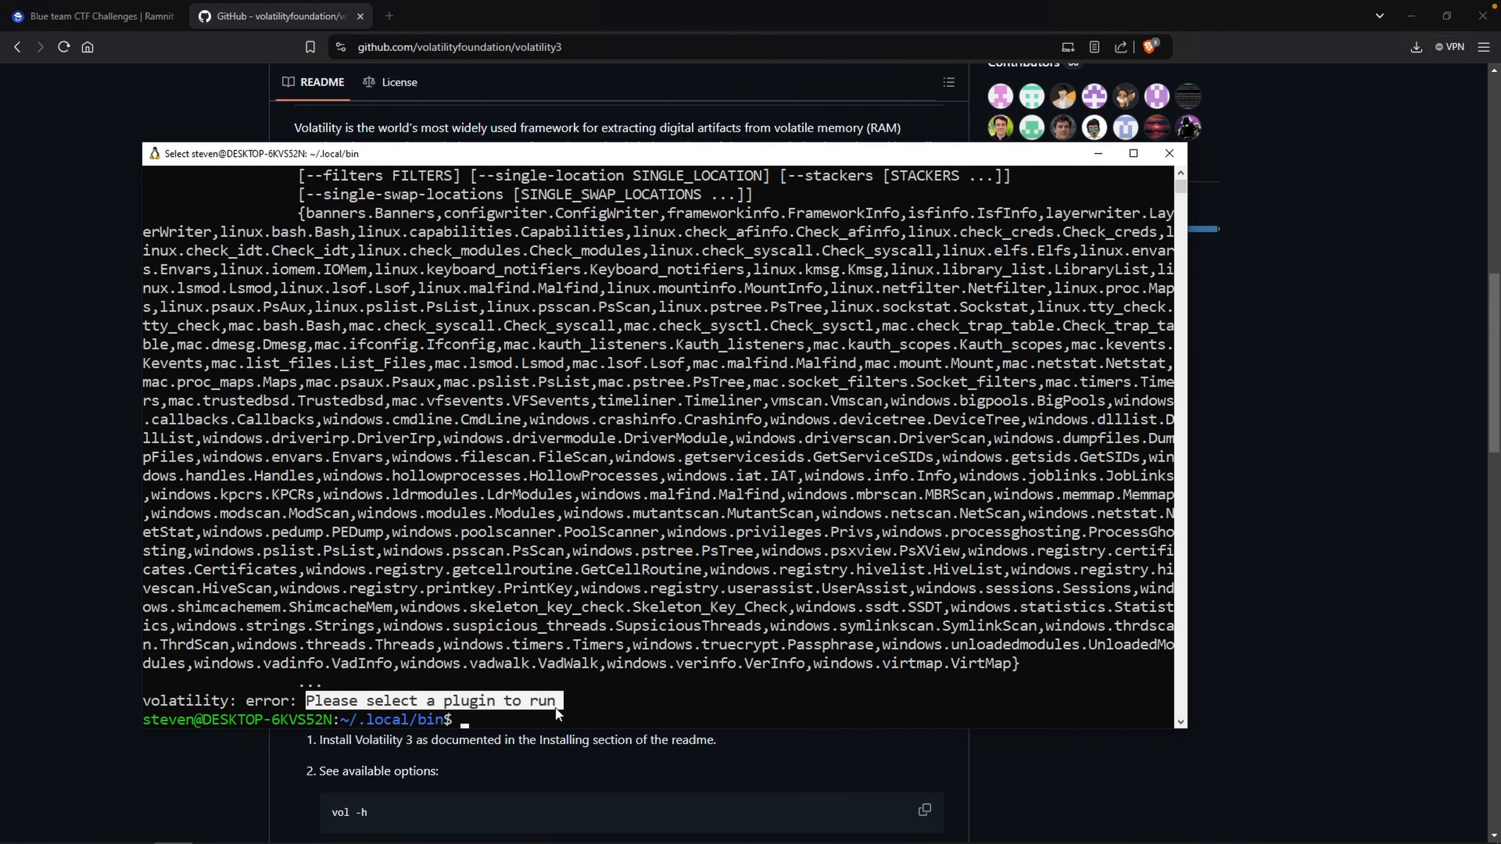
pyautogui.click(757, 644)
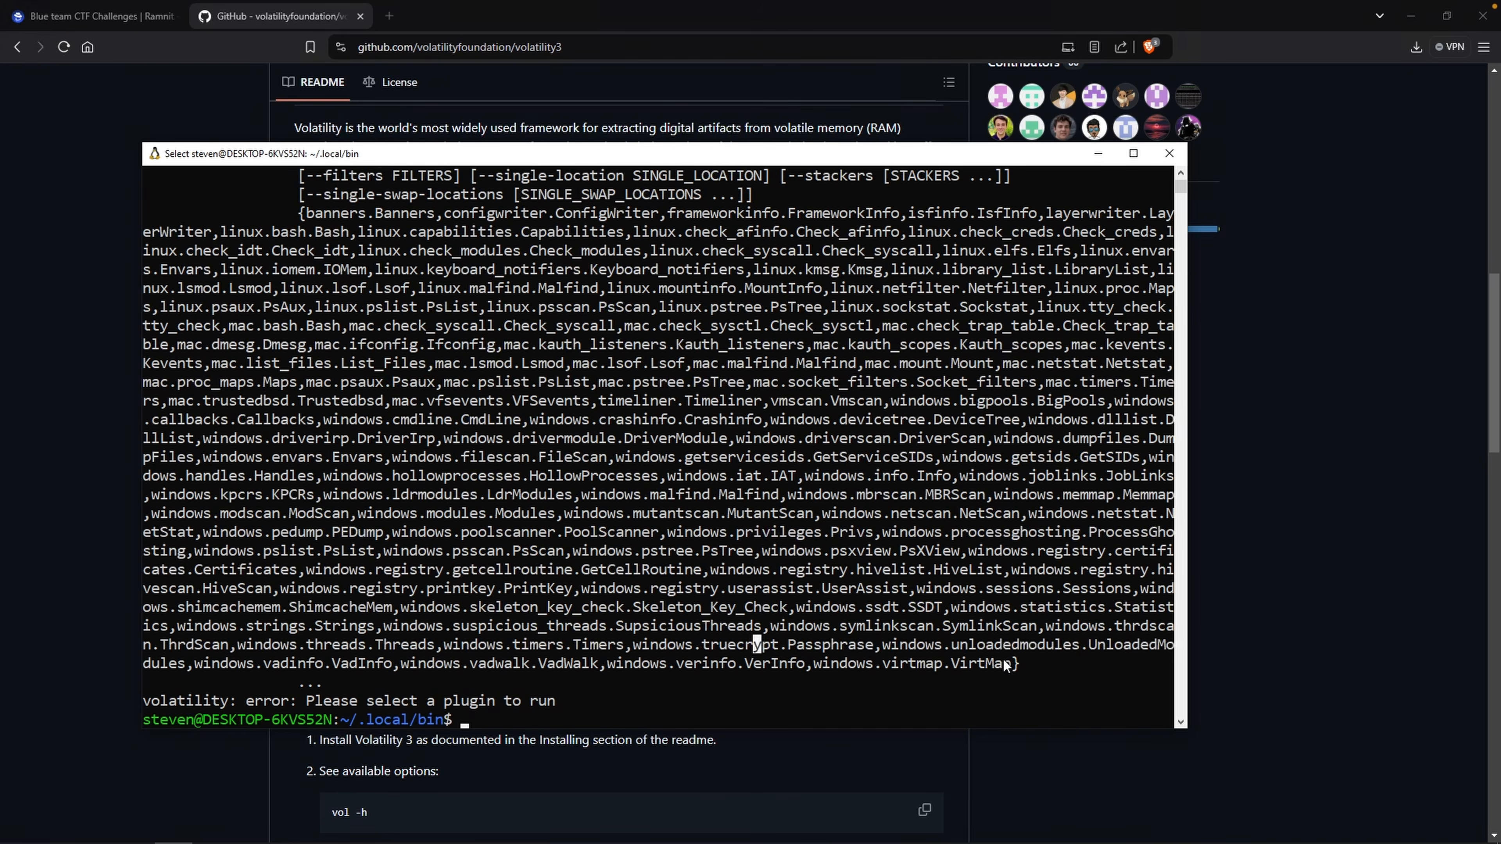
# Clear the terminal.
pyautogui.write('clear')
pyautogui.press('Return')
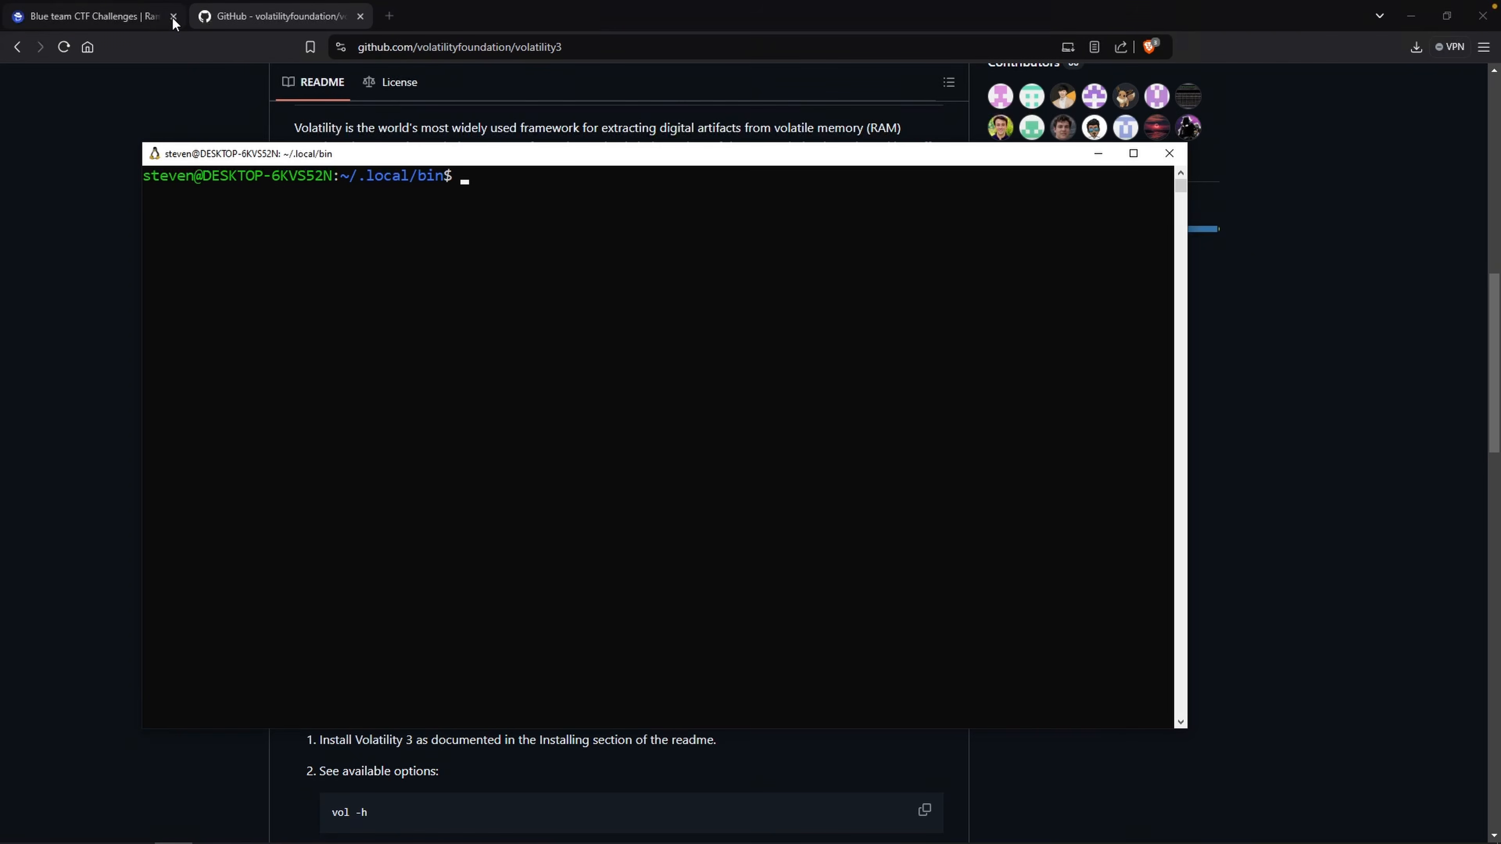
# Return to the Ramnit Lab challenge page and expand its Questions section.
pyautogui.click(136, 18)
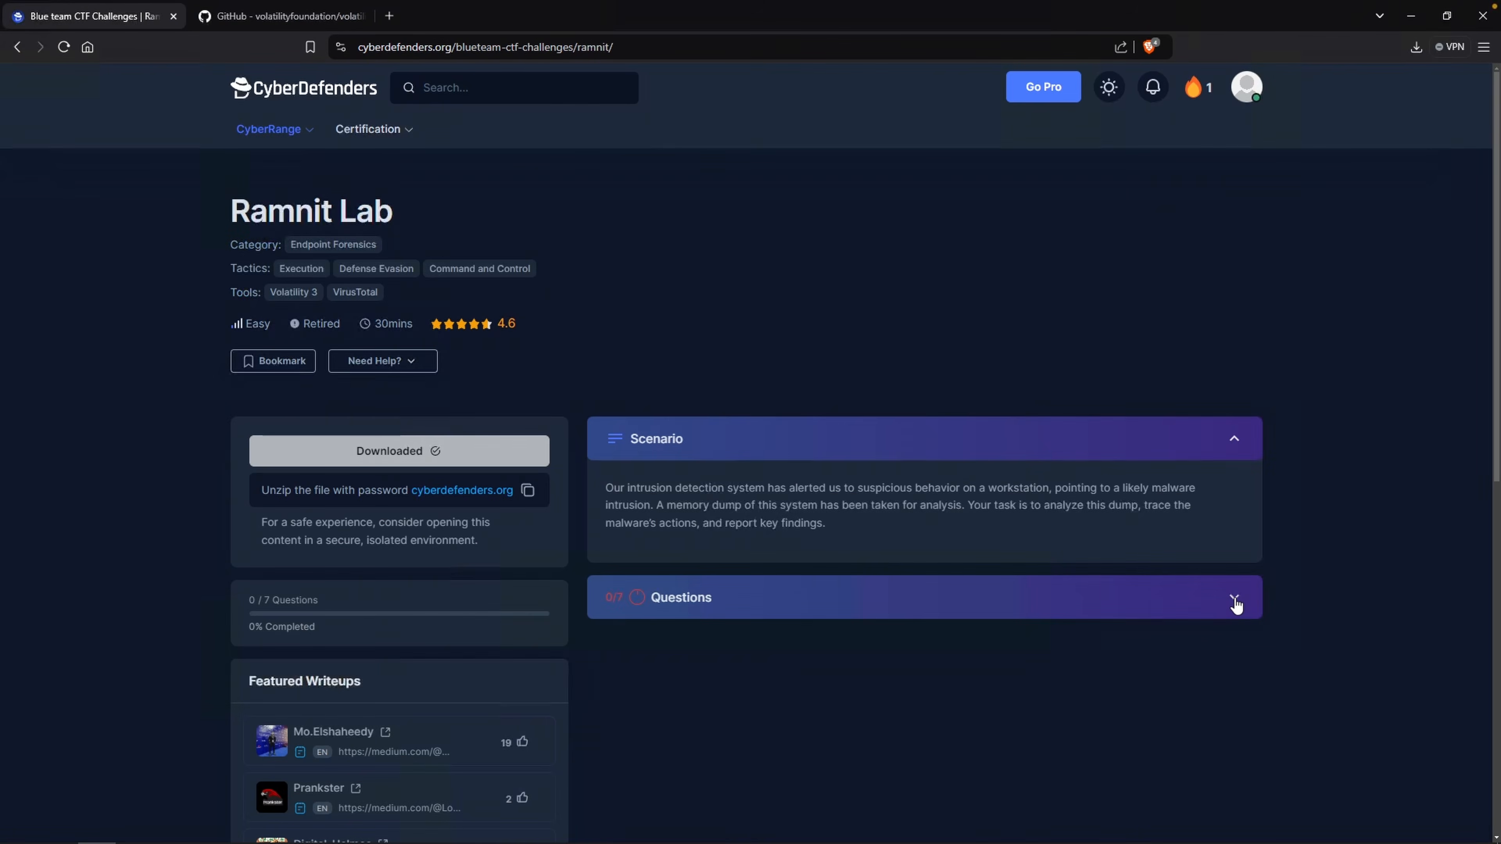
pyautogui.click(1234, 598)
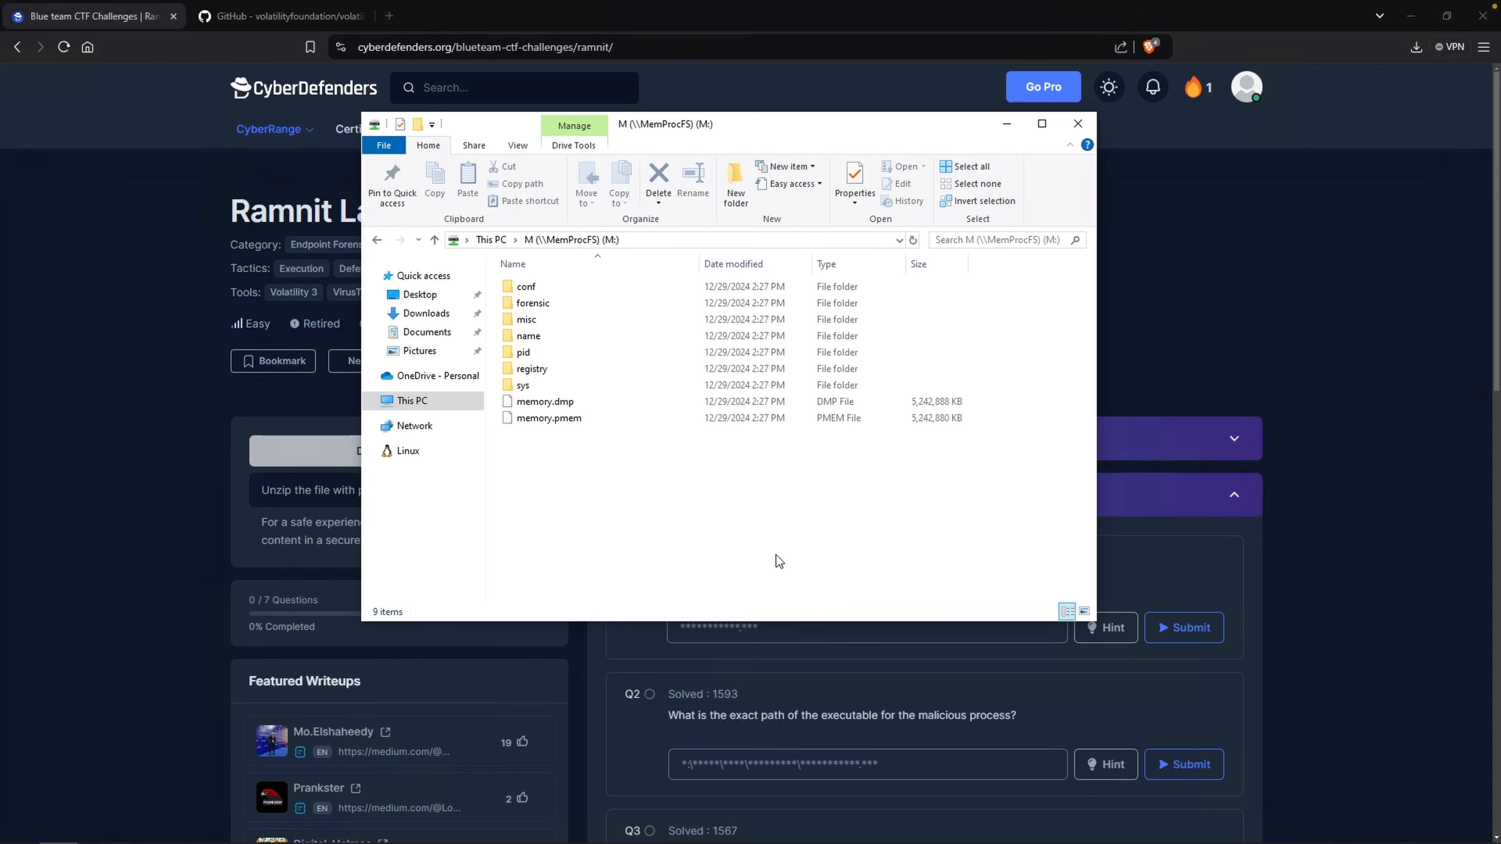
# Open netstat.txt from the sys\net folder of the MemProcFS M: drive.
pyautogui.click(641, 384)
pyautogui.doubleClick(640, 383)
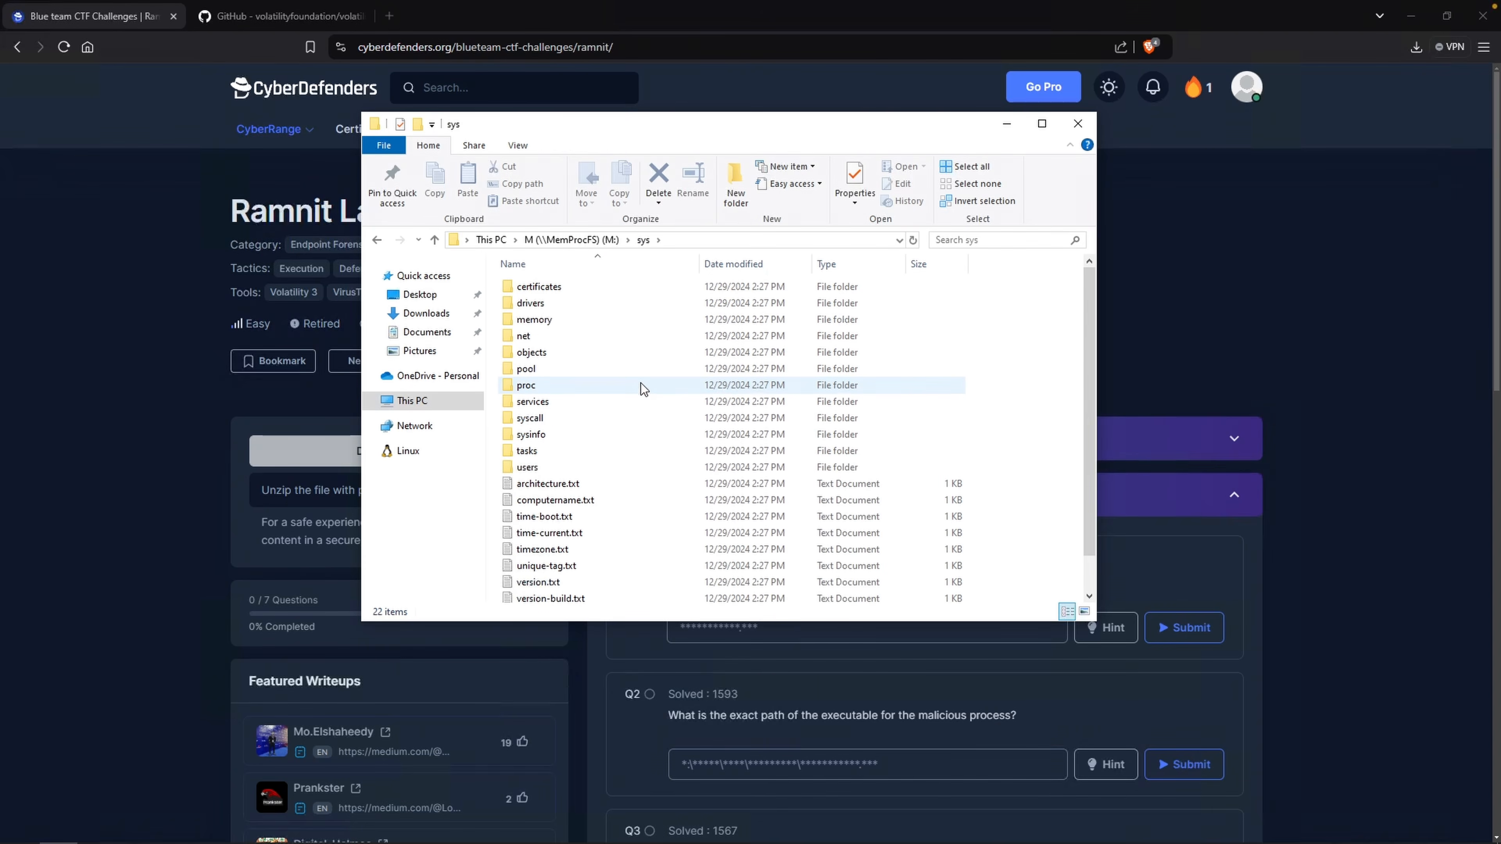
pyautogui.doubleClick(639, 336)
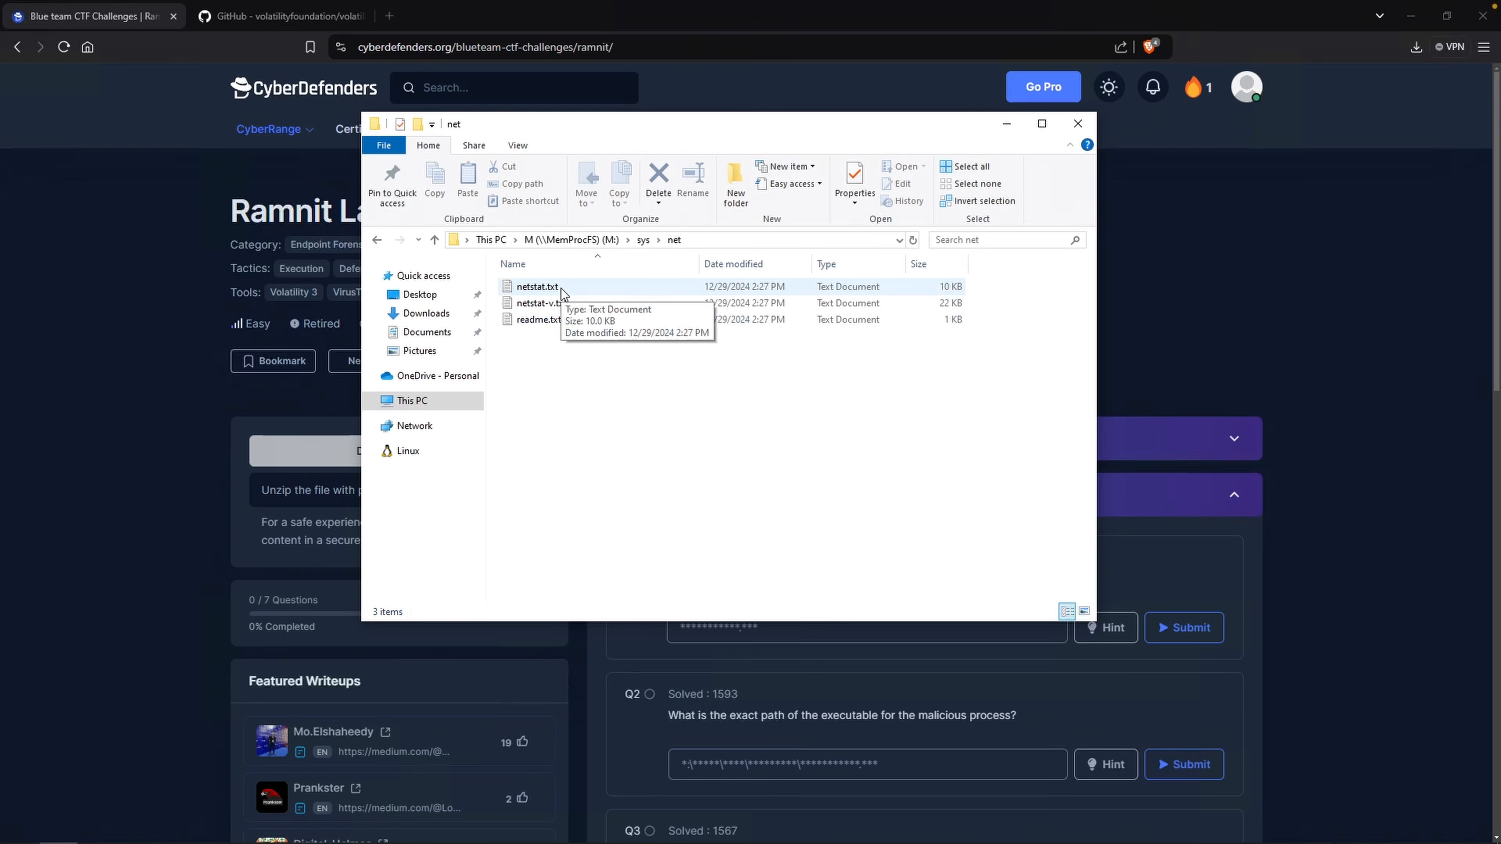
pyautogui.doubleClick(538, 287)
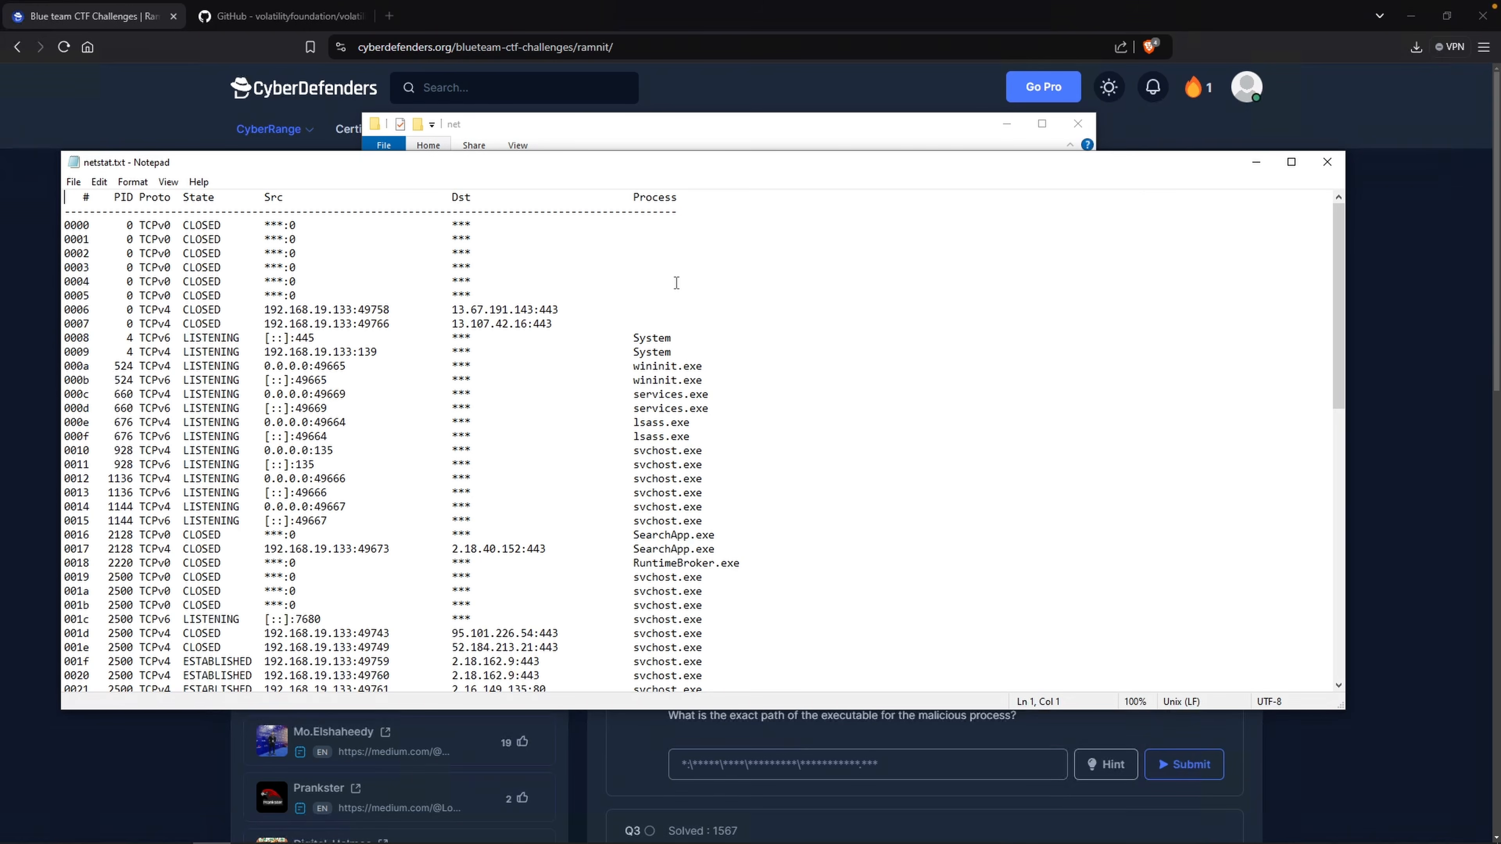
# Examine the netstat listing's connection states, addresses and owning processes.
pyautogui.moveTo(217, 200); pyautogui.dragTo(222, 231)
pyautogui.moveTo(189, 338); pyautogui.dragTo(214, 341)
pyautogui.moveTo(186, 660); pyautogui.dragTo(253, 661)
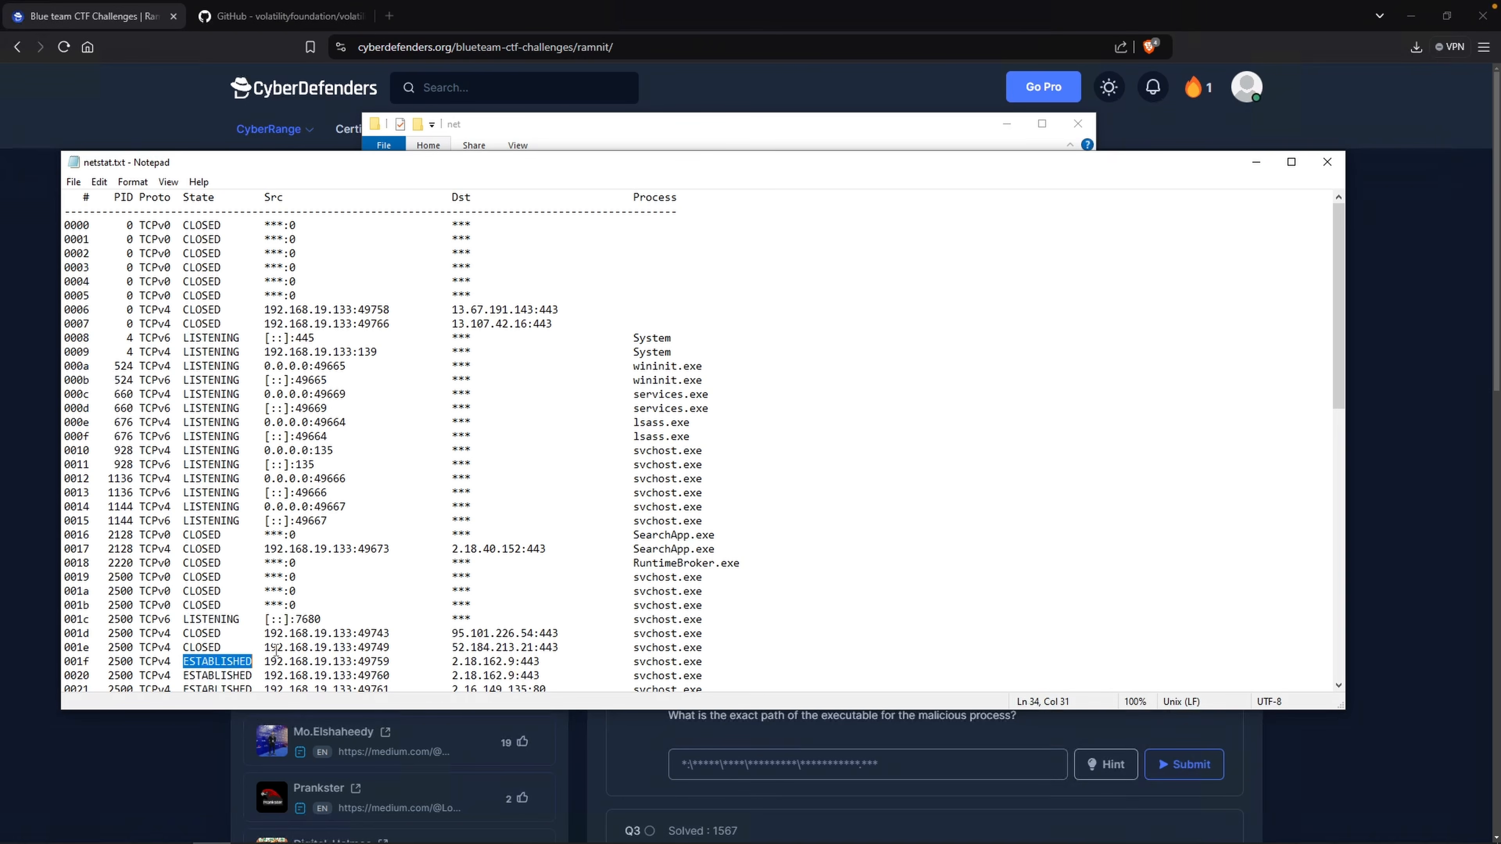
pyautogui.click(509, 661)
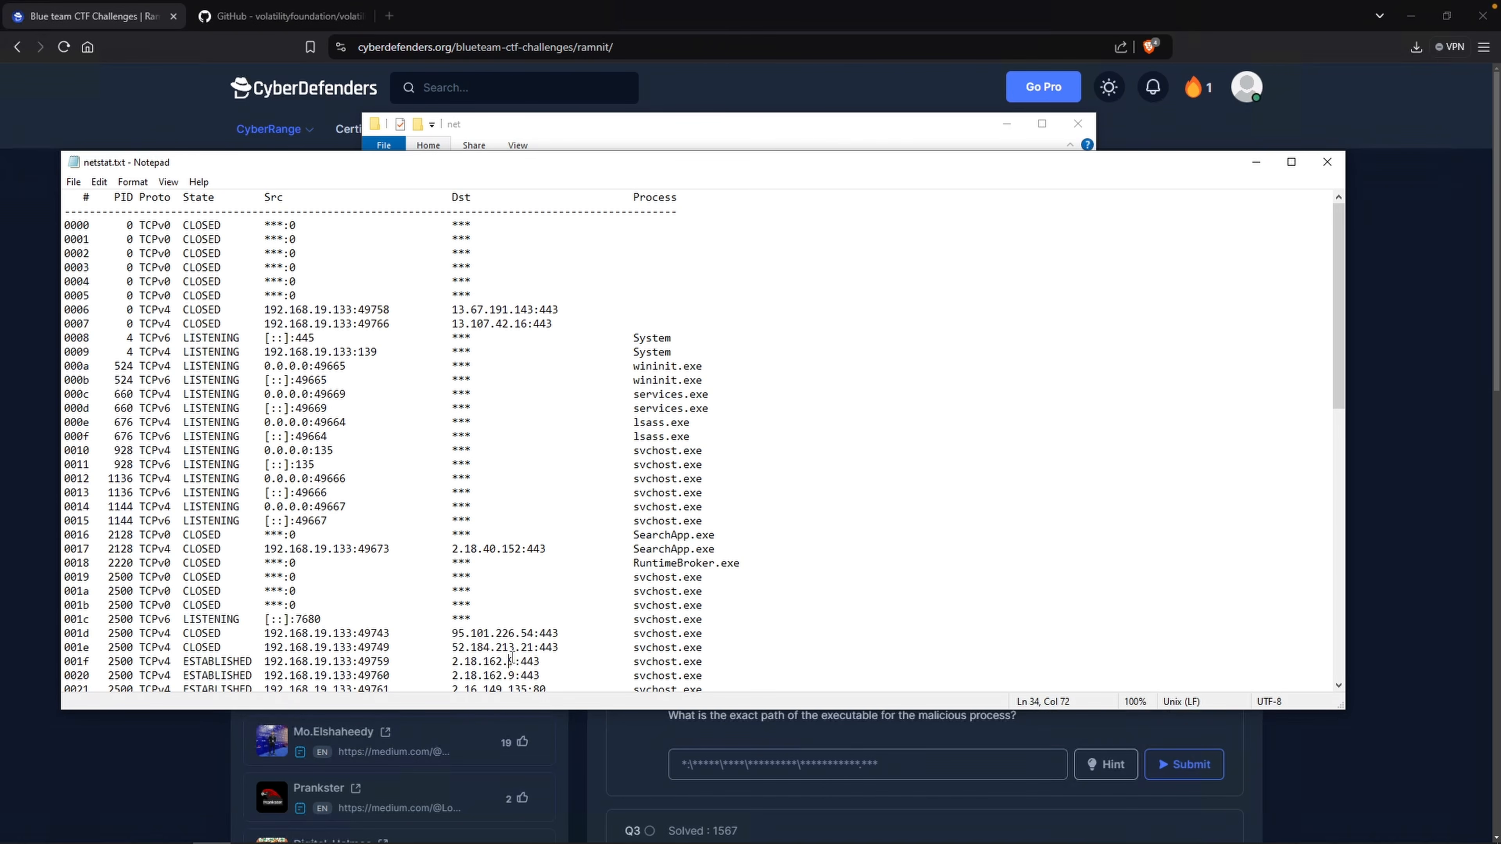
pyautogui.moveTo(547, 662); pyautogui.dragTo(520, 663)
pyautogui.moveTo(634, 664); pyautogui.dragTo(709, 660)
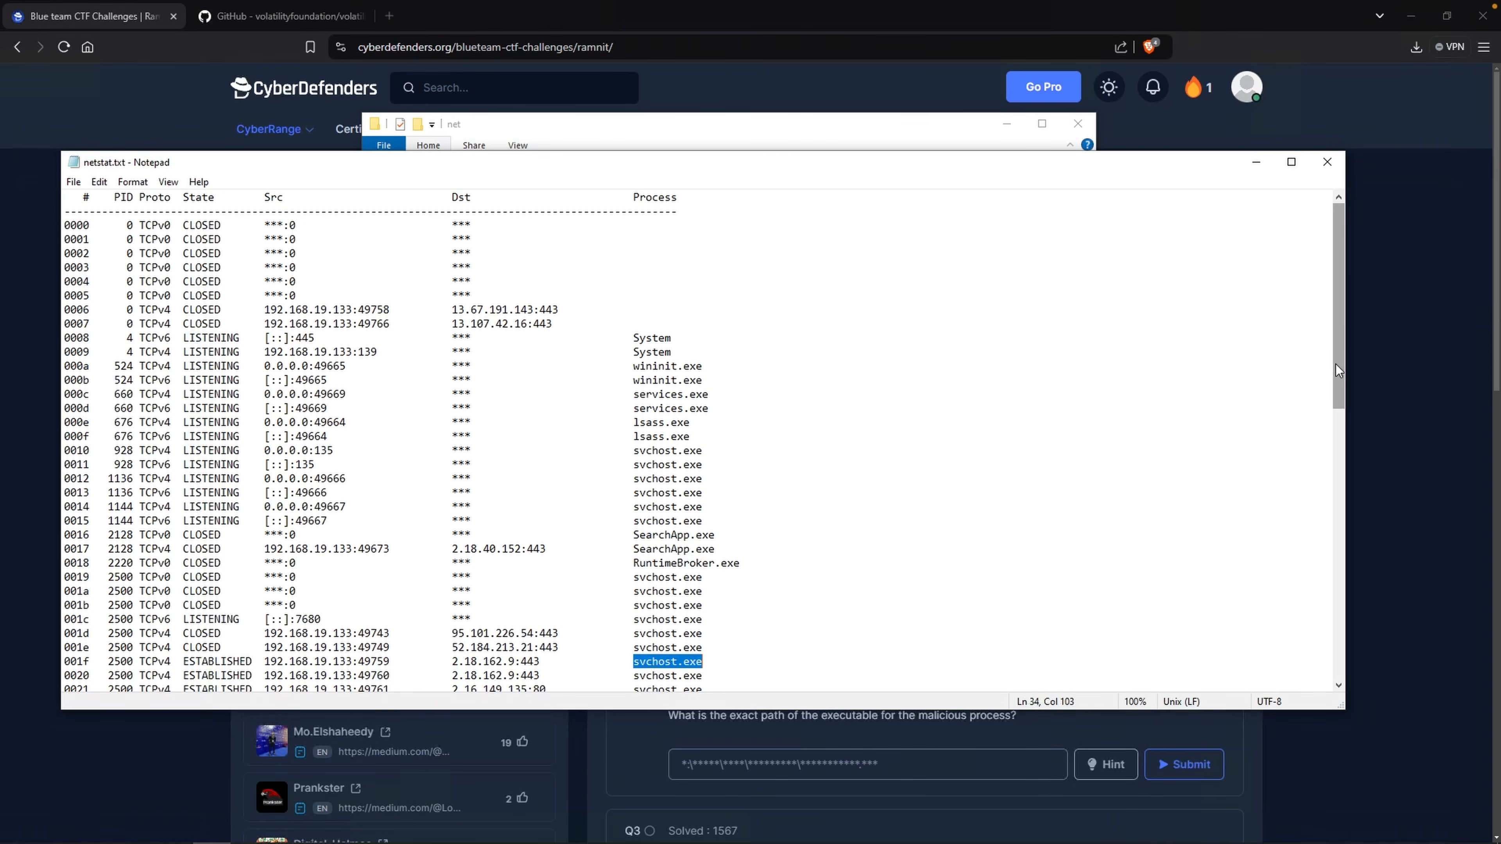
pyautogui.moveTo(1336, 365); pyautogui.dragTo(1330, 434)
pyautogui.moveTo(252, 507); pyautogui.dragTo(724, 566)
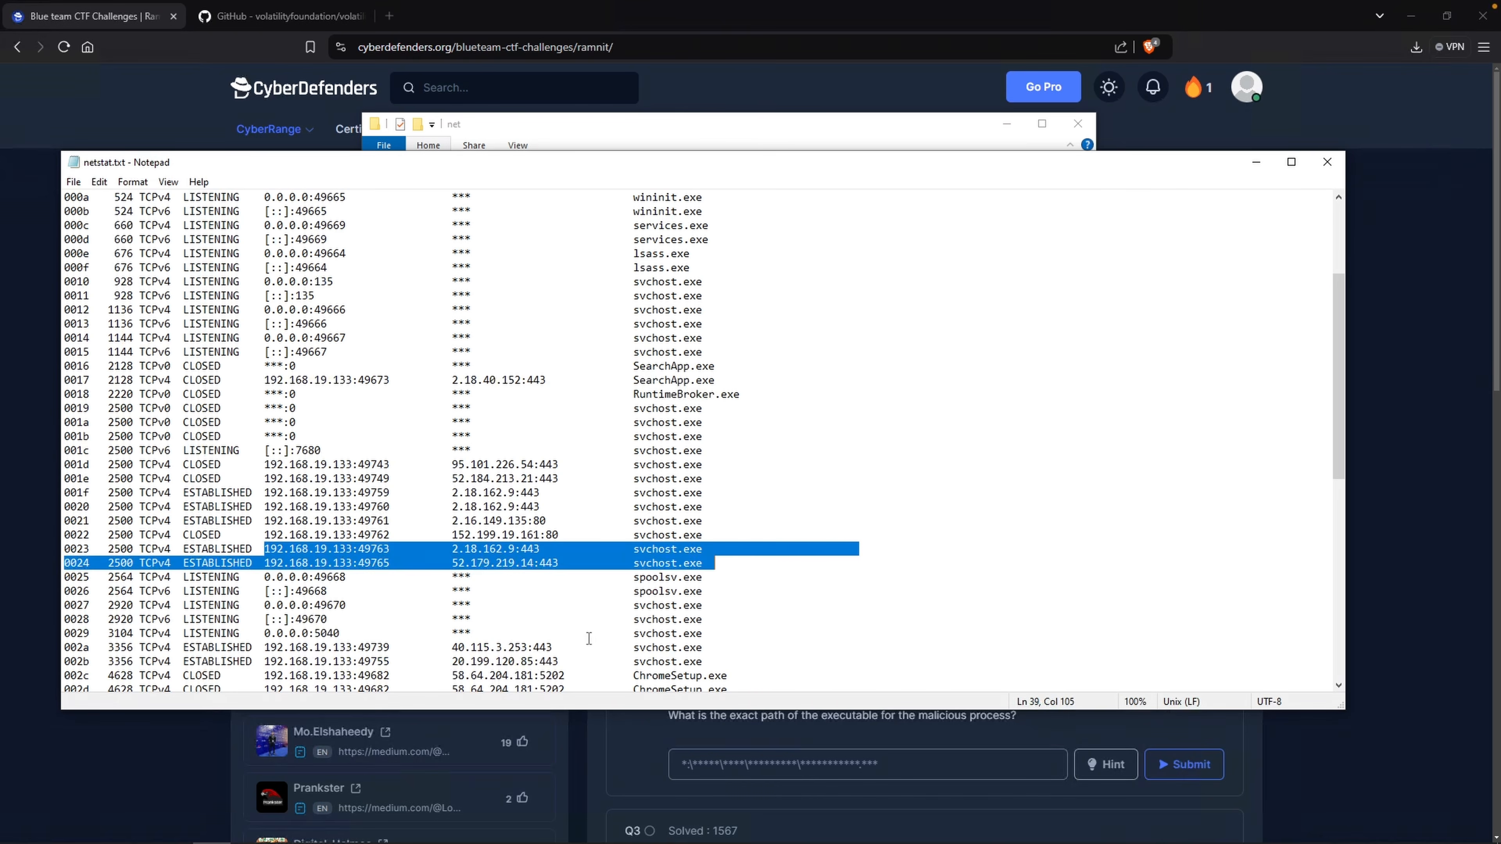
pyautogui.doubleClick(639, 648)
pyautogui.moveTo(1331, 442); pyautogui.dragTo(1331, 560)
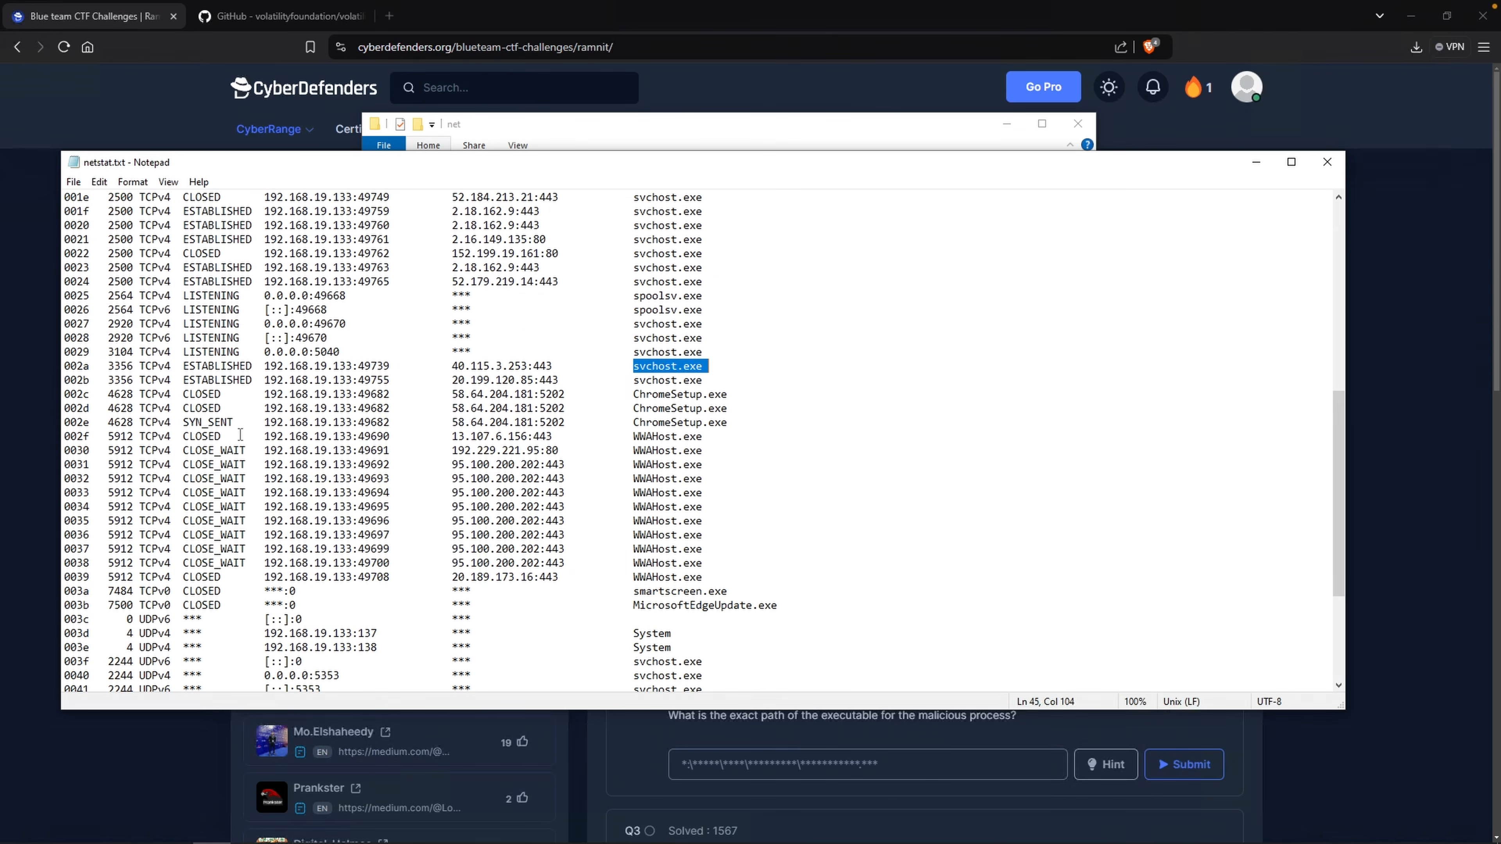
pyautogui.moveTo(225, 393); pyautogui.dragTo(707, 393)
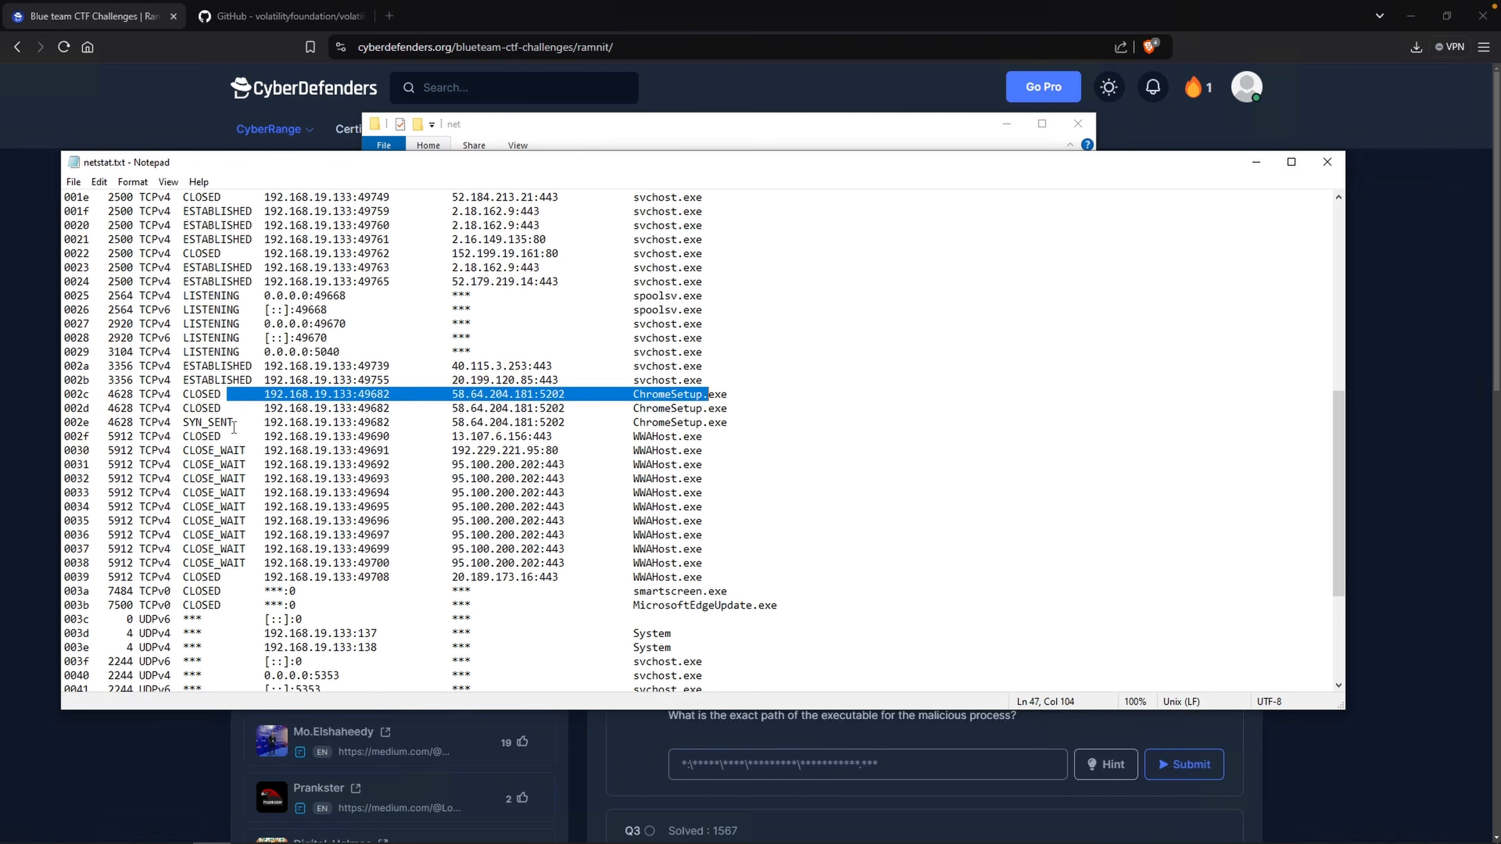
# Highlight the SYN_SENT connection of ChromeSetup.exe and its remote address and port 5202.
pyautogui.doubleClick(232, 427)
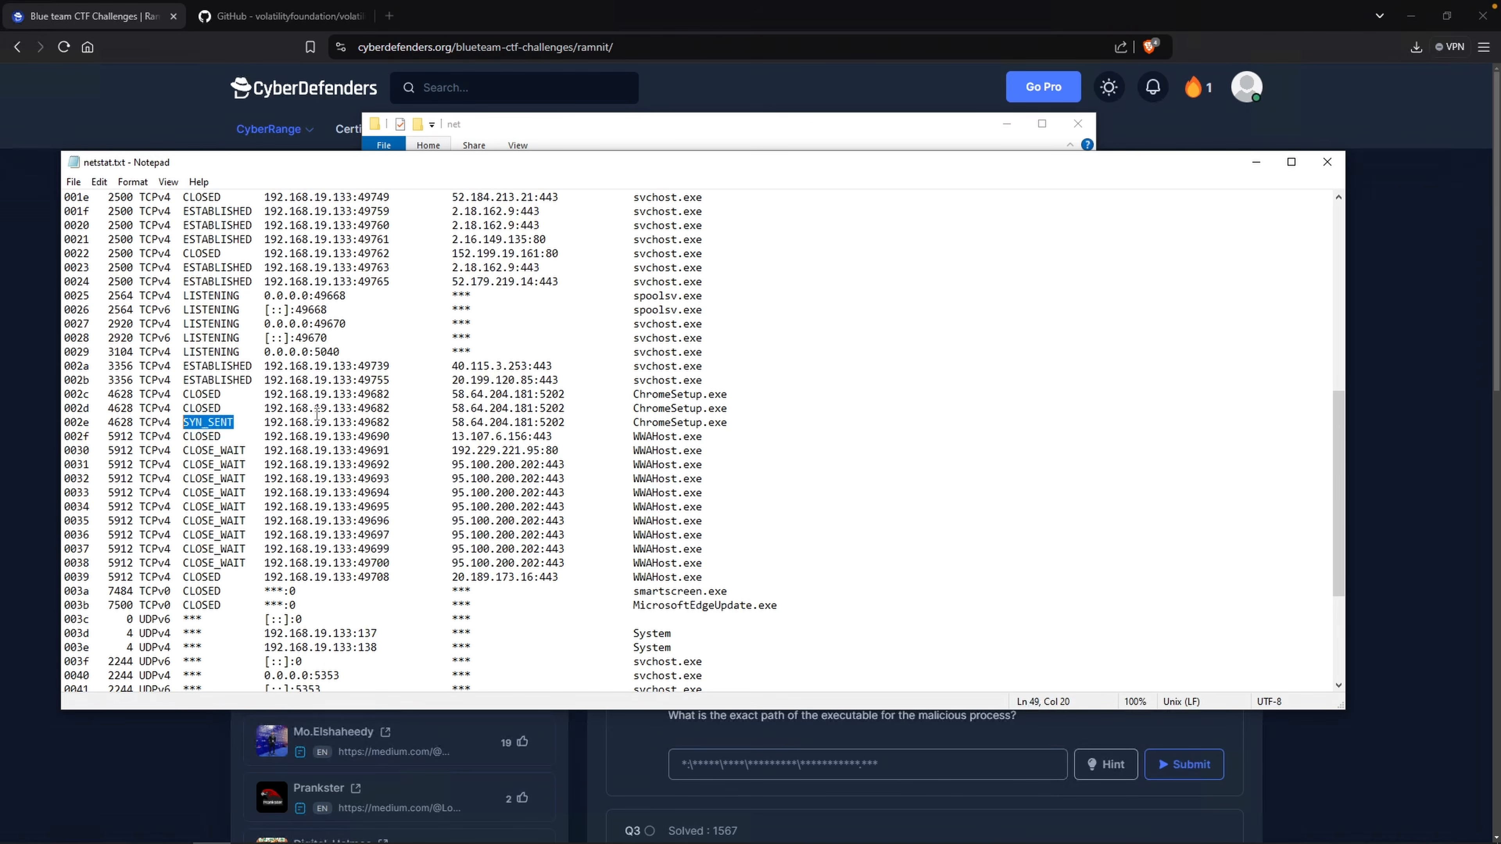
pyautogui.moveTo(184, 379); pyautogui.dragTo(185, 424)
pyautogui.moveTo(733, 424); pyautogui.dragTo(643, 425)
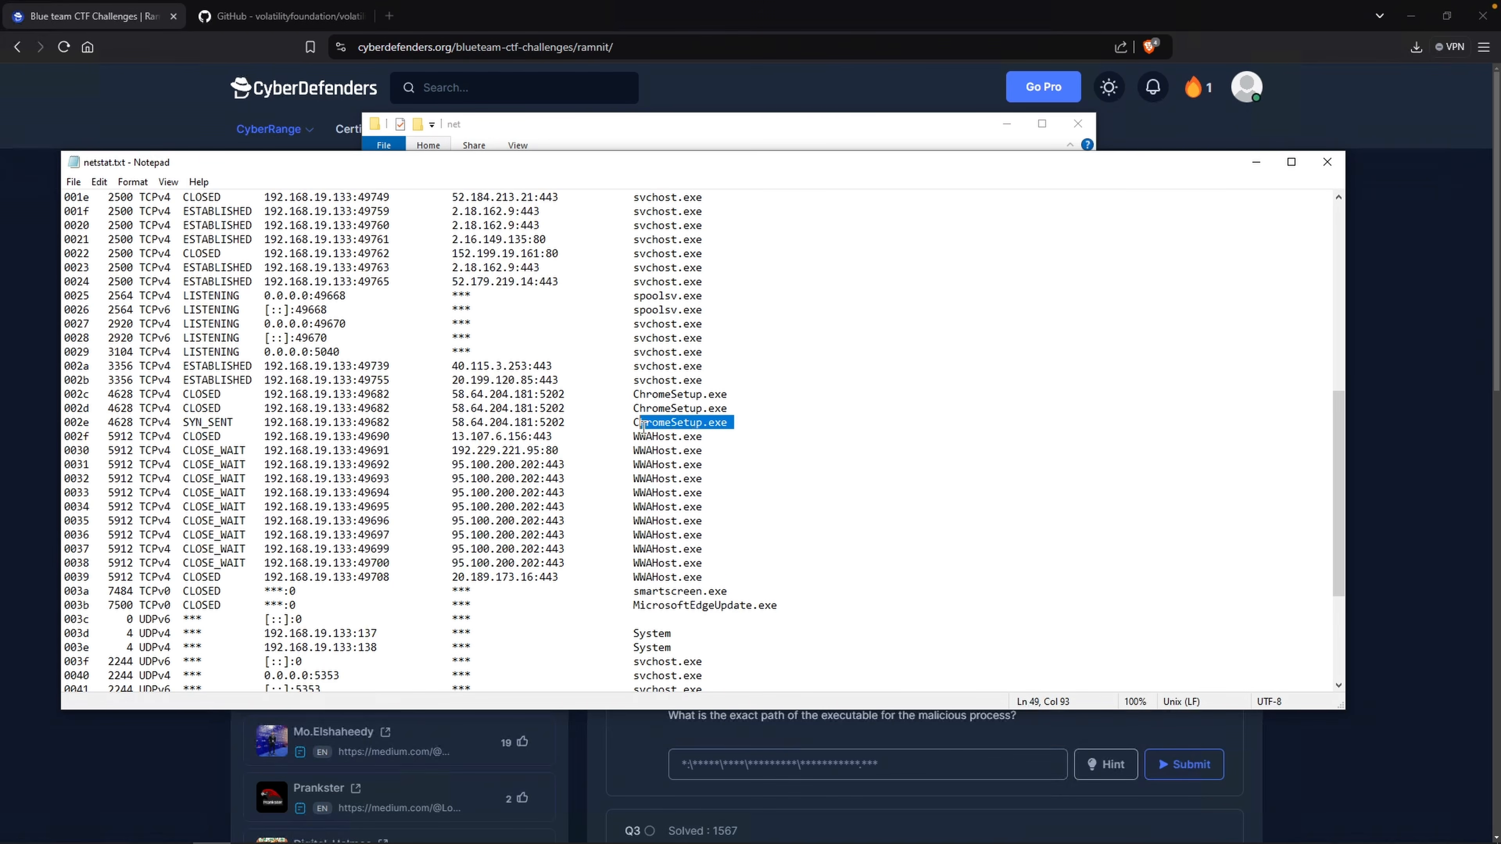
pyautogui.moveTo(451, 425); pyautogui.dragTo(539, 429)
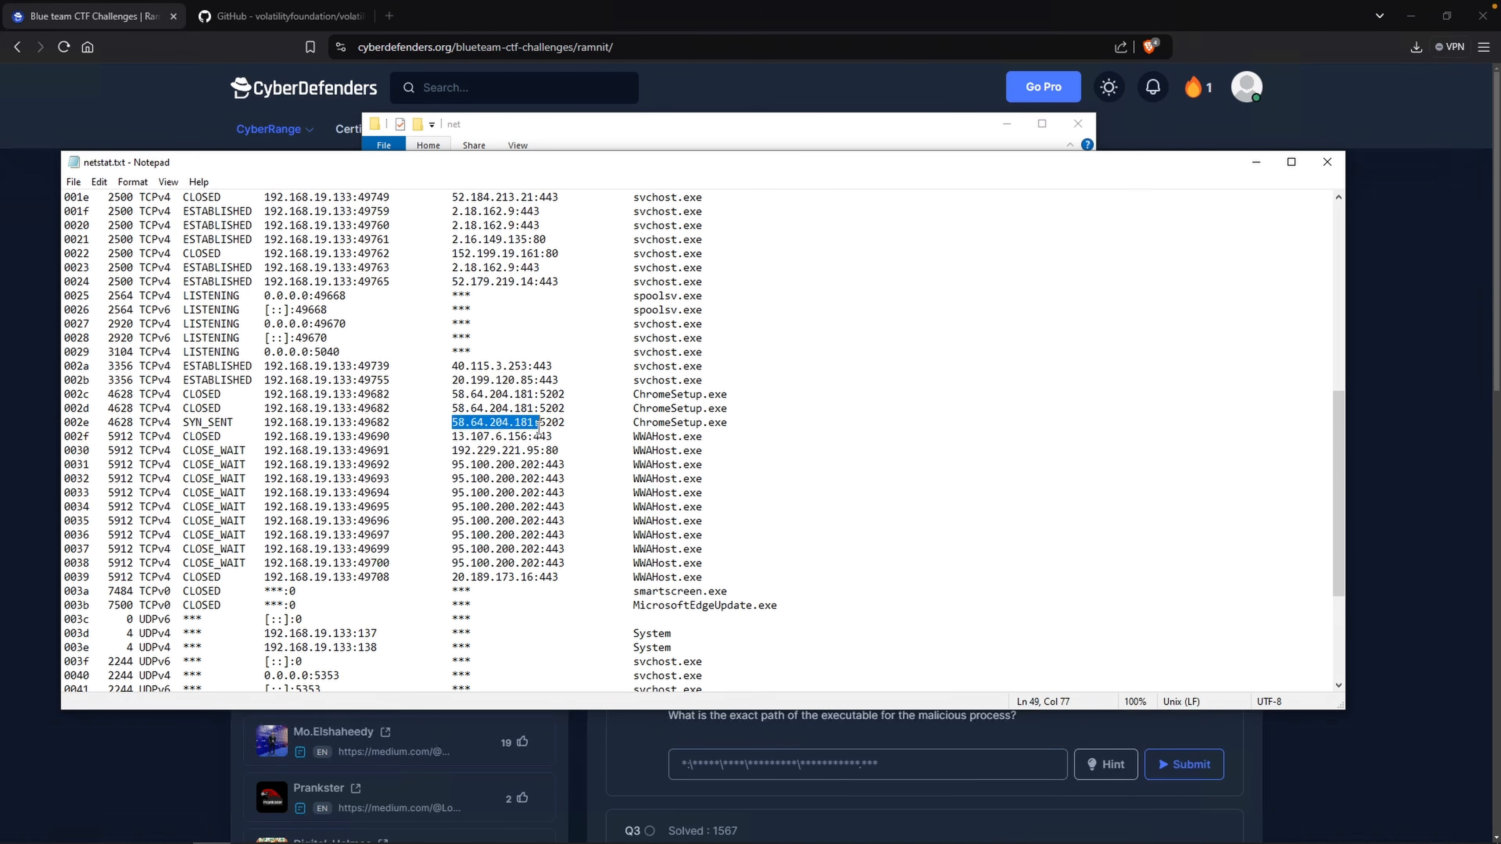
pyautogui.click(574, 425)
pyautogui.moveTo(570, 425); pyautogui.dragTo(537, 425)
pyautogui.moveTo(239, 424); pyautogui.dragTo(189, 424)
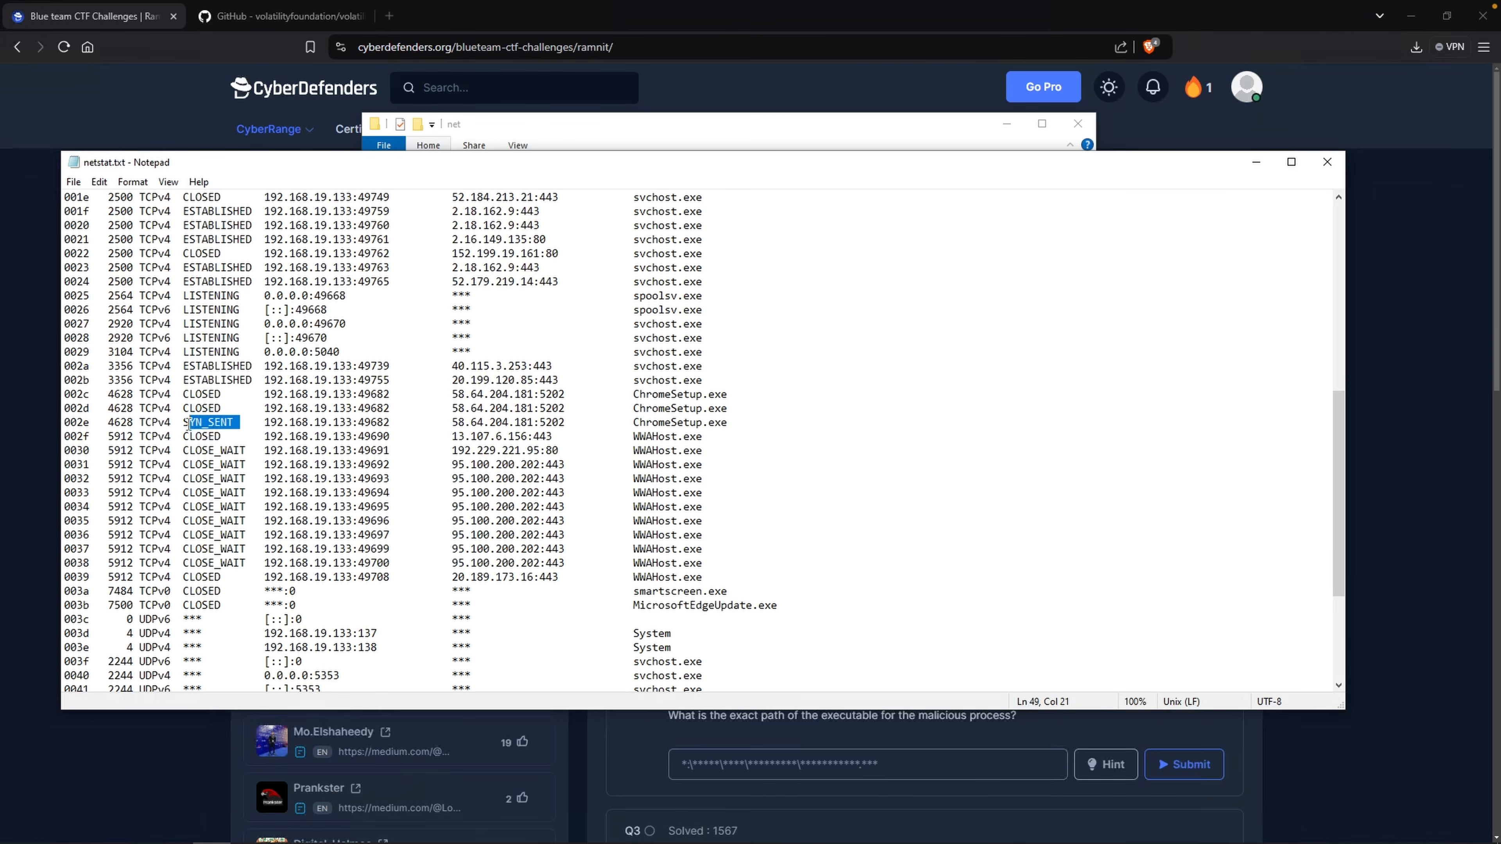
pyautogui.moveTo(451, 422); pyautogui.dragTo(567, 421)
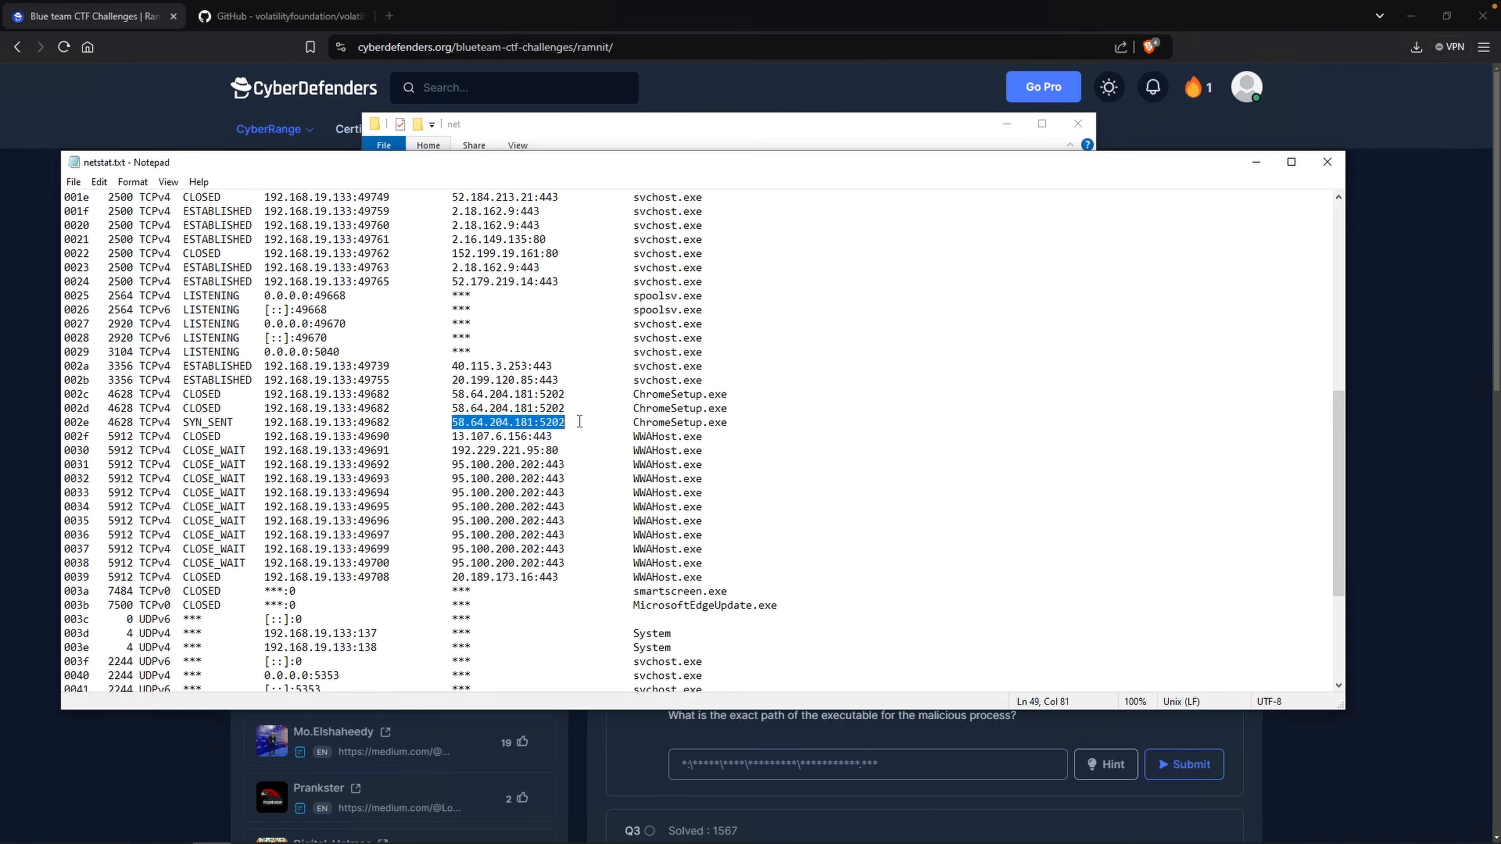
pyautogui.moveTo(573, 422); pyautogui.dragTo(539, 424)
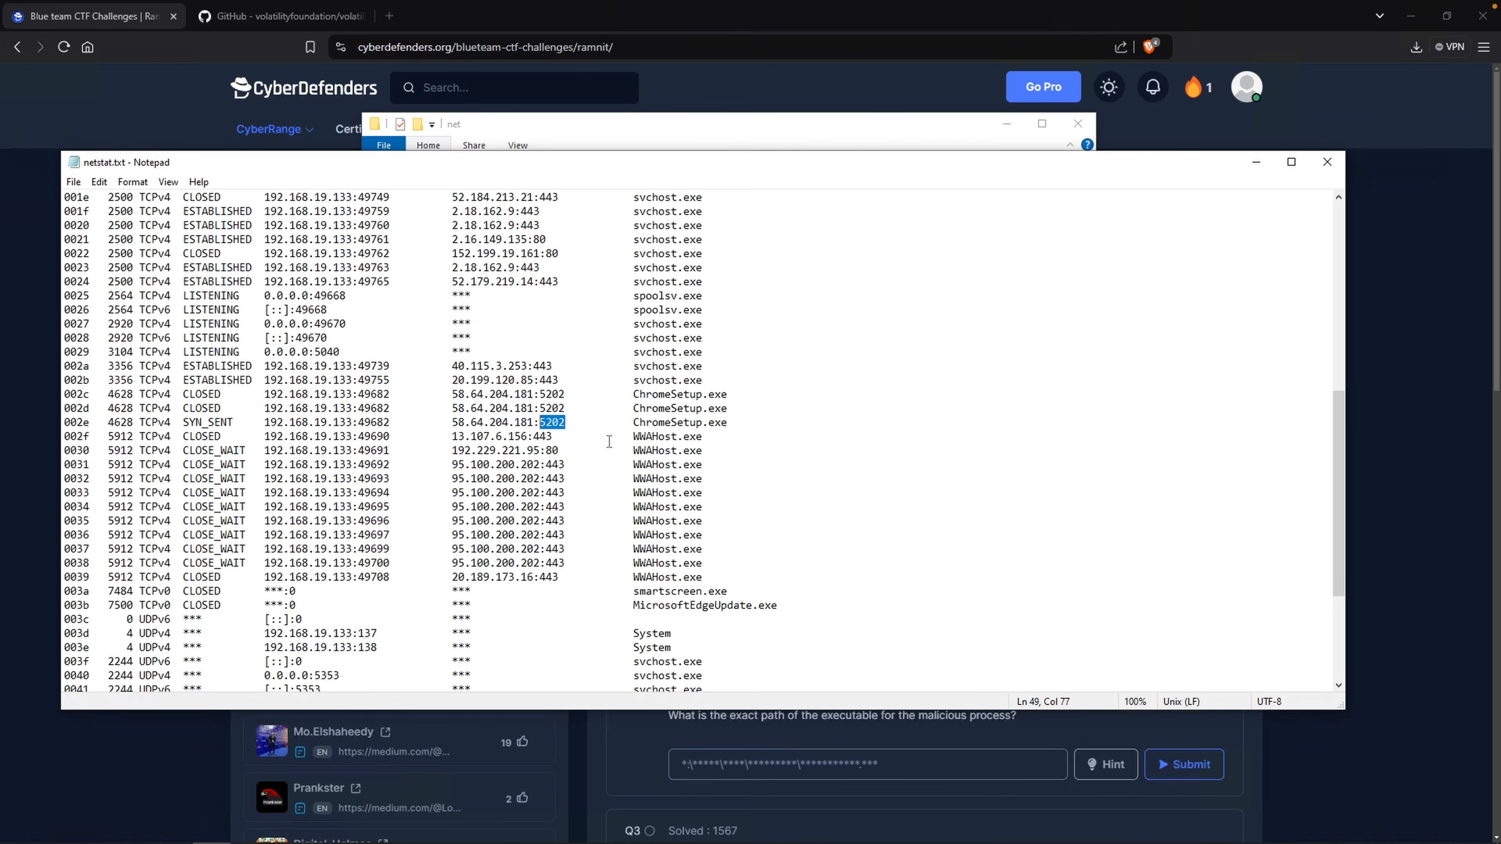
pyautogui.click(568, 464)
pyautogui.keyDown('shift'); pyautogui.click(546, 465); pyautogui.keyUp('shift')
# Select the remote IP 58.64.204.181 and check it on AbuseIPDB in a new tab.
pyautogui.moveTo(534, 423); pyautogui.dragTo(453, 423)
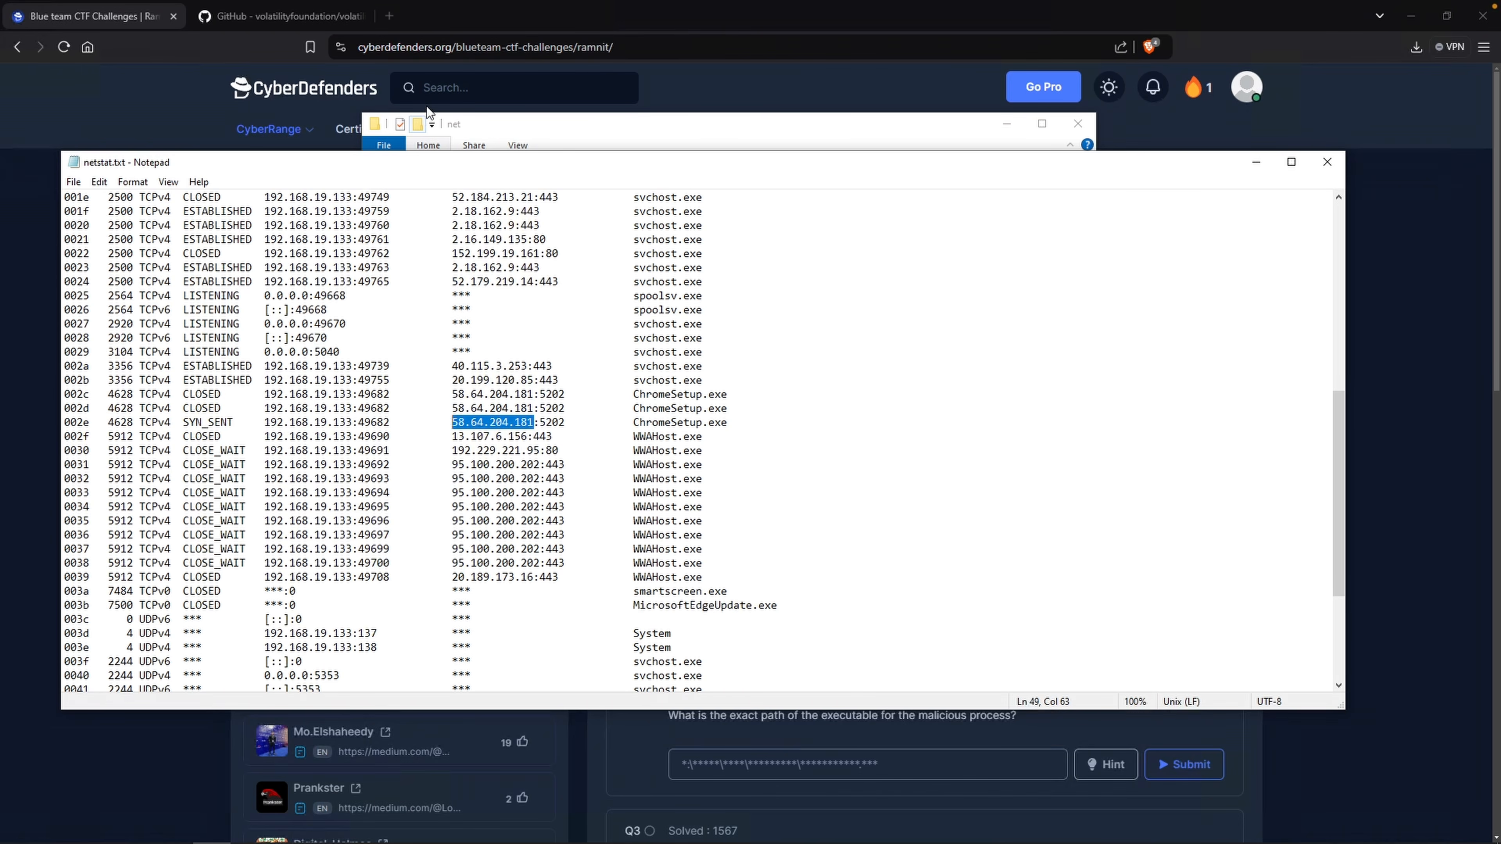
pyautogui.click(389, 17)
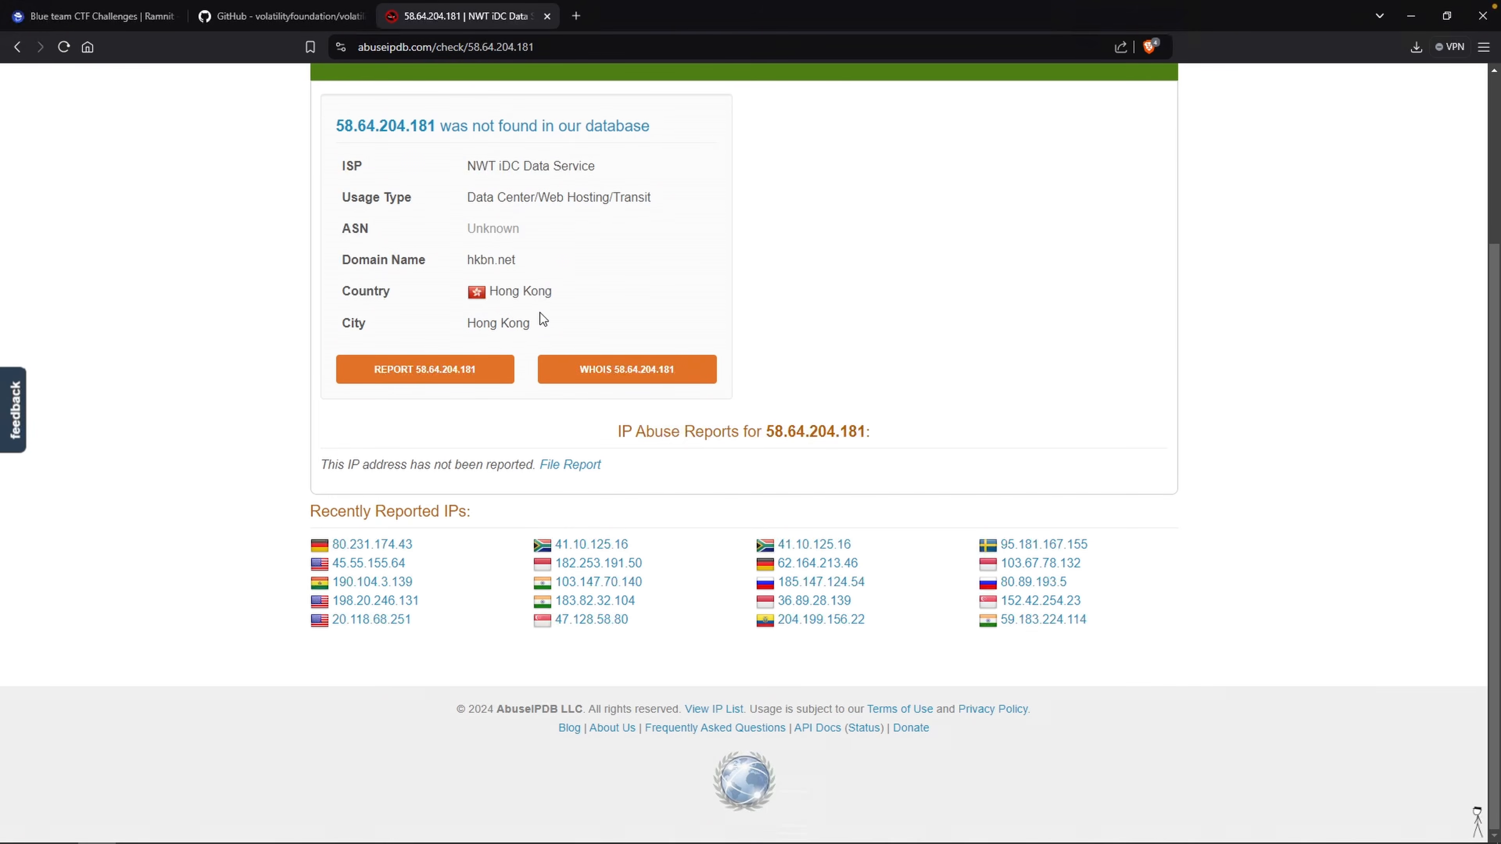
# Return to netstat.txt and highlight ChromeSetup.exe and its PID 4628.
pyautogui.hotkey('alt', 'Tab')
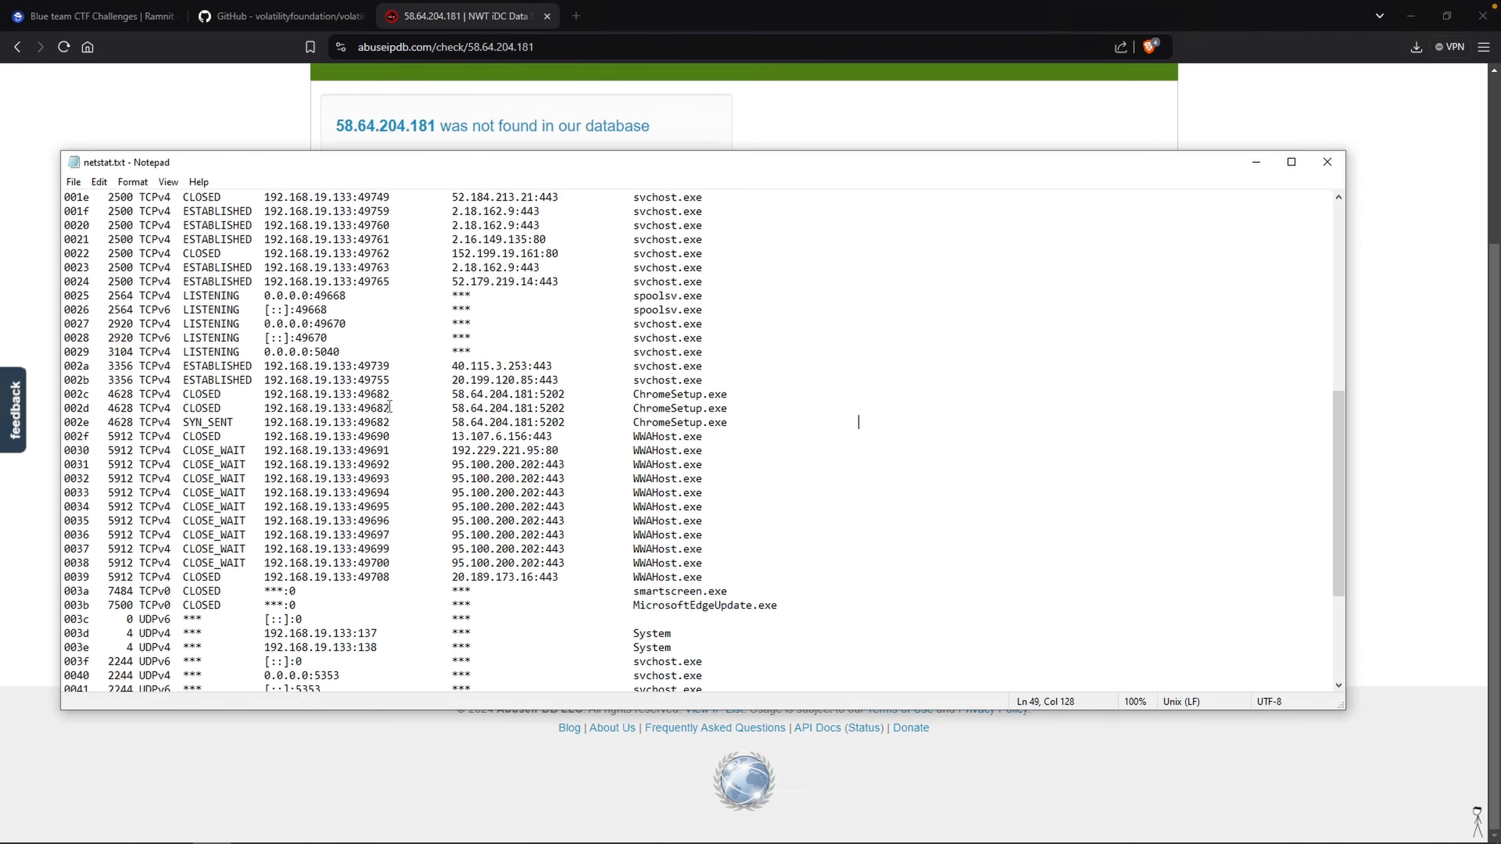
pyautogui.moveTo(745, 421); pyautogui.dragTo(640, 422)
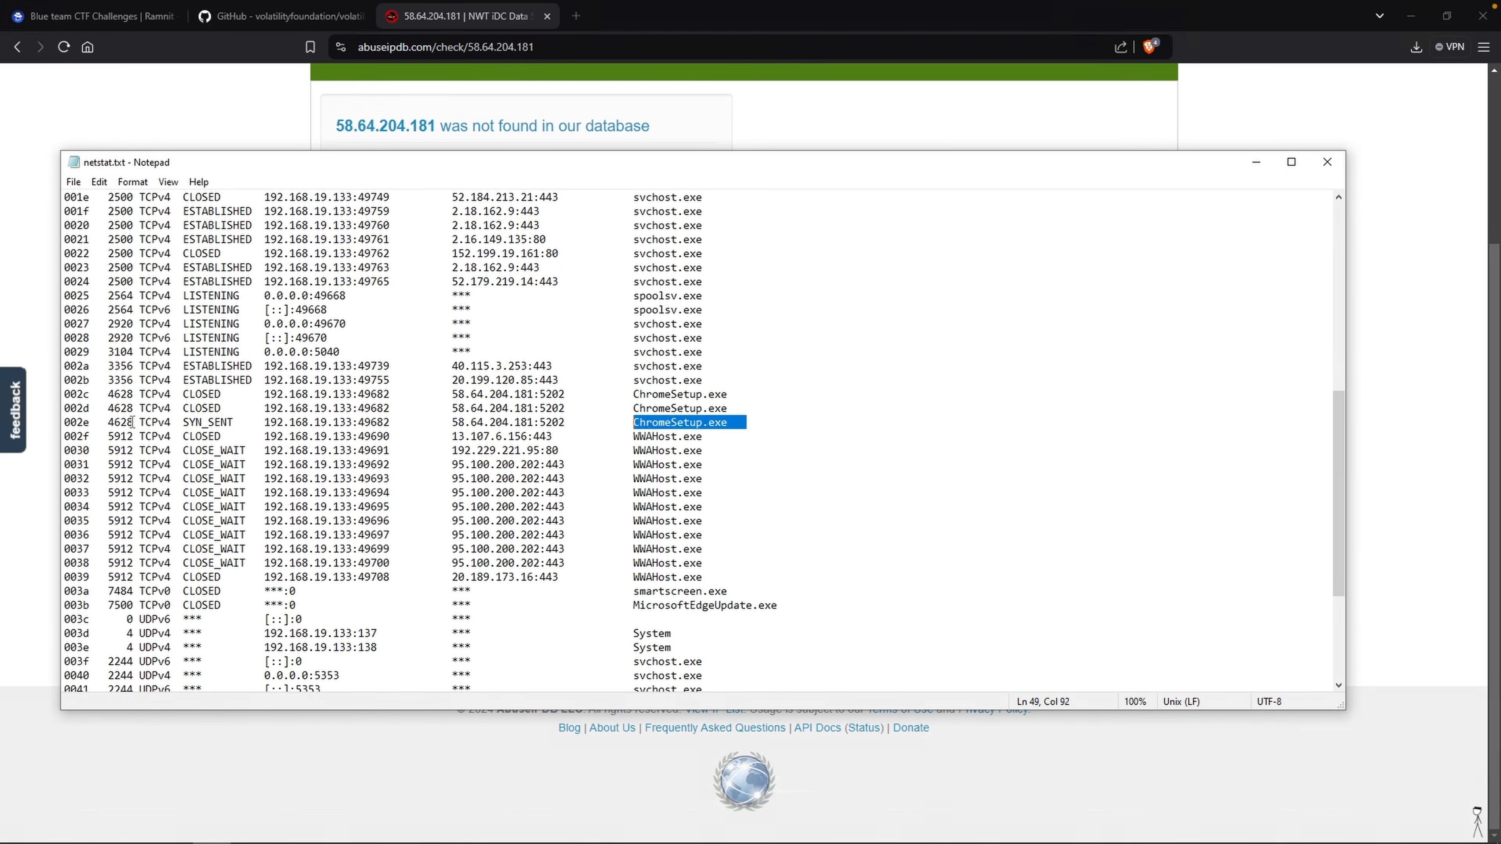
pyautogui.moveTo(134, 421); pyautogui.dragTo(108, 422)
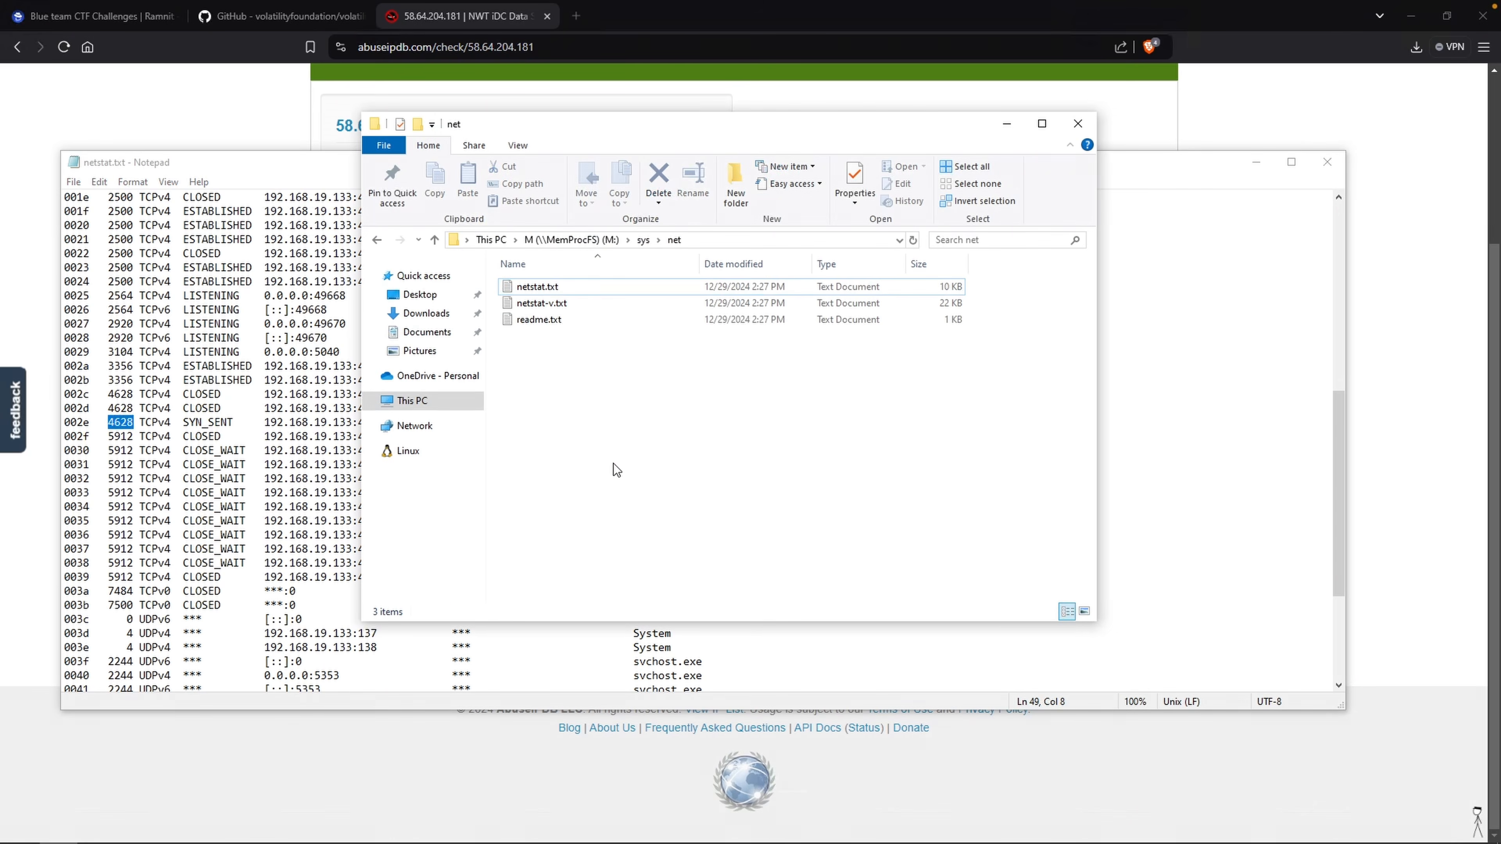
# Open proc-v.txt from the sys\proc folder and examine the process tree.
pyautogui.click(644, 245)
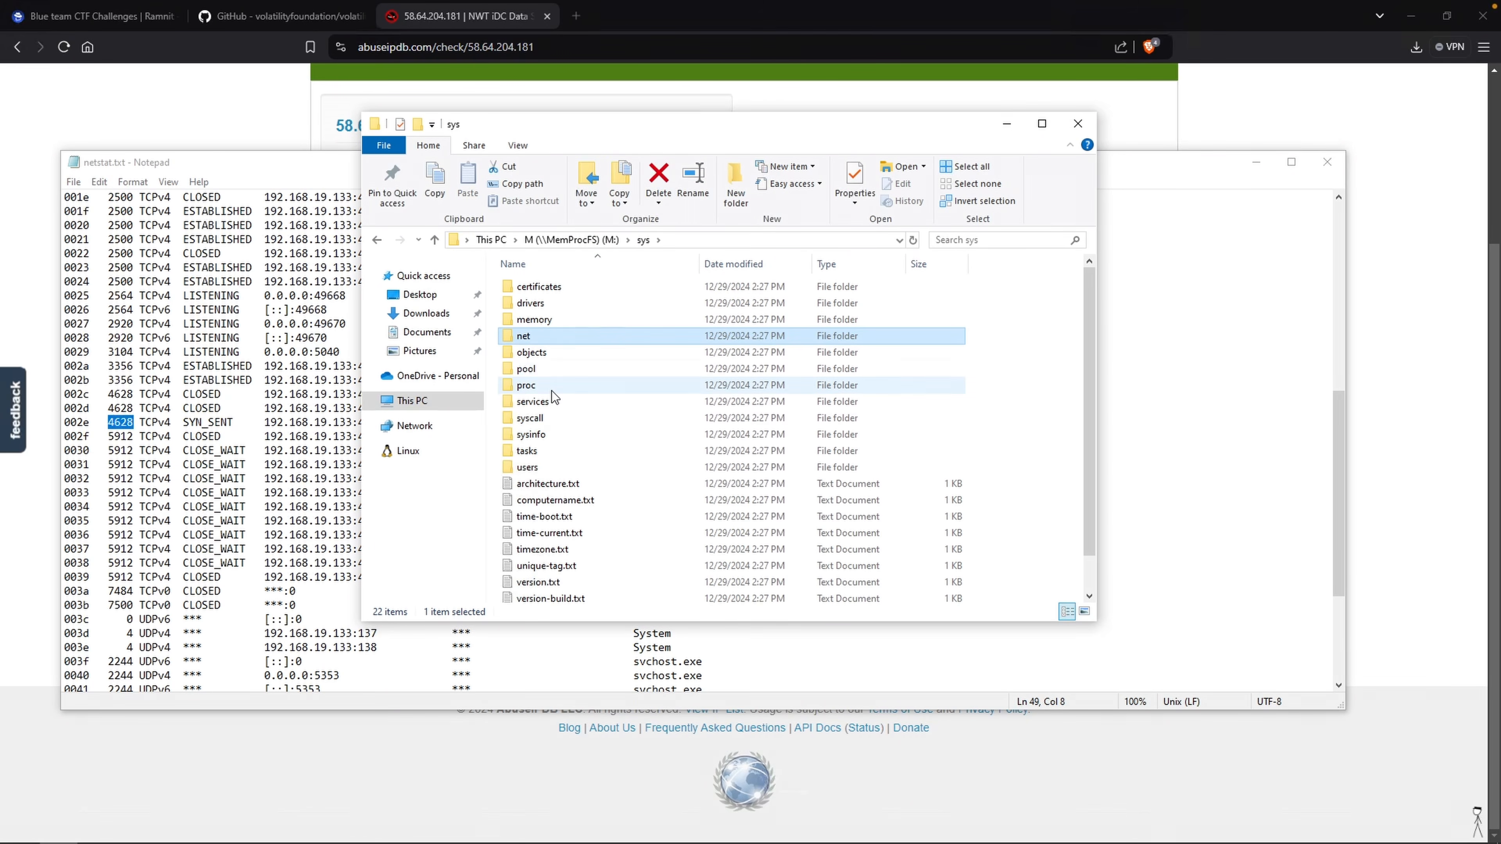
pyautogui.doubleClick(551, 391)
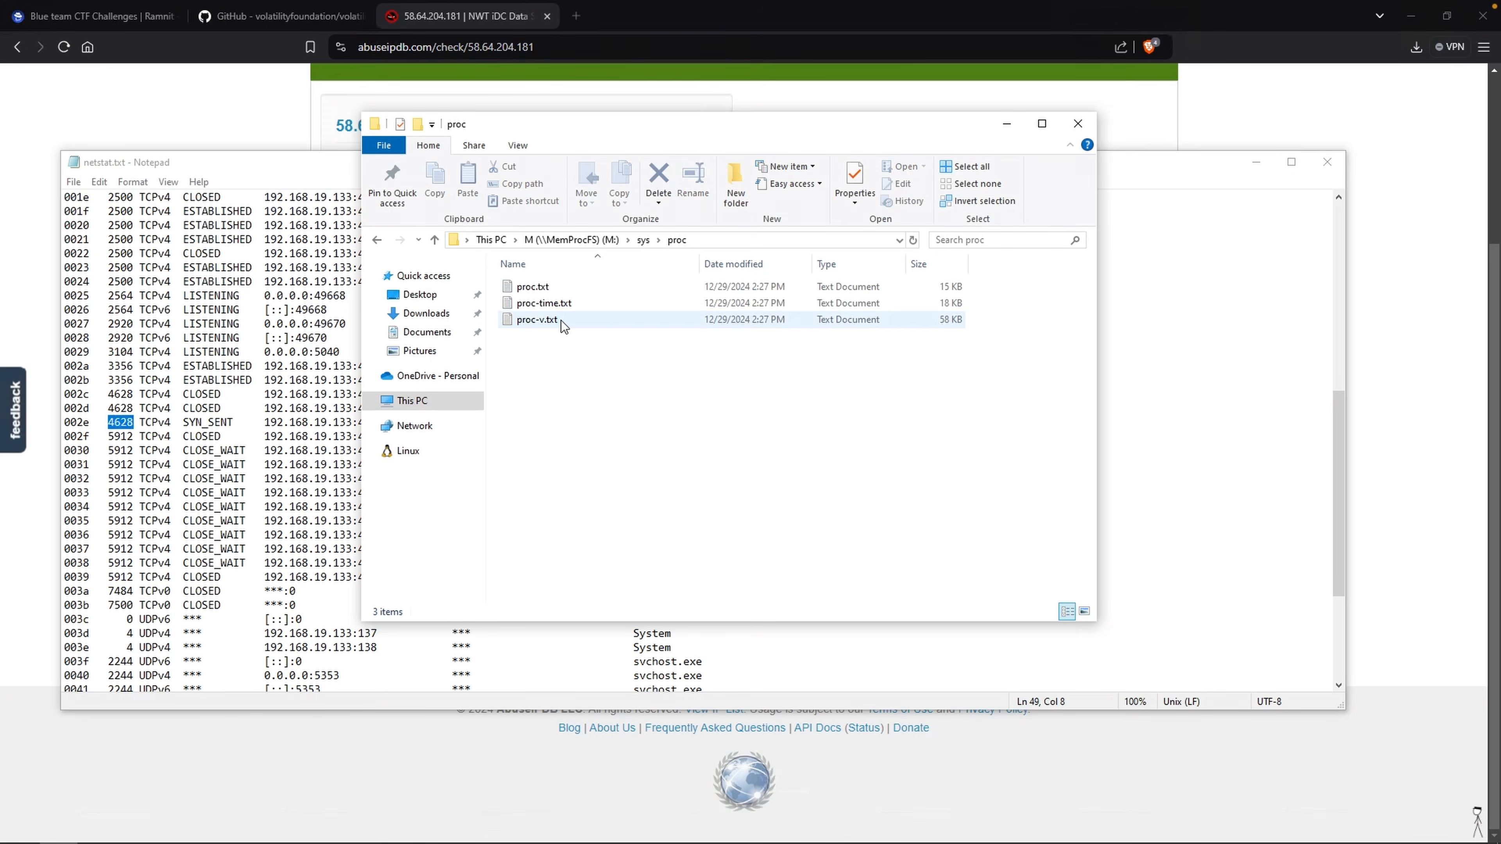
pyautogui.doubleClick(572, 322)
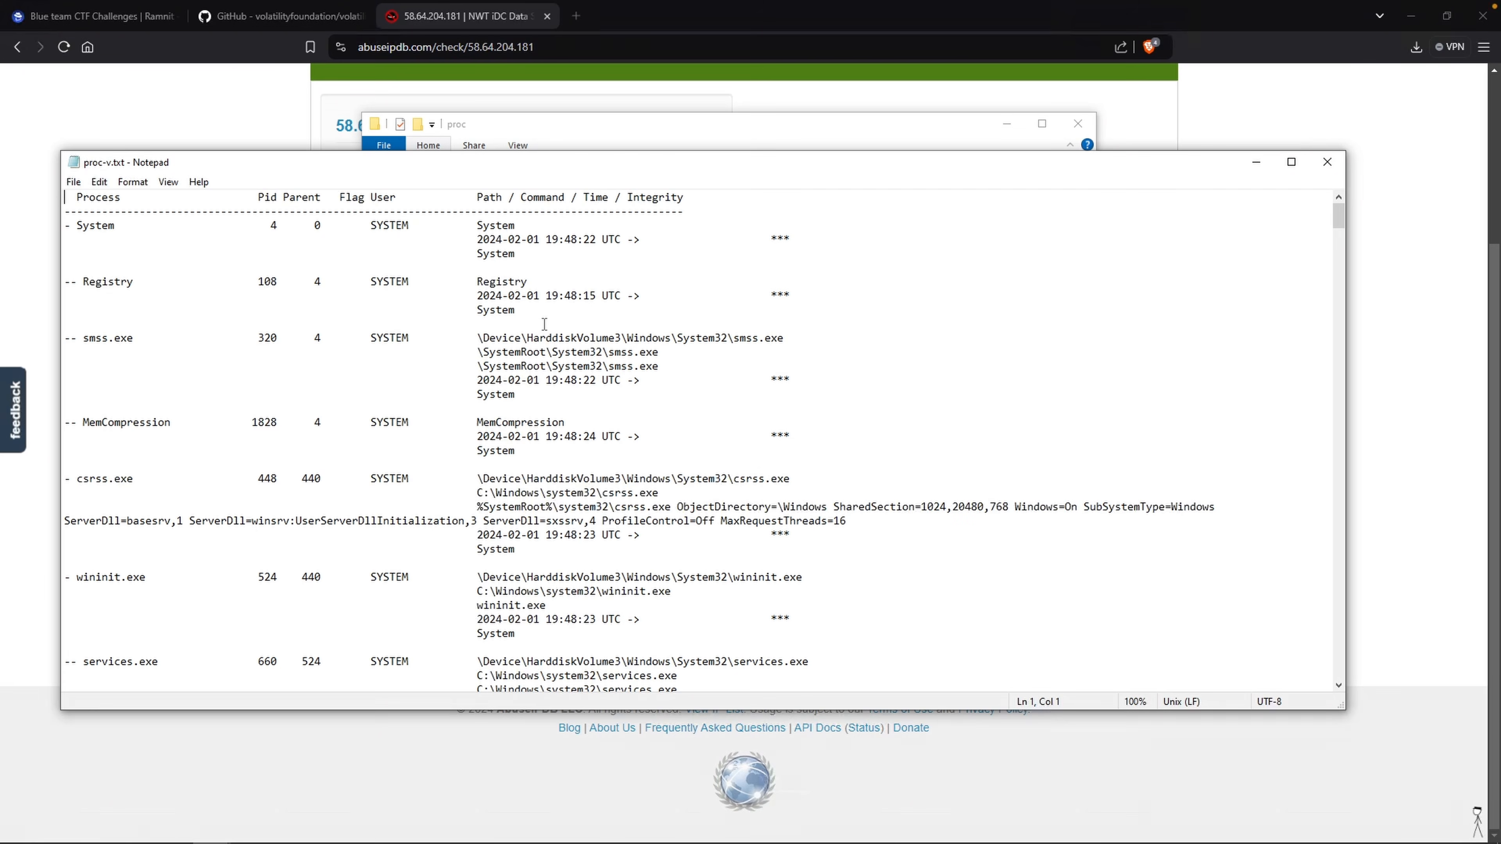
pyautogui.moveTo(71, 227); pyautogui.dragTo(64, 227)
pyautogui.moveTo(77, 290); pyautogui.dragTo(65, 290)
pyautogui.moveTo(77, 230)
pyautogui.mouseDown()
pyautogui.moveTo(51, 228)
pyautogui.moveTo(76, 228)
pyautogui.mouseUp()
pyautogui.moveTo(77, 283); pyautogui.dragTo(65, 282)
pyautogui.click(164, 253)
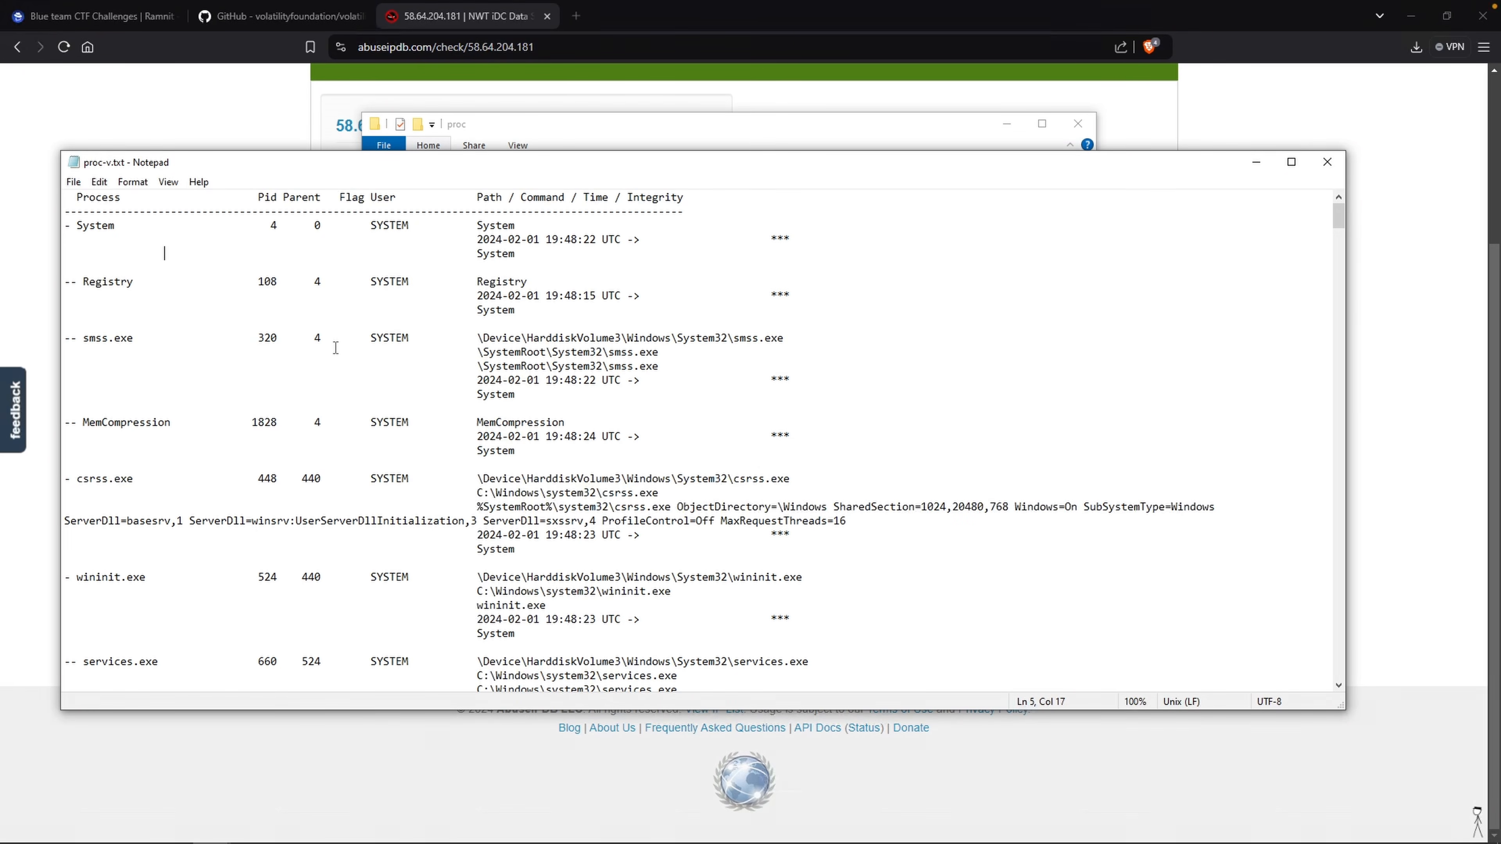
# Search proc-v.txt for 4628 and dismiss the result message.
pyautogui.hotkey('ctrl', 'f')
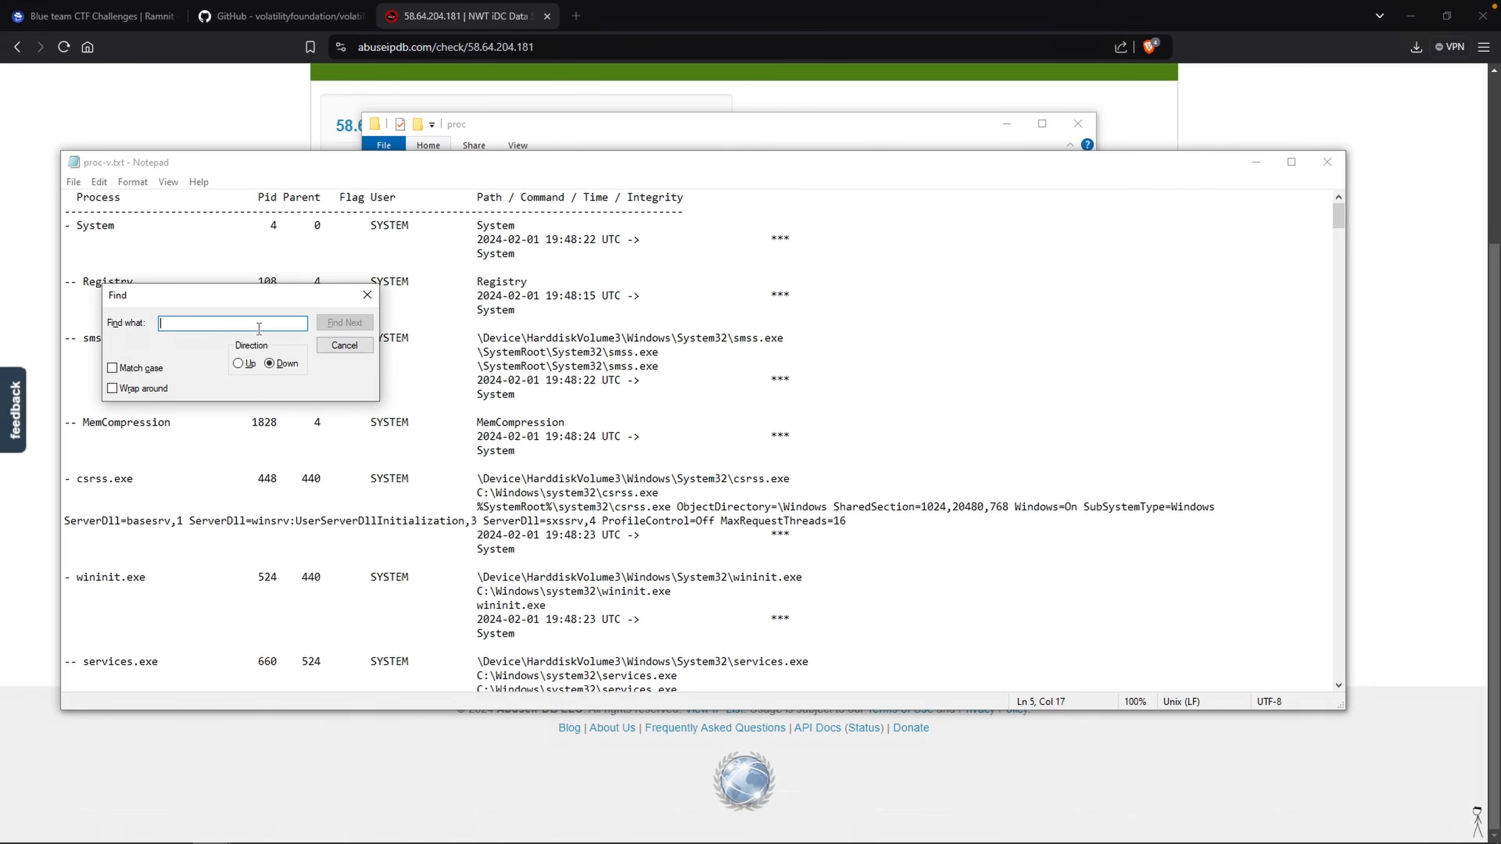
pyautogui.write('4628')
pyautogui.press('Return')
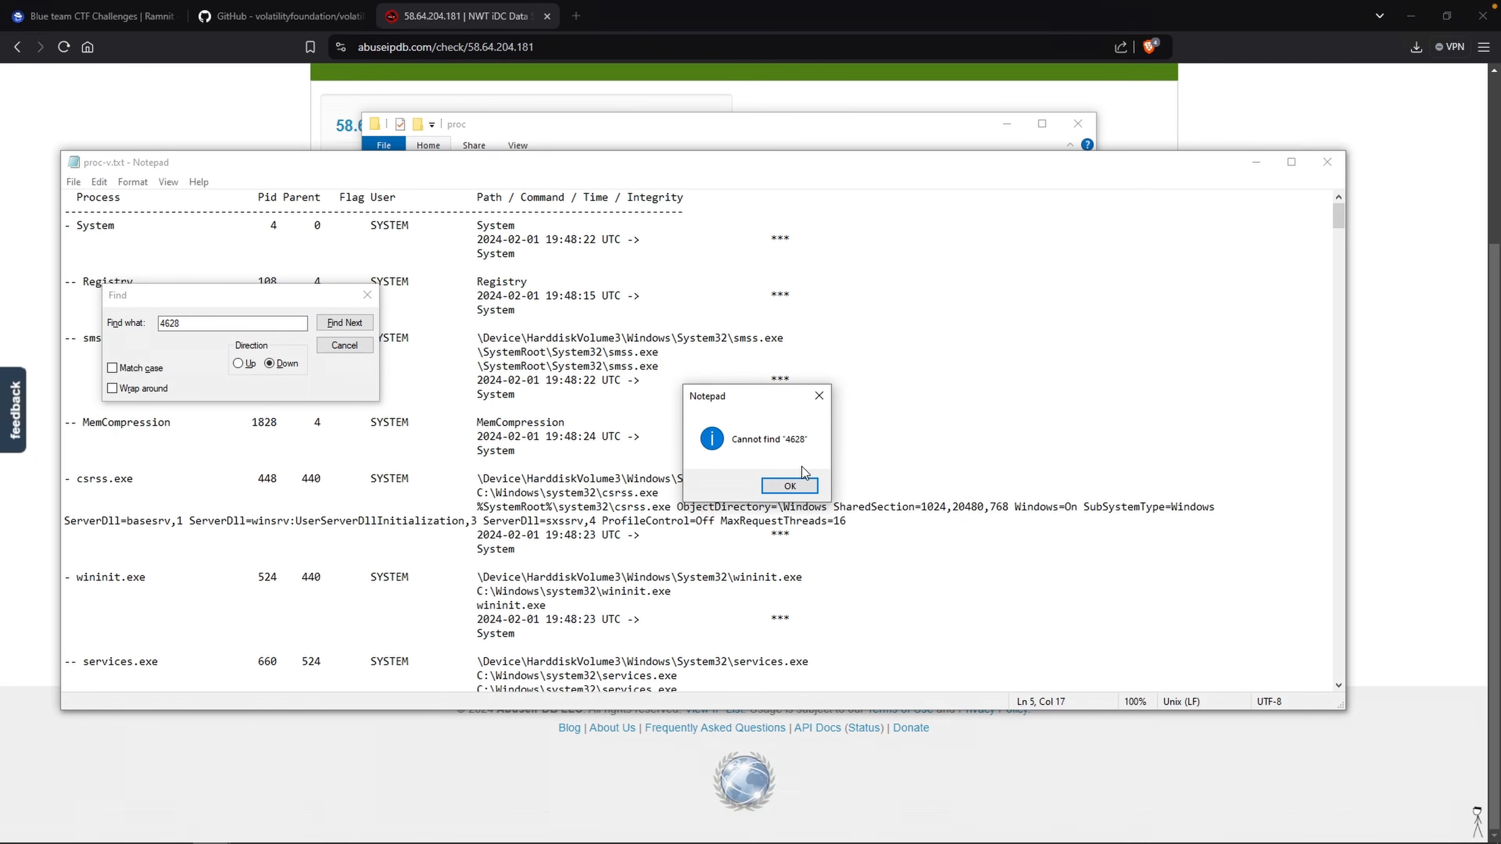
pyautogui.click(790, 486)
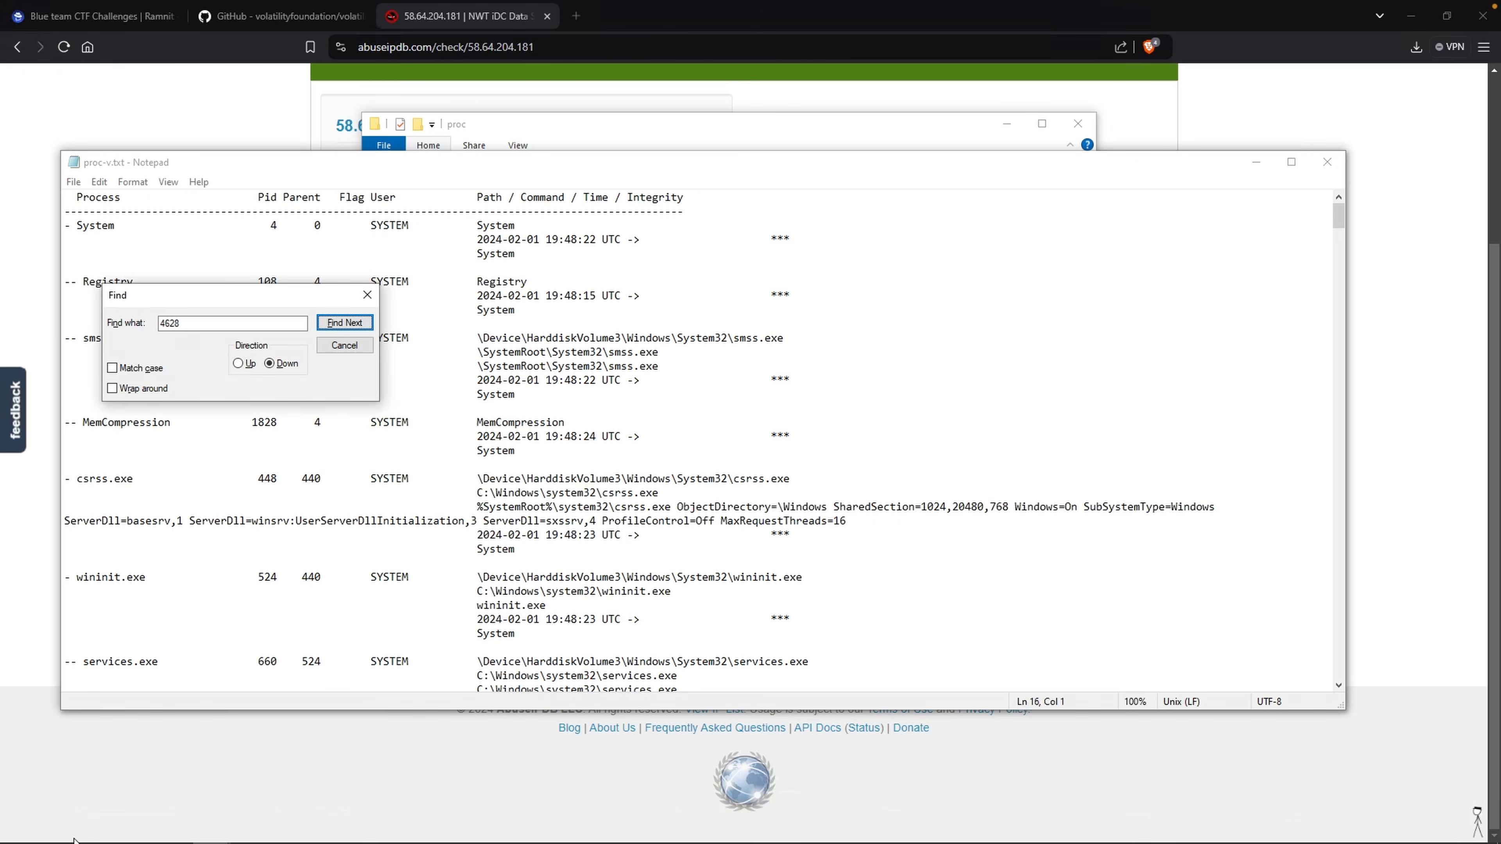
# Open name.txt in the pid\4628 folder of the M: drive and select its contents.
pyautogui.click(59, 842)
pyautogui.click(584, 240)
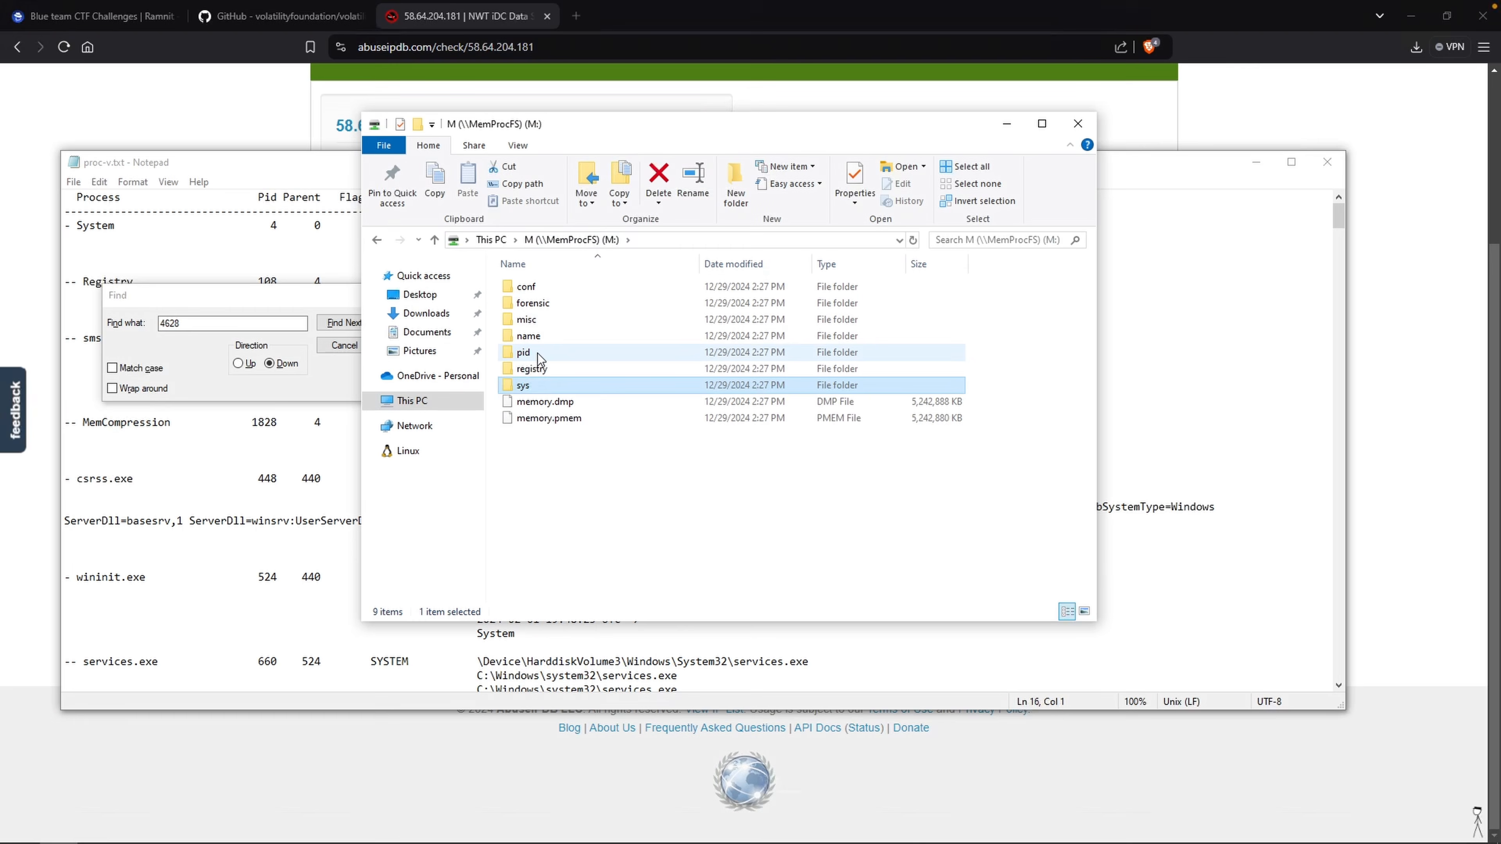
pyautogui.doubleClick(537, 353)
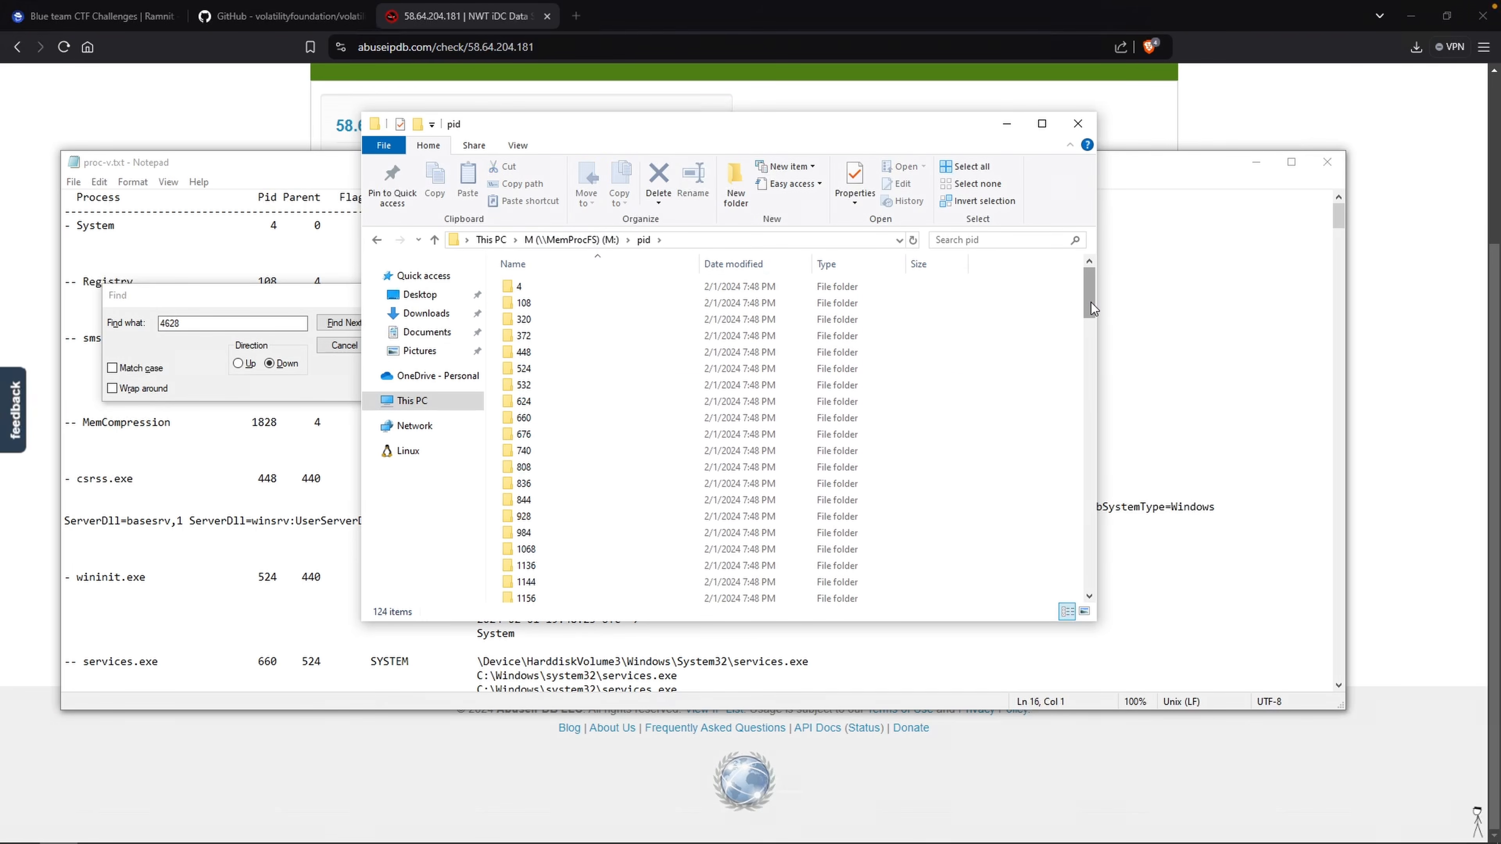
pyautogui.moveTo(1090, 303); pyautogui.dragTo(1090, 504)
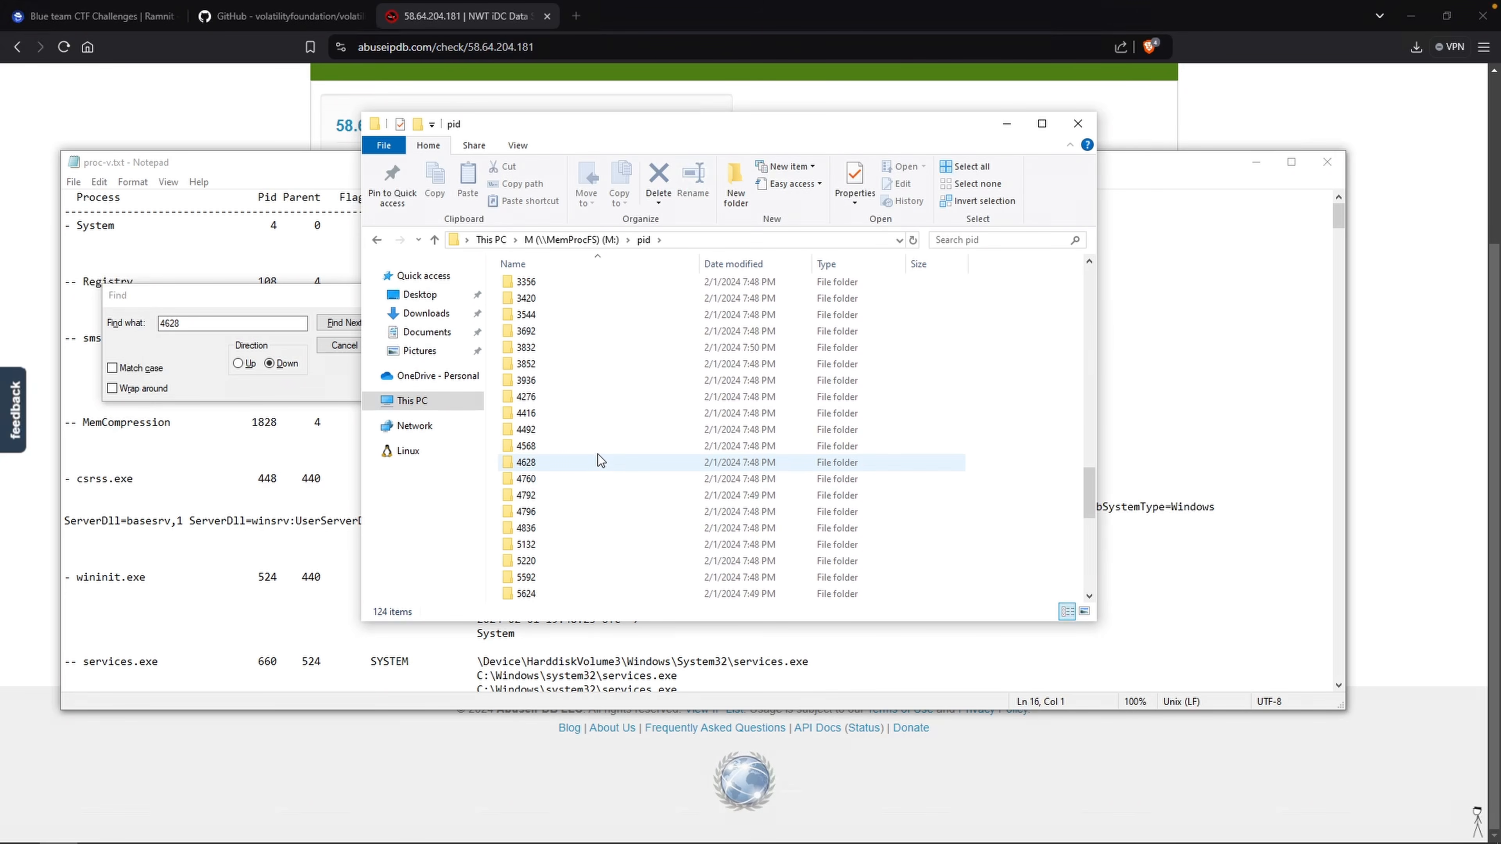
pyautogui.doubleClick(537, 465)
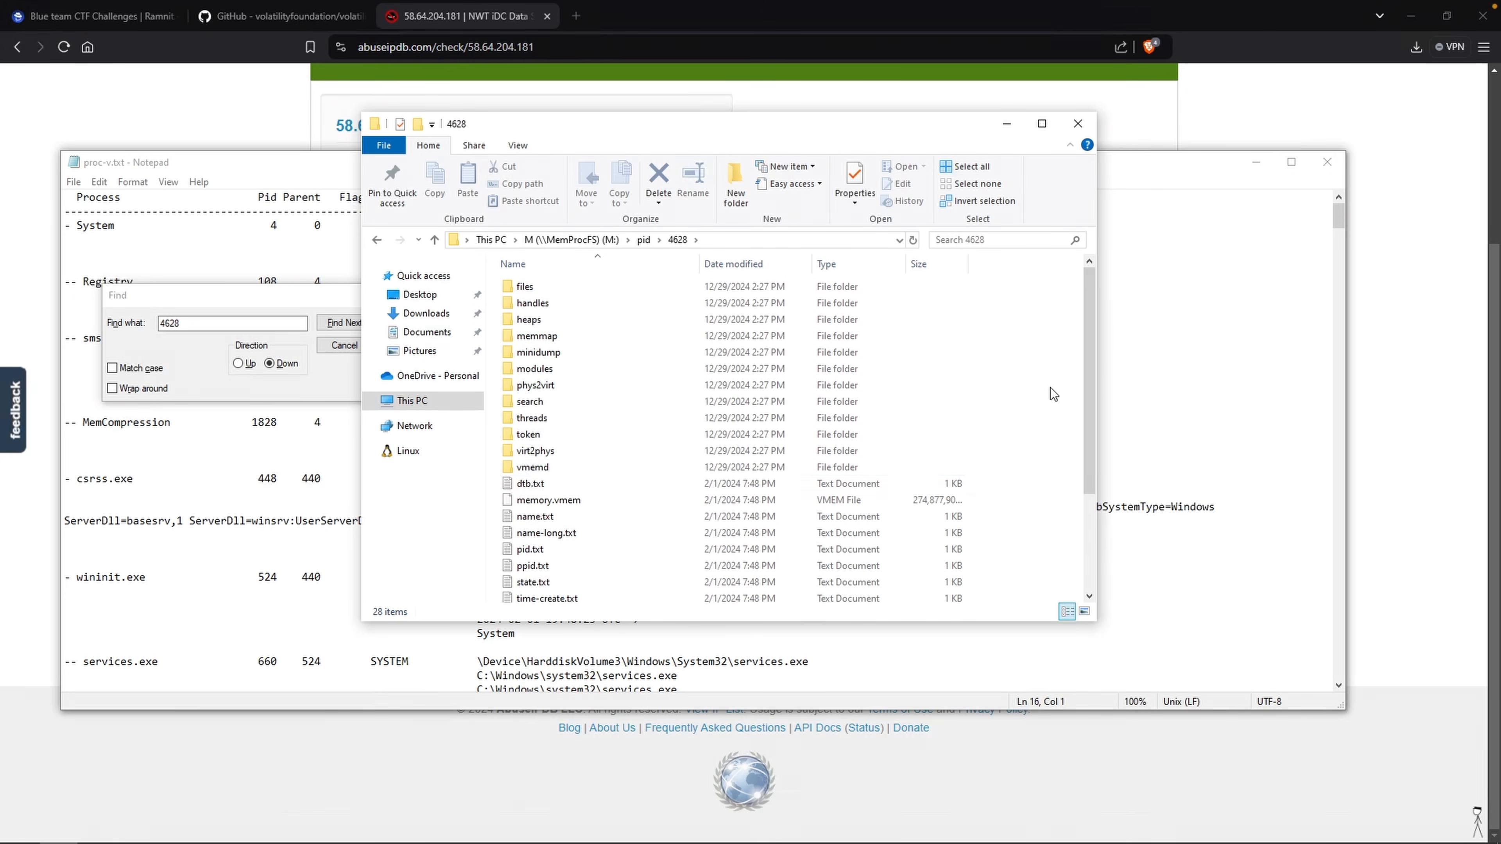
pyautogui.doubleClick(535, 517)
pyautogui.hotkey('ctrl', 'a')
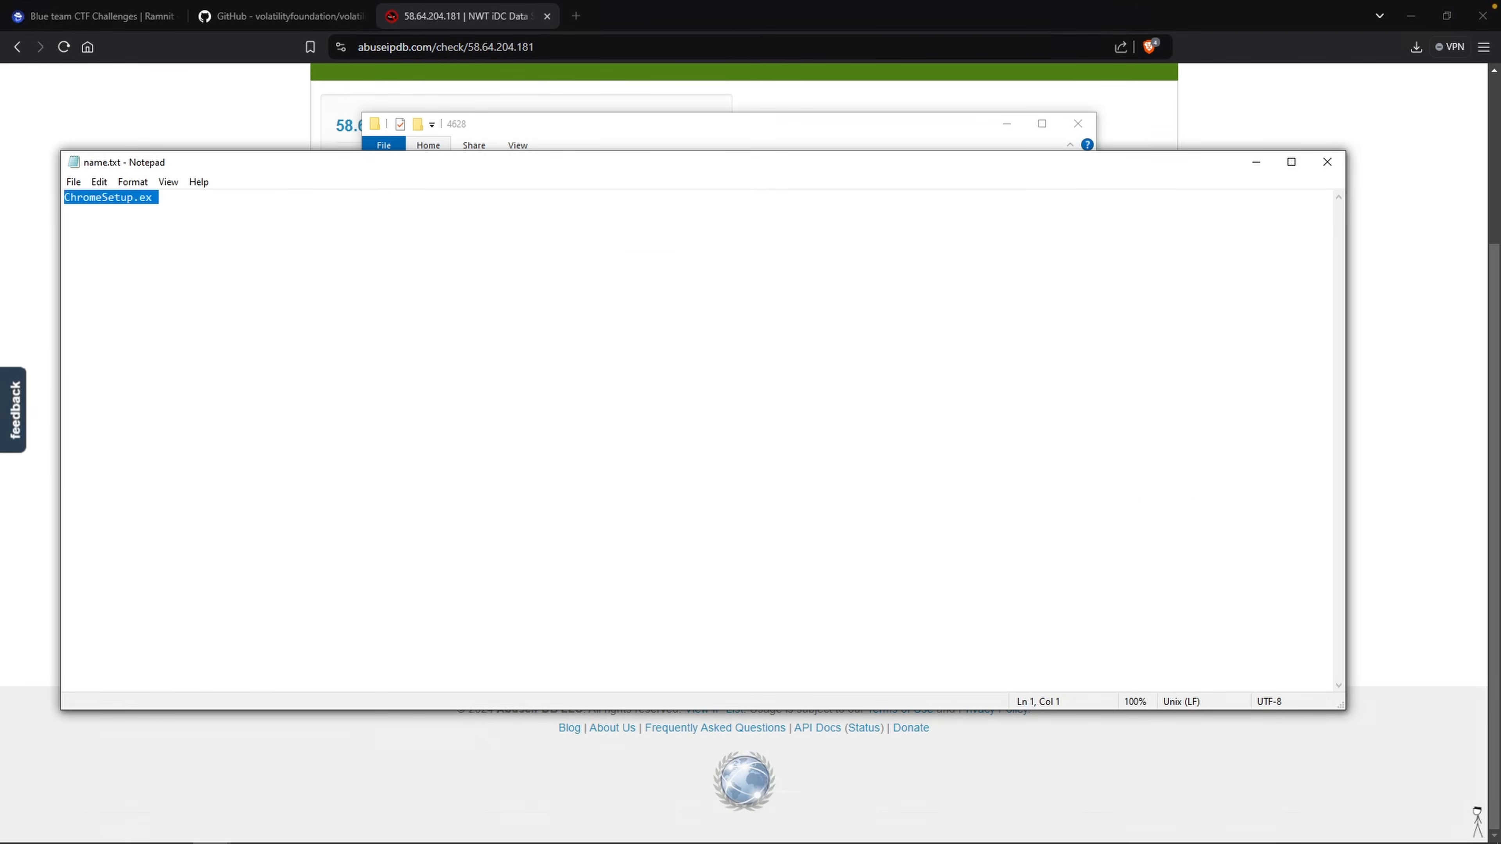
# Close name.txt and return to the Ramnit lab page in the browser.
pyautogui.click(210, 235)
pyautogui.click(1327, 162)
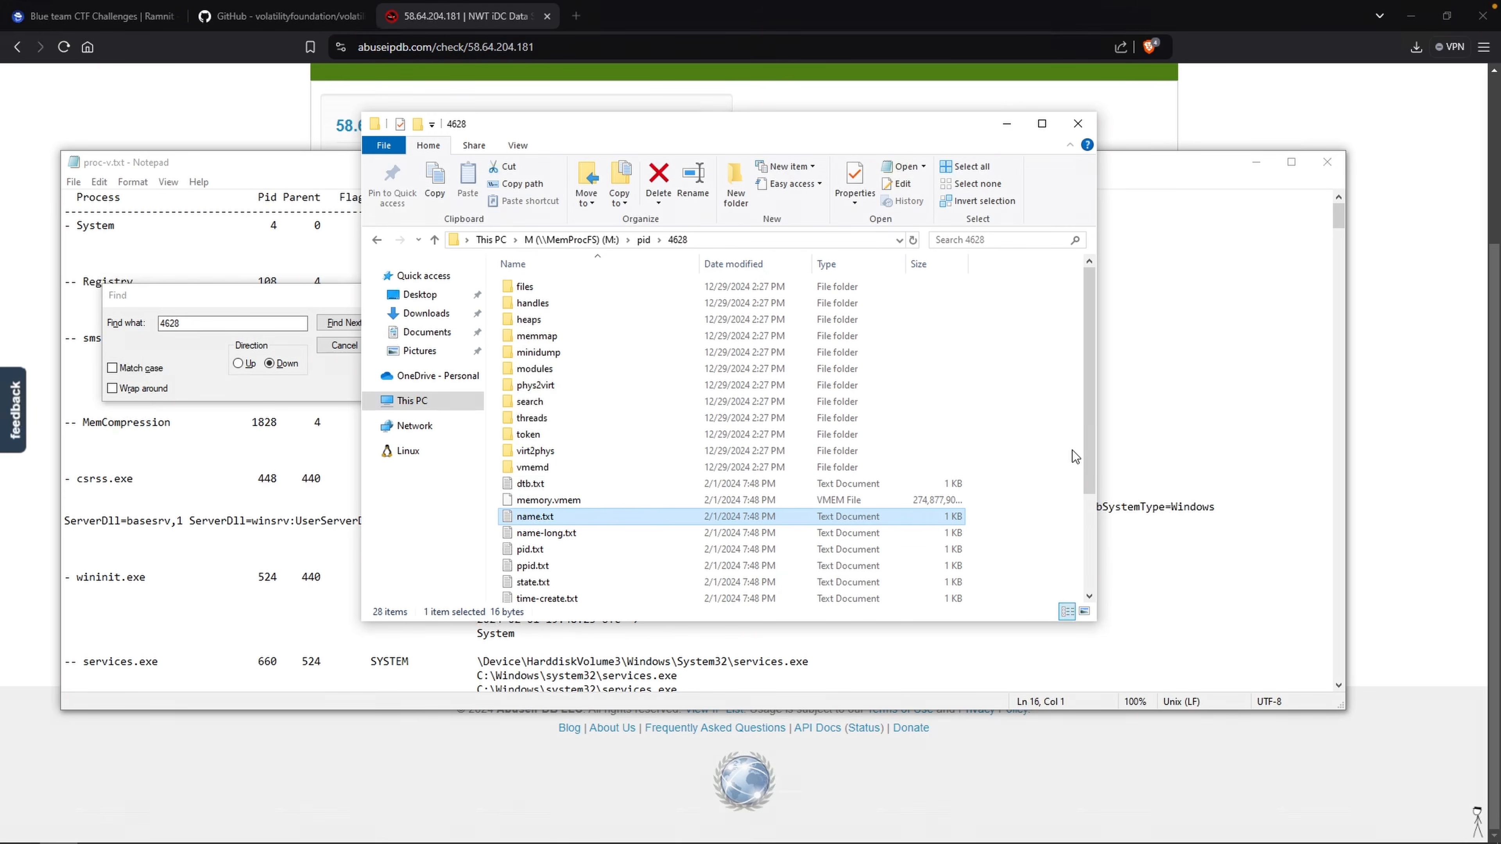
pyautogui.click(123, 22)
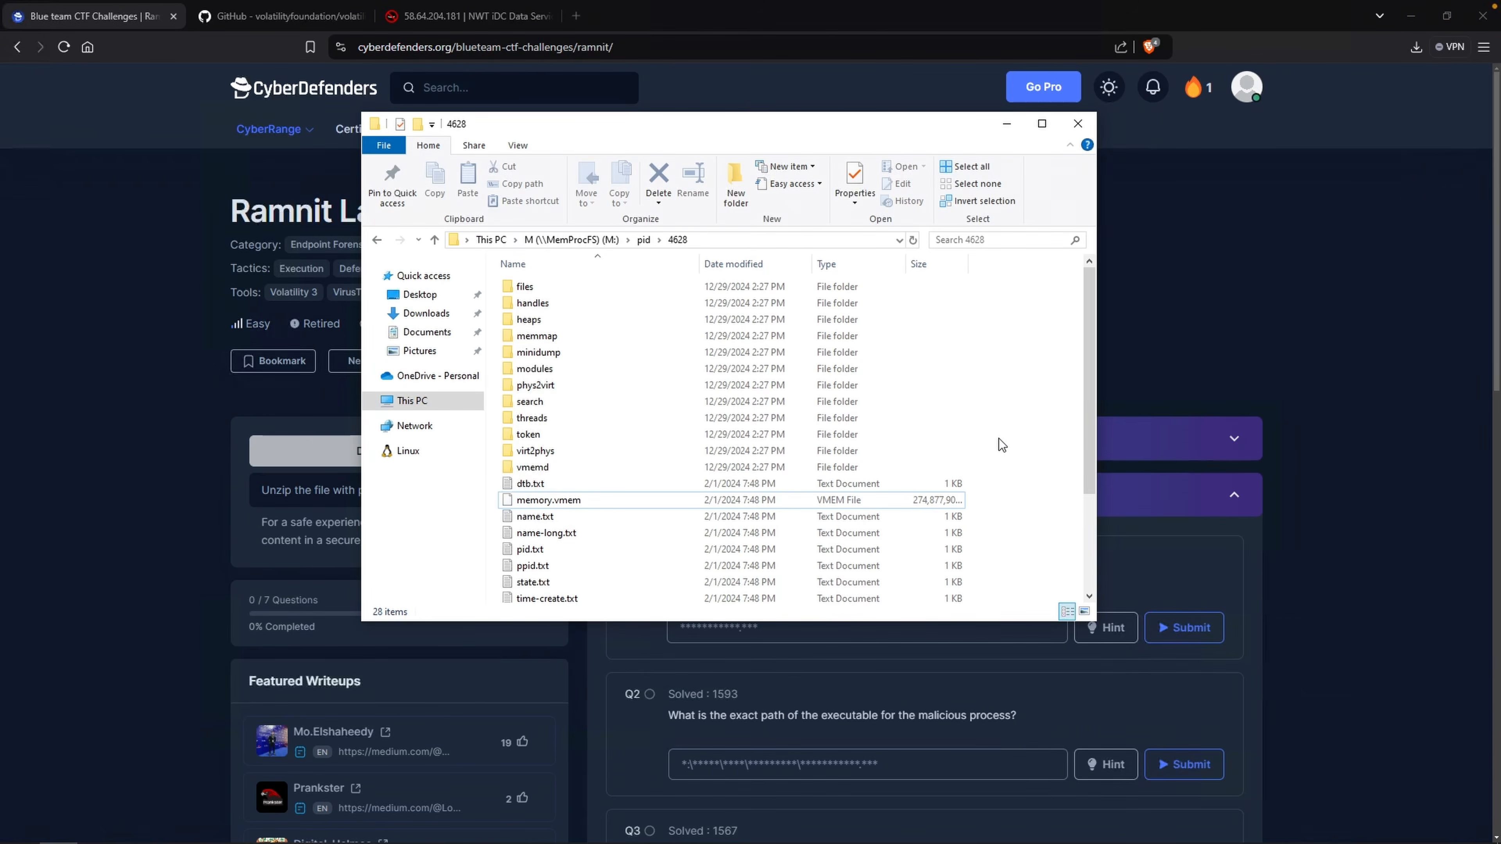
# Open the files\modules folder of PID 4628 and open a PowerShell window in that folder.
pyautogui.doubleClick(621, 286)
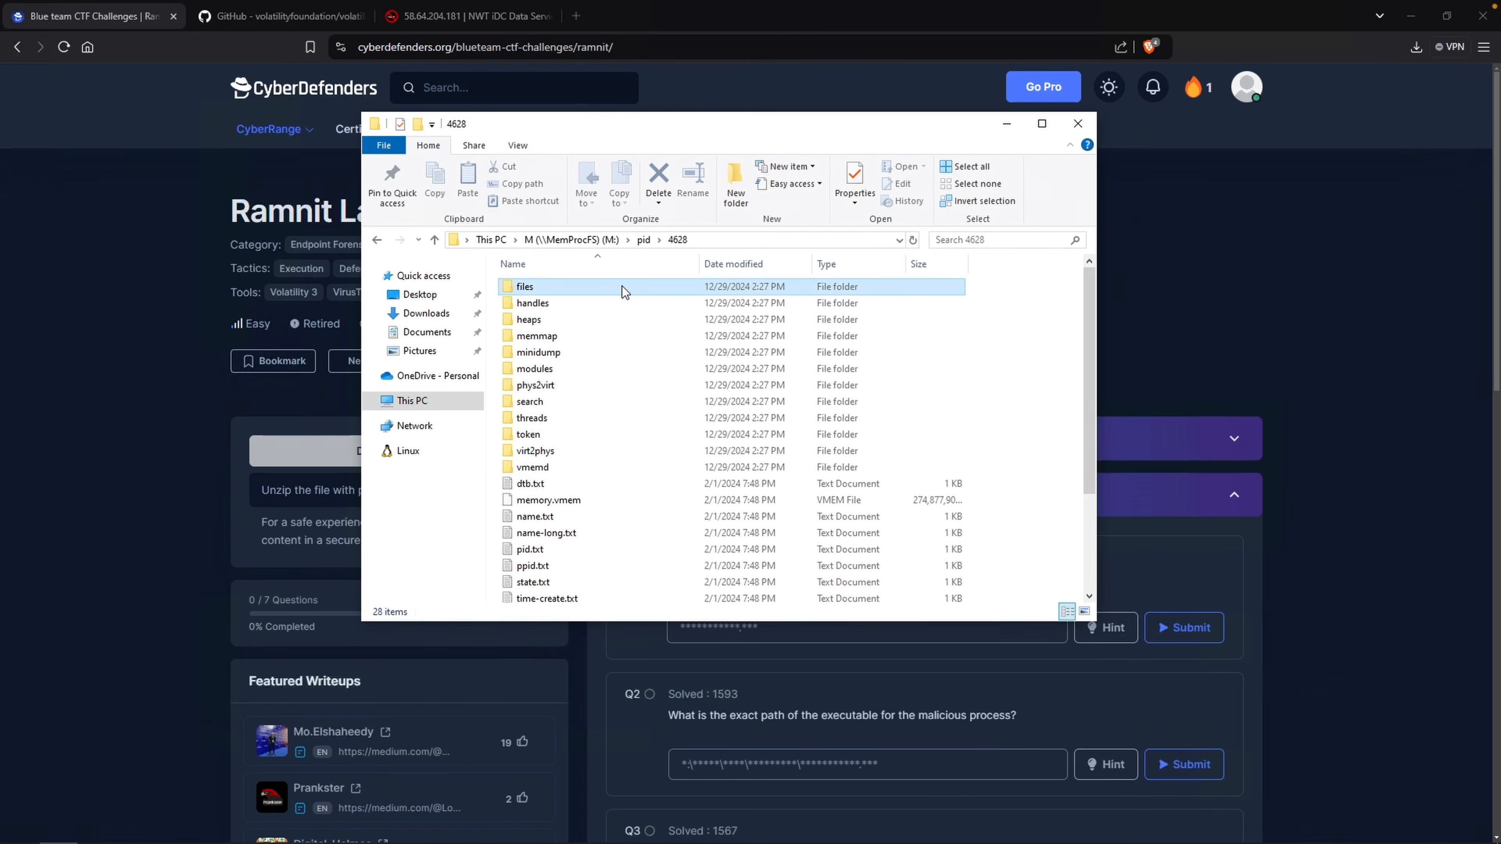
pyautogui.doubleClick(605, 306)
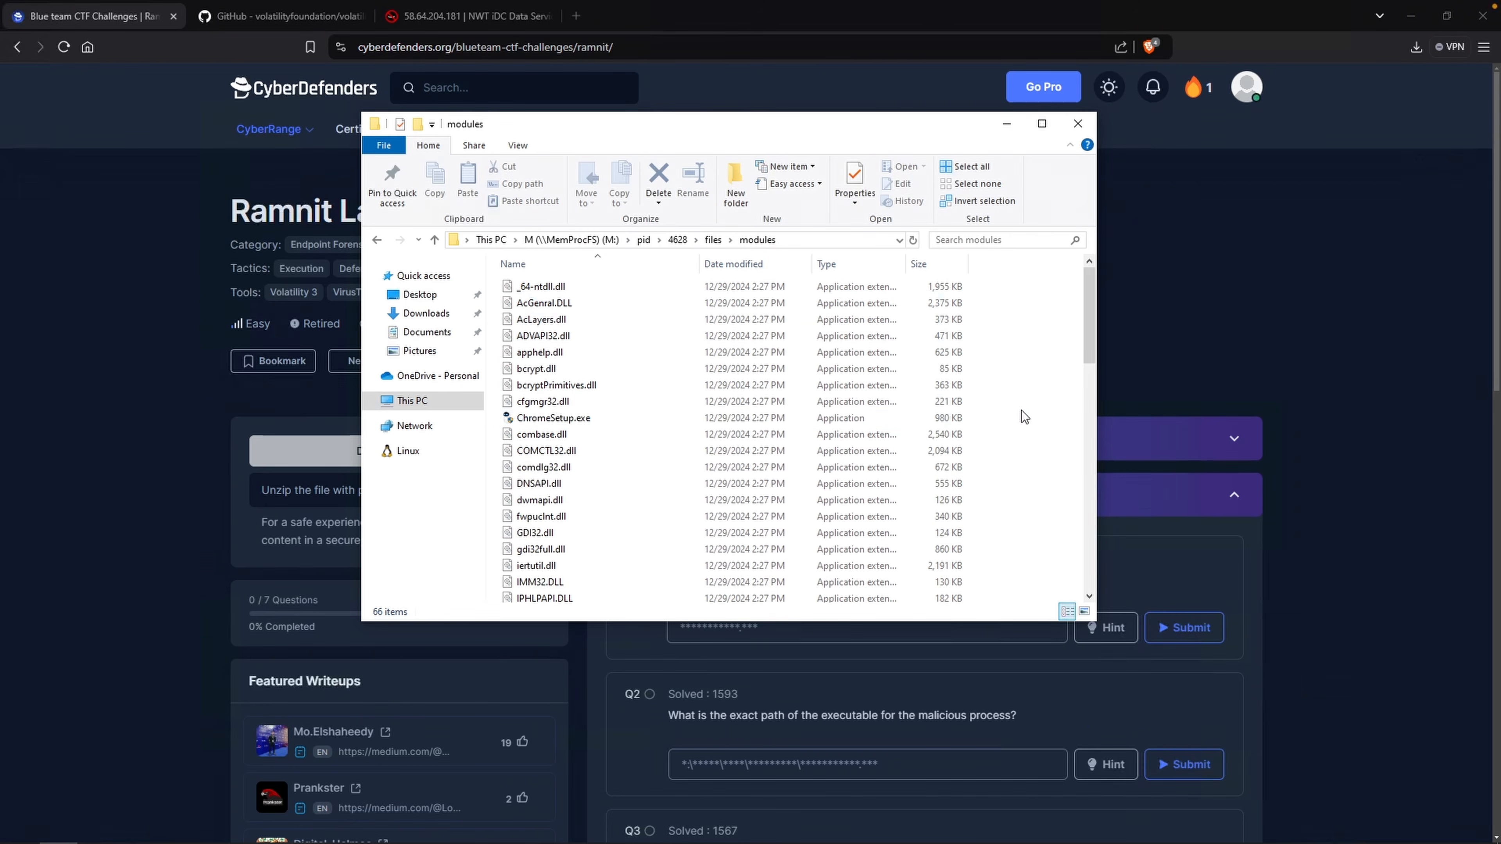
pyautogui.rightClick(1011, 398)
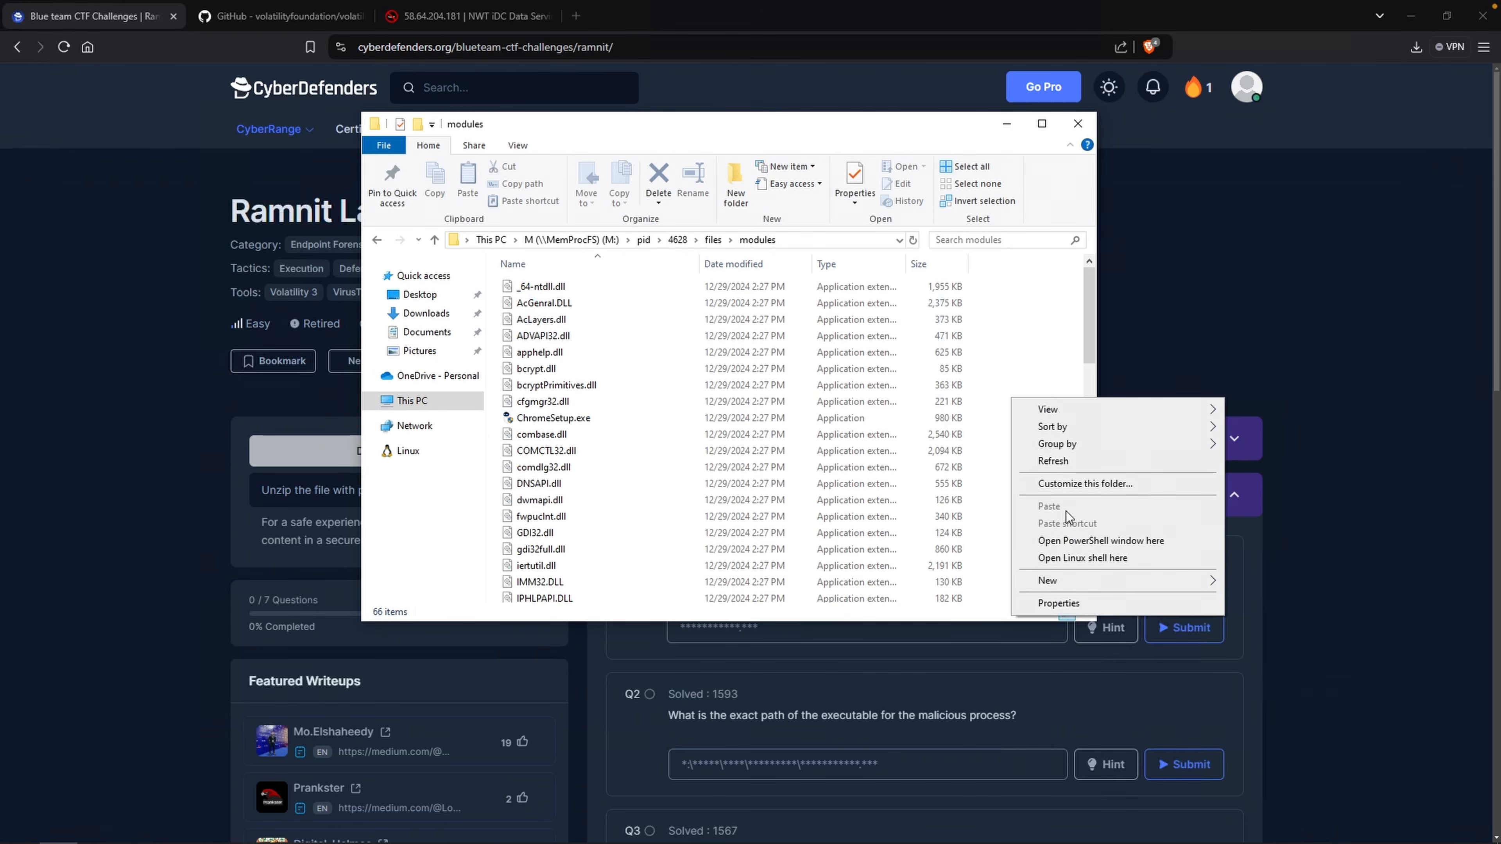
pyautogui.click(1062, 540)
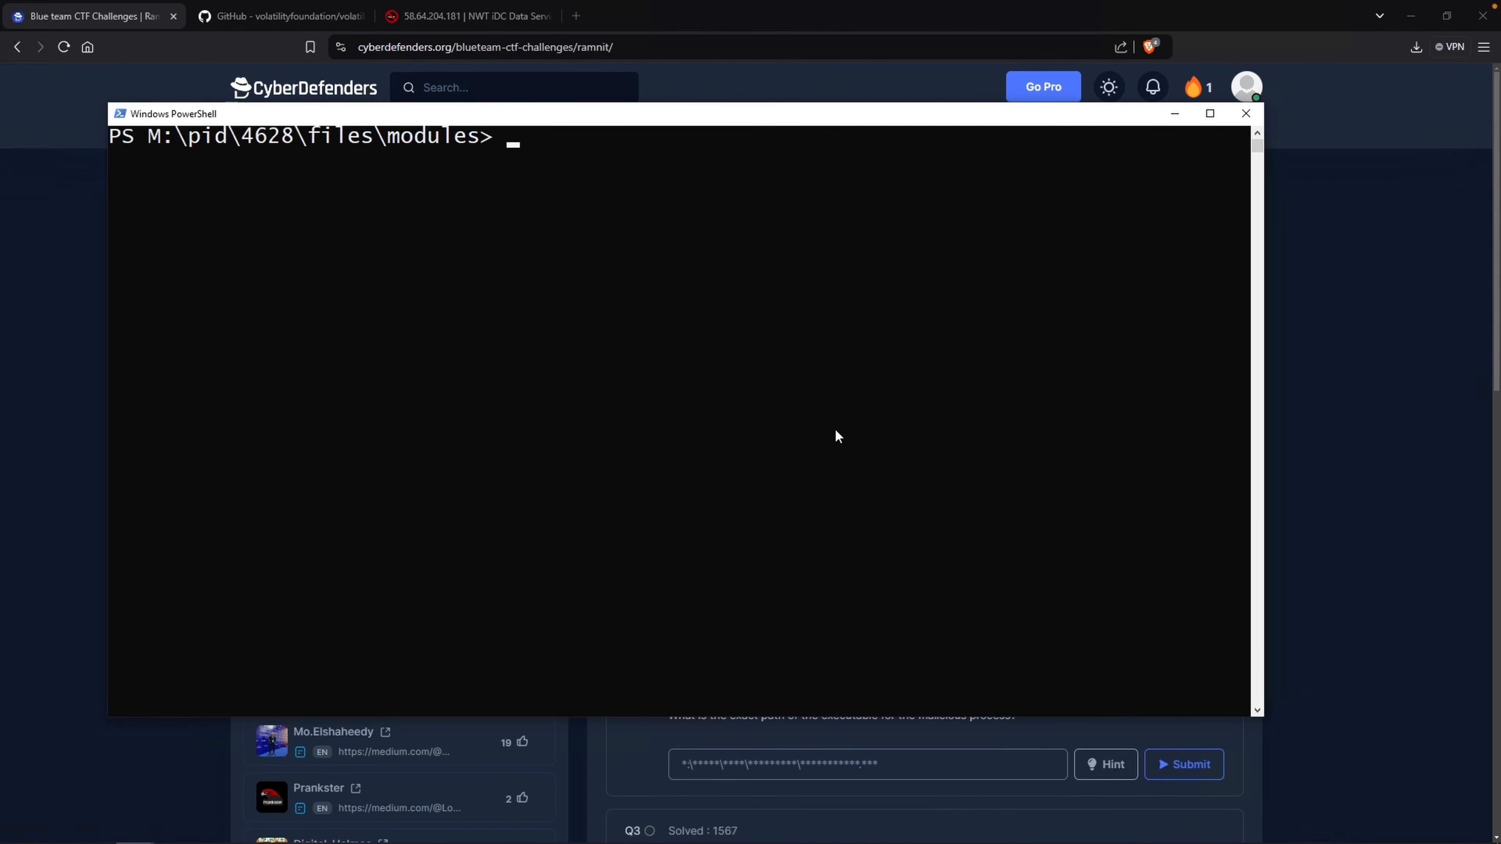
# Compute the hash of ChromeSetup.exe with Get-FileHash .\ChromeSetup.exe.
pyautogui.write('Get-FileHash .\\Chrome')
pyautogui.press('Tab')
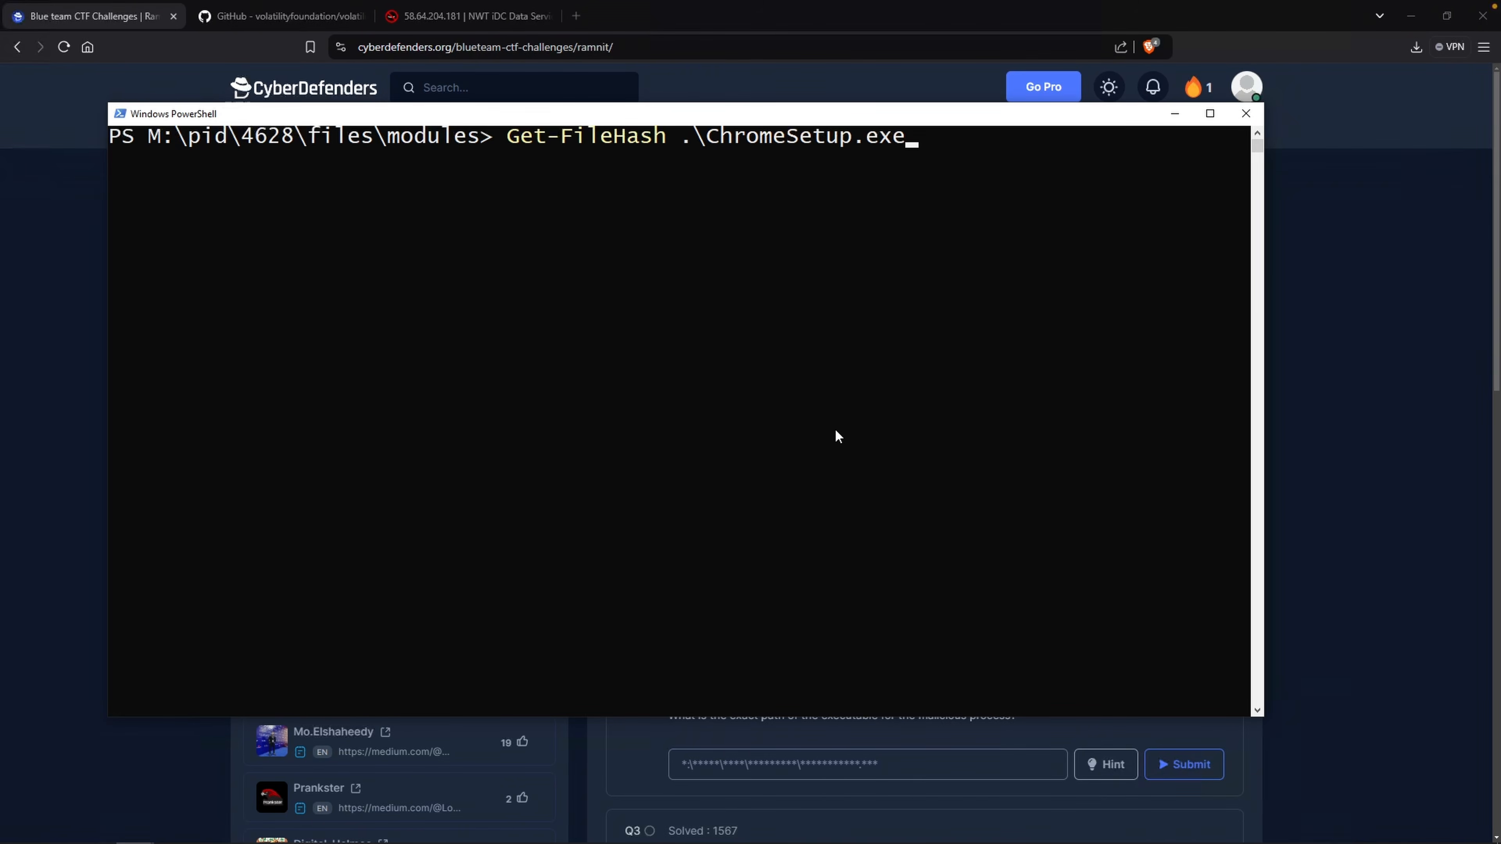
pyautogui.press('Return')
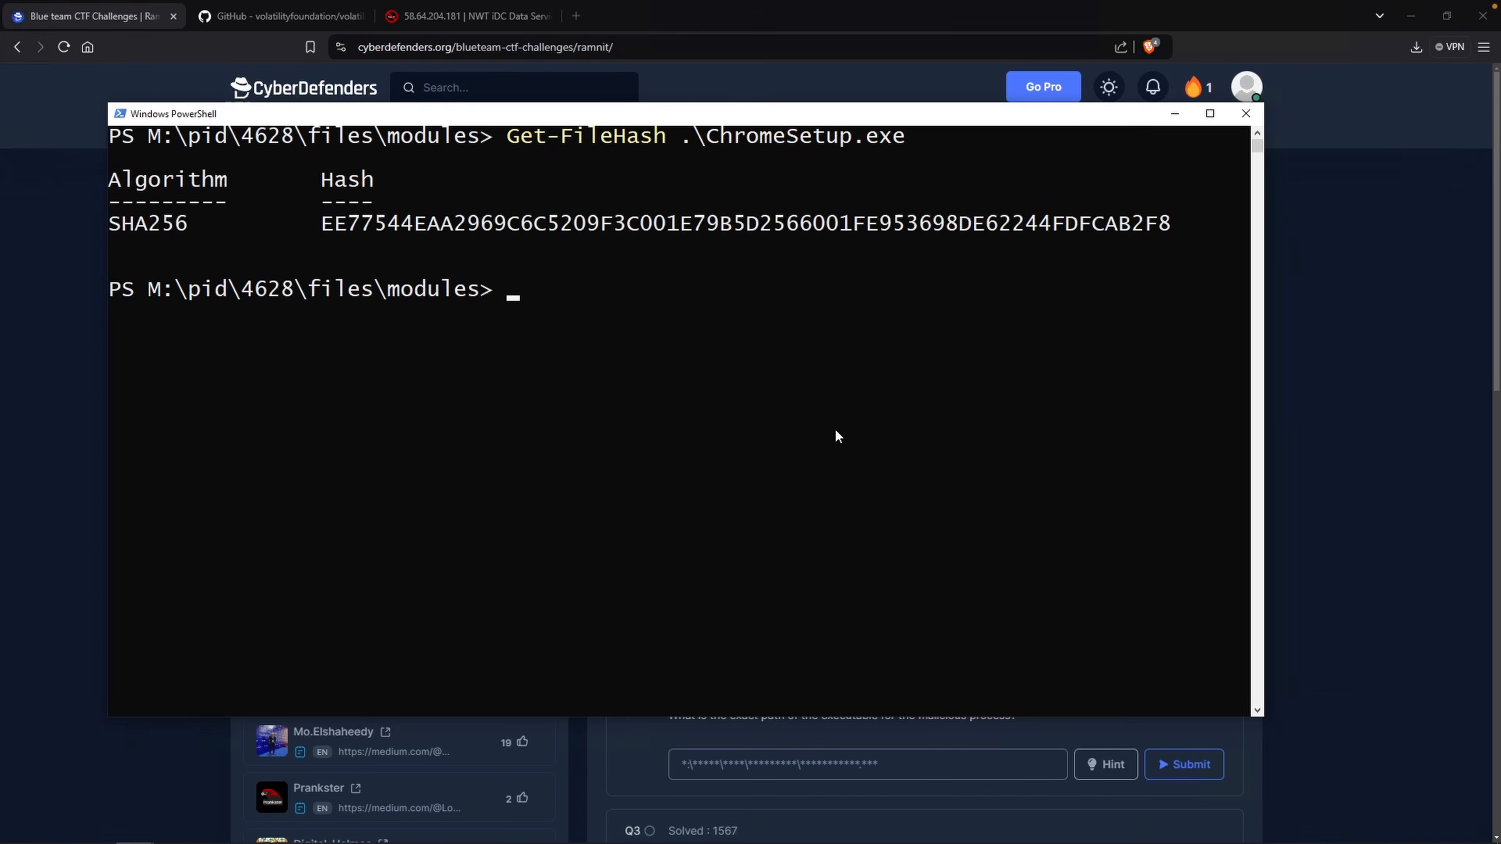
# Copy the SHA256 hash and search VirusTotal for it.
pyautogui.doubleClick(509, 223)
pyautogui.hotkey('ctrl', 'c')
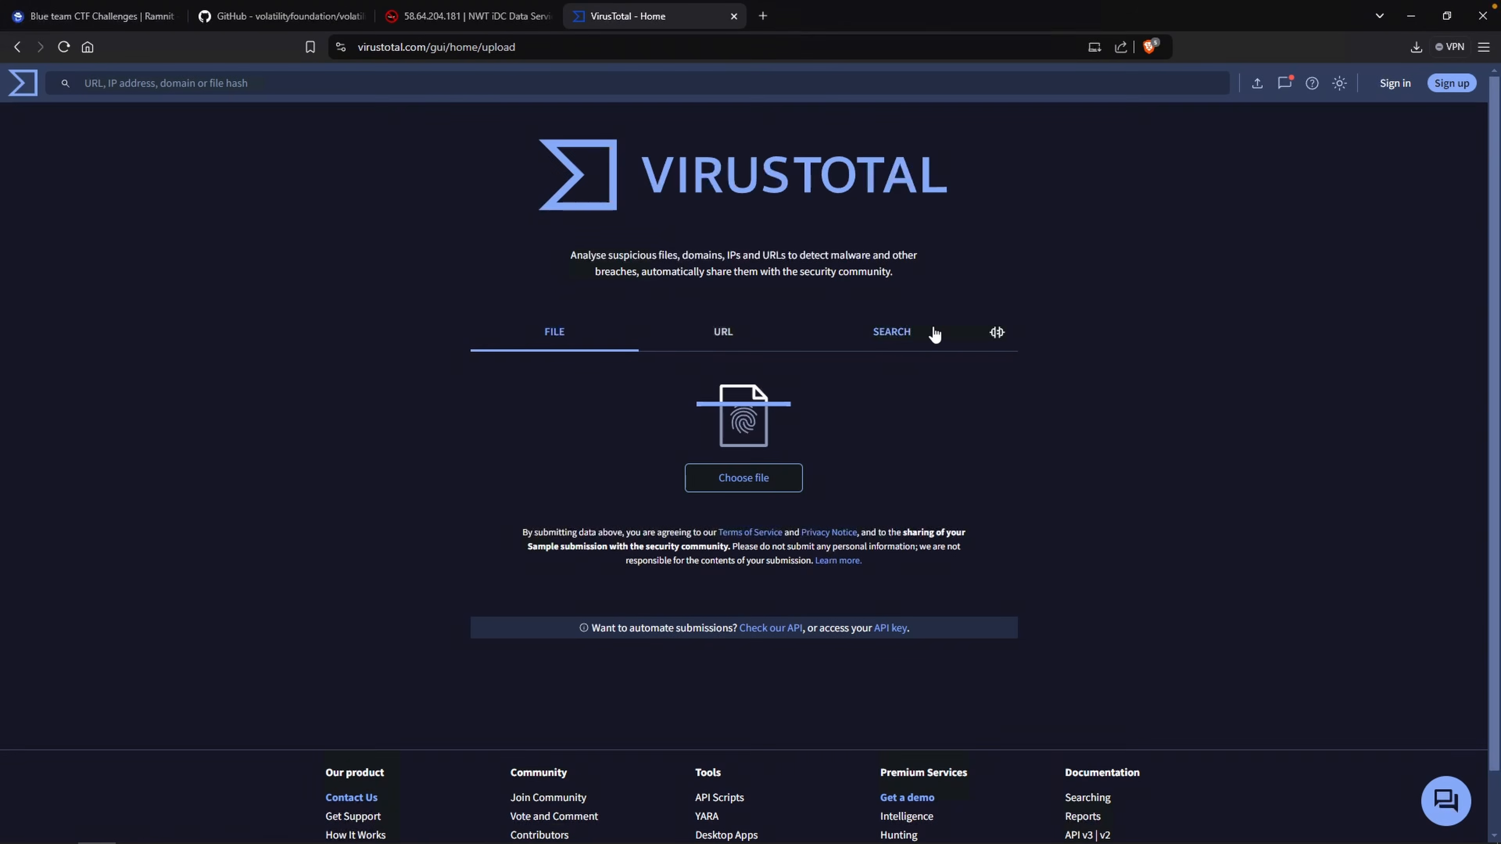
pyautogui.click(934, 334)
pyautogui.hotkey('ctrl', 'v')
pyautogui.press('Return')
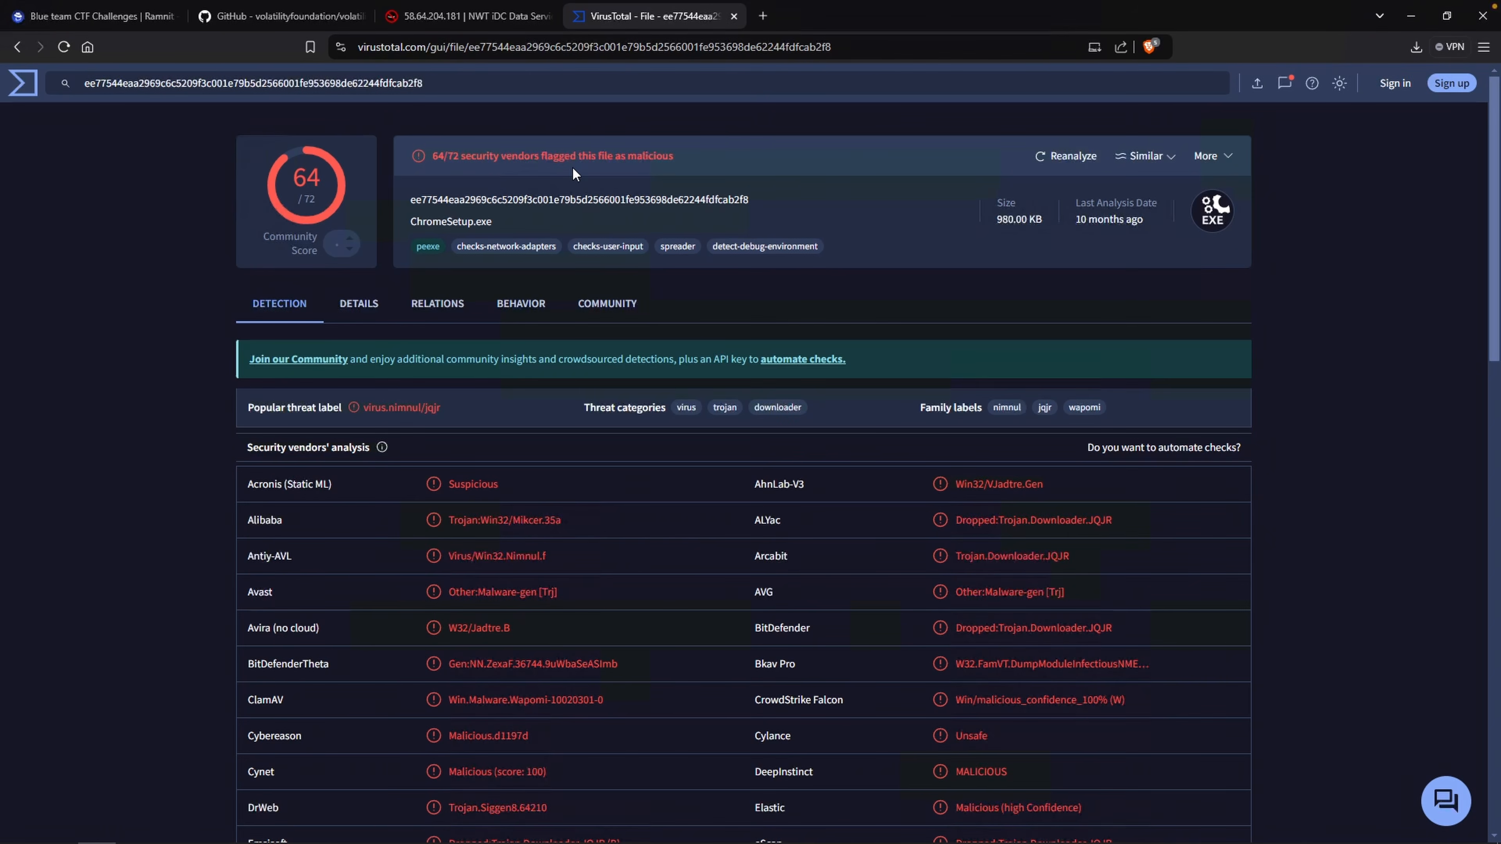
# Answer the first lab question with ChromeSetup.exe and submit it.
pyautogui.click(116, 21)
pyautogui.click(870, 629)
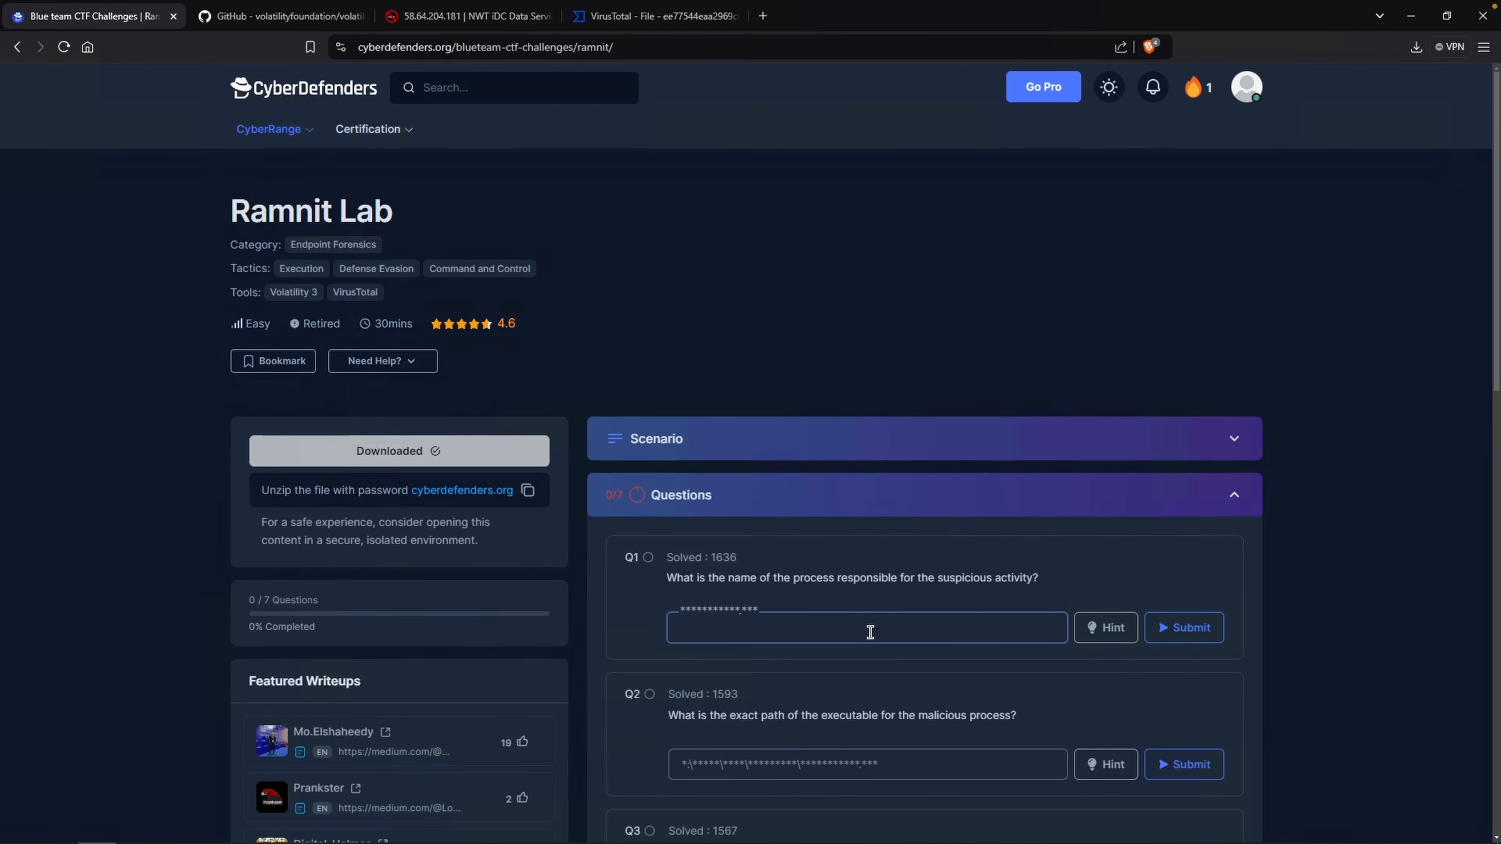
pyautogui.write('ChromeSetup.exe')
pyautogui.press('Return')
# Open win-path.txt in the pid\4628 folder and copy the executable's path after the volume prefix.
pyautogui.scroll(-1, 702, 701)
pyautogui.moveTo(694, 704); pyautogui.dragTo(823, 707)
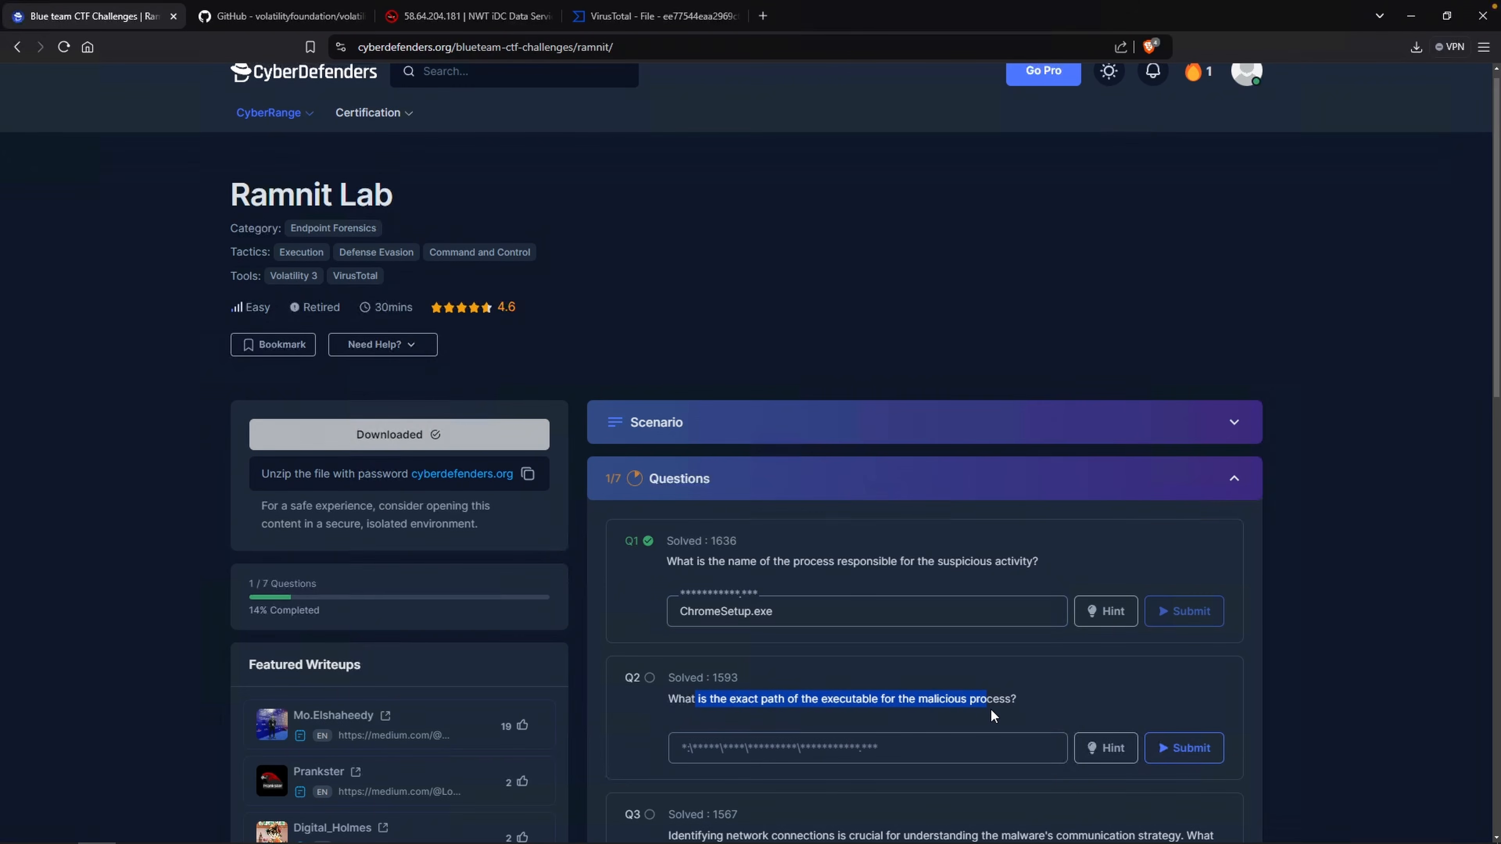
pyautogui.hotkey('alt', 'Tab')
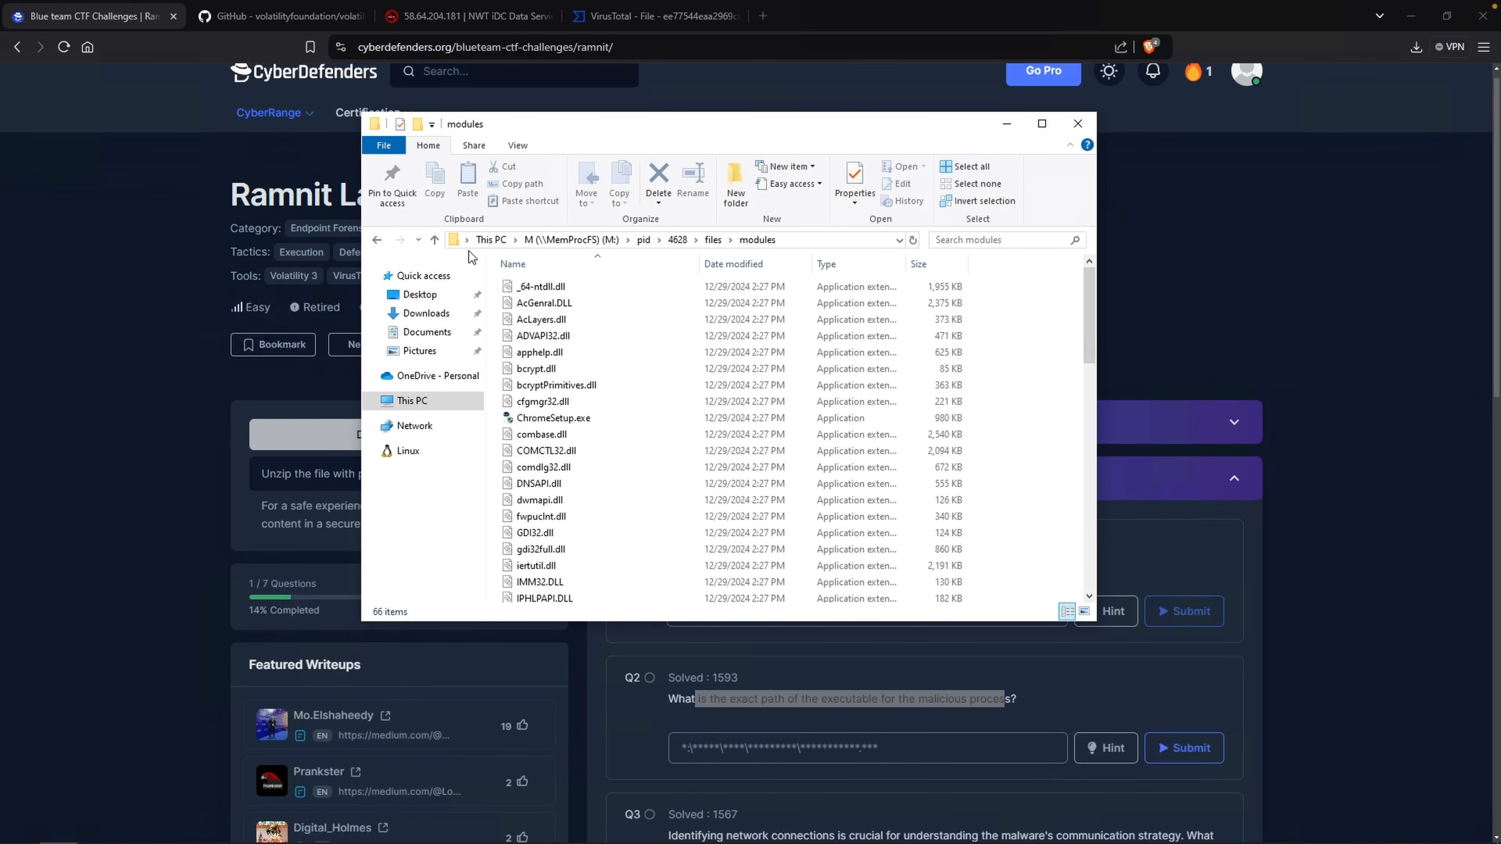
pyautogui.click(678, 240)
pyautogui.scroll(-3, 1037, 475)
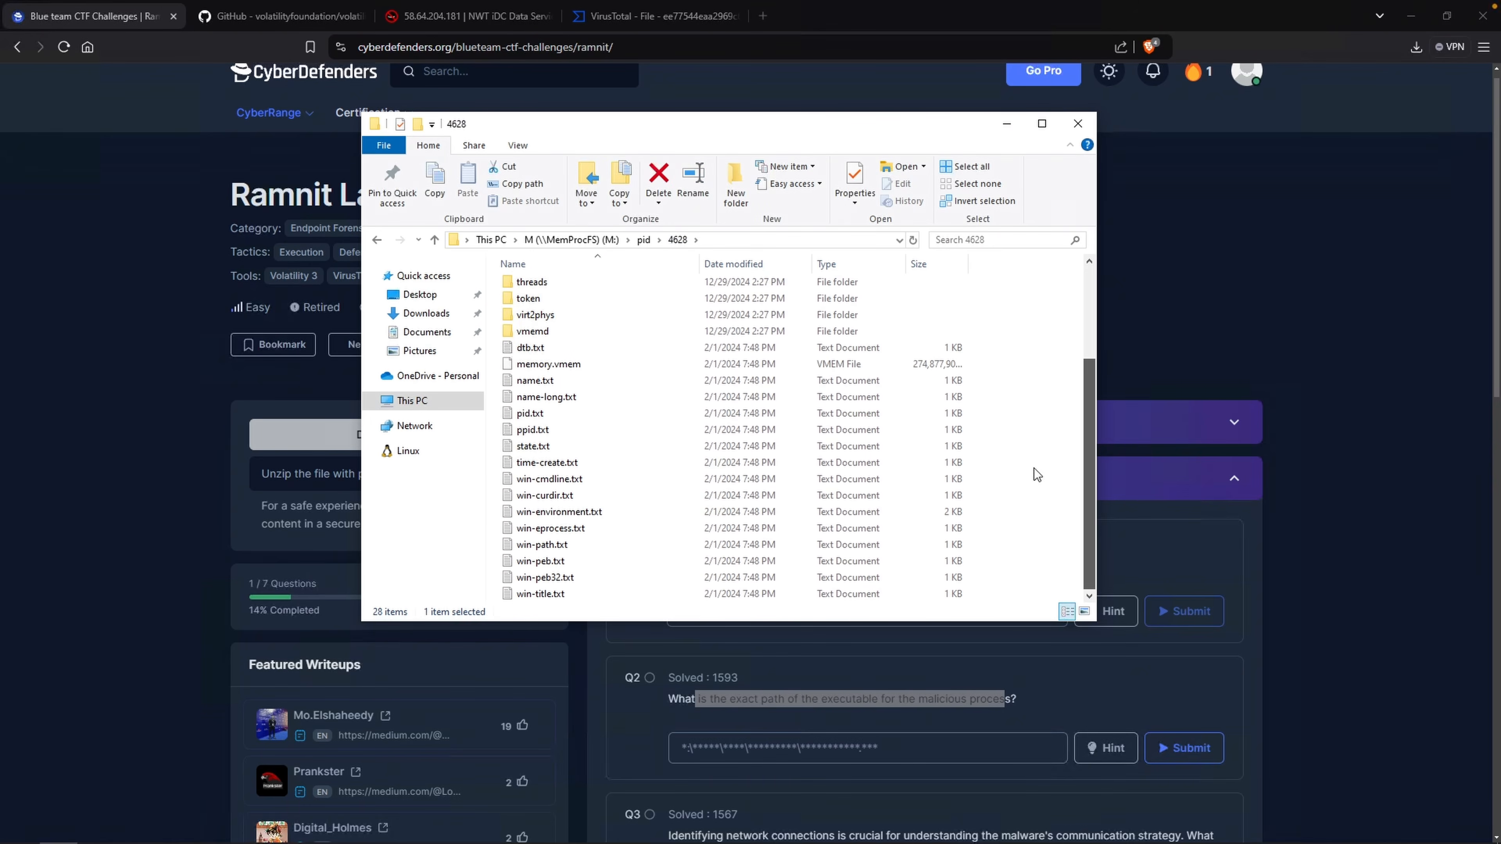
pyautogui.doubleClick(650, 545)
pyautogui.moveTo(449, 197); pyautogui.dragTo(214, 191)
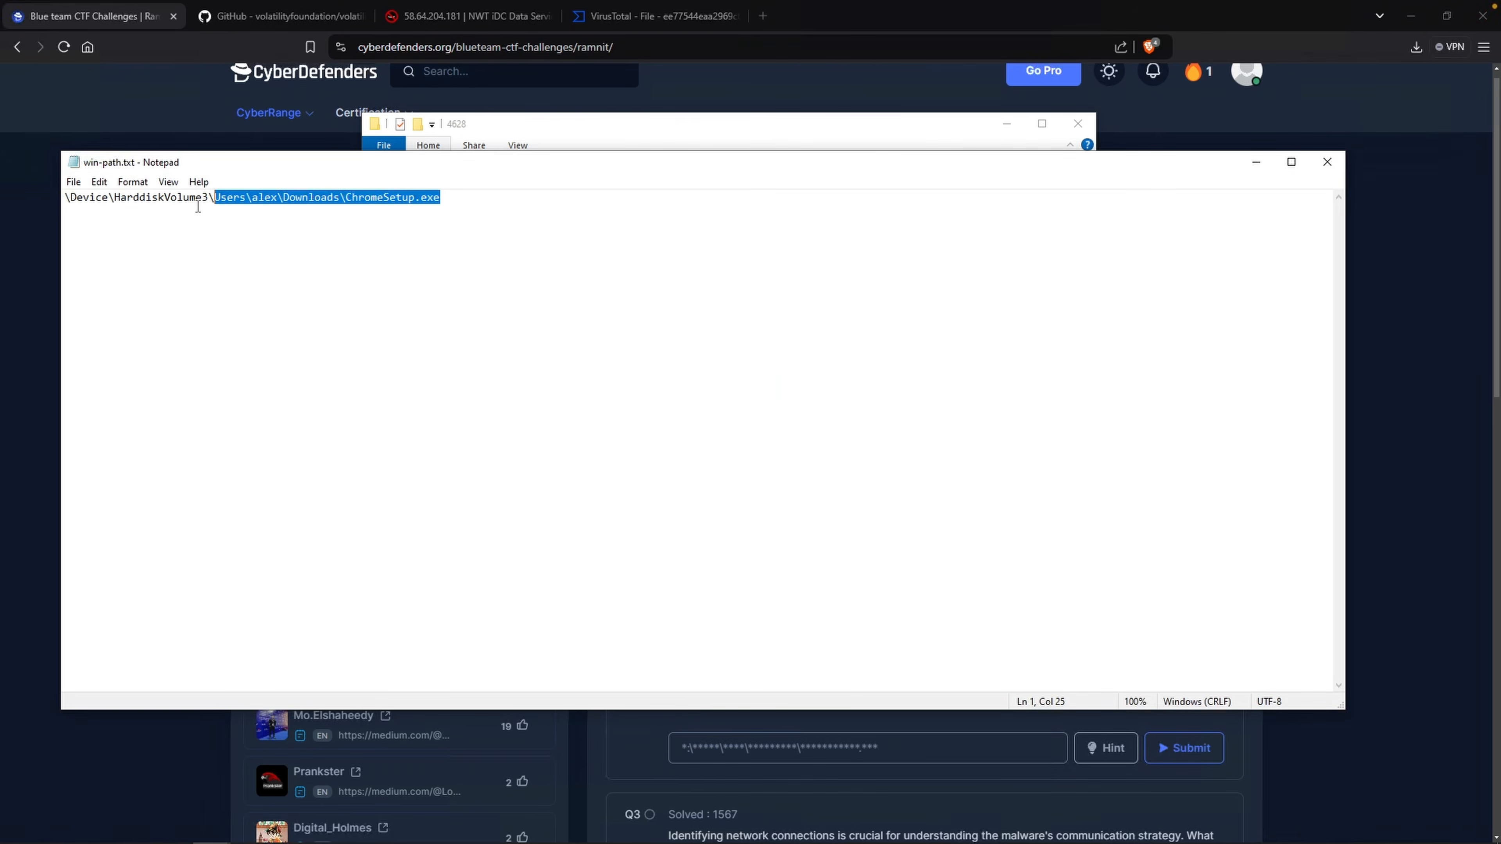
pyautogui.rightClick(221, 204)
pyautogui.click(325, 252)
# Enter the executable's full path starting with C:\ as the second question's answer and submit it.
pyautogui.click(766, 743)
pyautogui.write('C:\\')
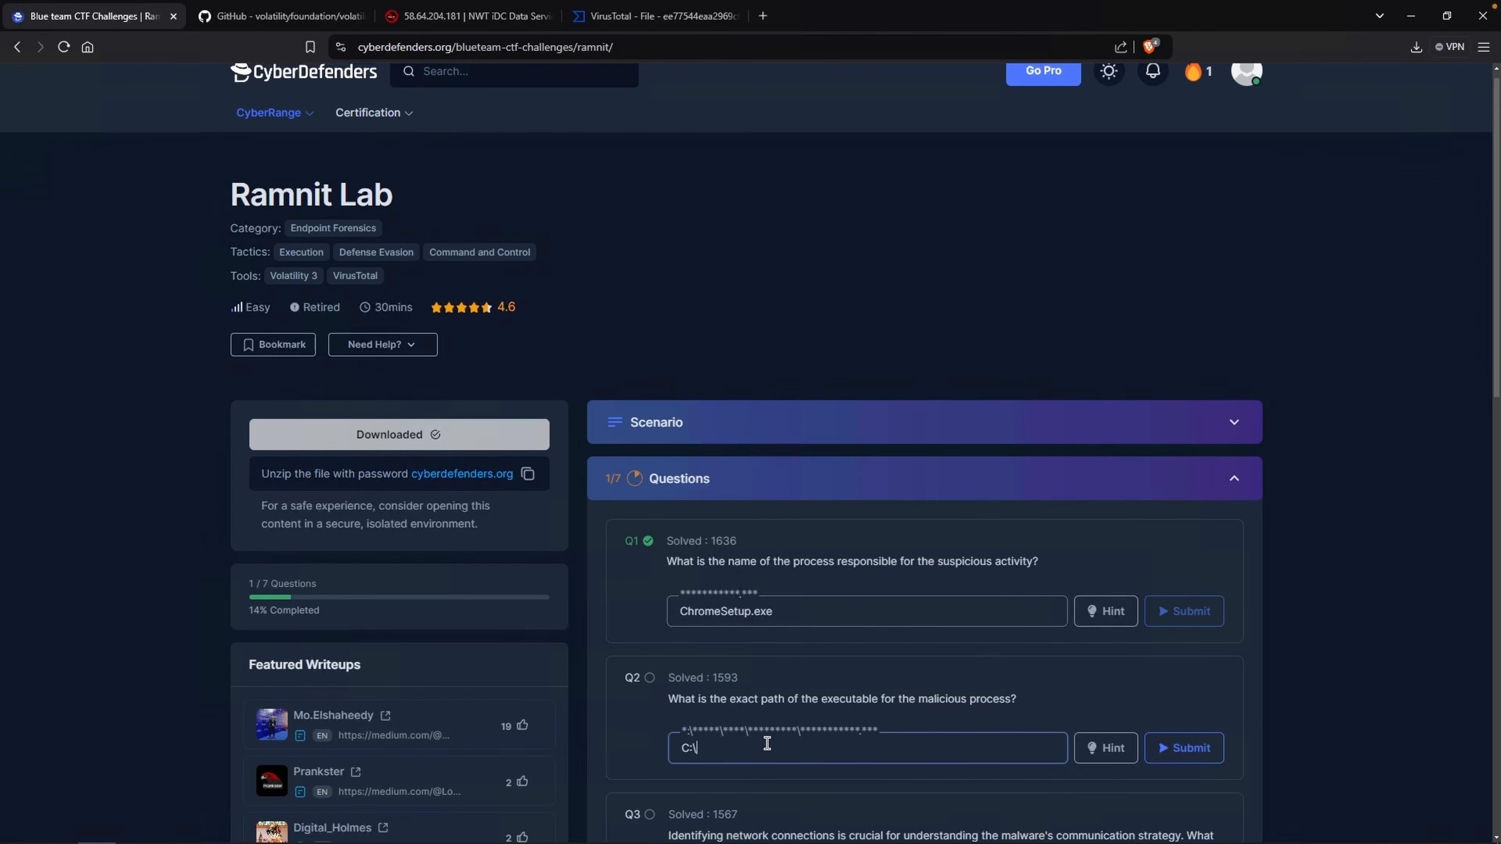
pyautogui.hotkey('ctrl', 'v')
pyautogui.click(1206, 754)
# Copy the IP 58.64.204.181 from the AbuseIPDB page and search VirusTotal for it.
pyautogui.scroll(-5, 1249, 613)
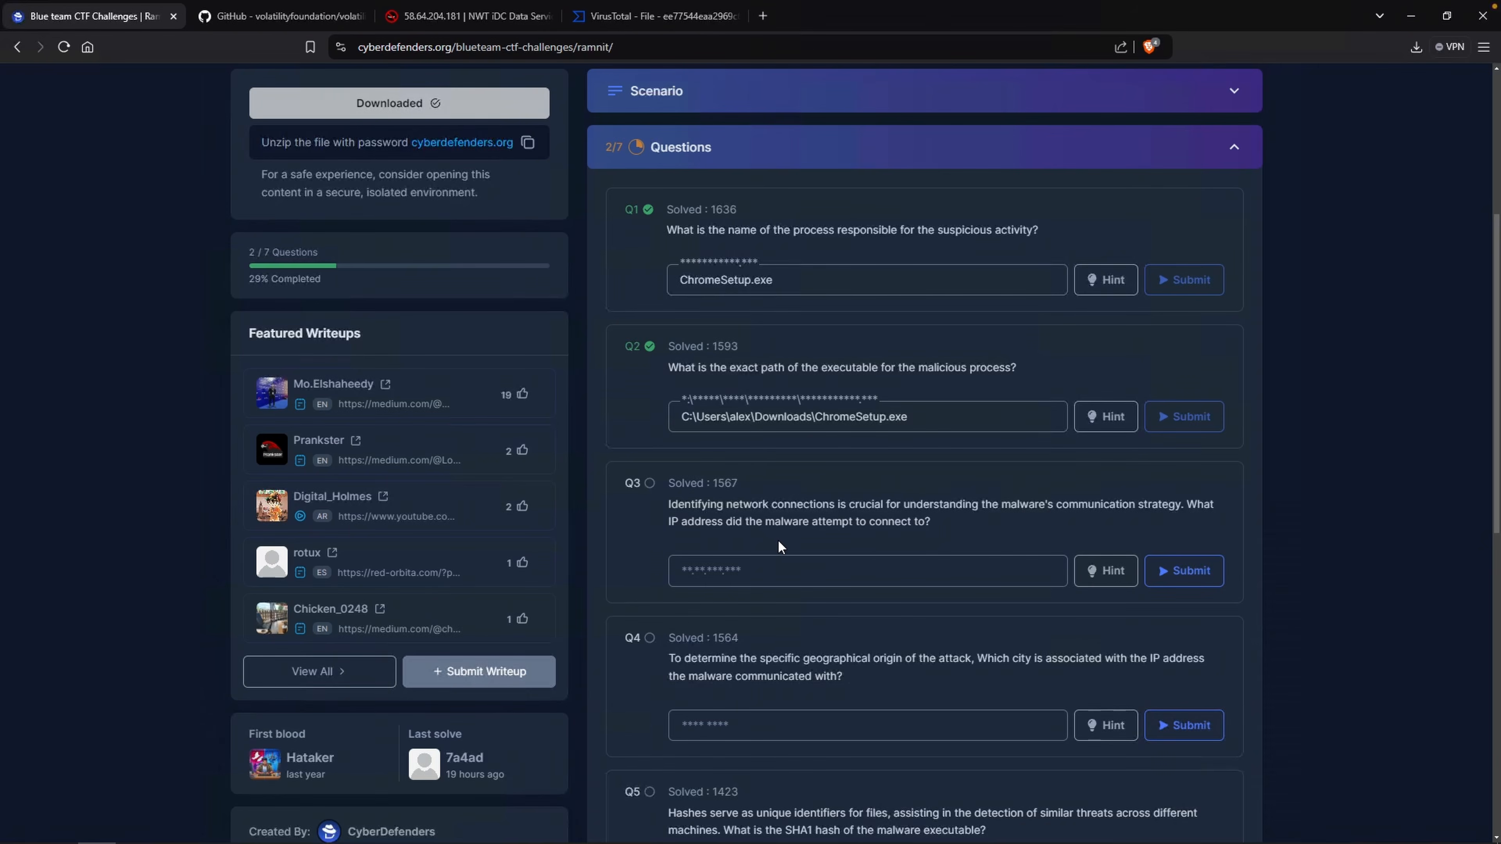
pyautogui.click(477, 16)
pyautogui.moveTo(436, 125); pyautogui.dragTo(336, 126)
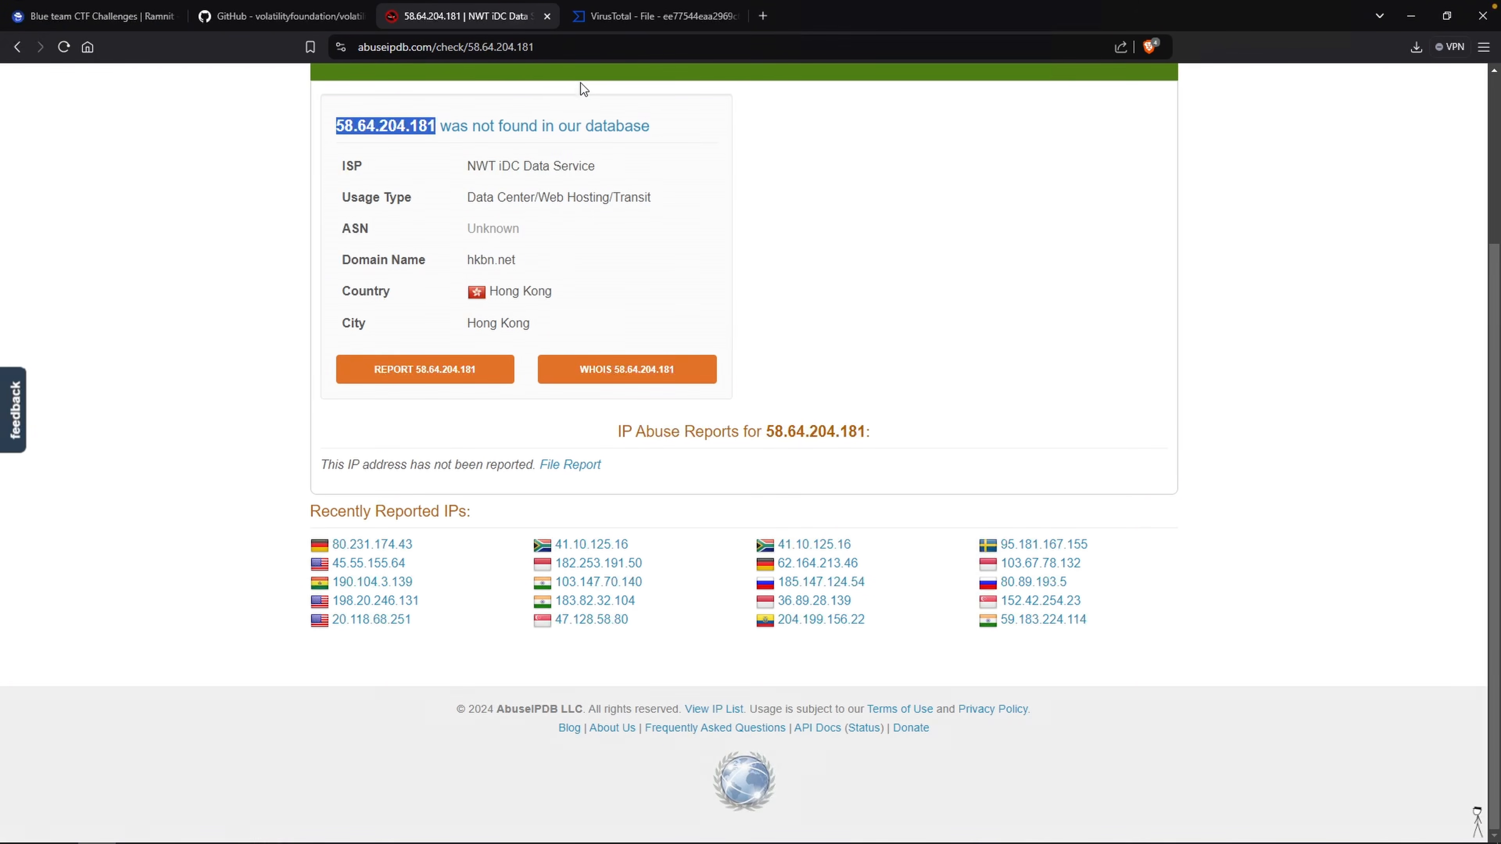
pyautogui.click(654, 23)
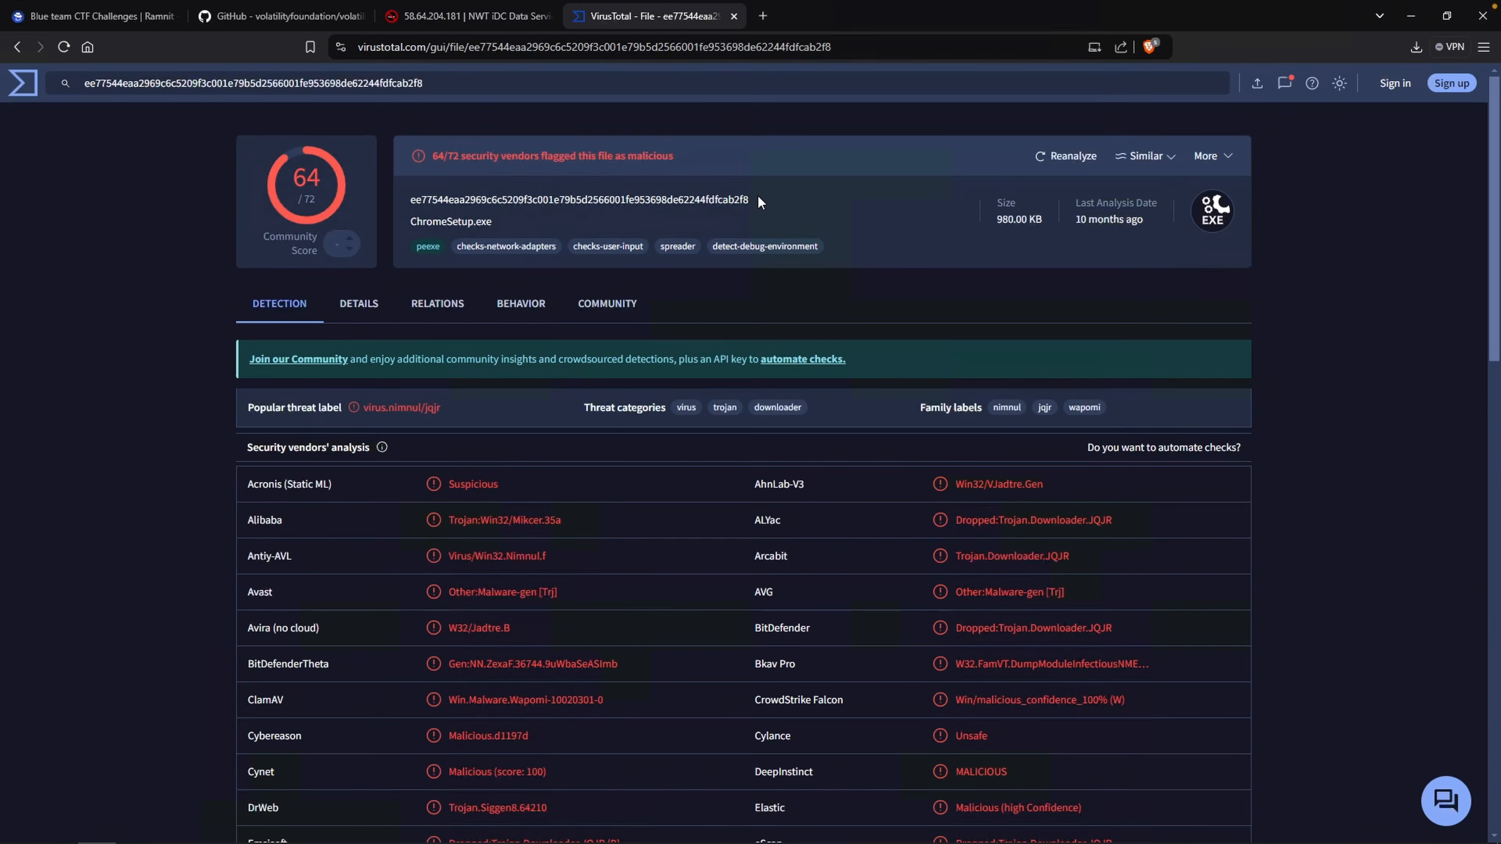
pyautogui.click(635, 81)
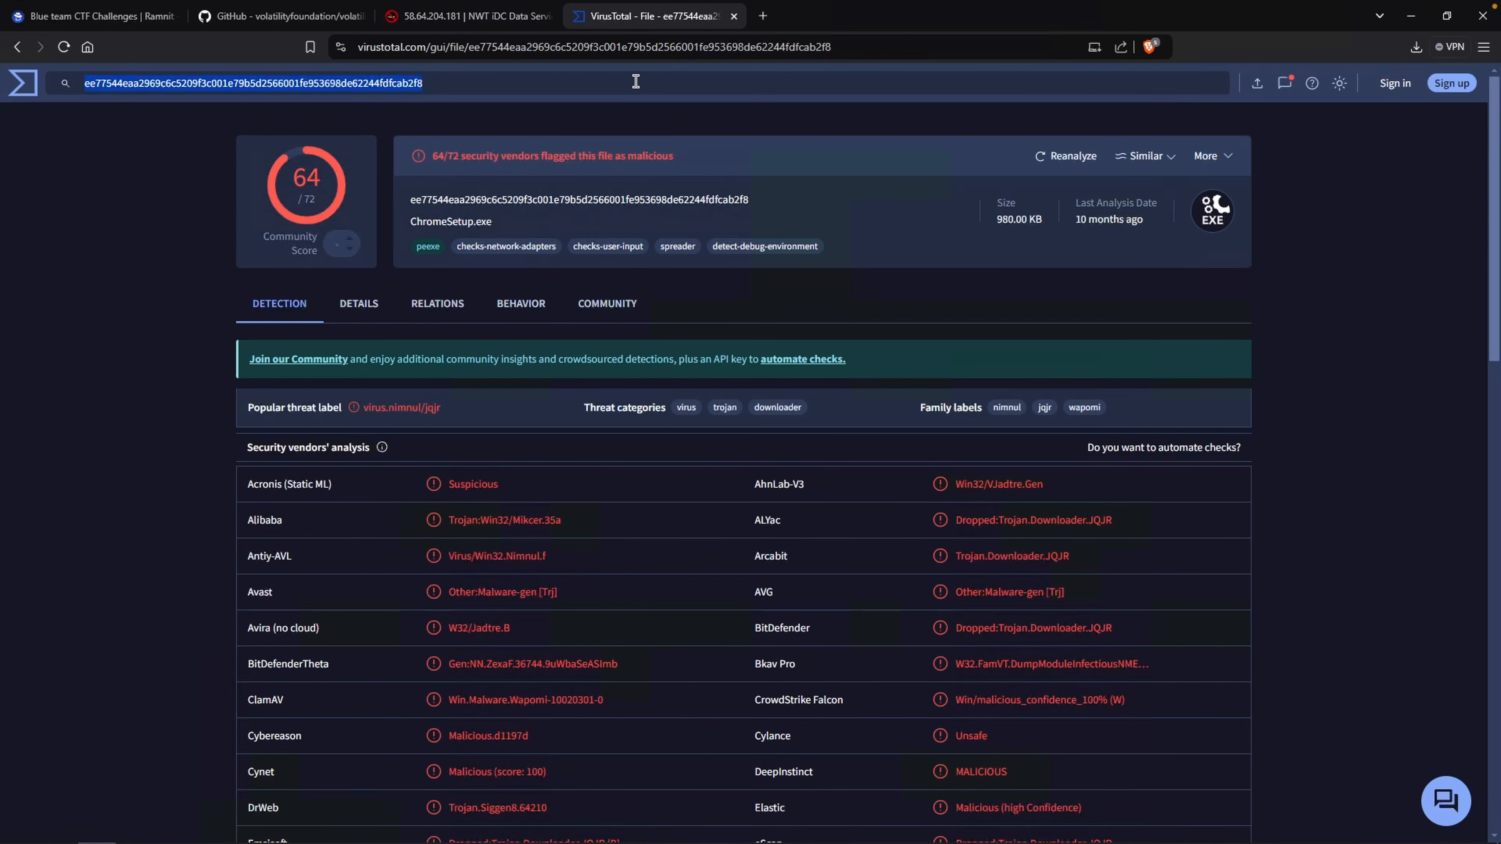
pyautogui.hotkey('ctrl', 'v')
pyautogui.press('Return')
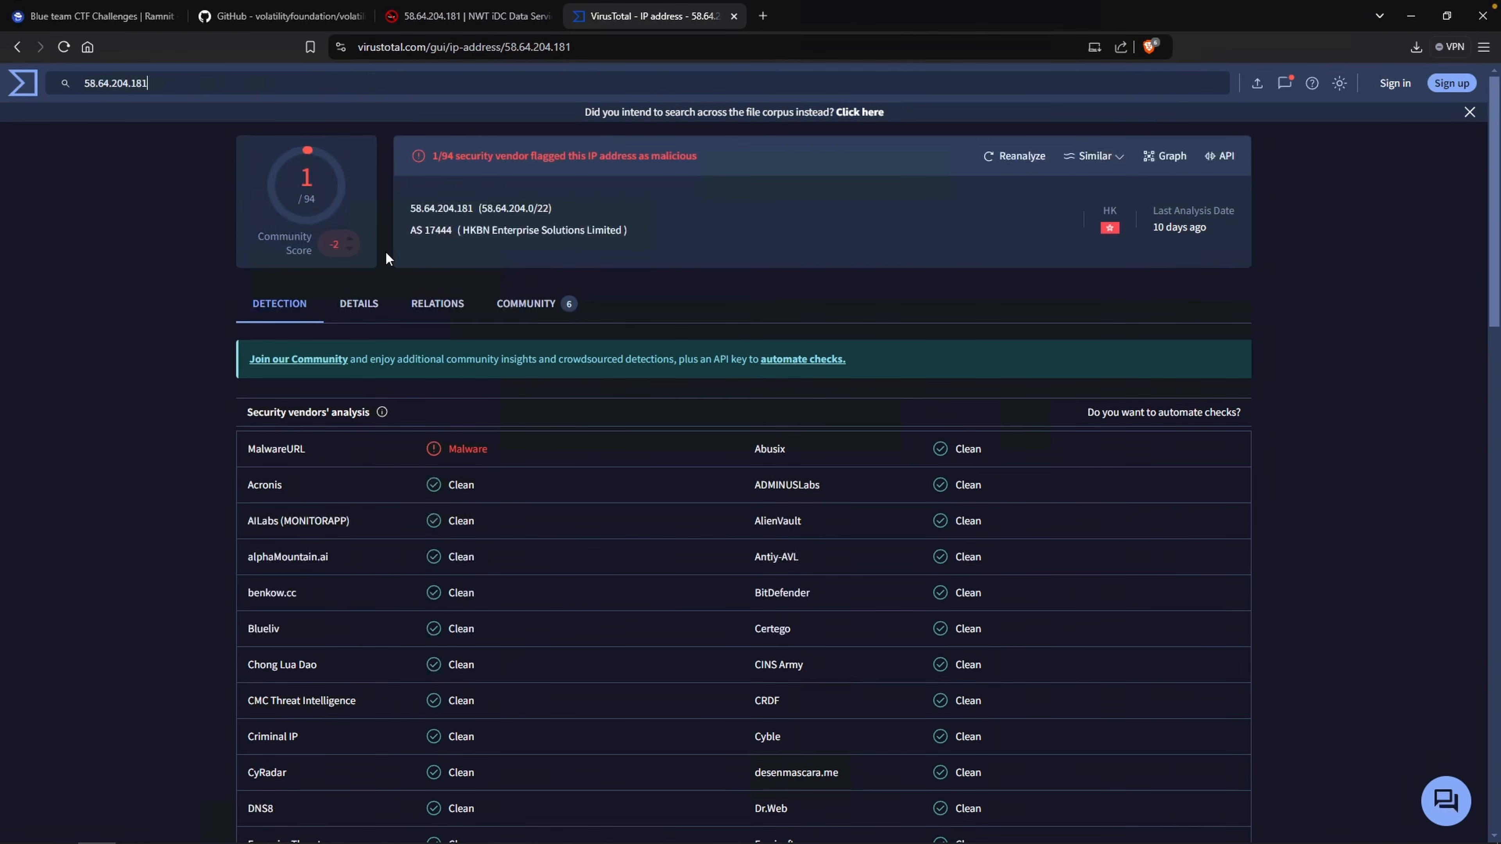
# Open the IP's Community section on VirusTotal and read the comments.
pyautogui.click(542, 321)
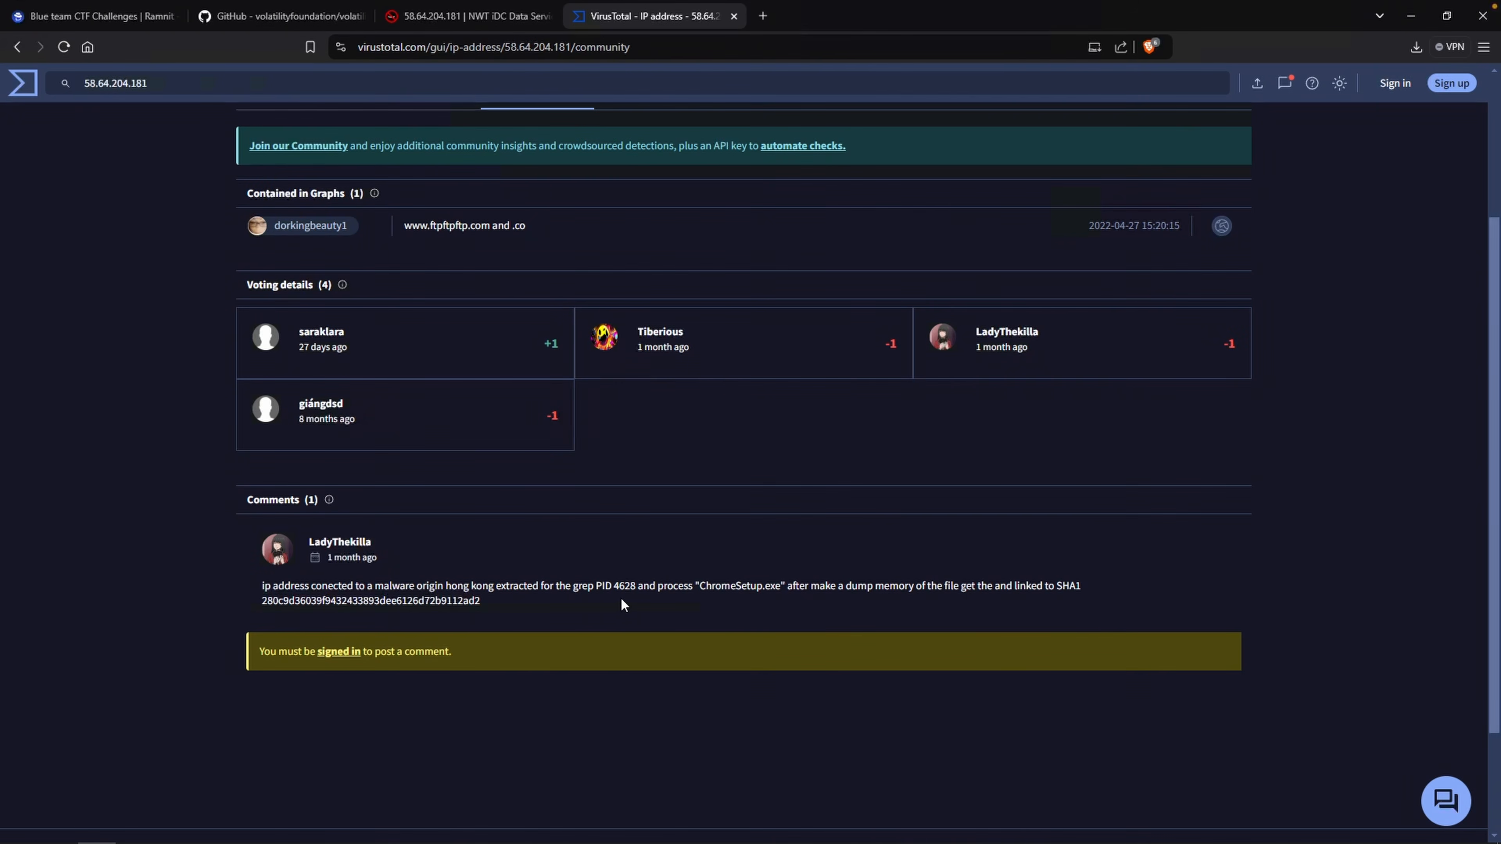
pyautogui.moveTo(707, 587); pyautogui.dragTo(795, 586)
pyautogui.click(488, 602)
pyautogui.moveTo(504, 589); pyautogui.dragTo(232, 588)
pyautogui.click(398, 579)
pyautogui.moveTo(394, 563); pyautogui.dragTo(305, 552)
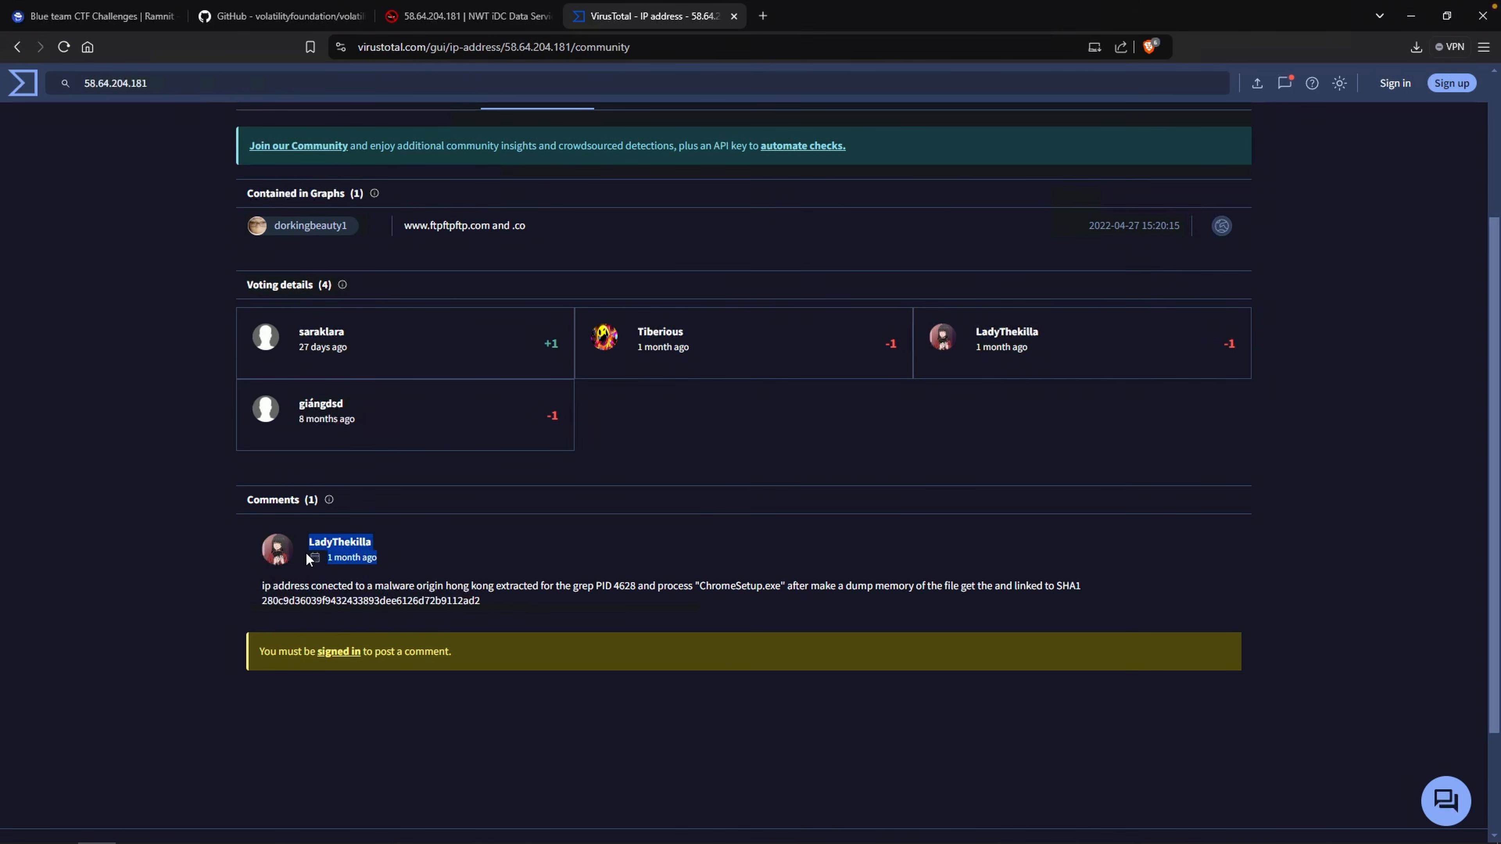
pyautogui.click(495, 553)
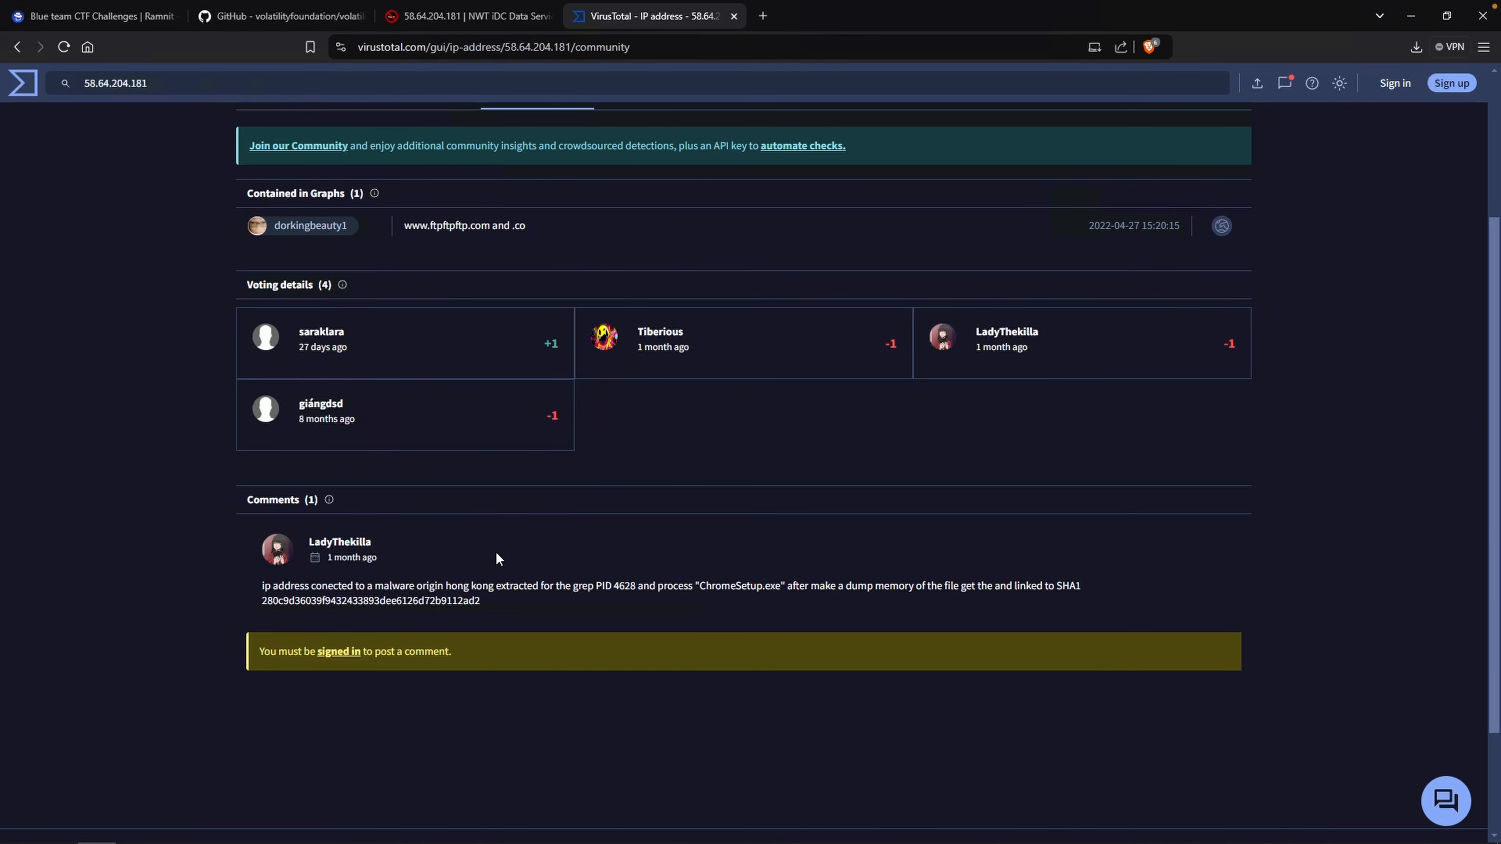
# Paste 58.64.204.181 as the third question's answer and submit it.
pyautogui.hotkey('ctrl', 'Tab')
pyautogui.click(820, 572)
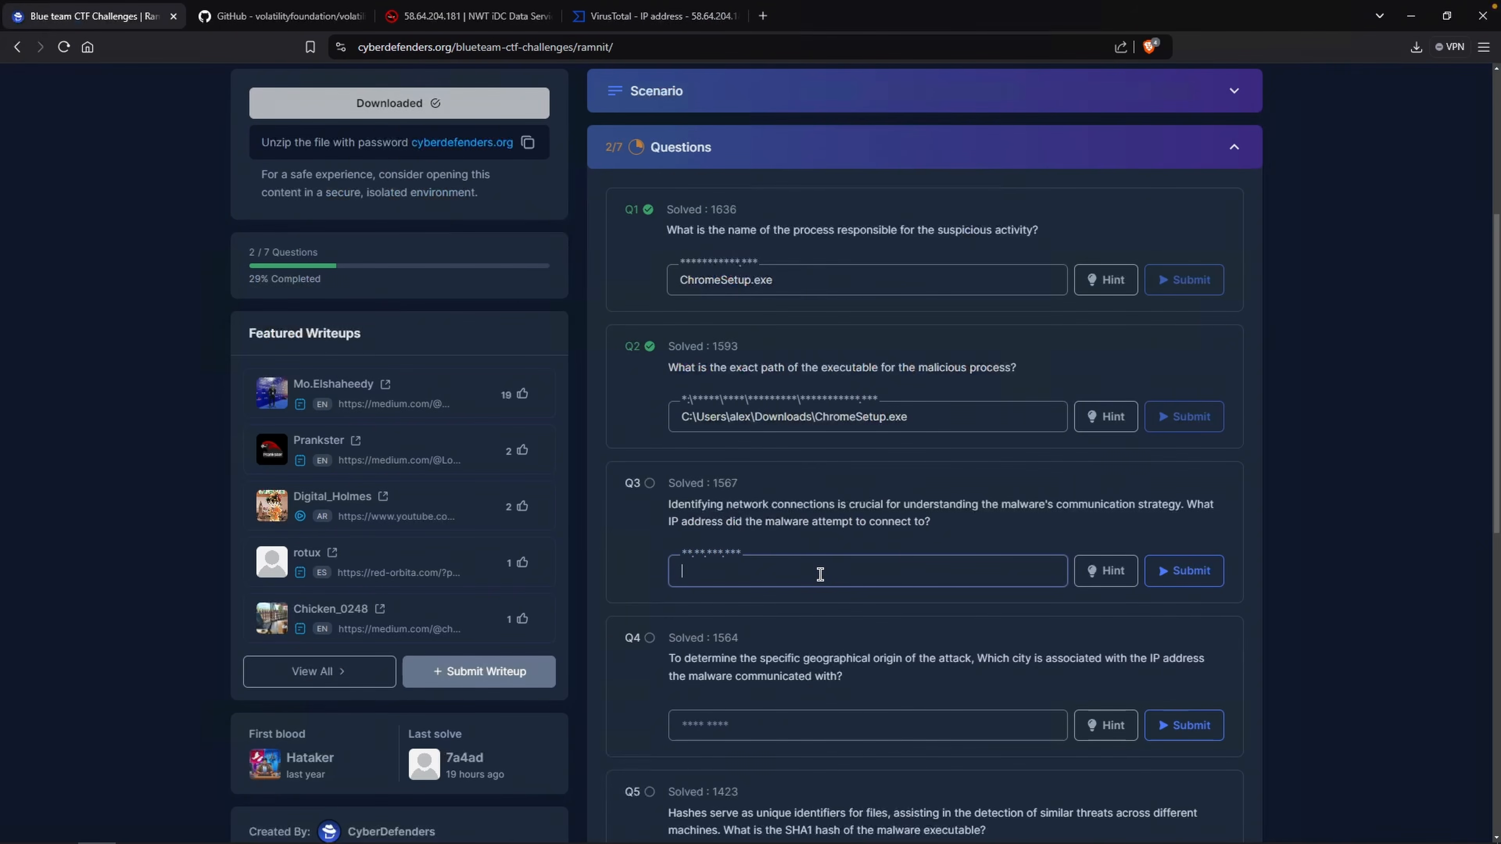
pyautogui.hotkey('ctrl', 'v')
pyautogui.click(1161, 571)
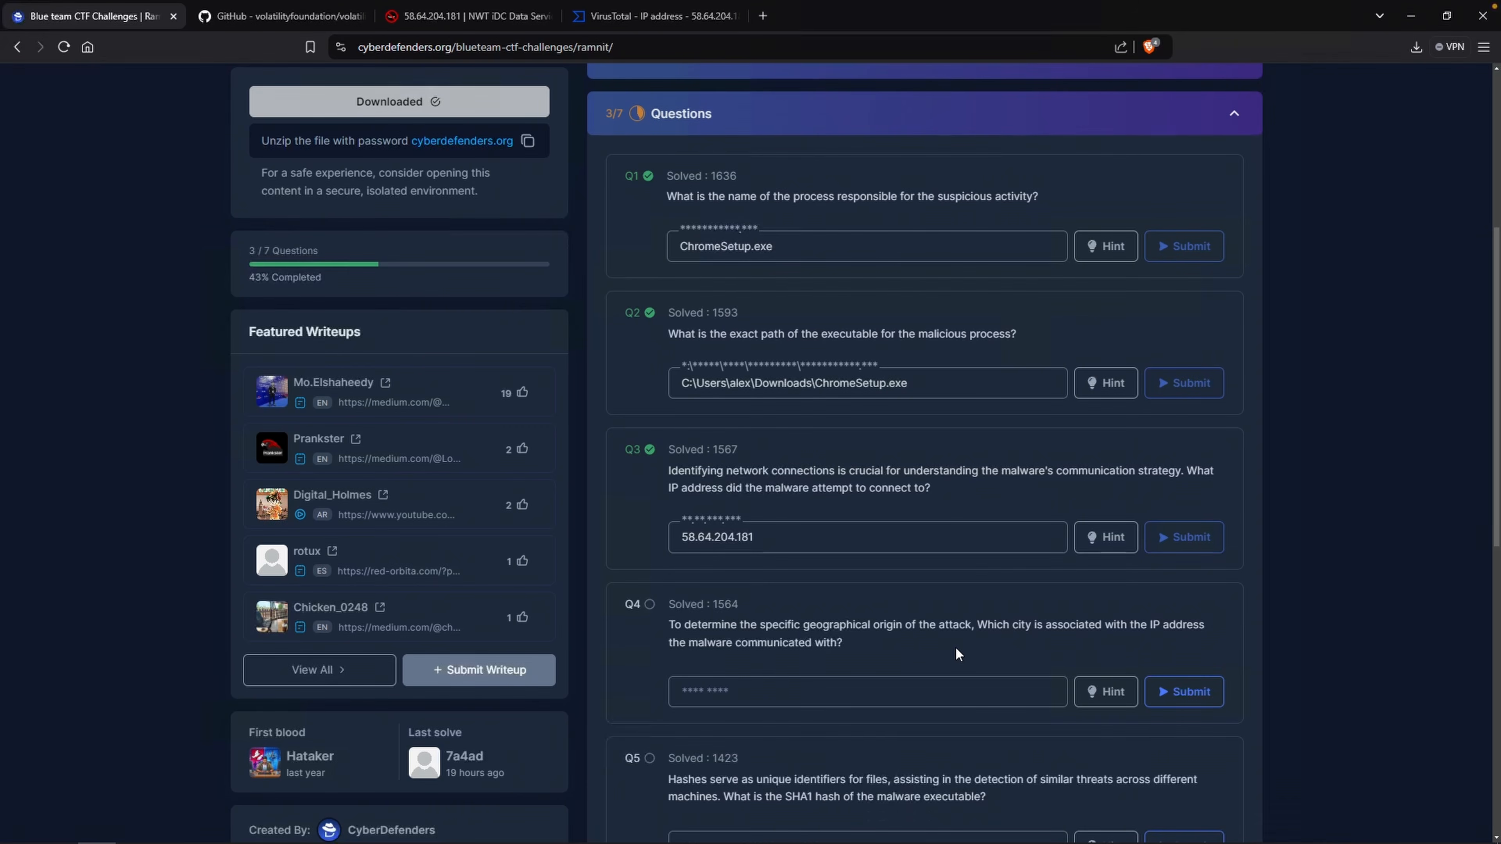
# Answer the fourth question with the city Hong Kong from AbuseIPDB and submit it.
pyautogui.click(467, 16)
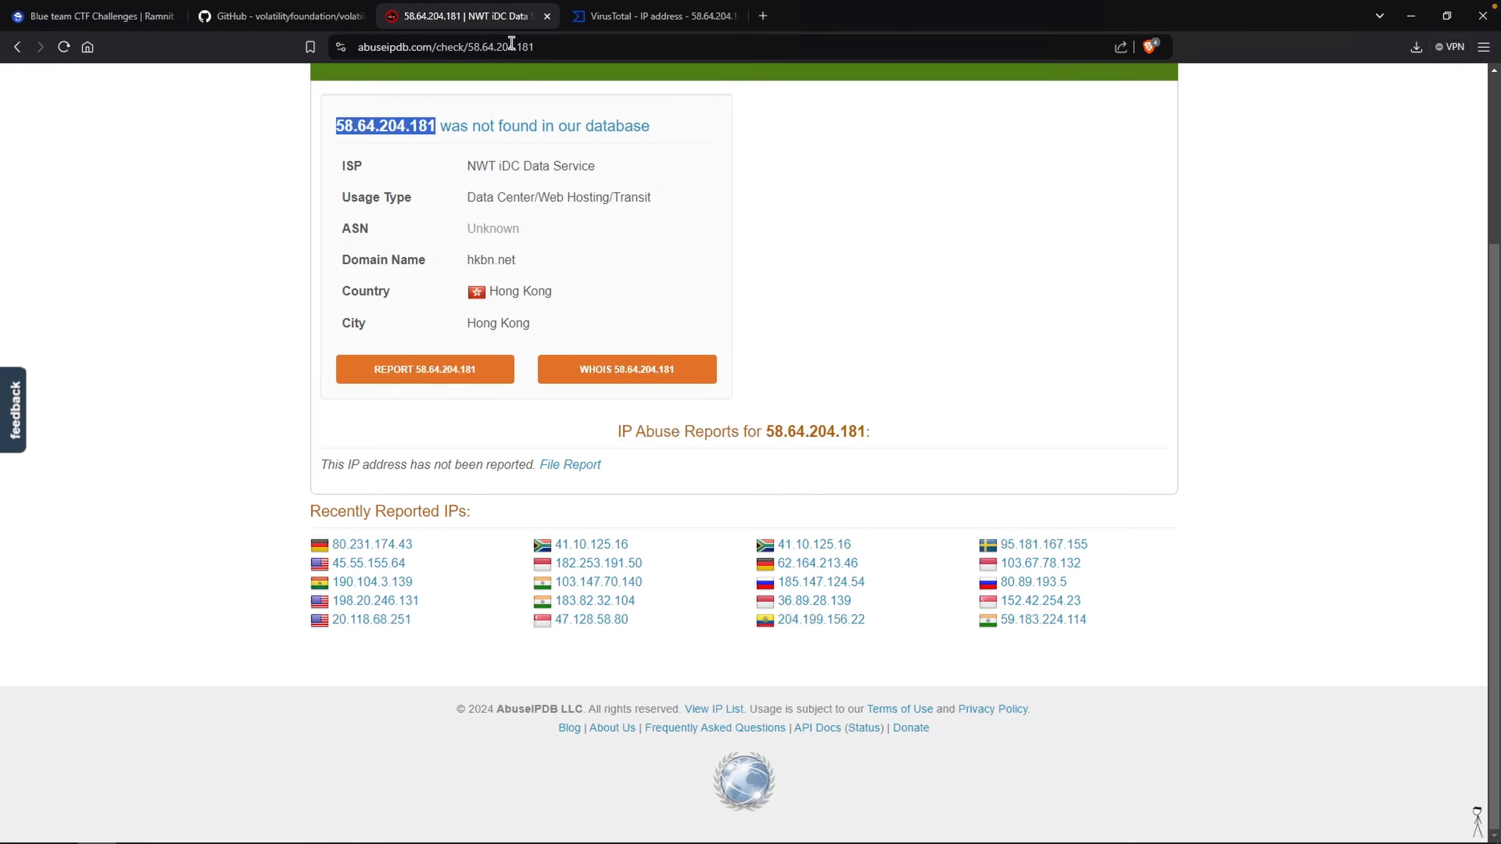
pyautogui.tripleClick(523, 323)
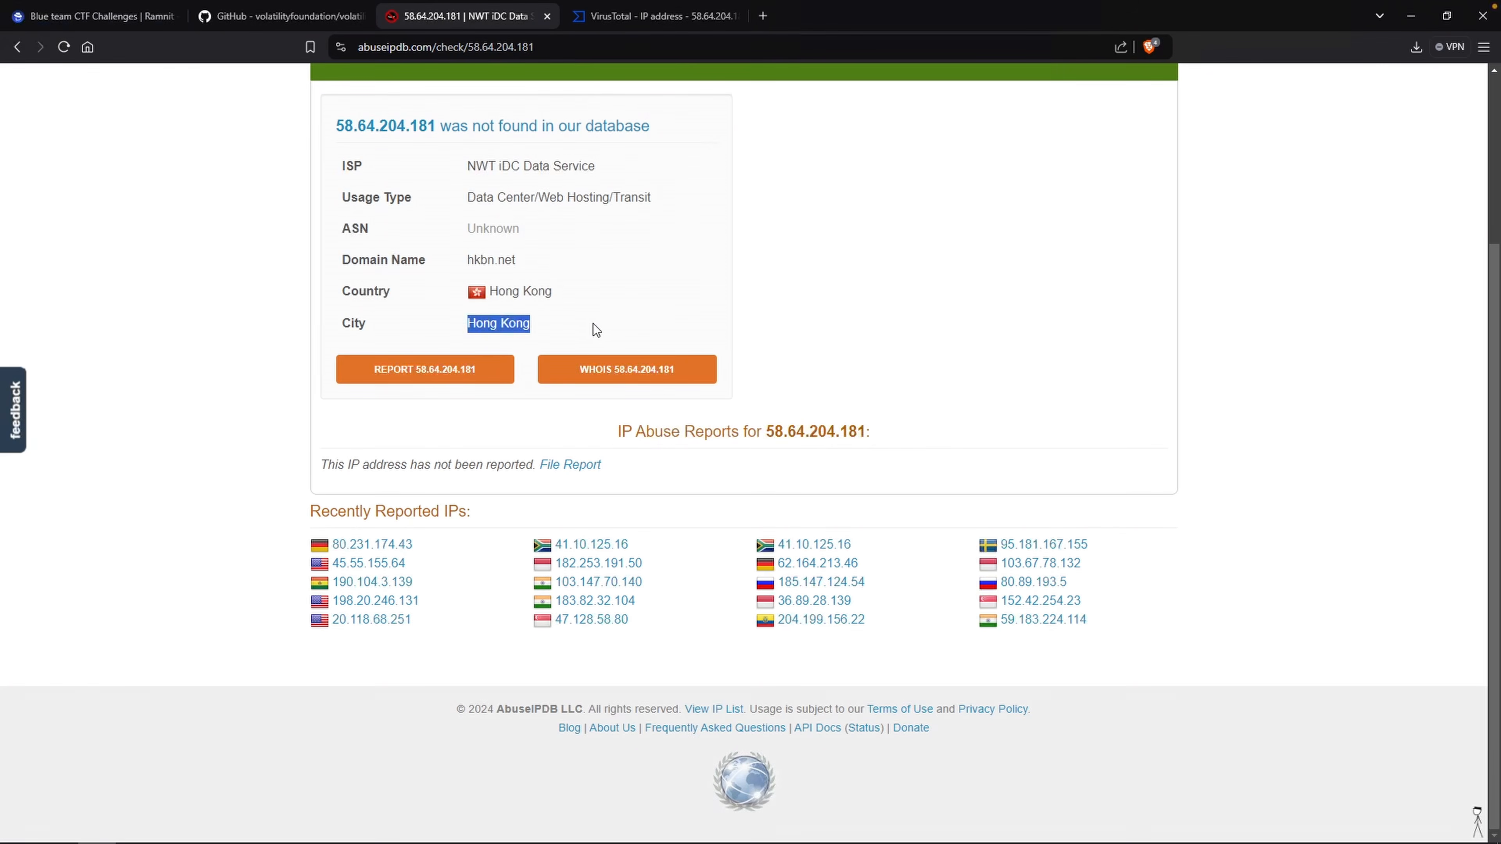
pyautogui.write('Hong Kong')
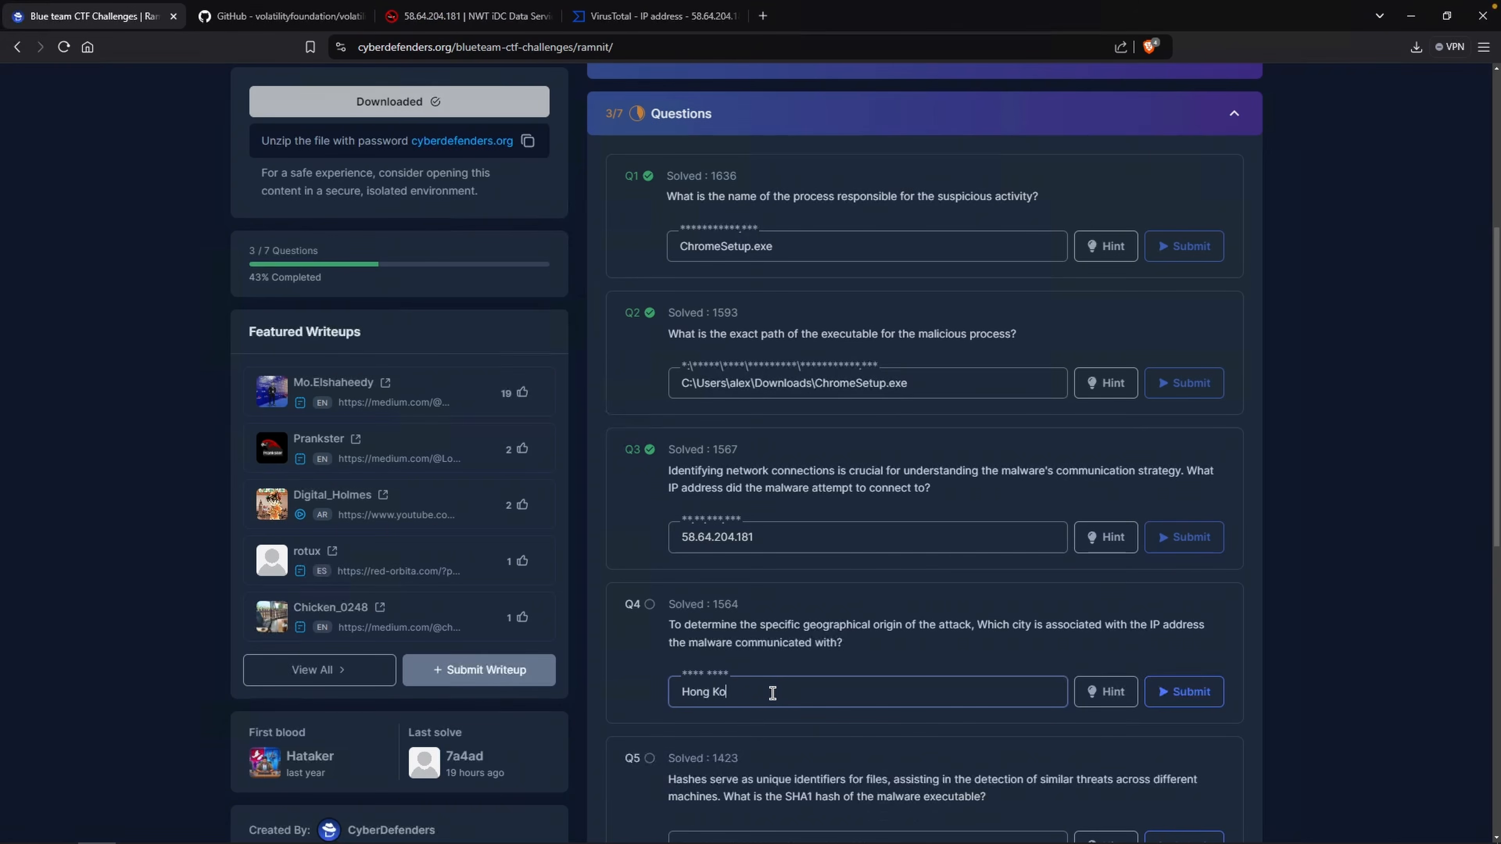
pyautogui.press('Return')
pyautogui.scroll(-5, 764, 675)
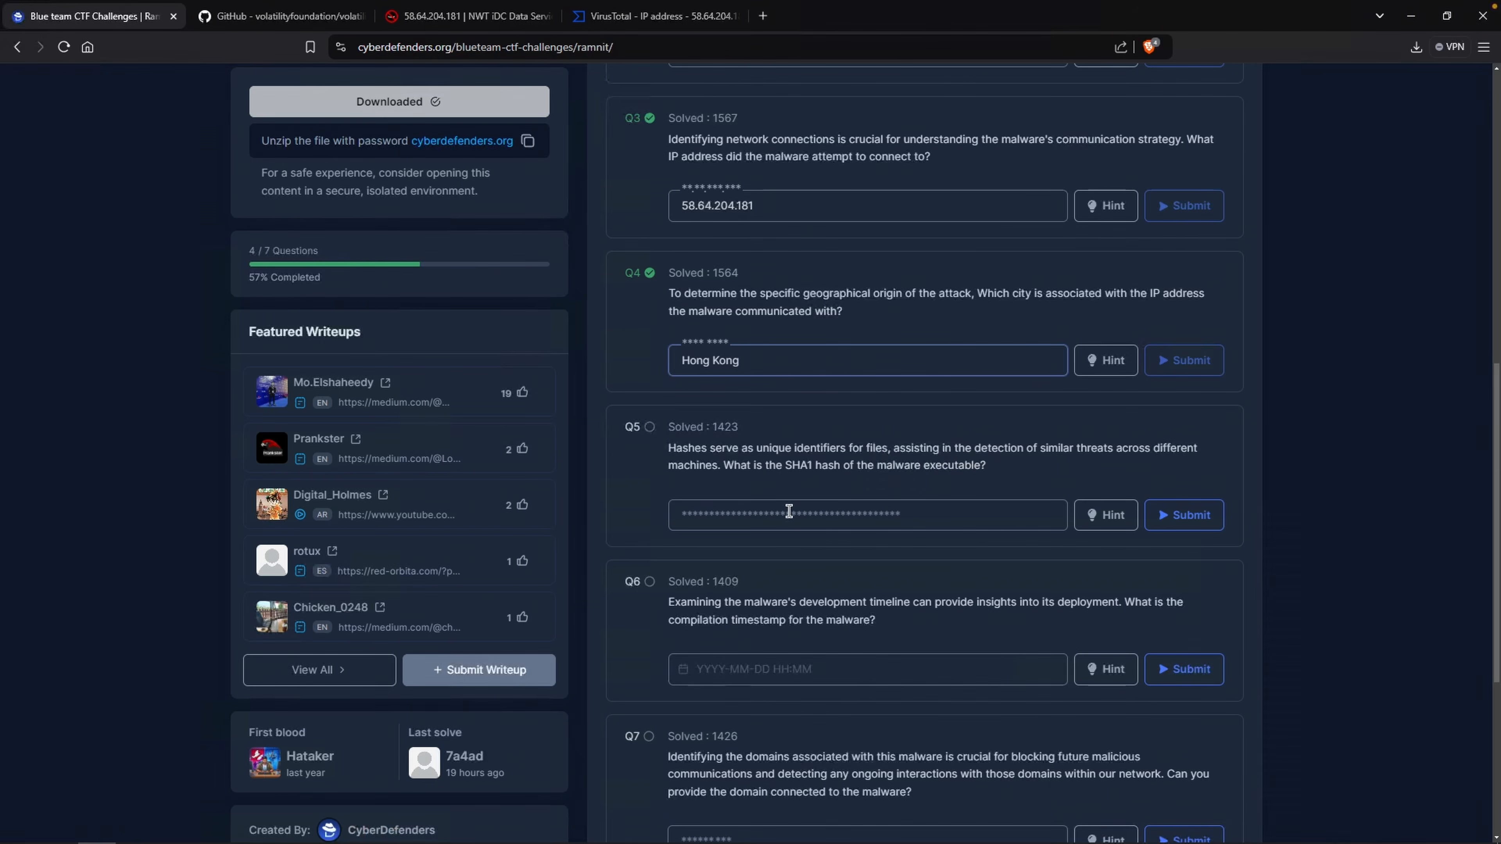
# Compute the SHA1 hash of ChromeSetup.exe by rerunning Get-FileHash with -Algorithm SHA1.
pyautogui.hotkey('alt', 'Tab')
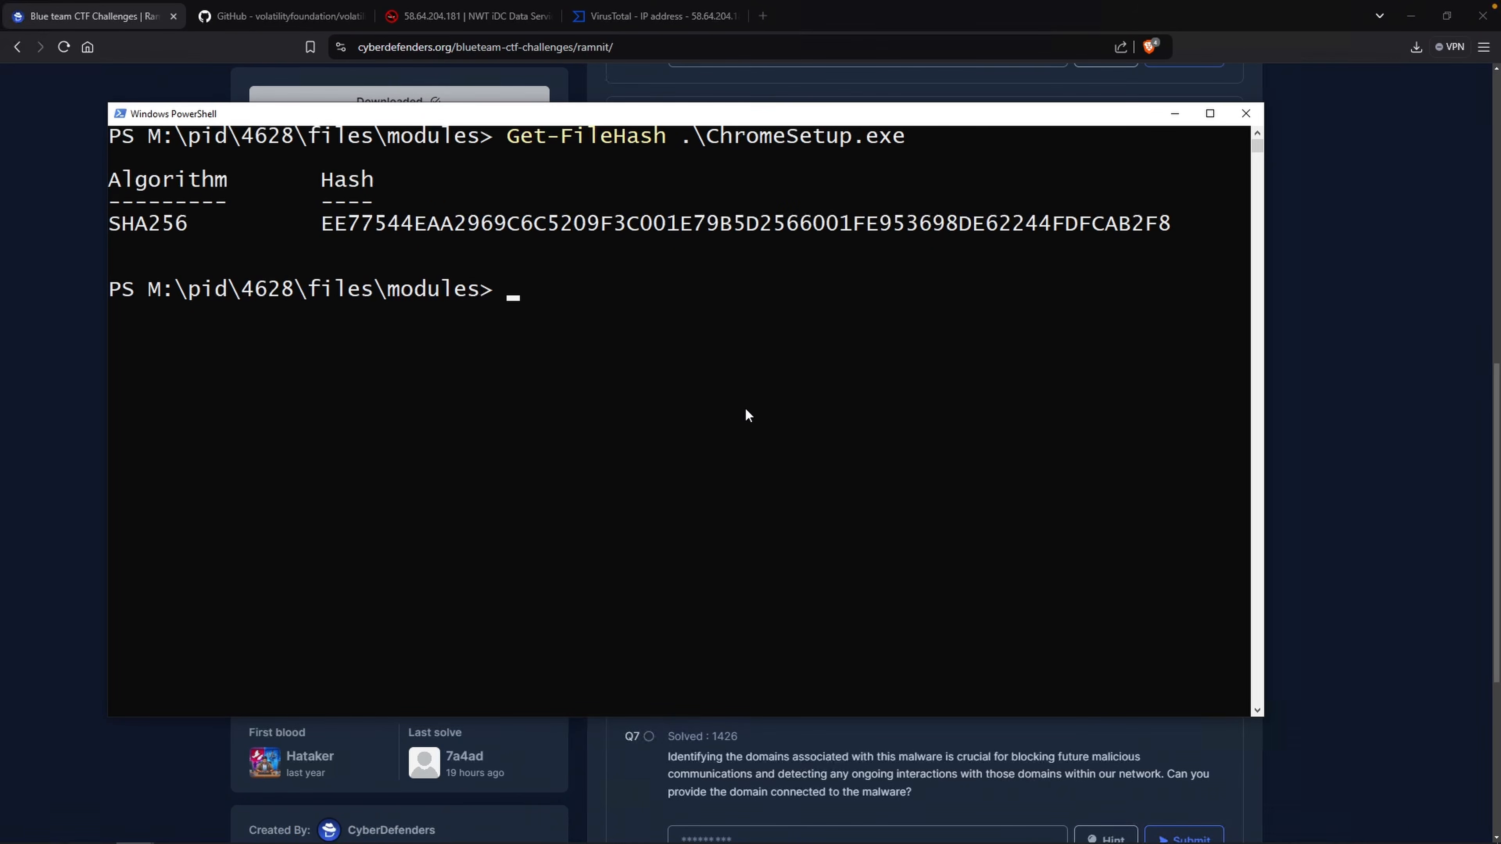
pyautogui.press('Up')
pyautogui.press('Left')
pyautogui.press('Left')
pyautogui.press('Left')
pyautogui.press('Left')
pyautogui.press('Left')
pyautogui.press('Left')
pyautogui.press('Left')
pyautogui.press('Left')
pyautogui.press('Left')
pyautogui.press('Left')
pyautogui.press('Left')
pyautogui.press('Left')
pyautogui.press('Left')
pyautogui.press('Left')
pyautogui.press('Left')
pyautogui.press('Left')
pyautogui.press('Left')
pyautogui.press('Left')
pyautogui.press('Right')
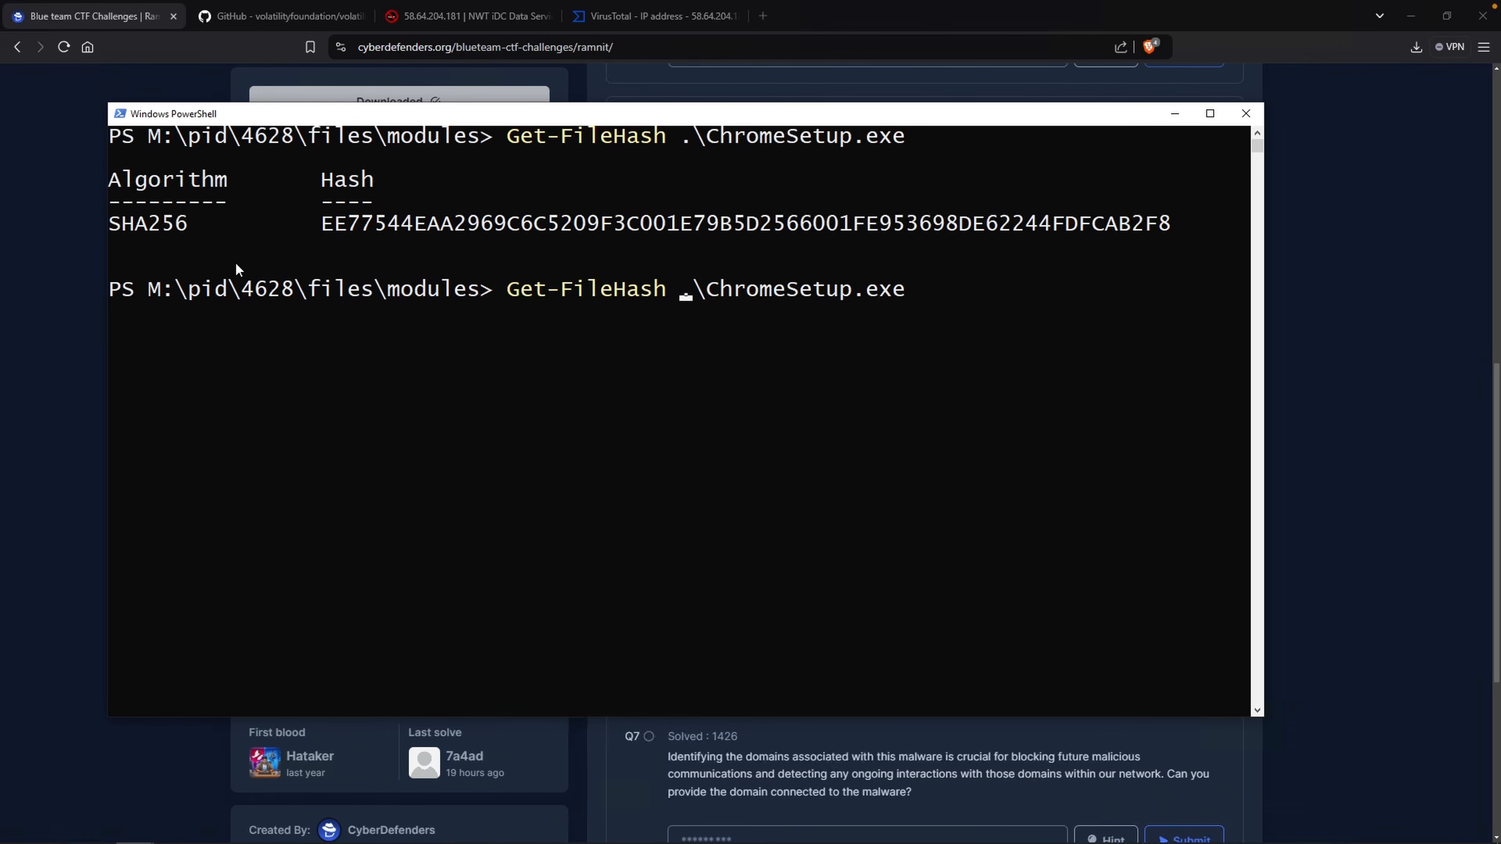
pyautogui.moveTo(184, 230); pyautogui.dragTo(128, 228)
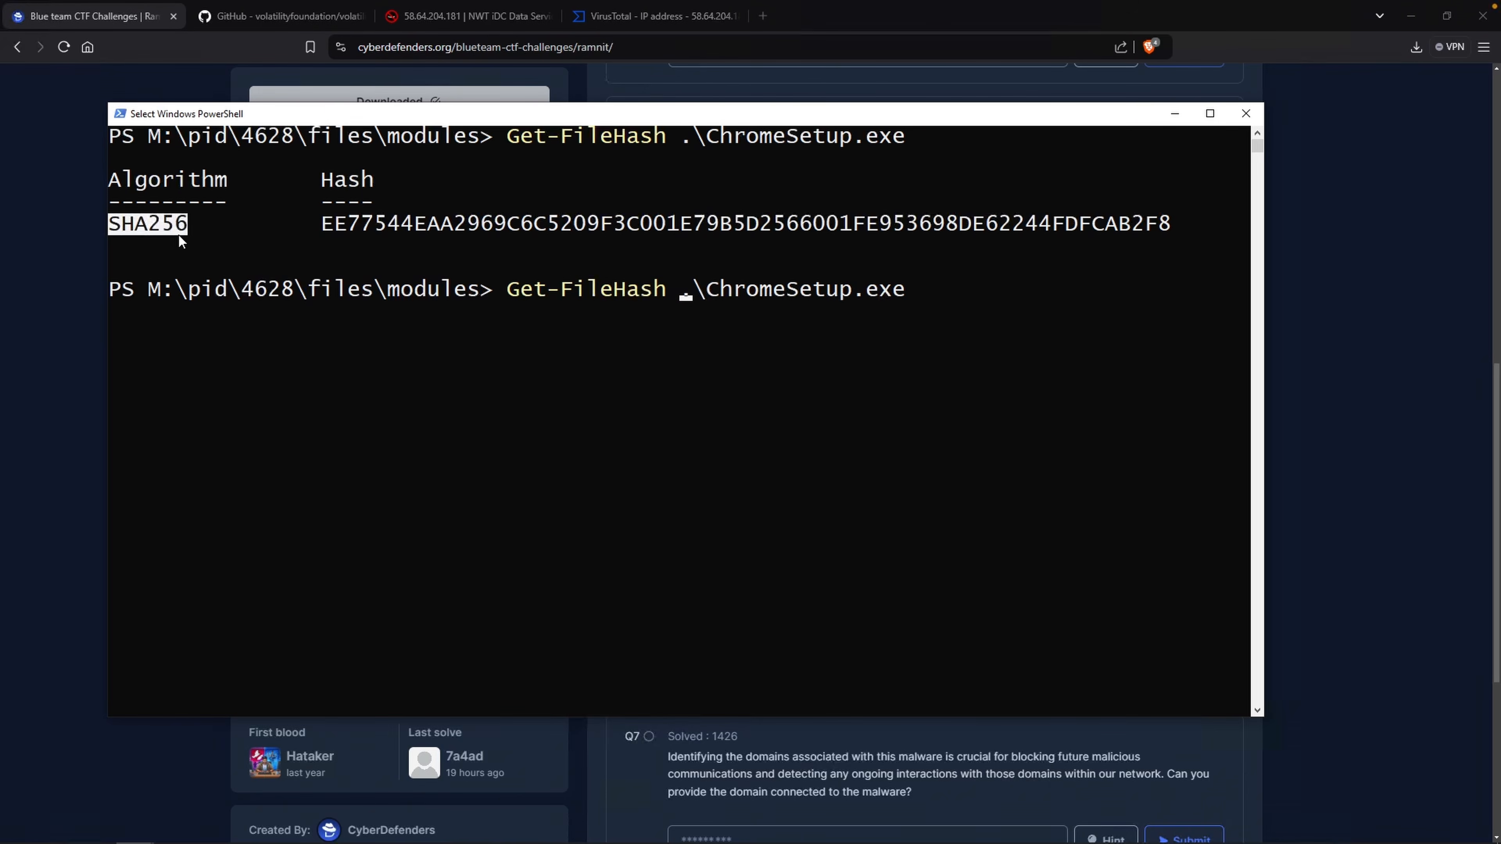
pyautogui.click(648, 291)
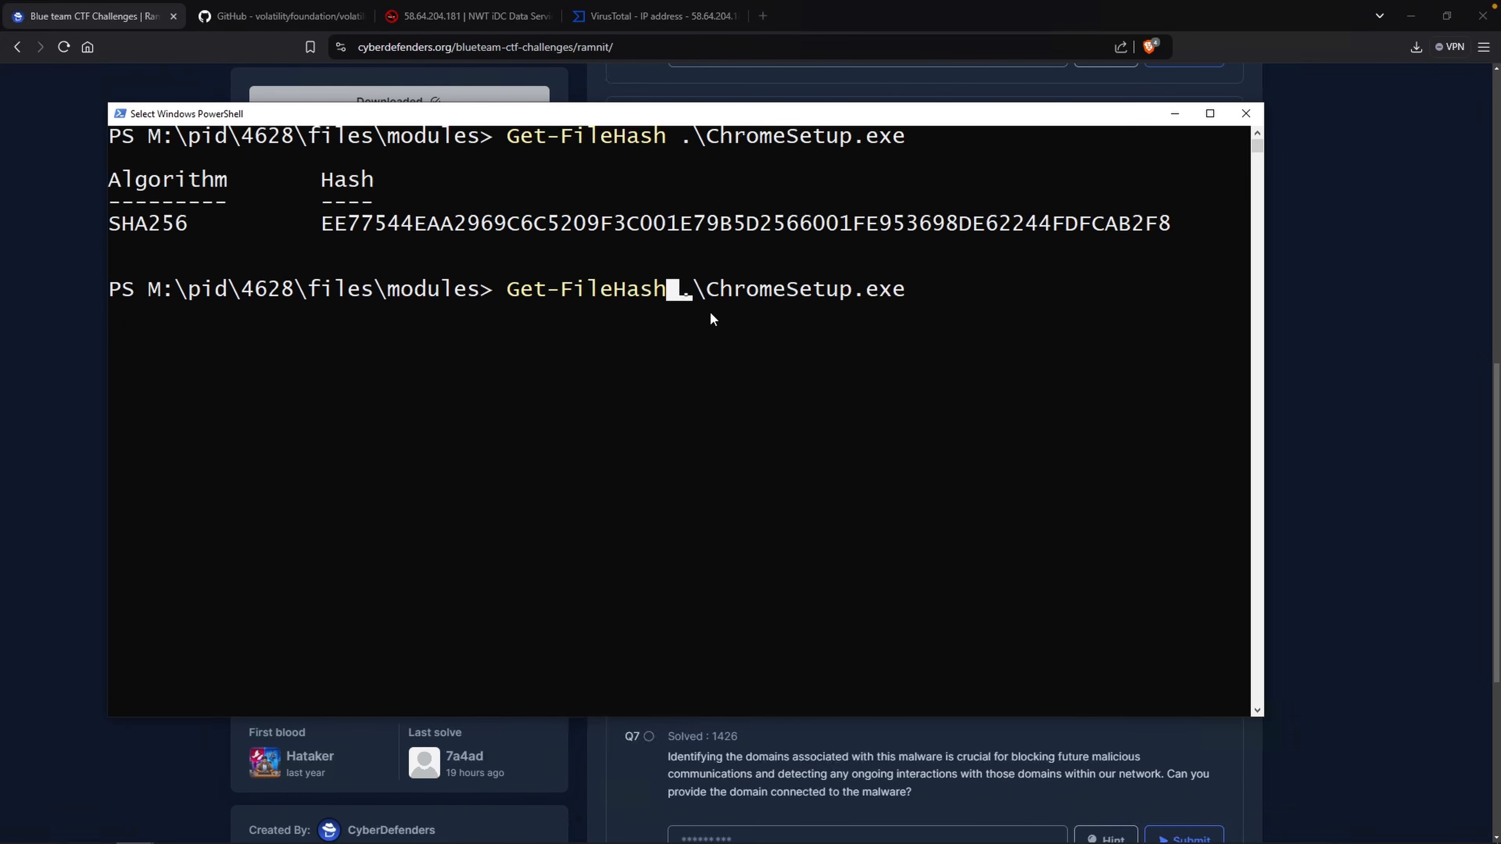
pyautogui.write('-')
pyautogui.write('Algorit')
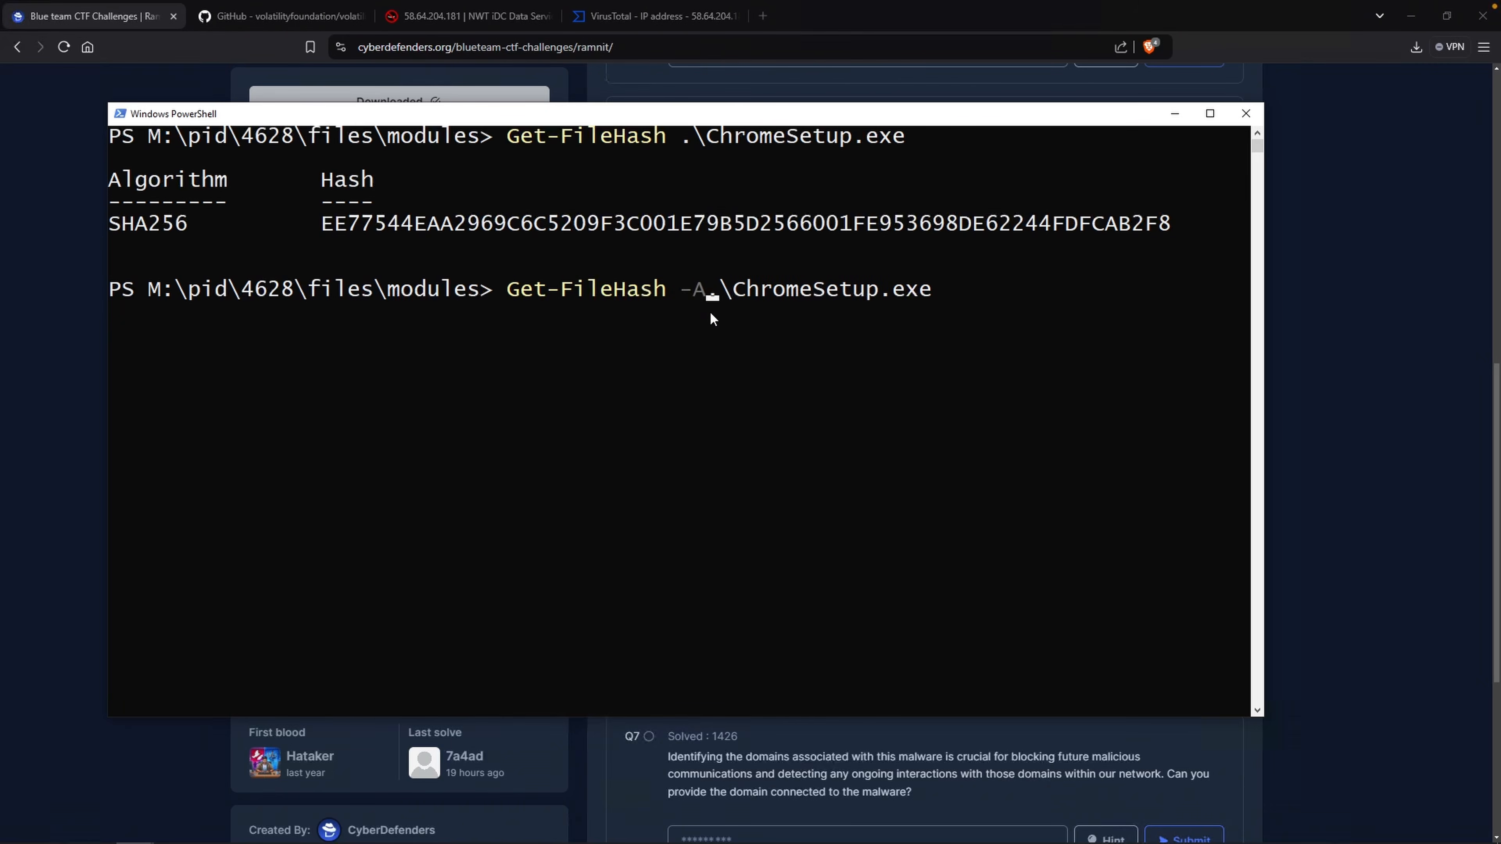
pyautogui.write('SHA1')
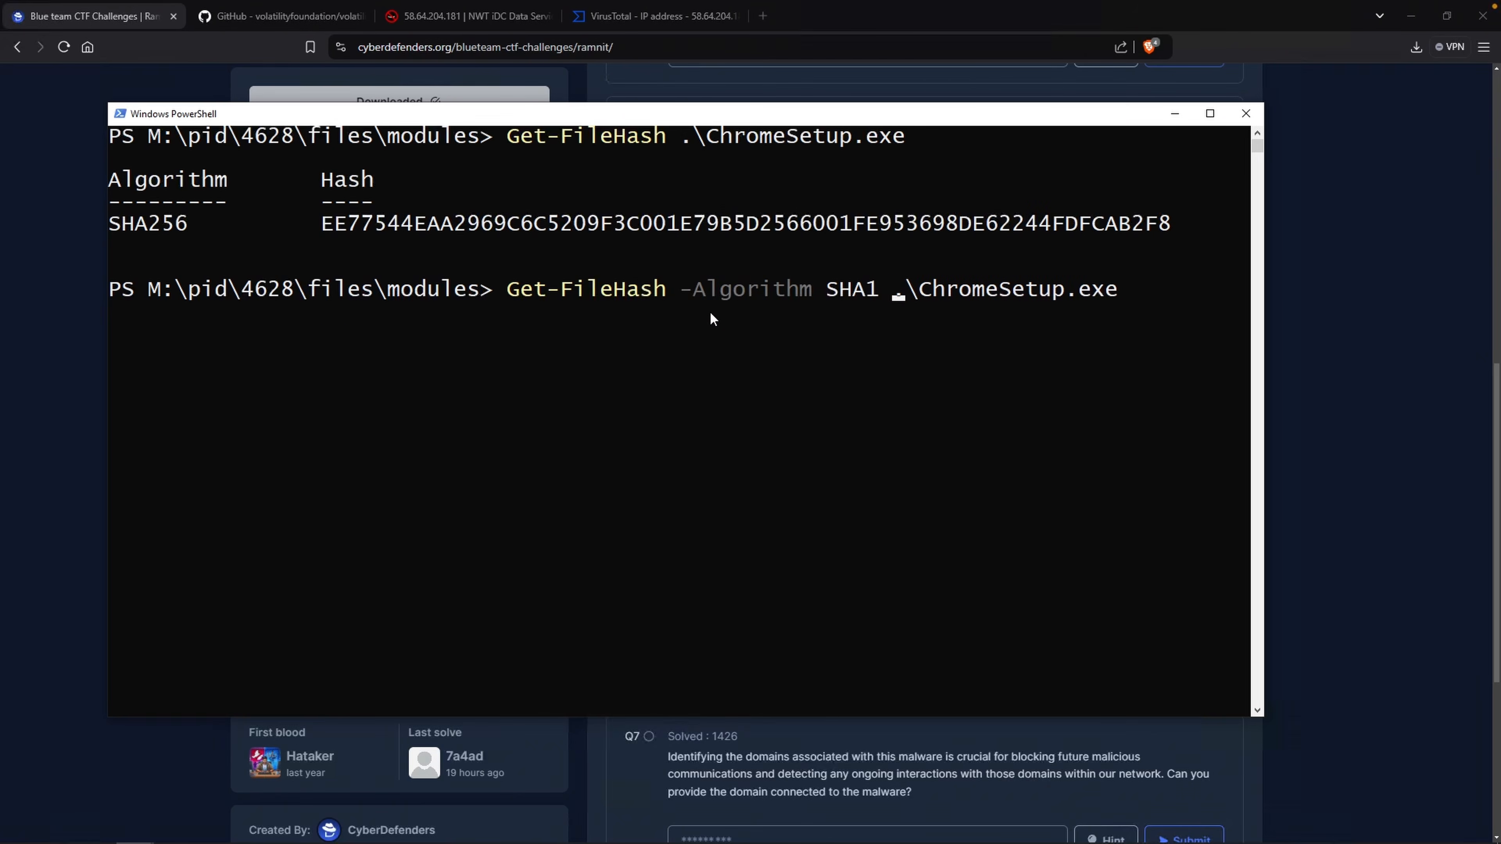
pyautogui.press('Return')
# Copy the SHA1 hash and submit it as the fifth question's answer.
pyautogui.click(161, 381)
pyautogui.moveTo(124, 383); pyautogui.dragTo(110, 381)
pyautogui.doubleClick(440, 382)
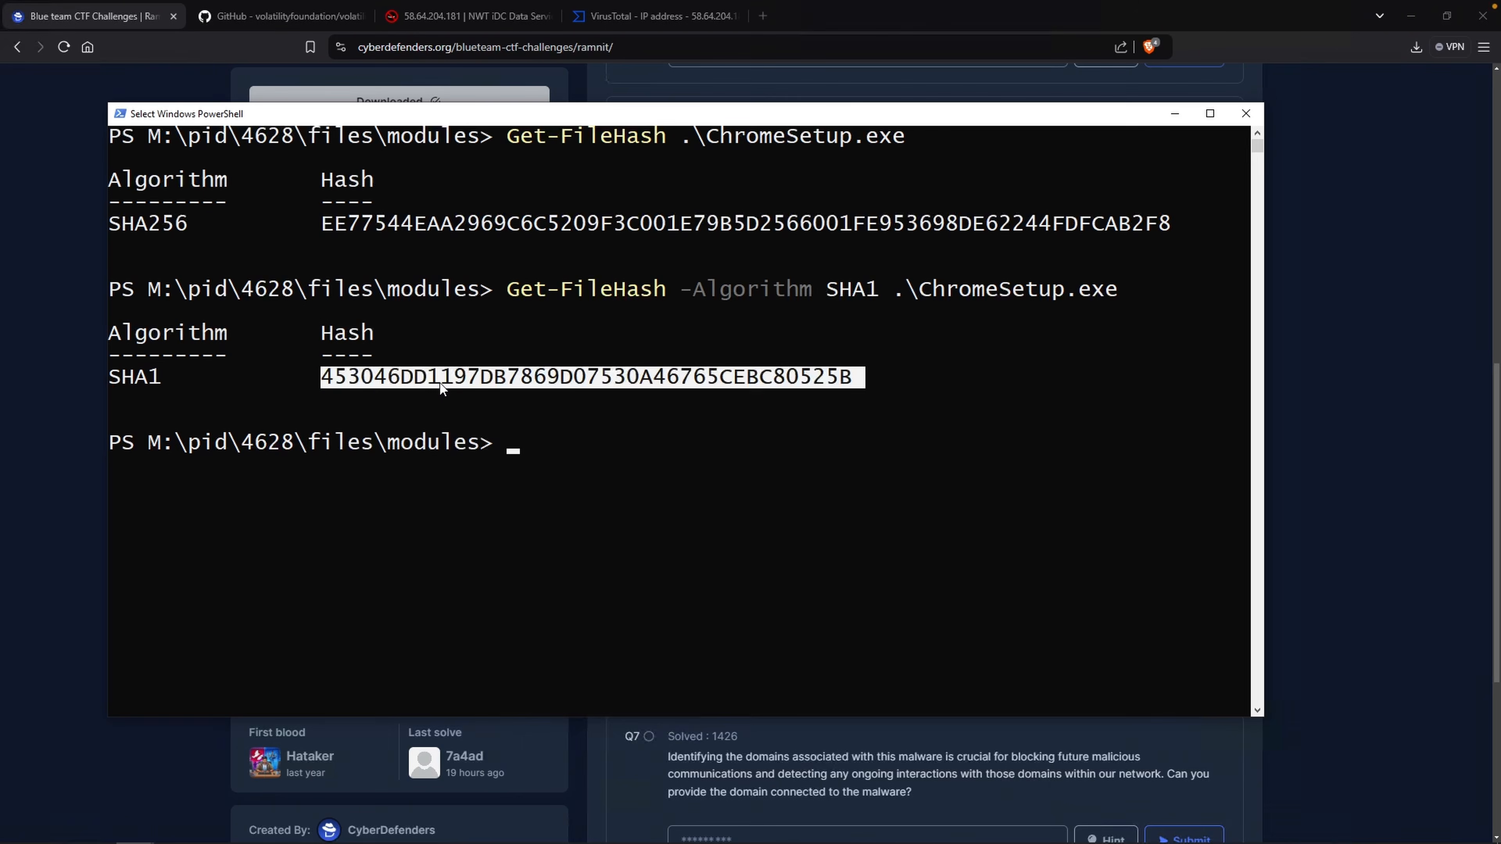
pyautogui.hotkey('ctrl', 'c')
pyautogui.click(90, 19)
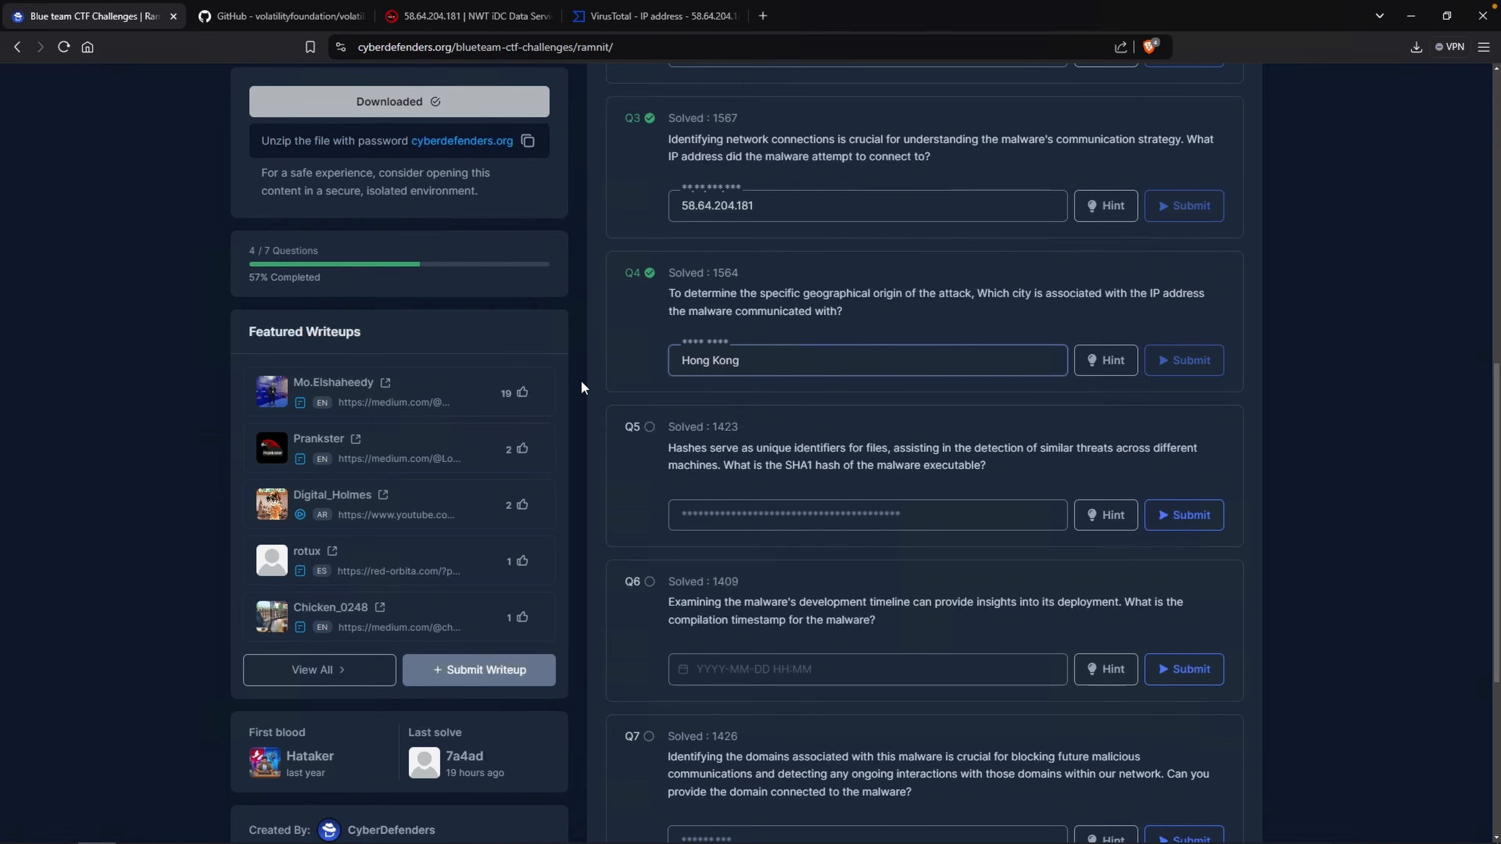
pyautogui.click(779, 511)
pyautogui.hotkey('ctrl', 'v')
pyautogui.press('Return')
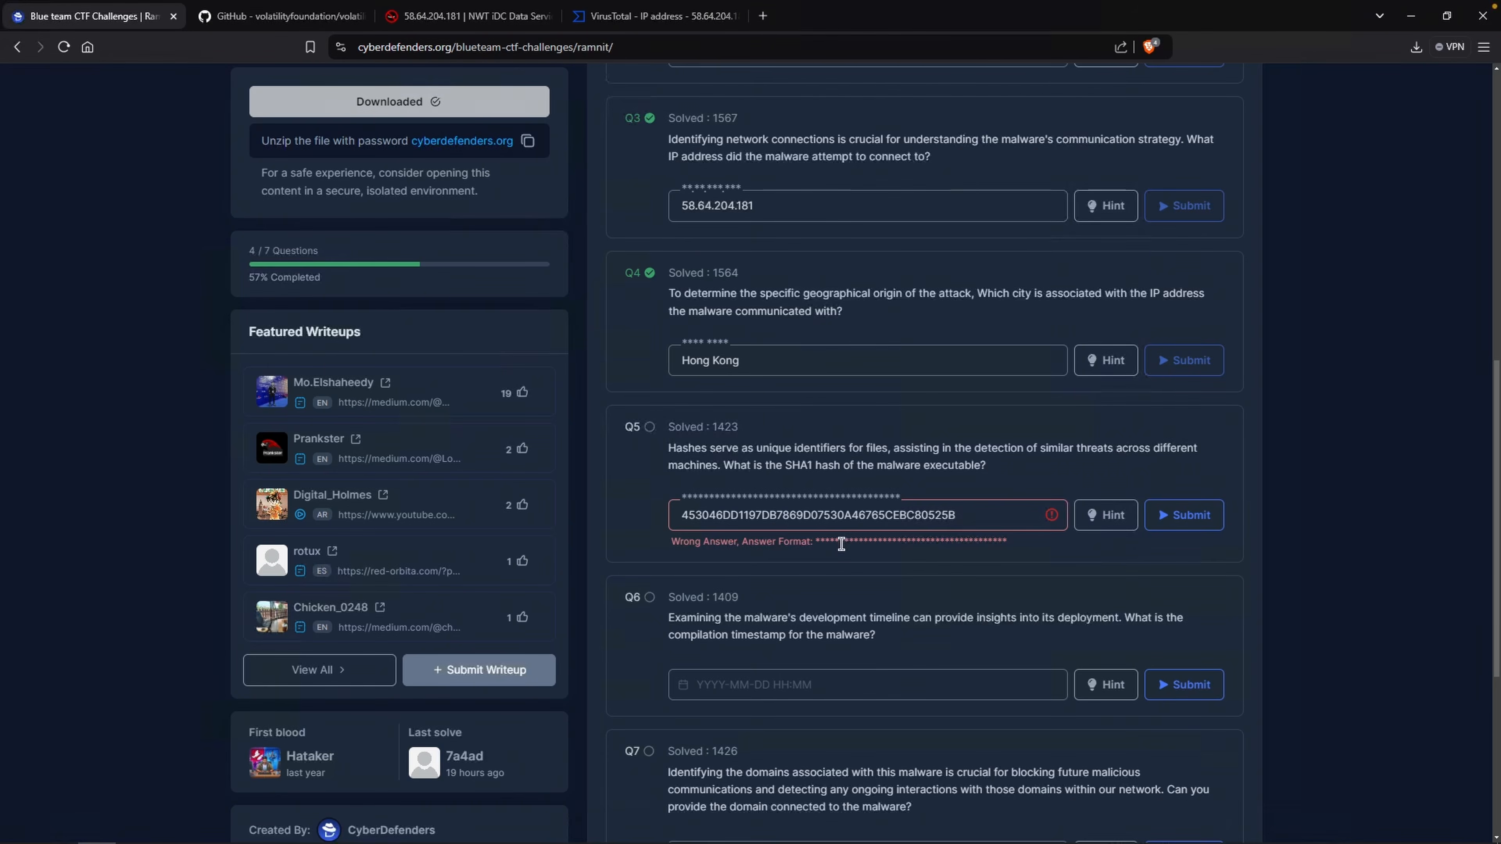
# Run Volatility's windows.pslist plugin on /mnt/c/Users/steven/Desktop/159-Ramnit/memory.dmp.
pyautogui.hotkey('alt', 'Tab')
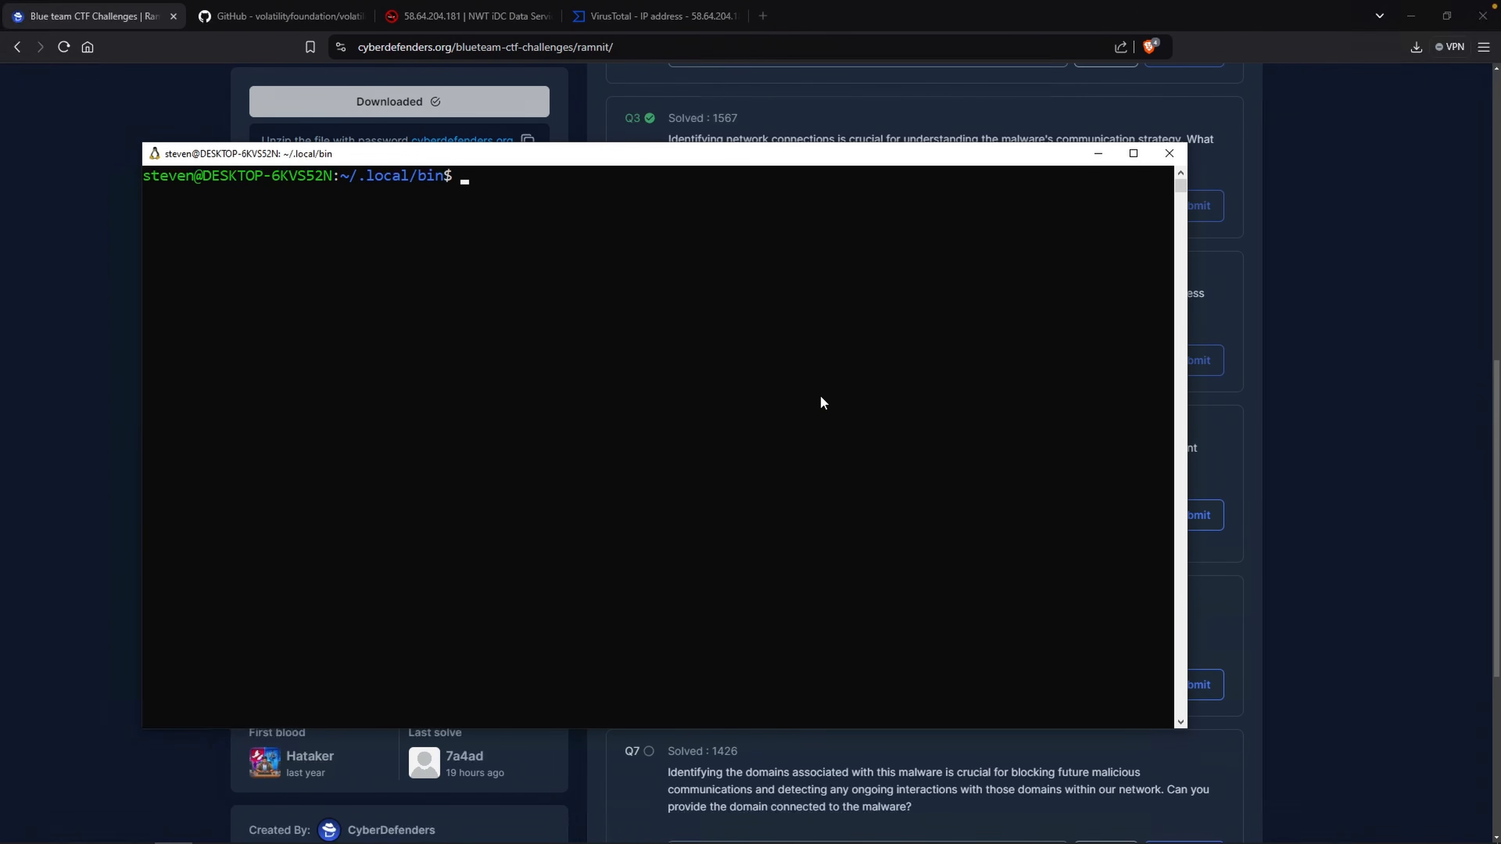
pyautogui.write('./vol -f')
pyautogui.write('/mnt/c/Users/steven/')
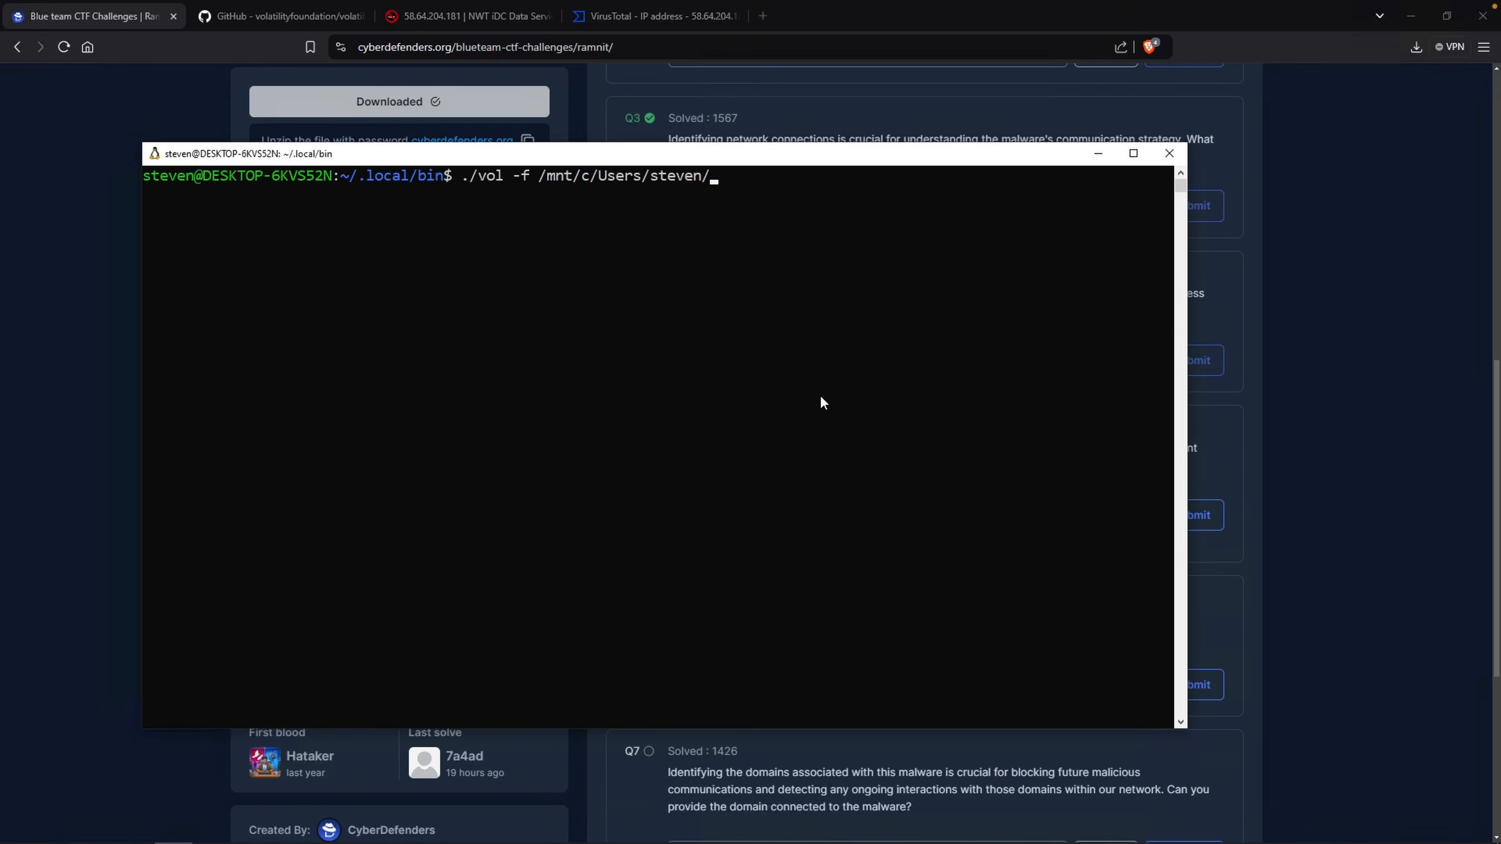
pyautogui.write('Desktop/159-Ramnit/memory.dmp')
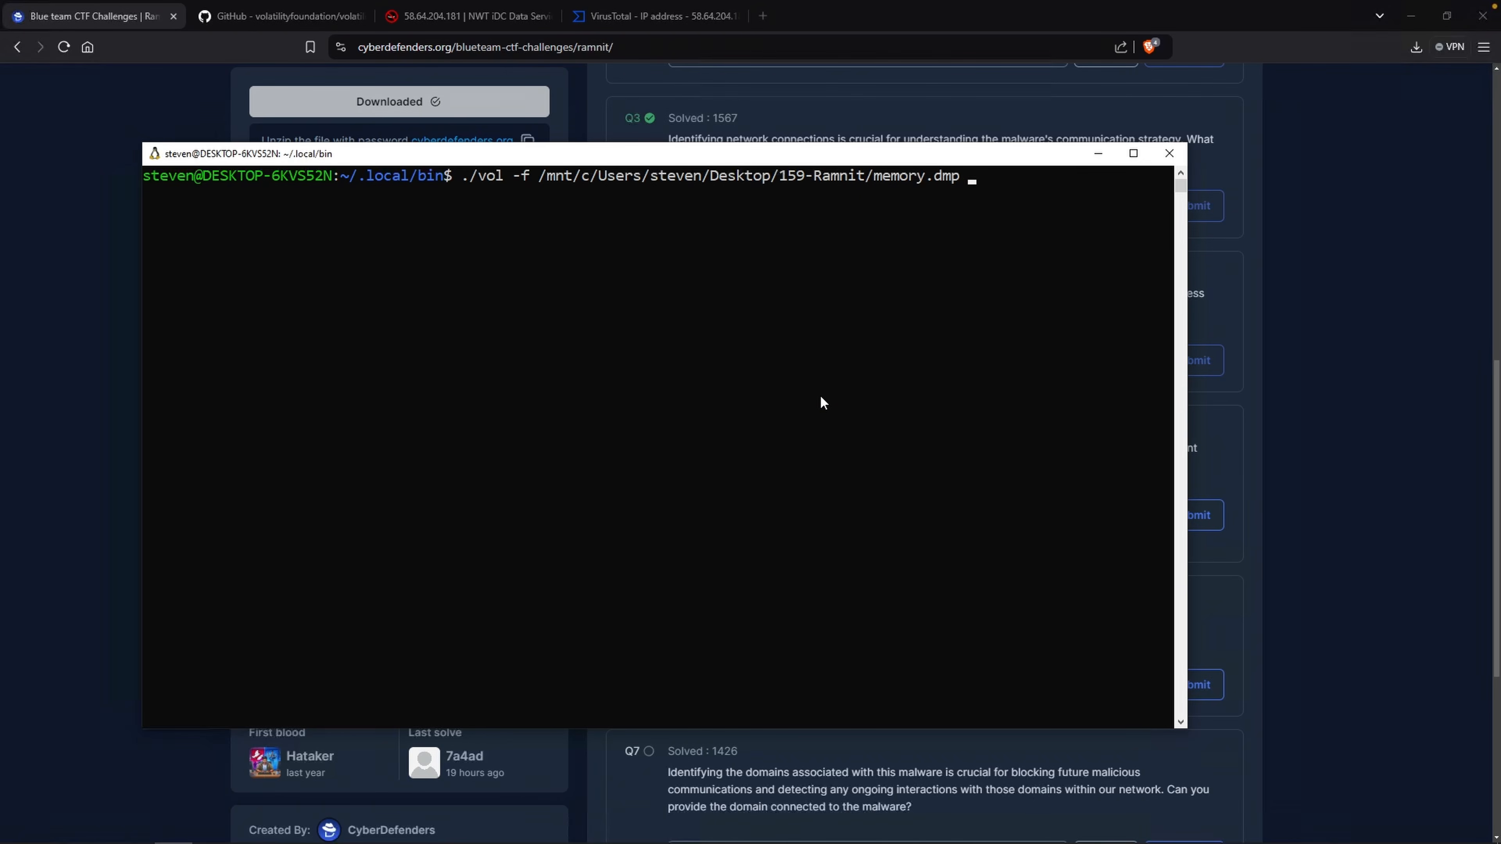
pyautogui.write('windows.pslist')
pyautogui.press('Return')
# Examine the ChromeSetup.exe entry's PID, parent PID and Wow64 flag in the process list.
pyautogui.scroll(1, 507, 467)
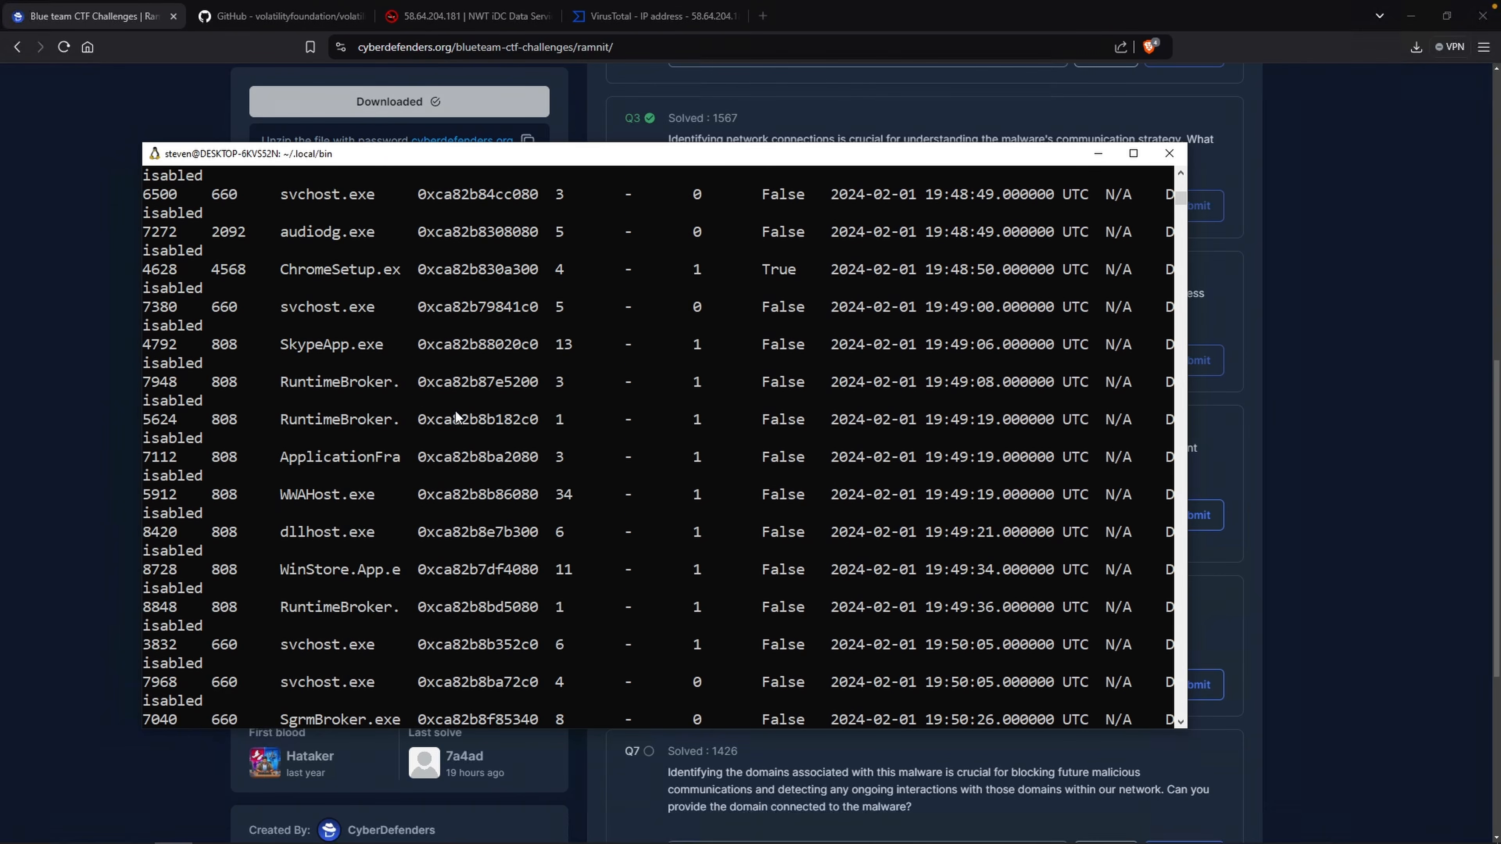
pyautogui.moveTo(288, 274); pyautogui.dragTo(312, 274)
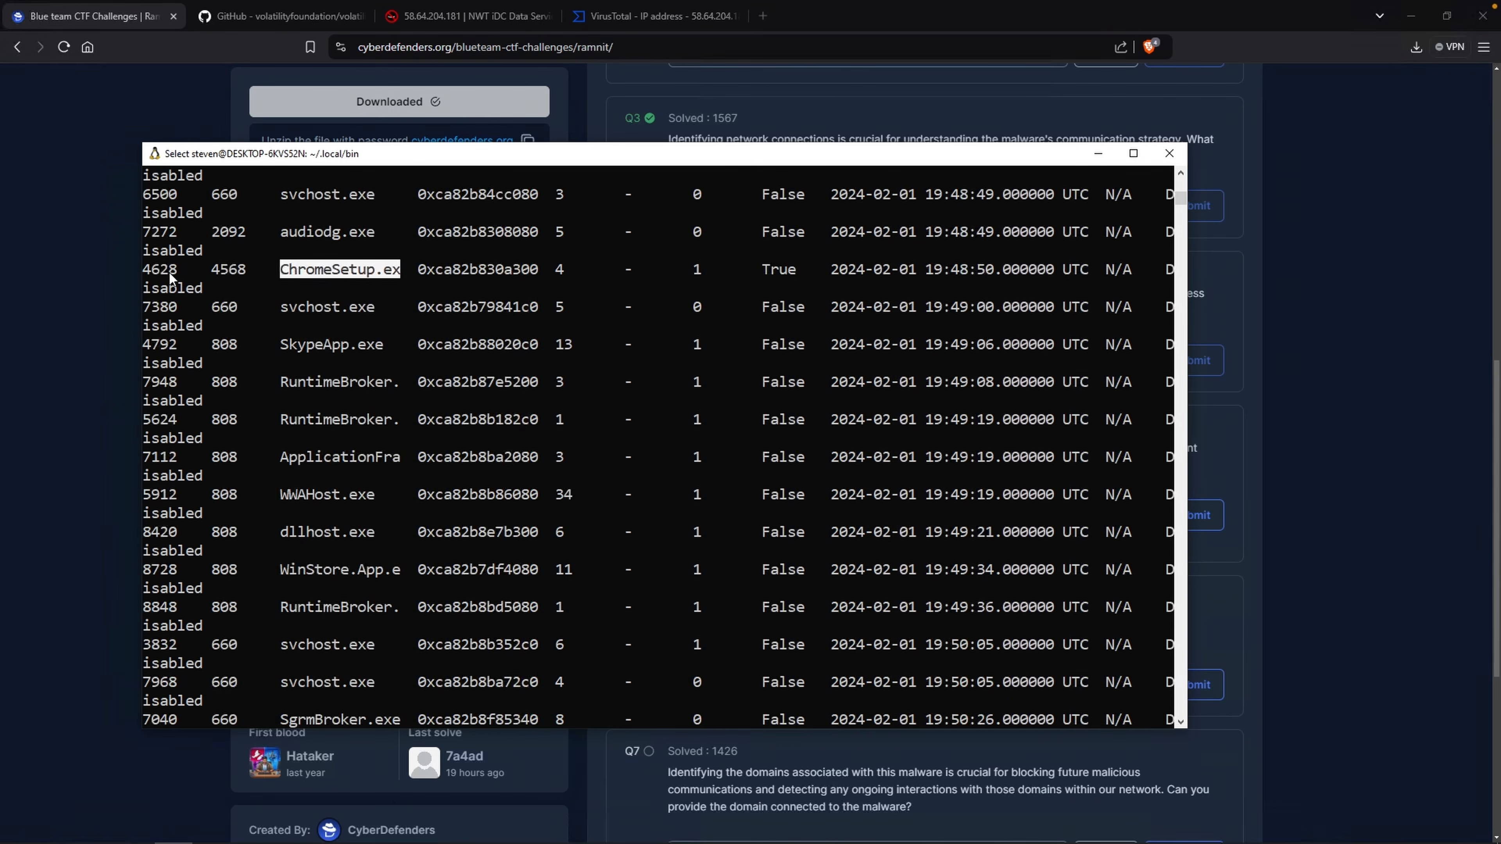
pyautogui.moveTo(150, 272); pyautogui.dragTo(156, 273)
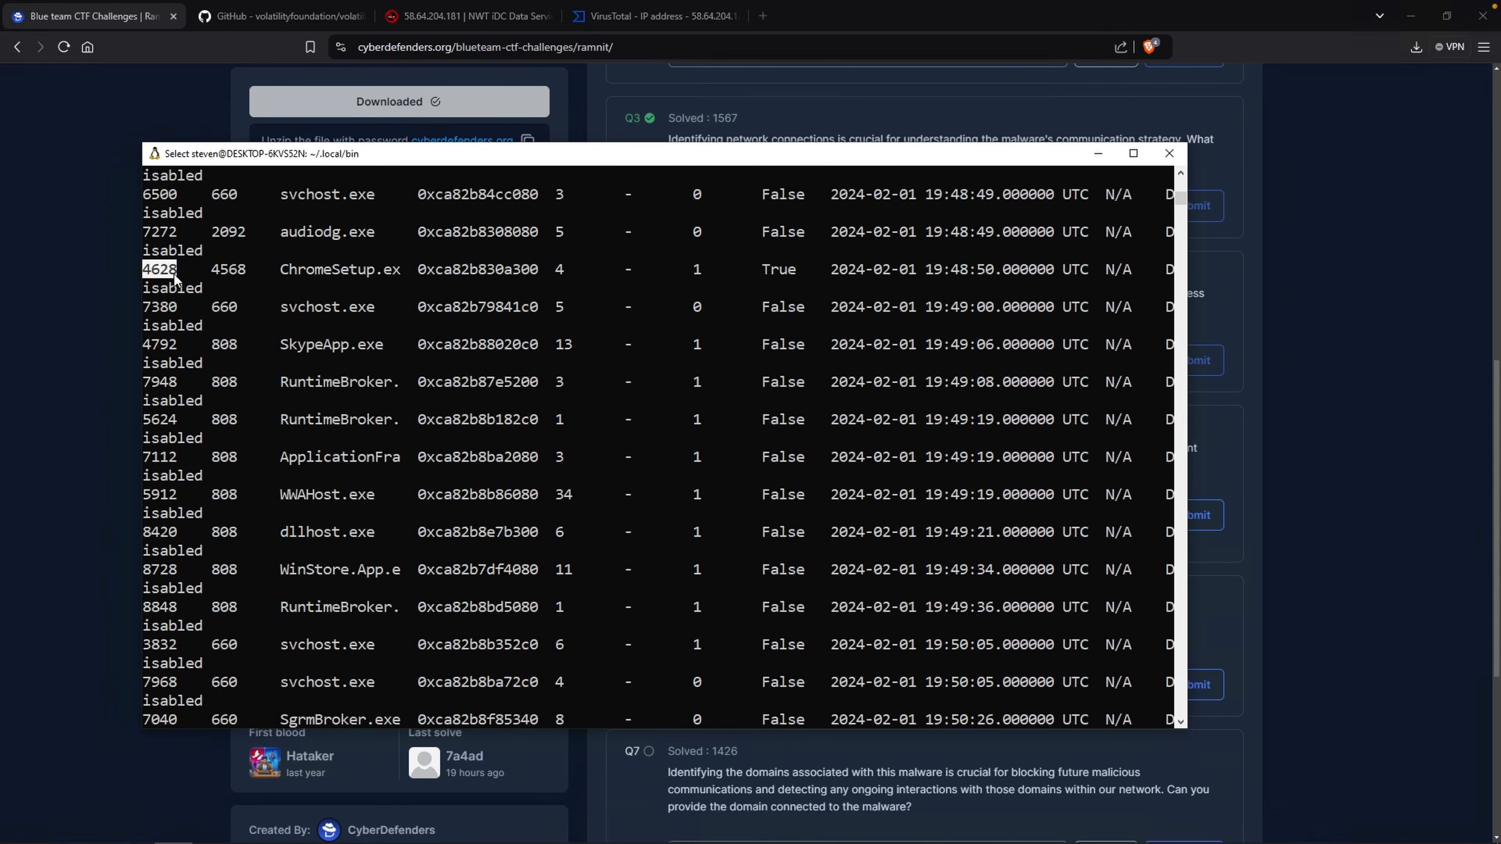
pyautogui.moveTo(214, 271); pyautogui.dragTo(217, 272)
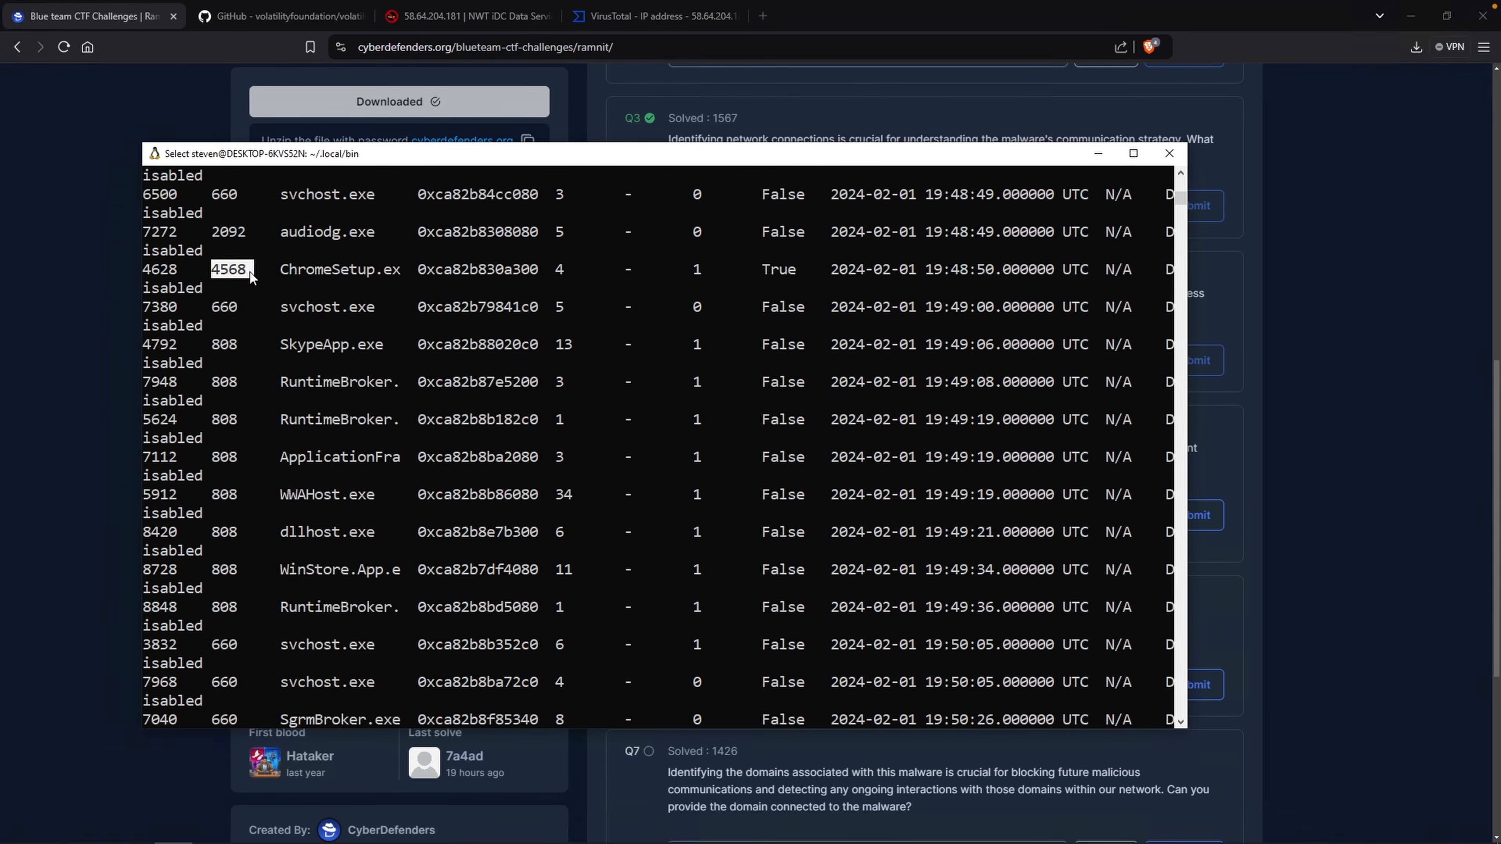
pyautogui.scroll(5, 738, 536)
pyautogui.moveTo(765, 535); pyautogui.dragTo(779, 536)
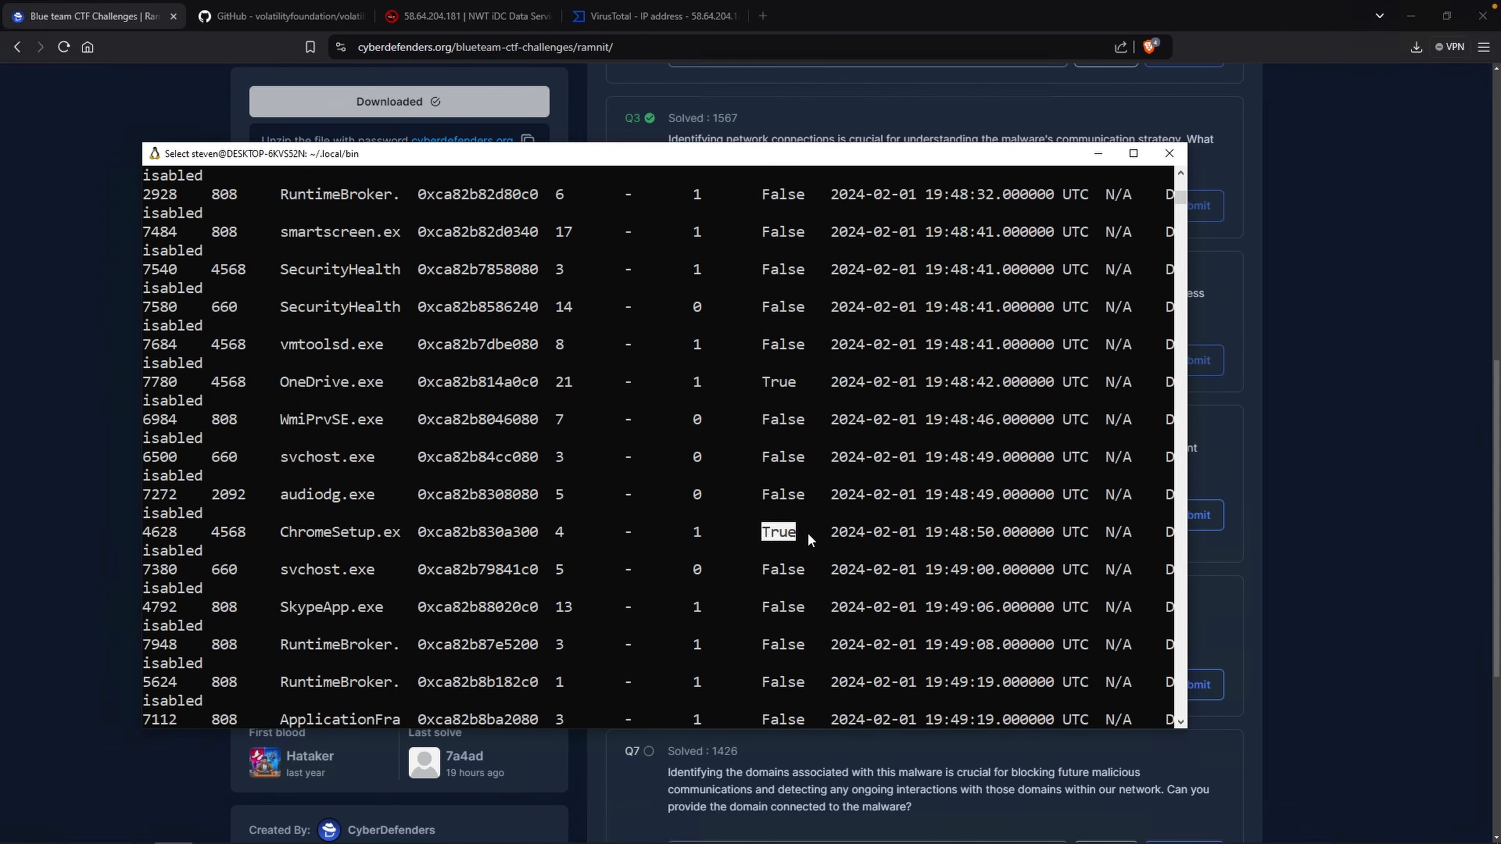
pyautogui.scroll(20, 840, 524)
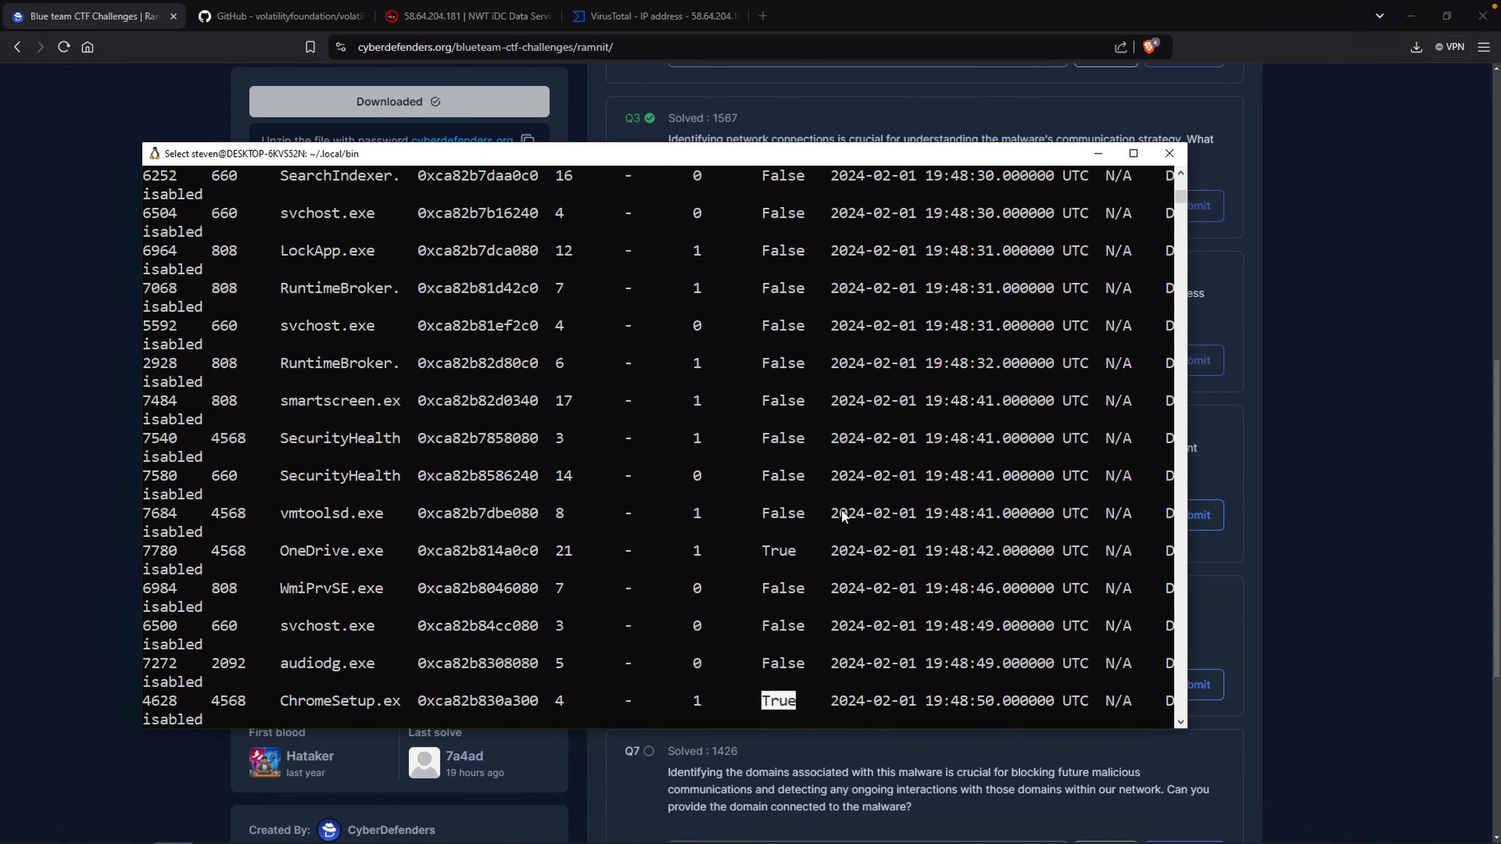
pyautogui.scroll(15, 775, 291)
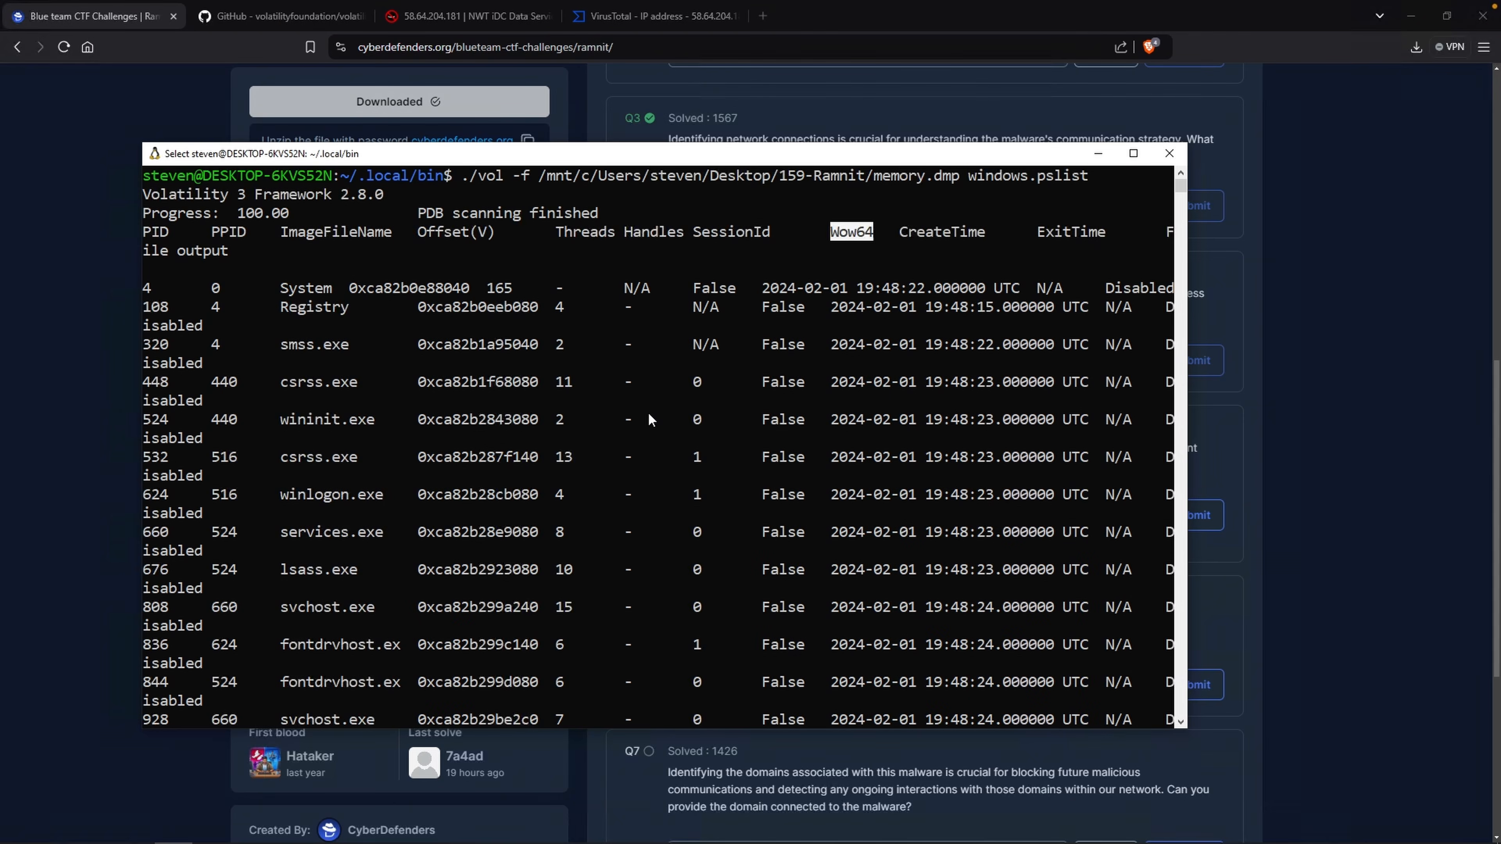
# Rerun pslist with --pid 4628 --dump to extract the ChromeSetup.exe executable.
pyautogui.press('Up')
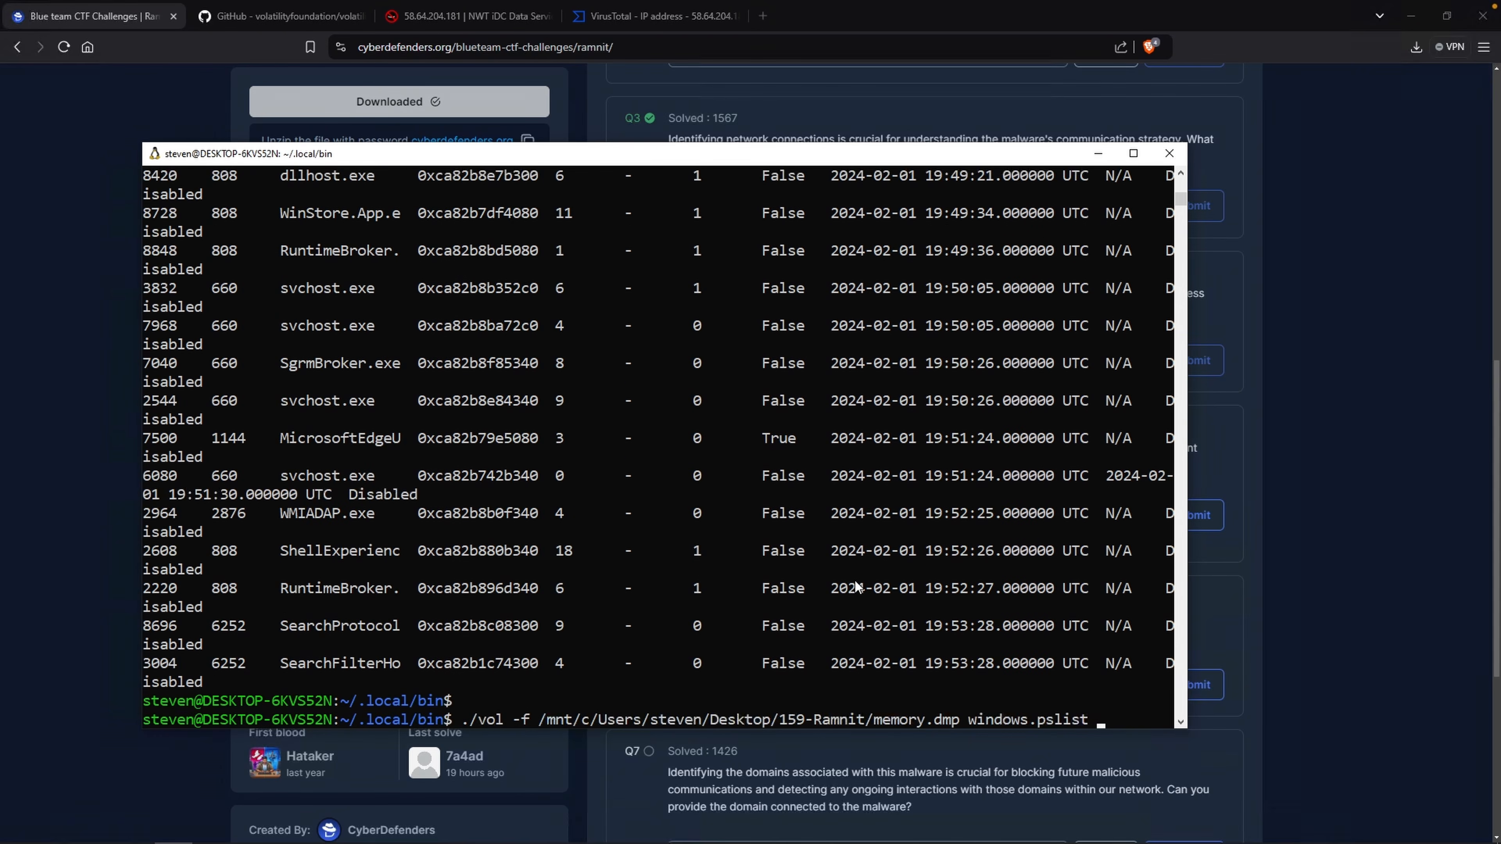
pyautogui.write('--pid 4628')
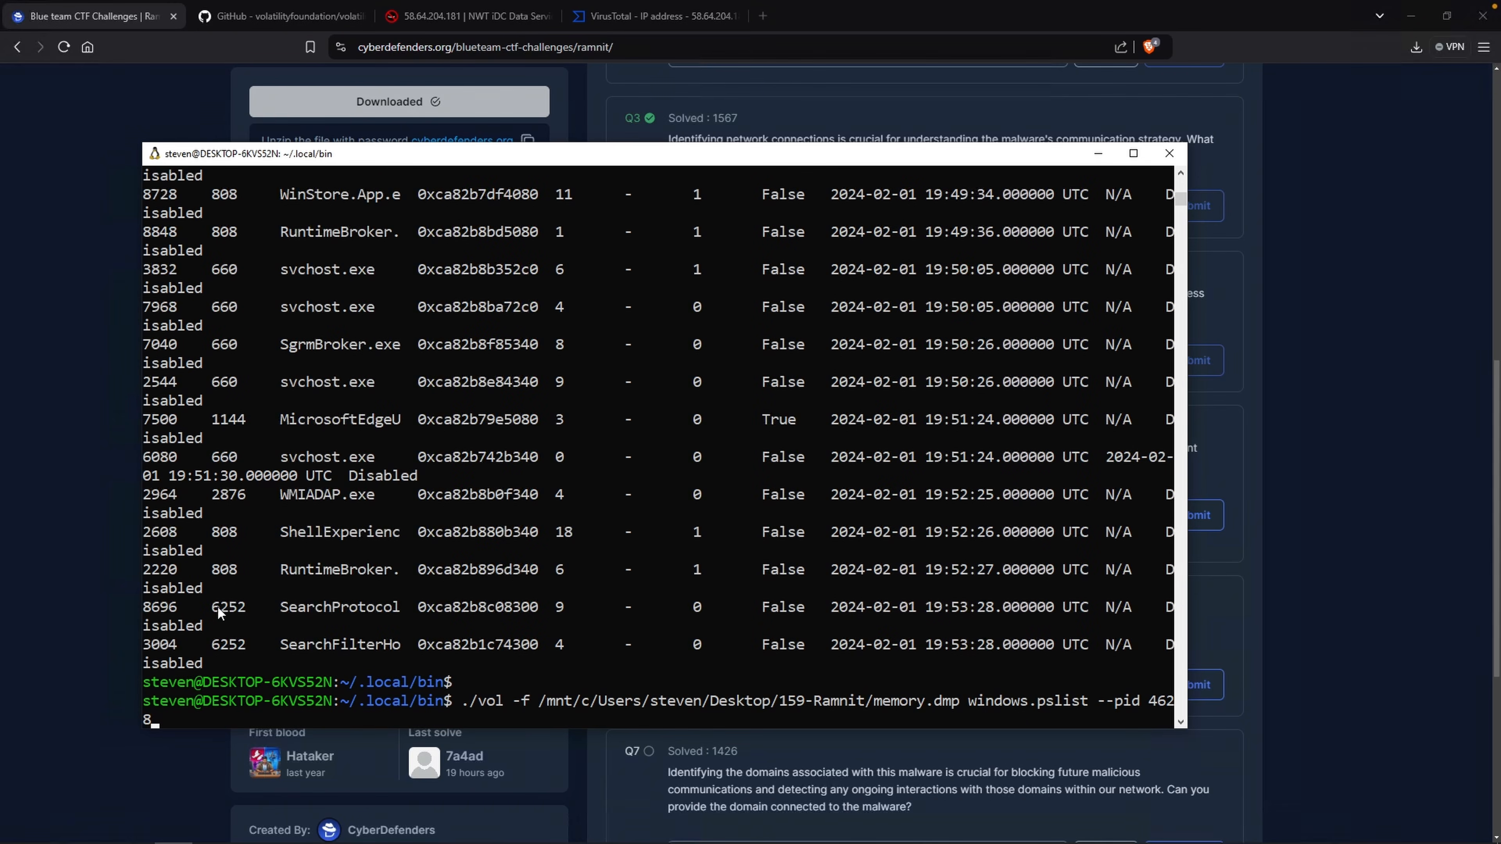
pyautogui.moveTo(142, 609); pyautogui.dragTo(29, 609)
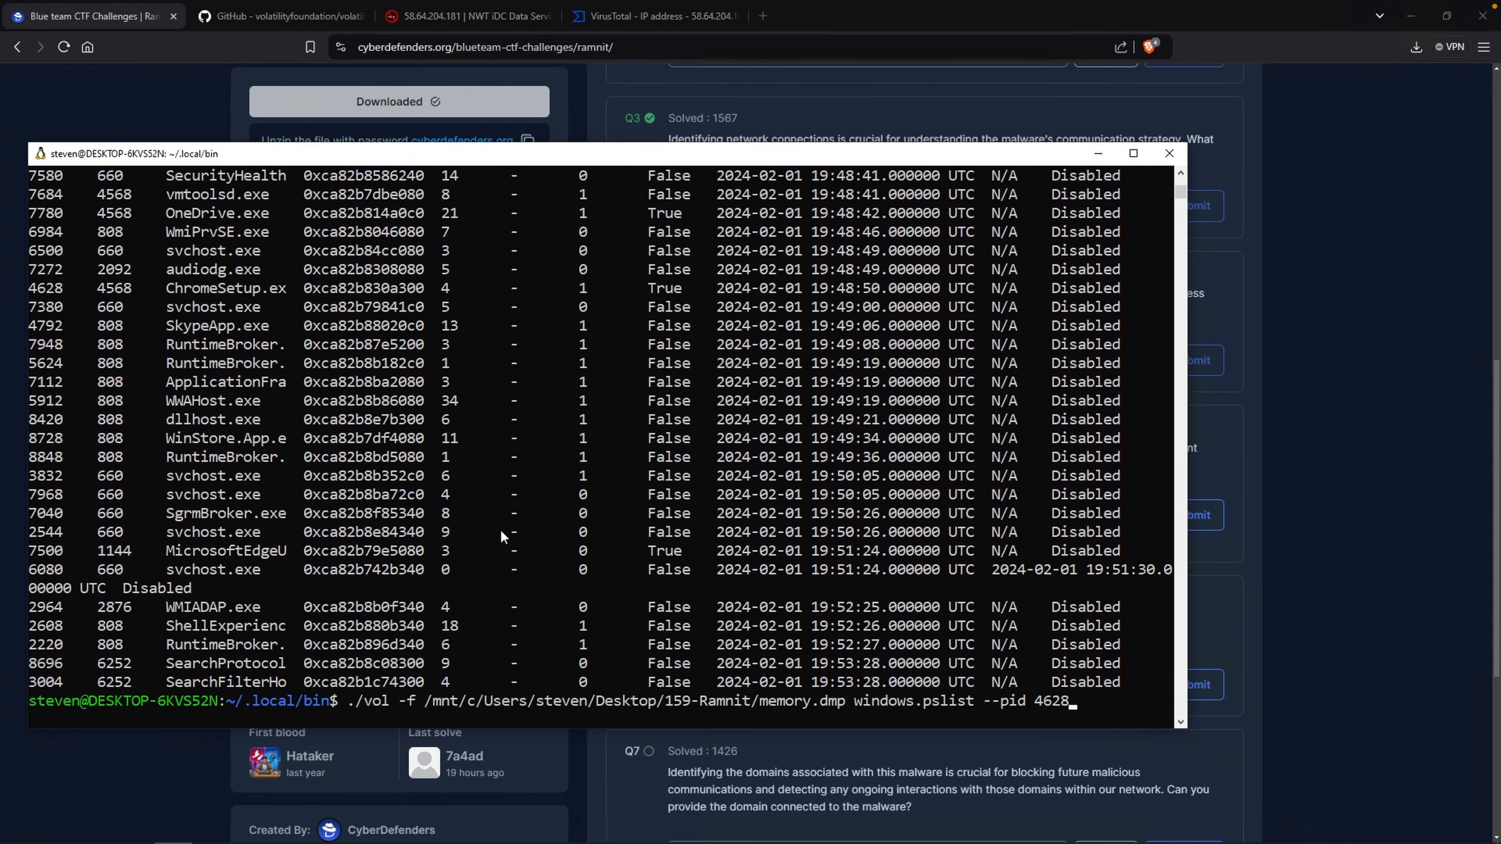
pyautogui.write('--dump')
pyautogui.press('Return')
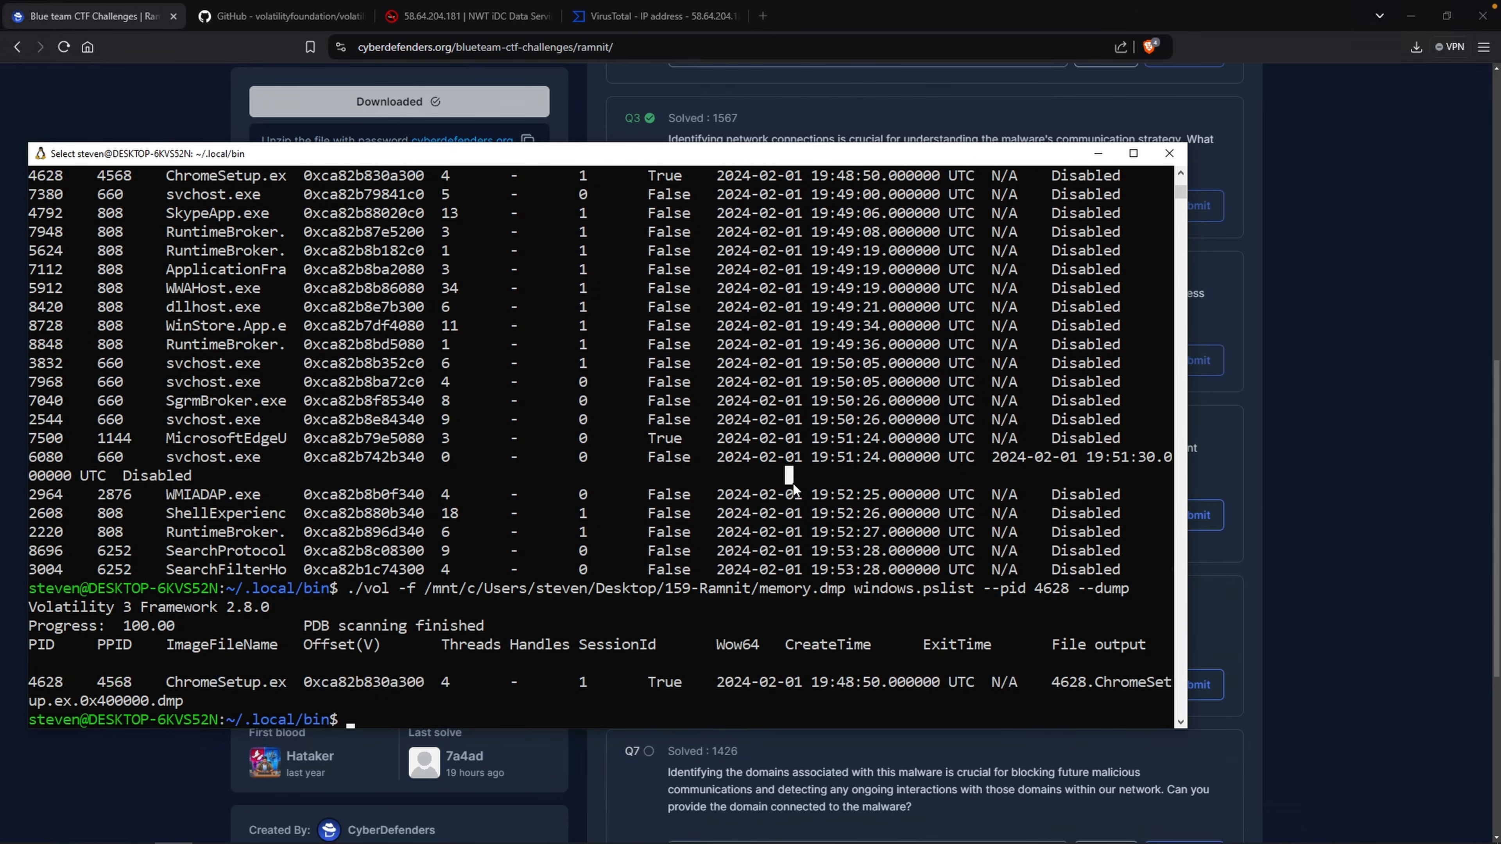
# List the directory and compute the sha1sum of the dumped 4628.ChromeSetup.ex.0x400000.dmp file.
pyautogui.write('ls')
pyautogui.press('Return')
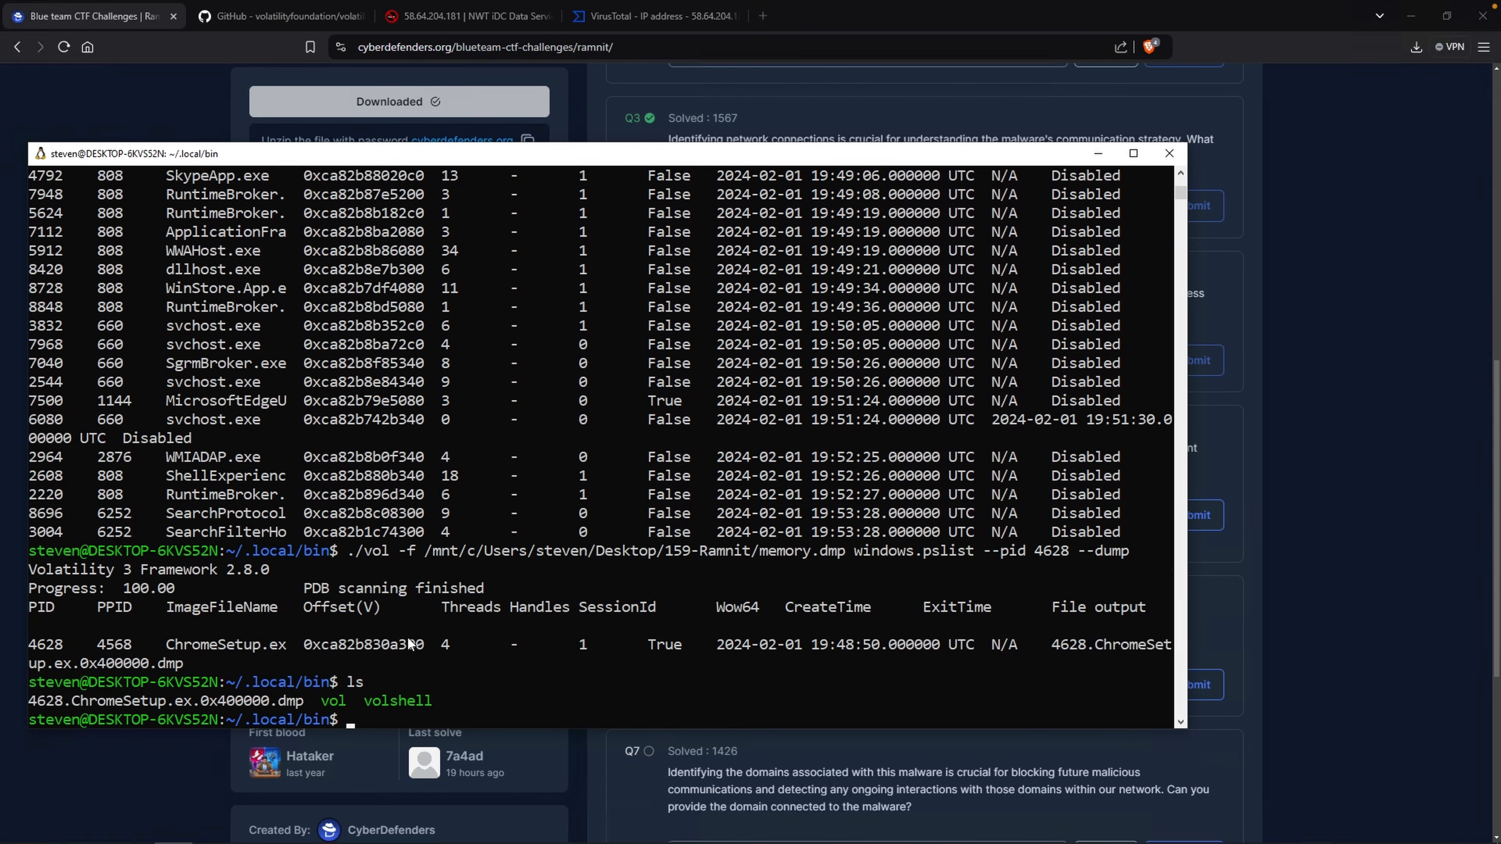
pyautogui.moveTo(309, 705); pyautogui.dragTo(29, 707)
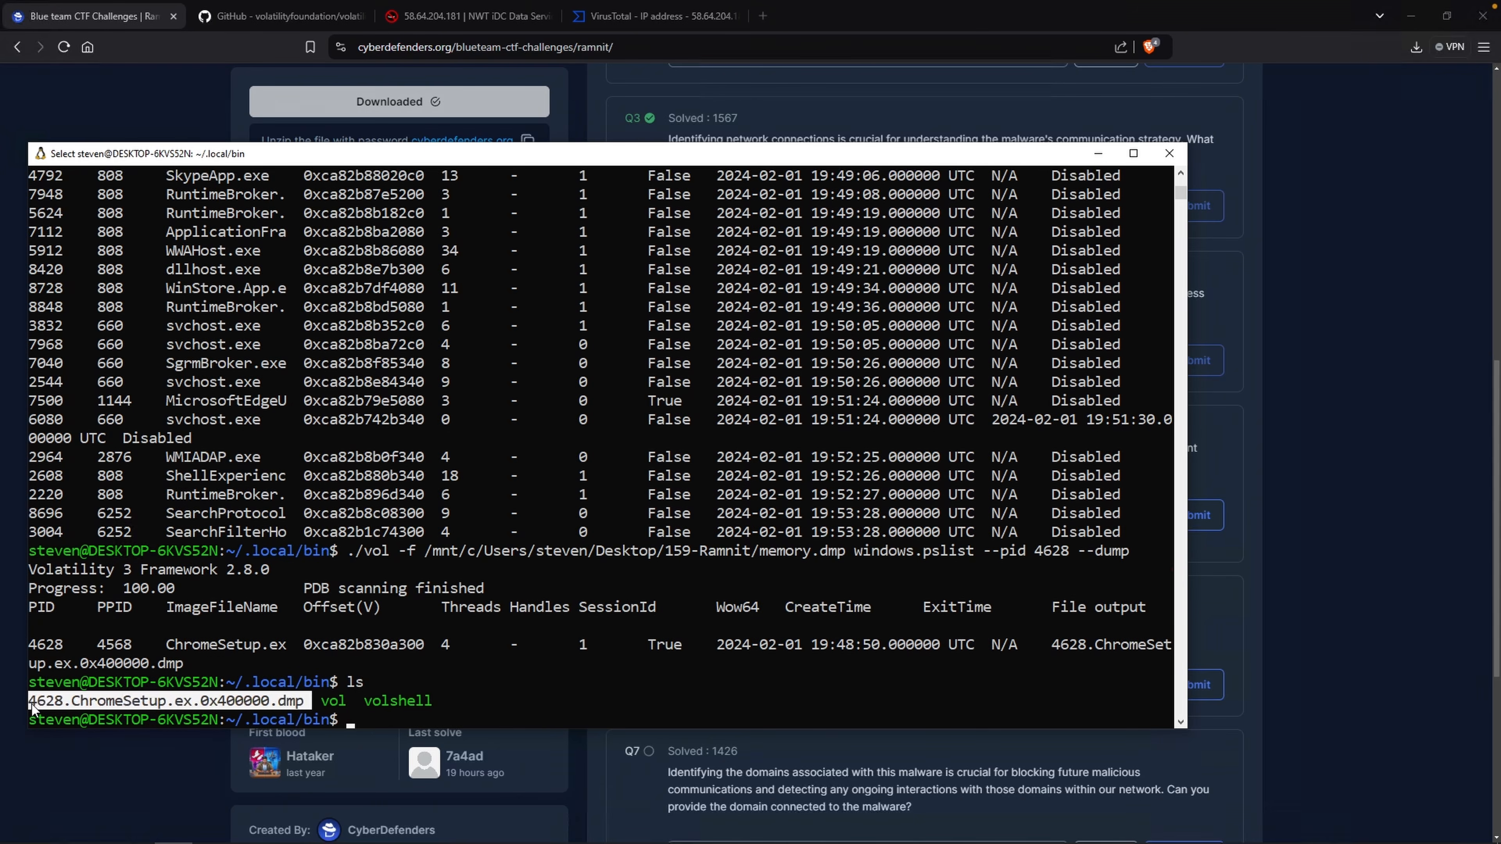
pyautogui.hotkey('ctrl', 'c')
pyautogui.write('sha')
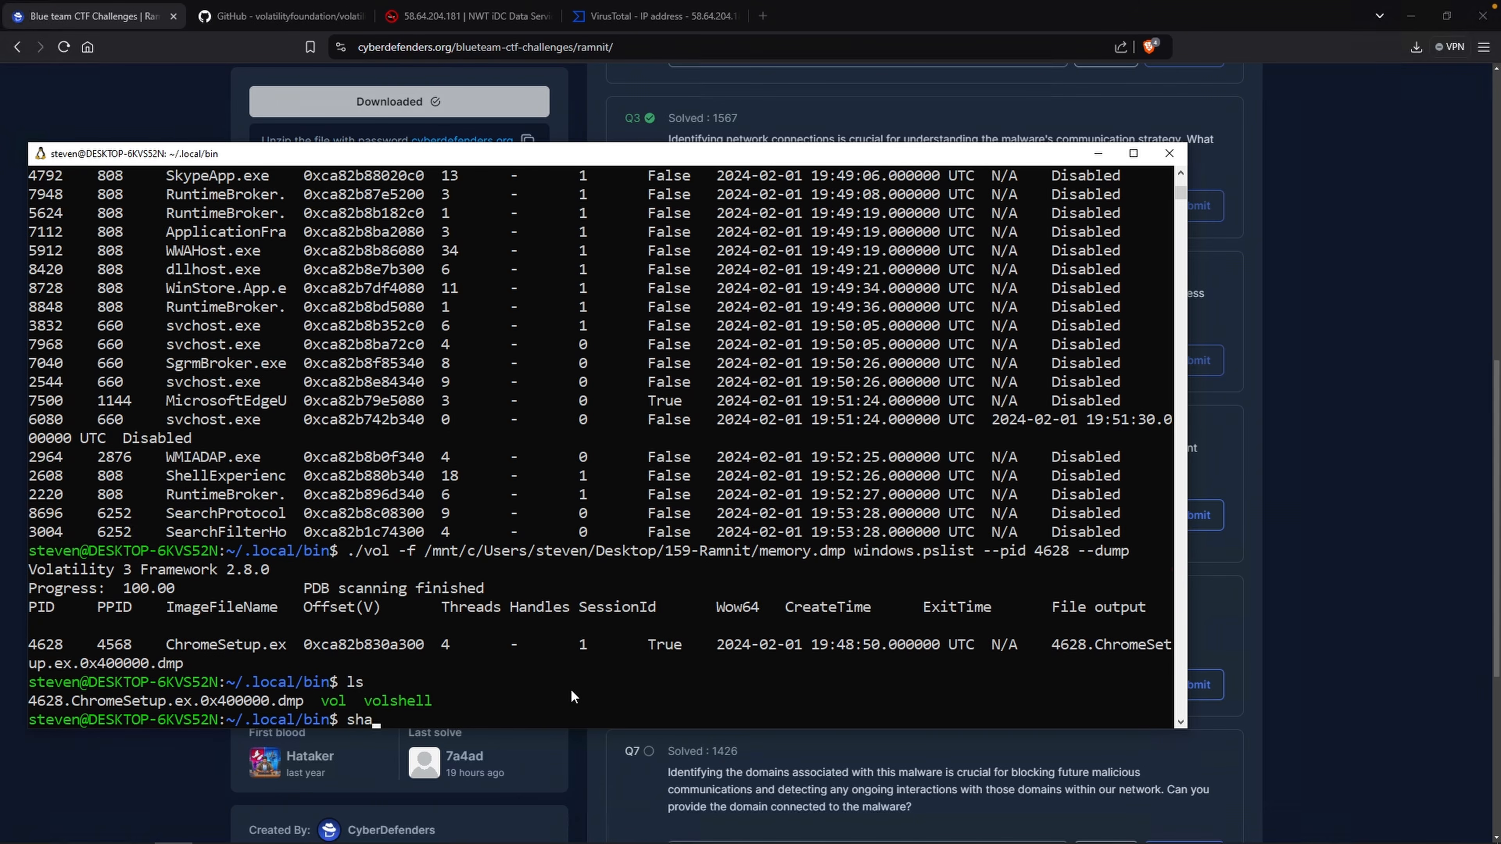
pyautogui.write('1sum 4628')
pyautogui.press('Tab')
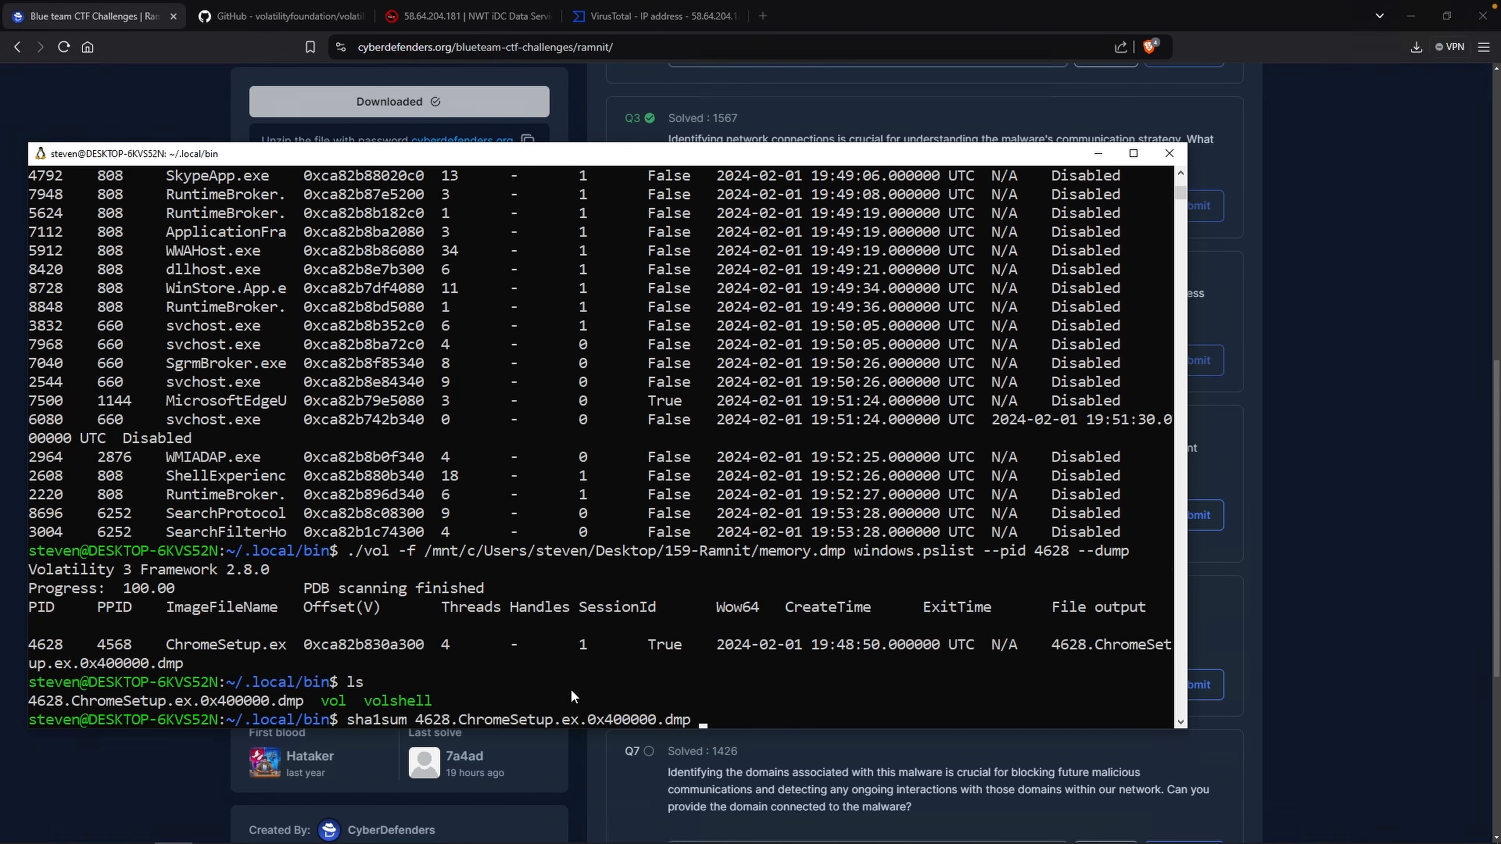
pyautogui.press('Return')
# Copy the new SHA1 hash and replace the fifth question's answer with it.
pyautogui.moveTo(30, 701); pyautogui.dragTo(377, 702)
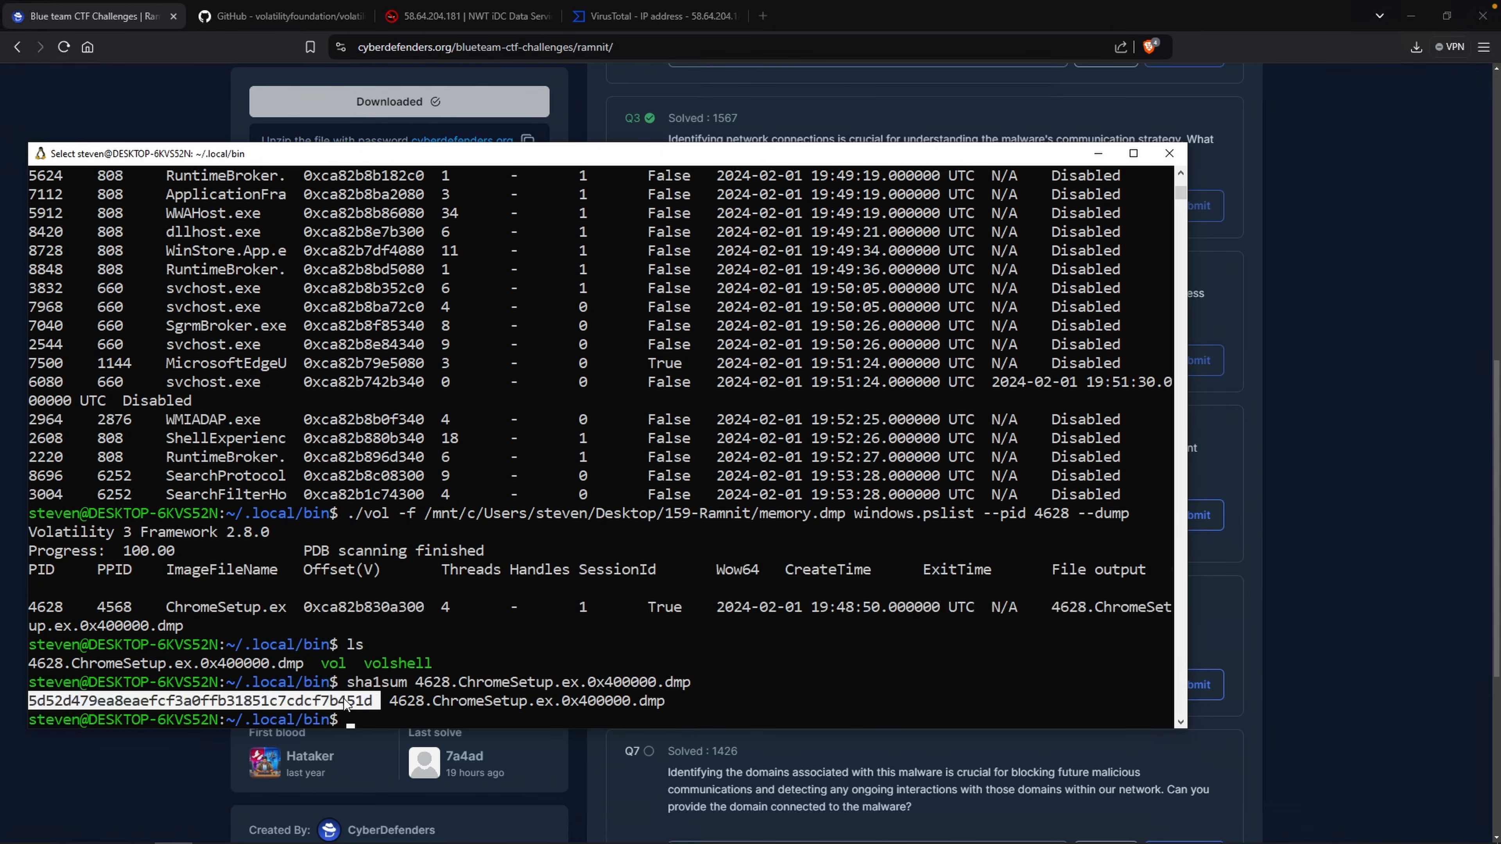
pyautogui.rightClick(344, 700)
pyautogui.click(1266, 358)
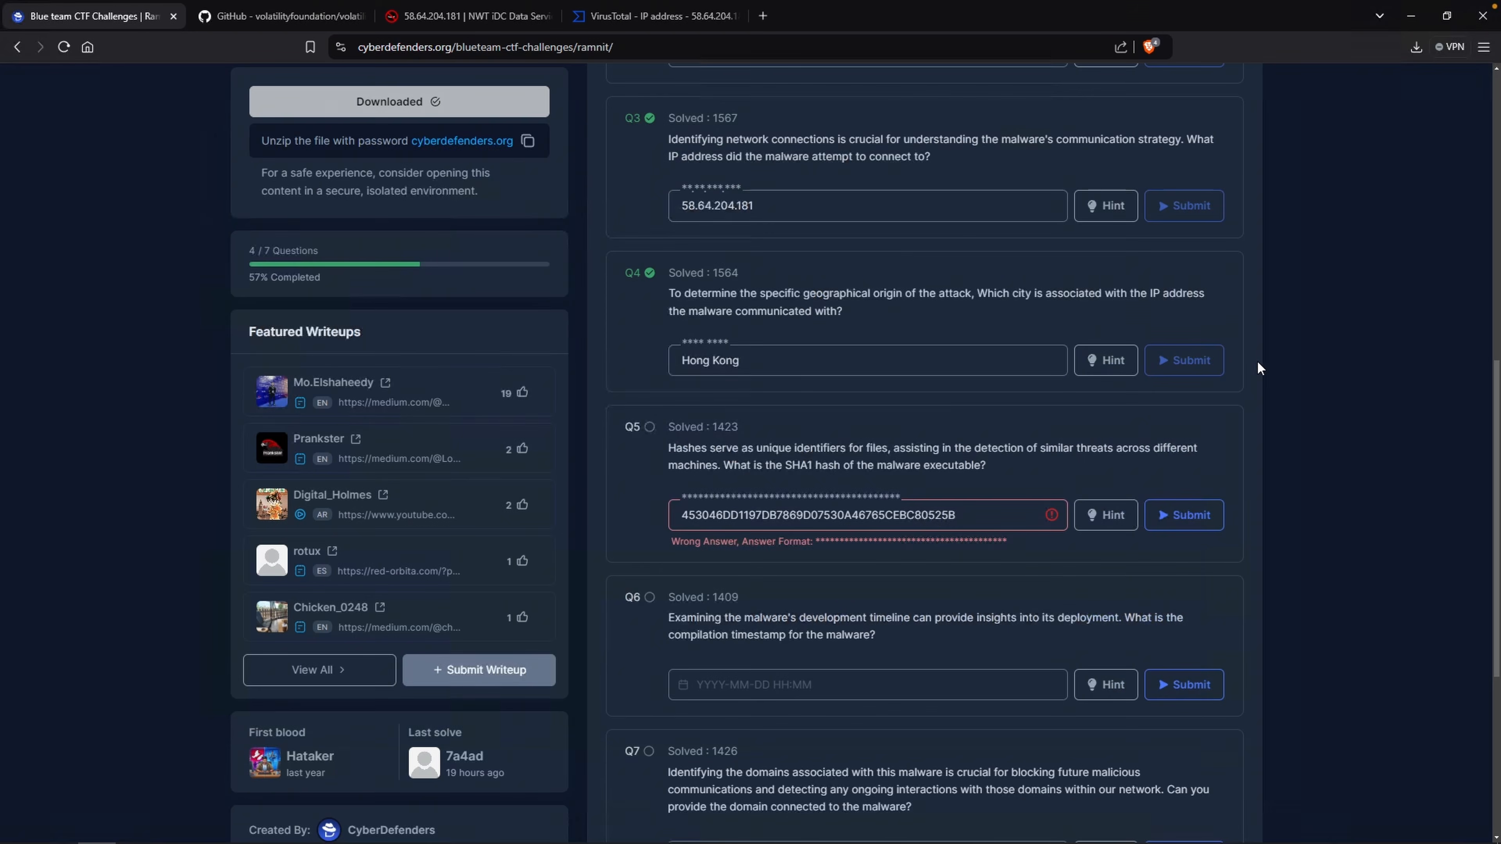
pyautogui.click(999, 514)
pyautogui.hotkey('ctrl', 'a')
pyautogui.hotkey('ctrl', 'v')
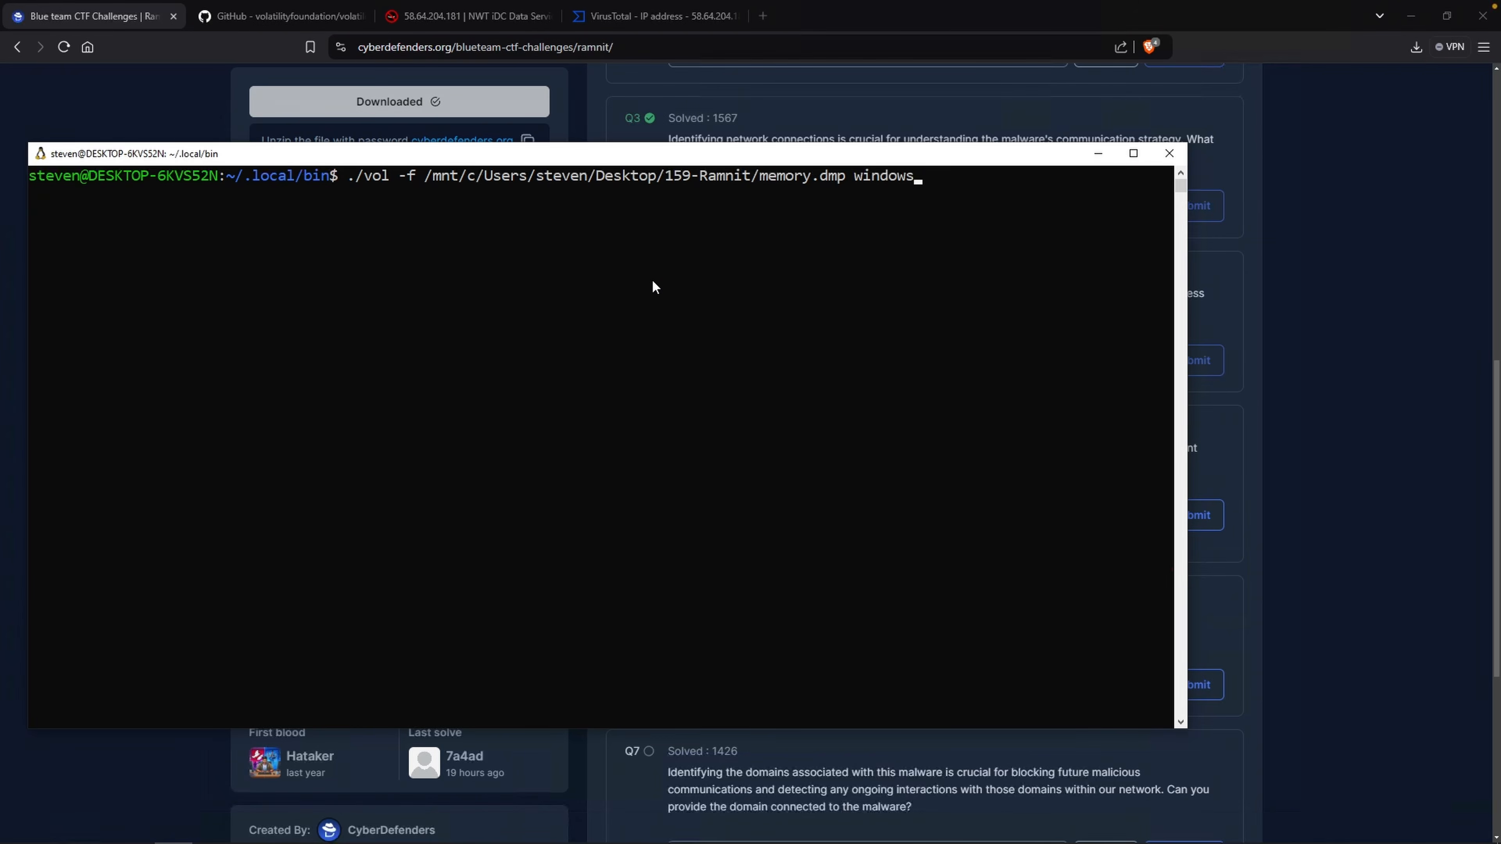
# Try to run Volatility's windows.dumpfiles plugin with --pid 4628 on the memory dump.
pyautogui.write('.dumpfiles --pid 4628')
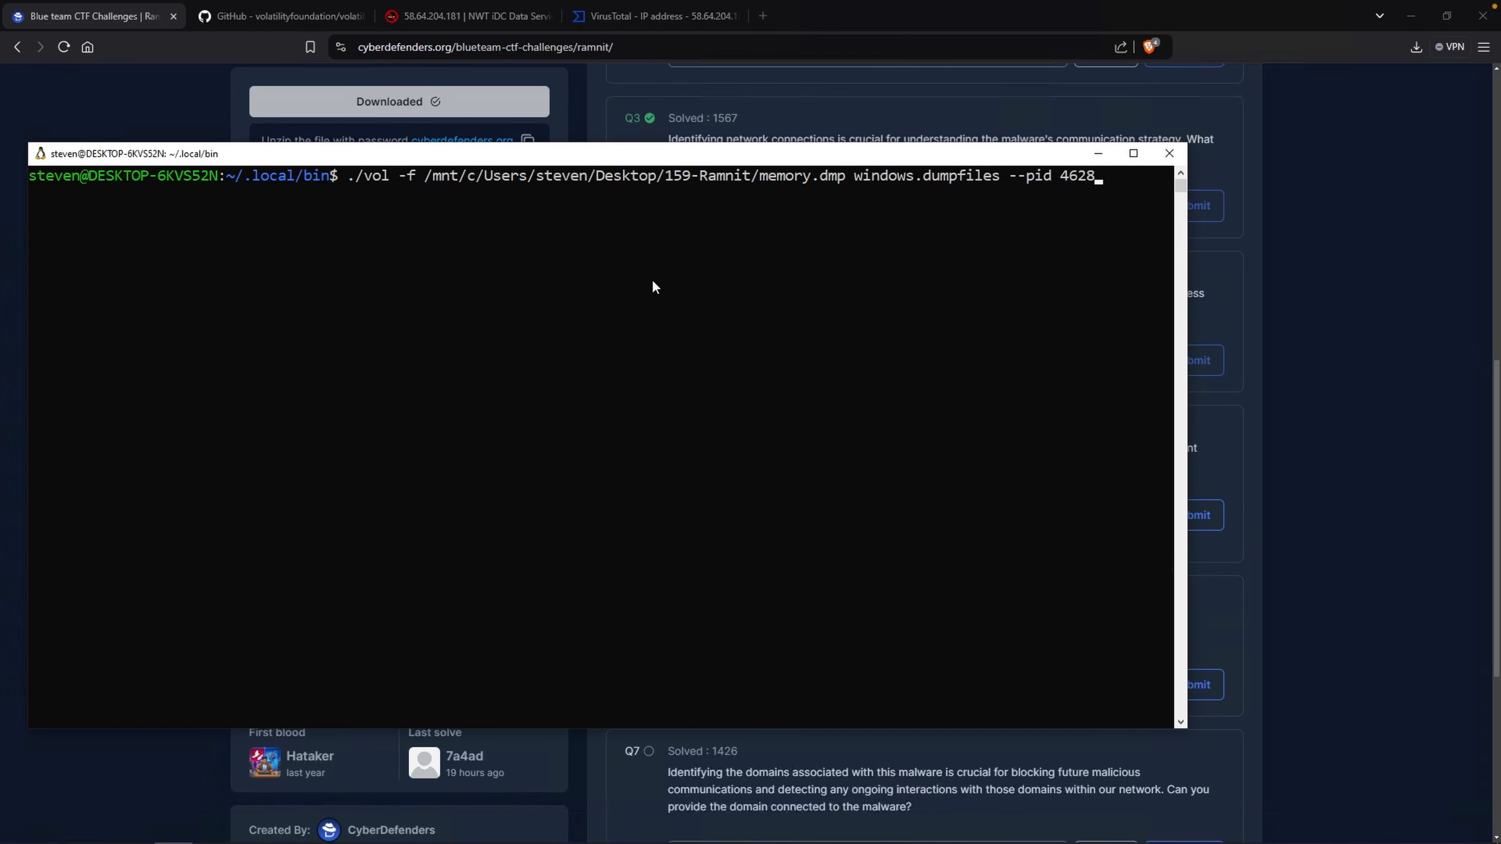
pyautogui.press('Return')
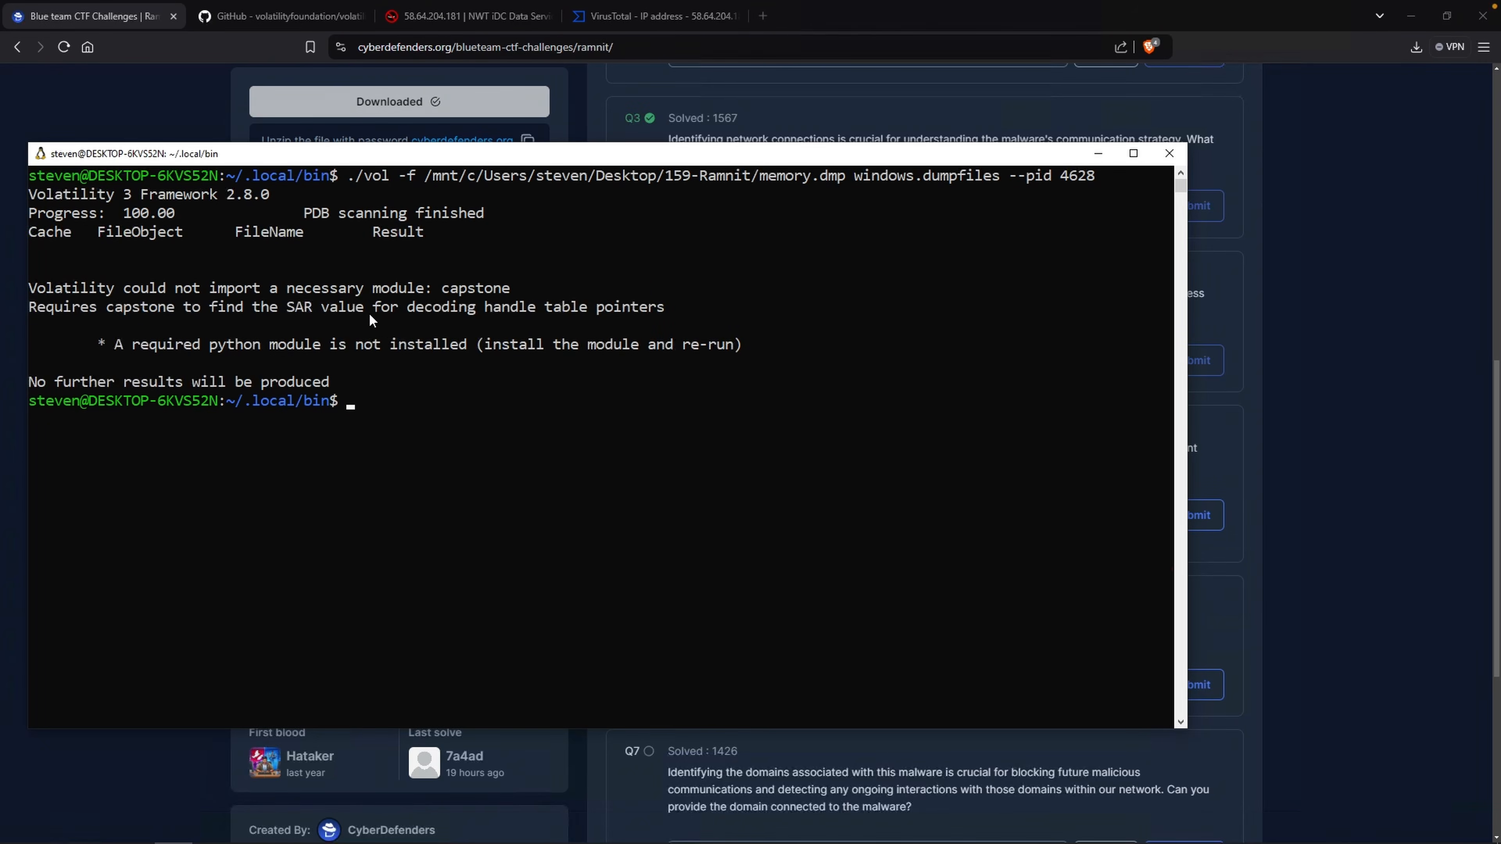
# Install the missing capstone Python module with pip install capstone.
pyautogui.moveTo(444, 290); pyautogui.dragTo(524, 291)
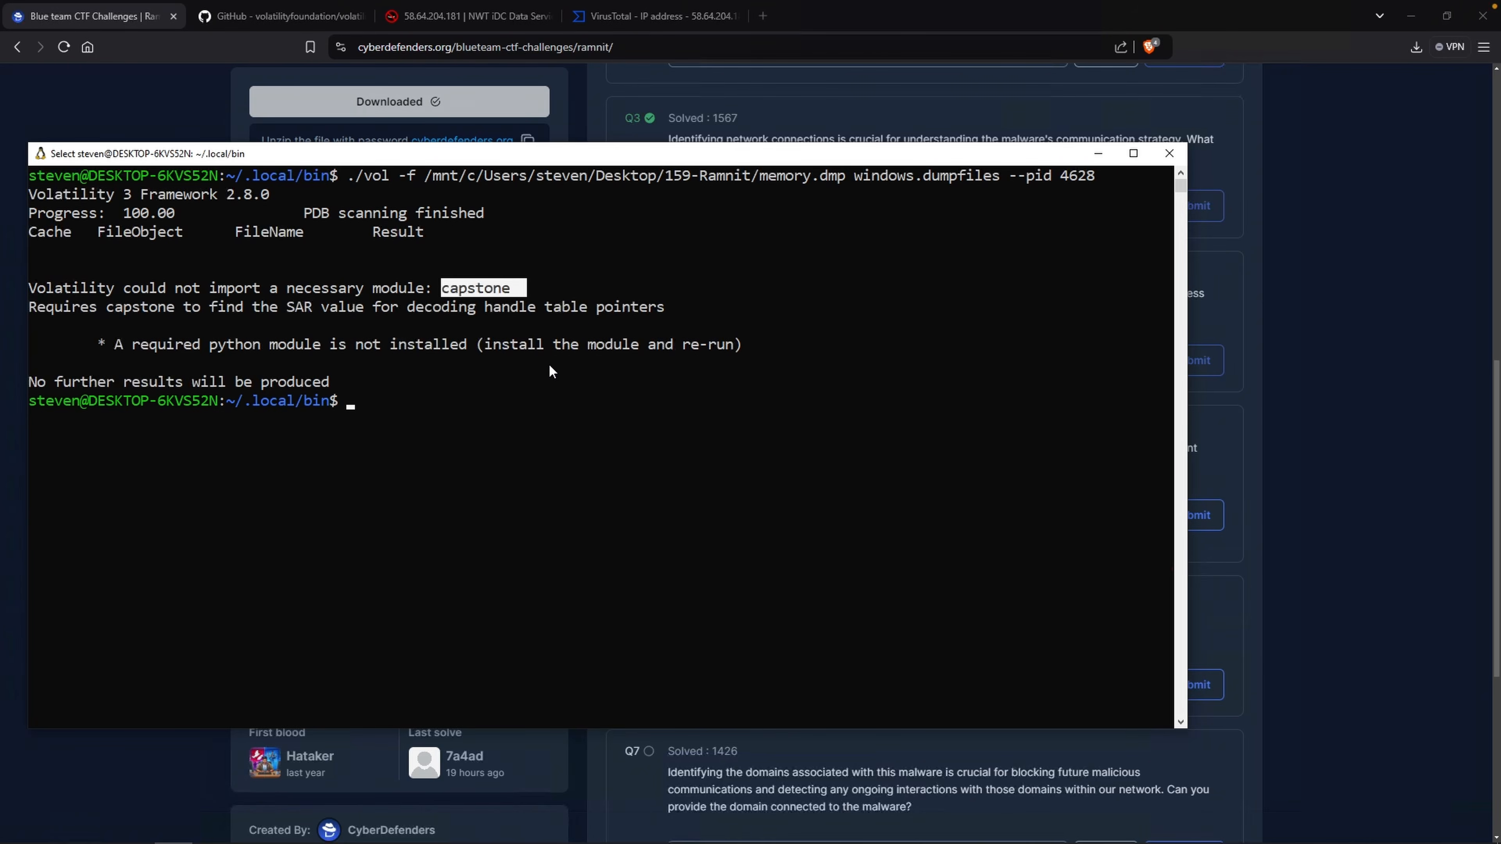
pyautogui.click(489, 397)
pyautogui.click(400, 502)
pyautogui.write('pip ins')
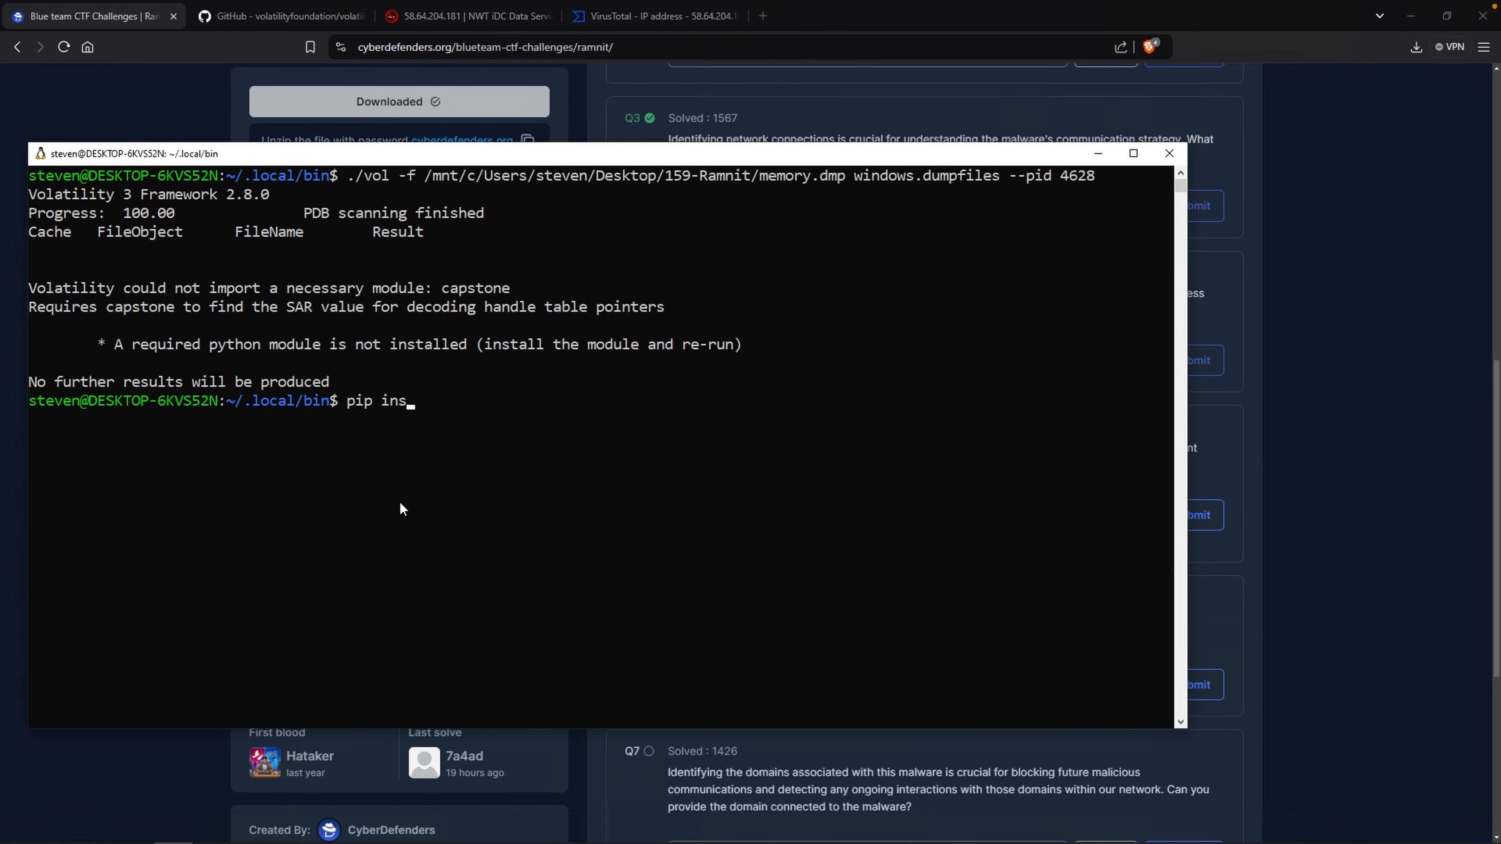
pyautogui.write('tall capstone')
pyautogui.press('Return')
# Rerun the windows.dumpfiles plugin for PID 4628 on the memory dump.
pyautogui.press('Up')
pyautogui.press('Up')
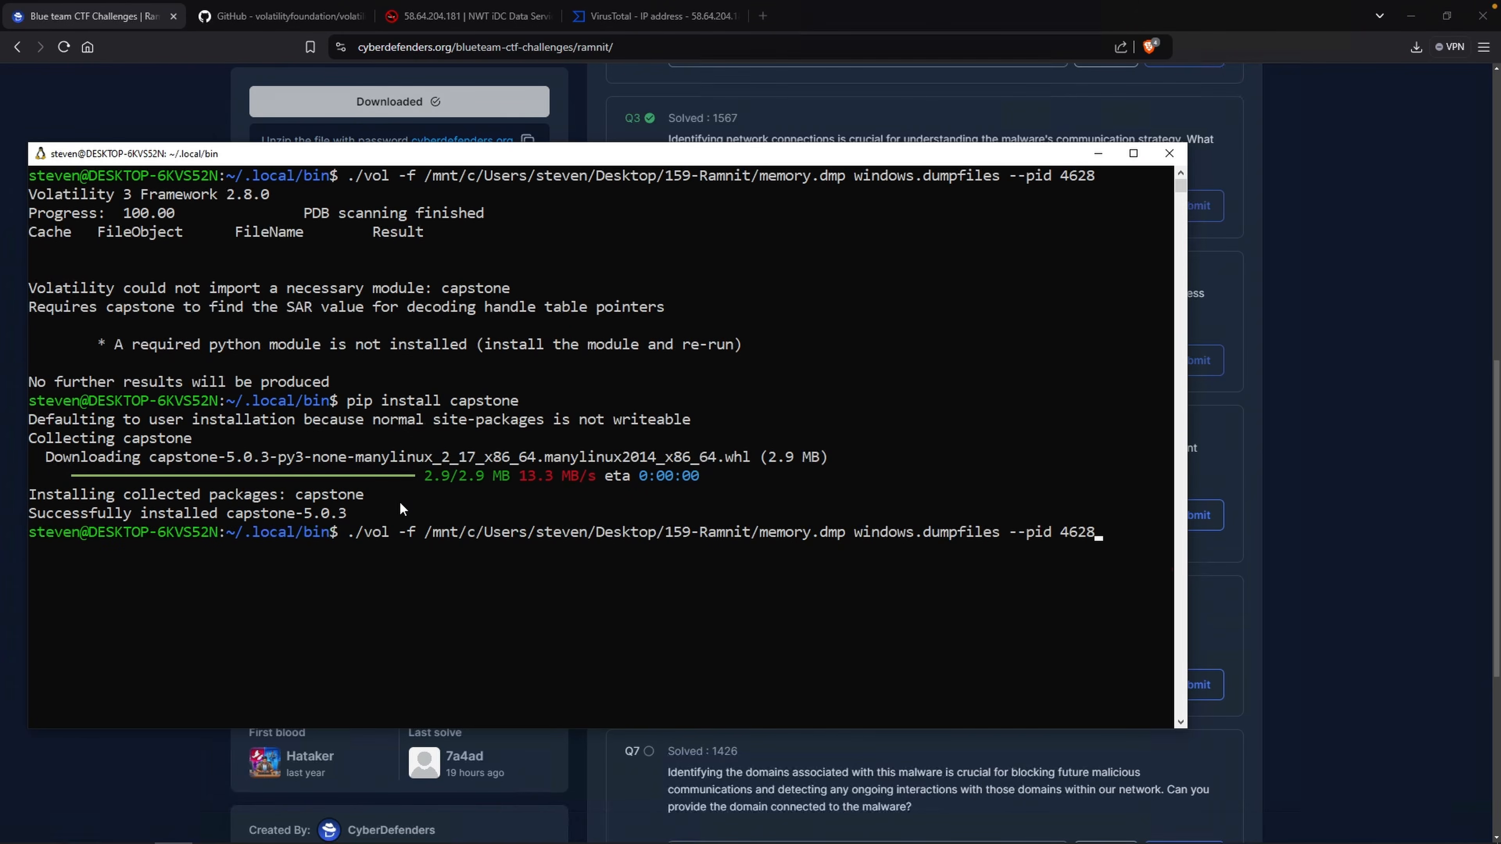
pyautogui.press('Return')
# Select the dumped ChromeSetup.exe image file name, then clear the terminal and list the directory contents.
pyautogui.scroll(5, 694, 559)
pyautogui.scroll(1, 691, 561)
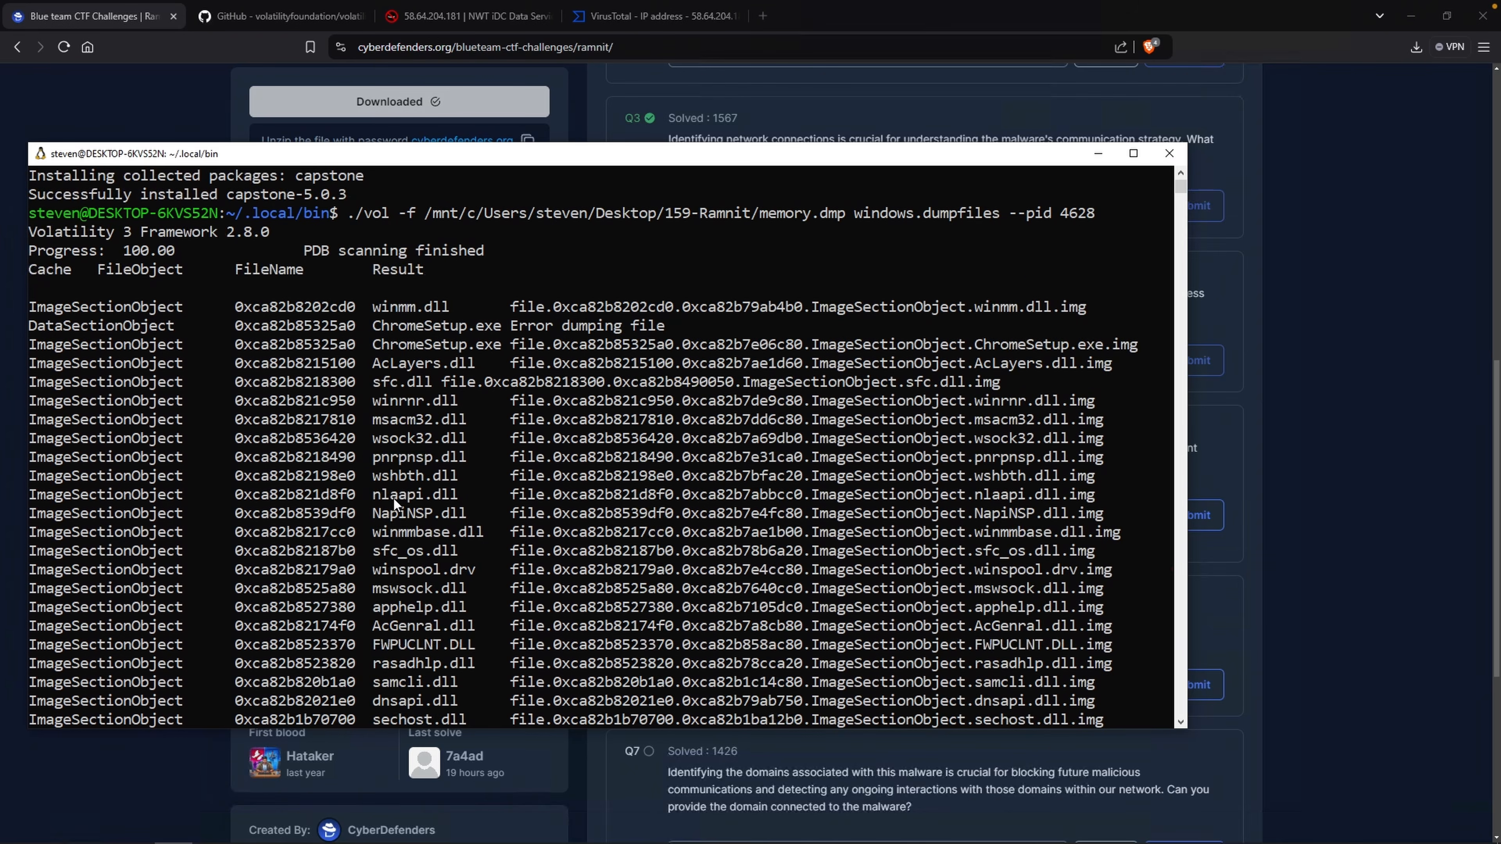
pyautogui.scroll(1, 395, 498)
pyautogui.click(379, 407)
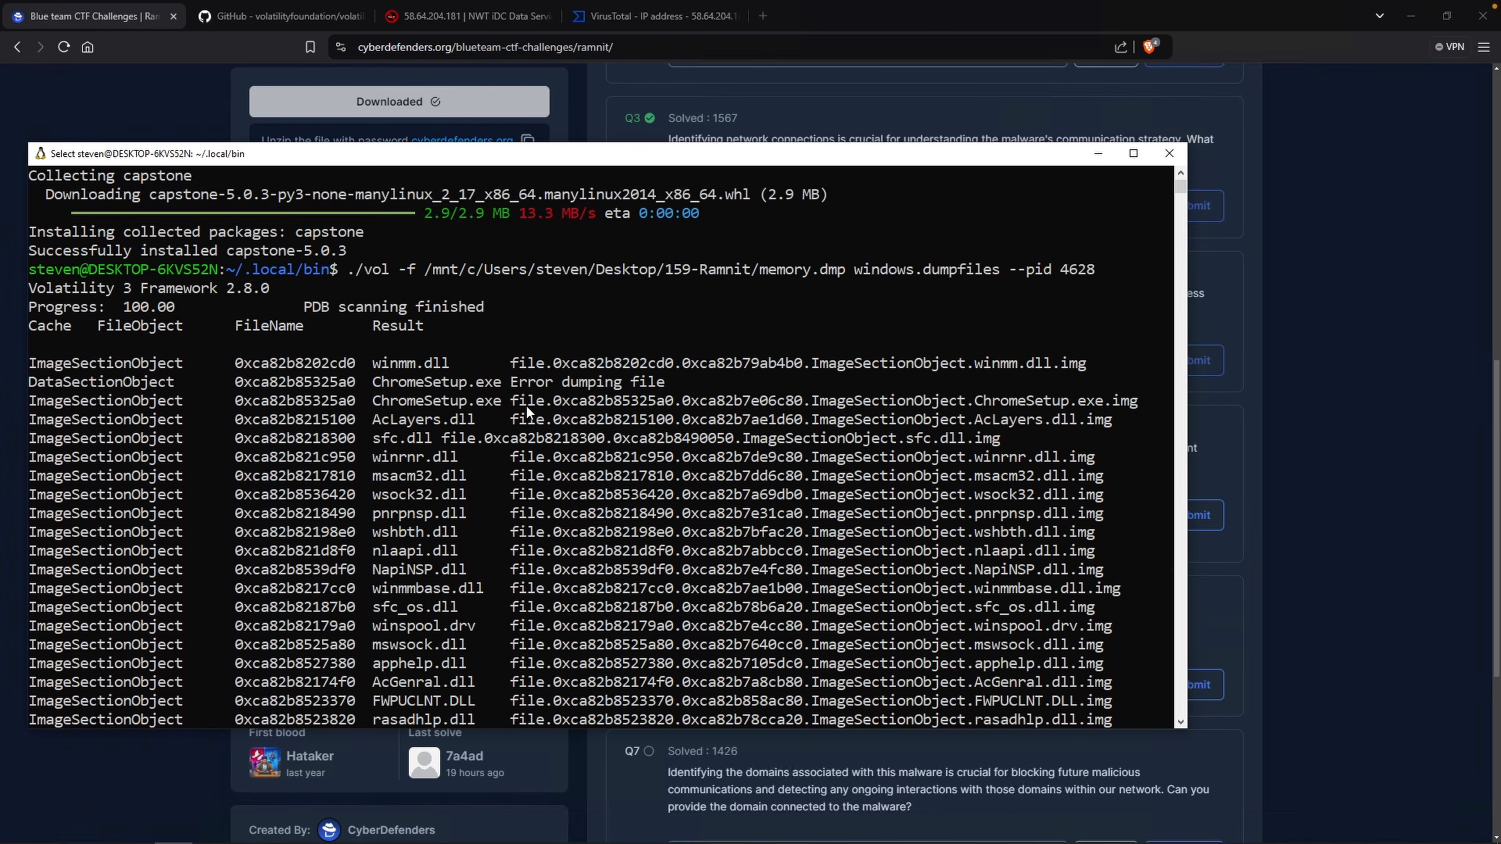
pyautogui.moveTo(695, 404); pyautogui.dragTo(1072, 396)
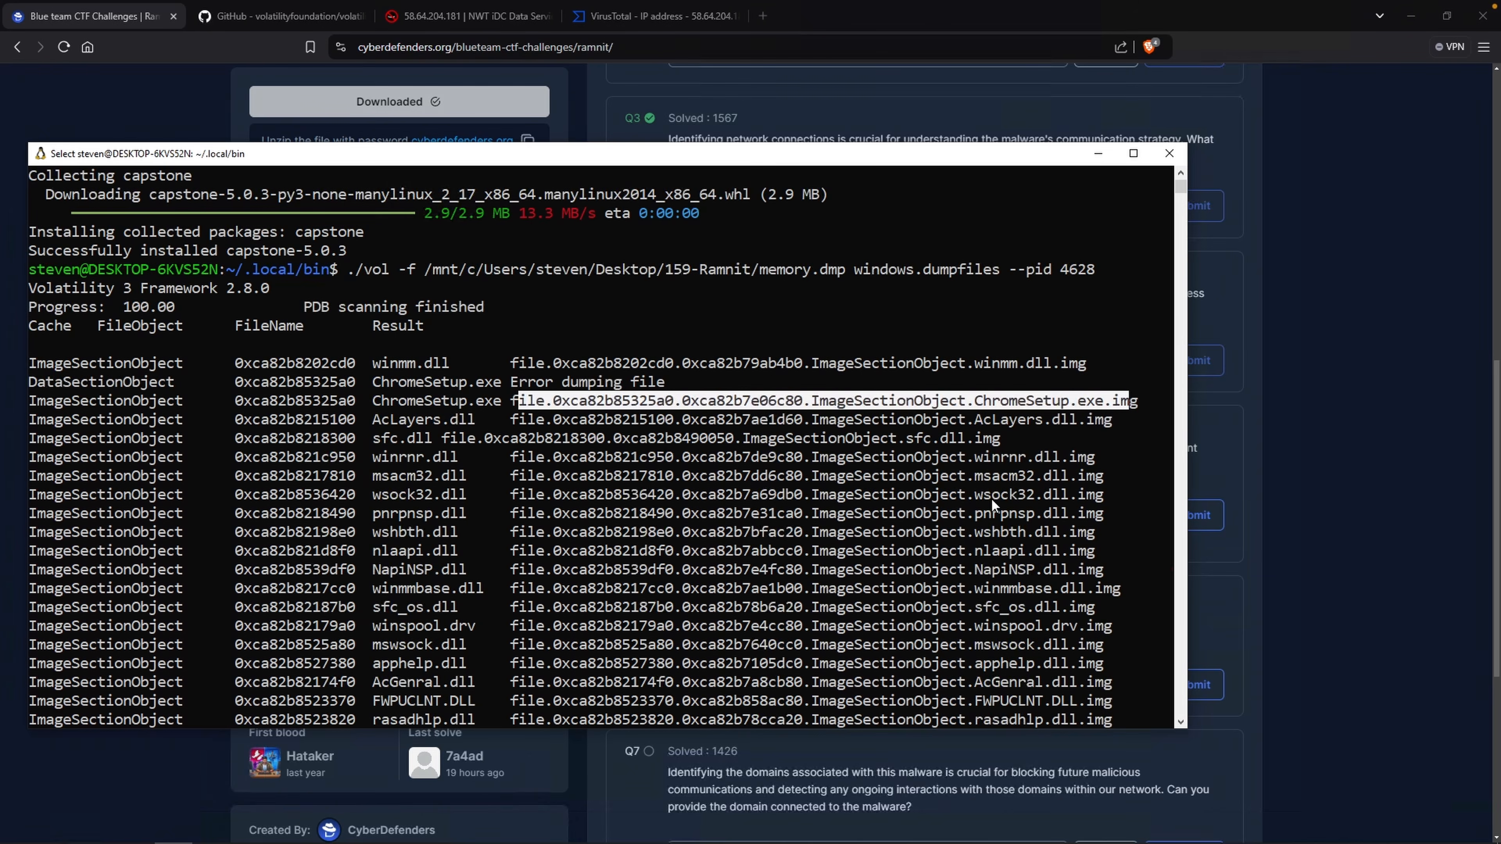
pyautogui.write('clear')
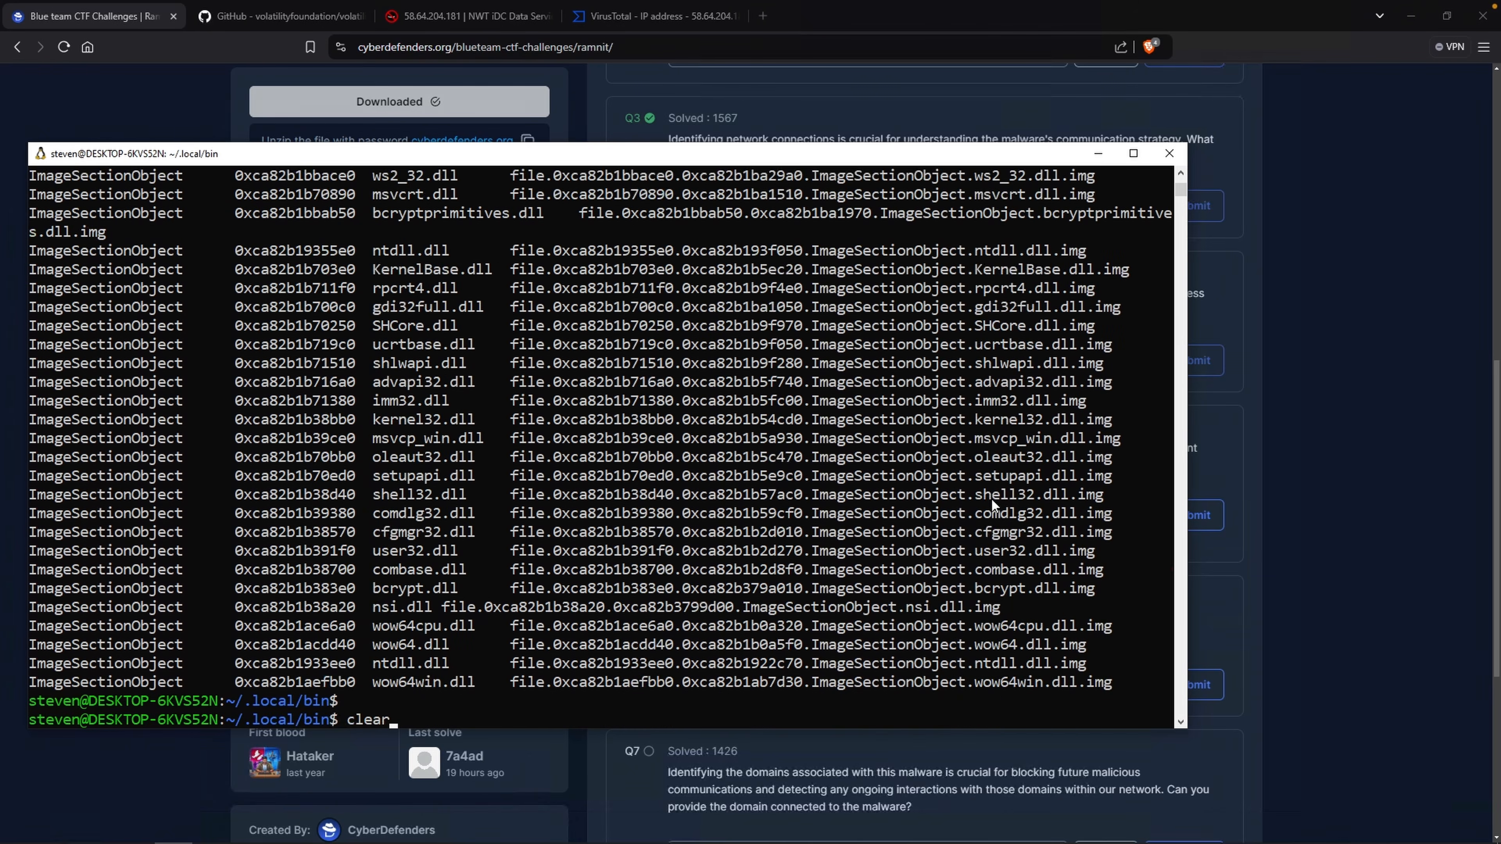
pyautogui.press('Return')
pyautogui.write('ls')
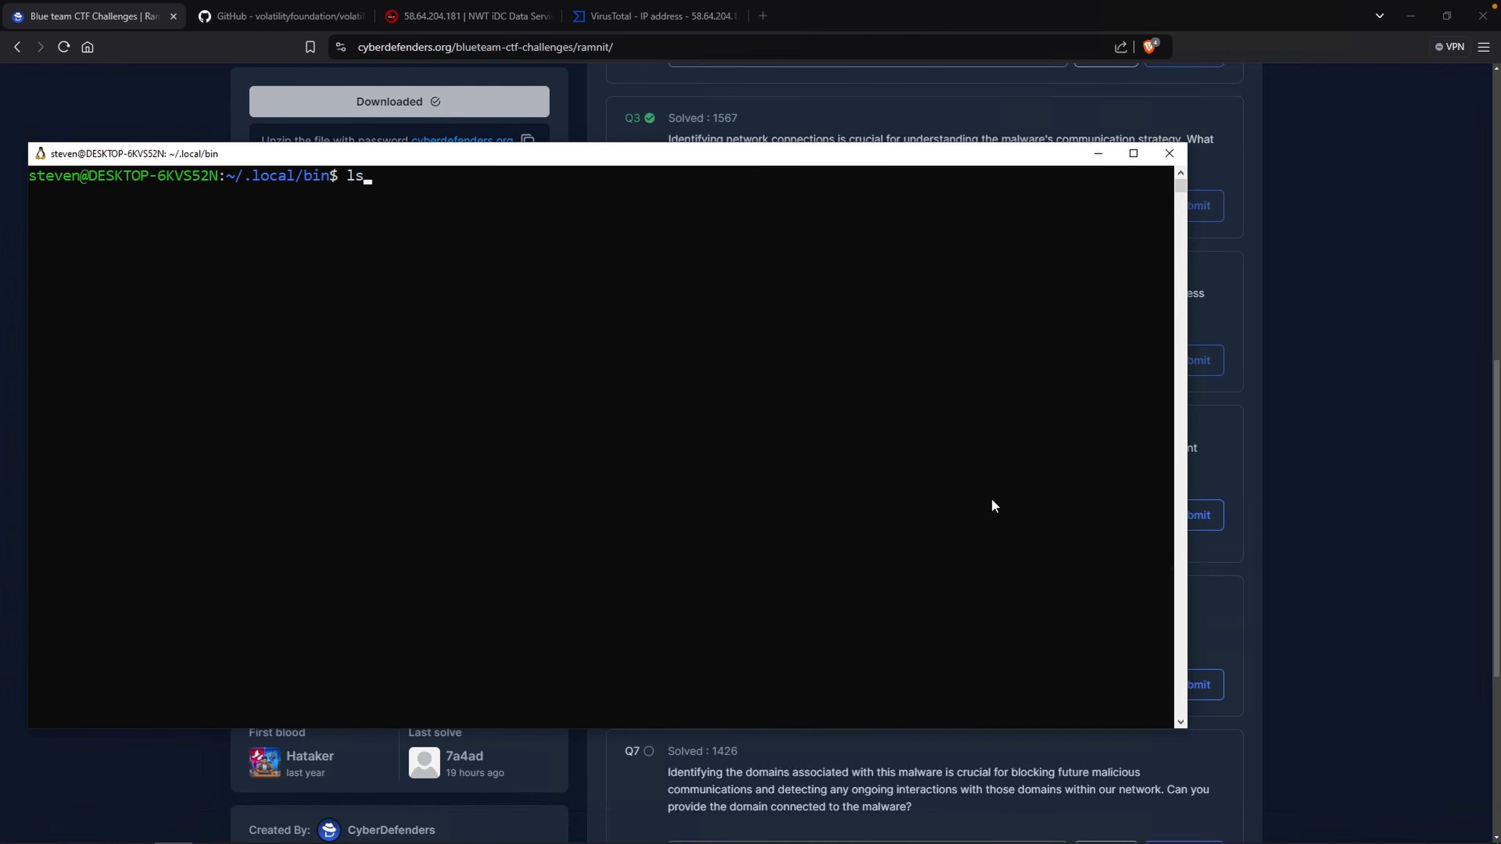
pyautogui.press('Return')
# Compute the sha1sum of file.0xca82b85325a0.0xca82b7e06c80.ImageSectionObject.ChromeSetup.exe.img.
pyautogui.moveTo(41, 612); pyautogui.dragTo(625, 631)
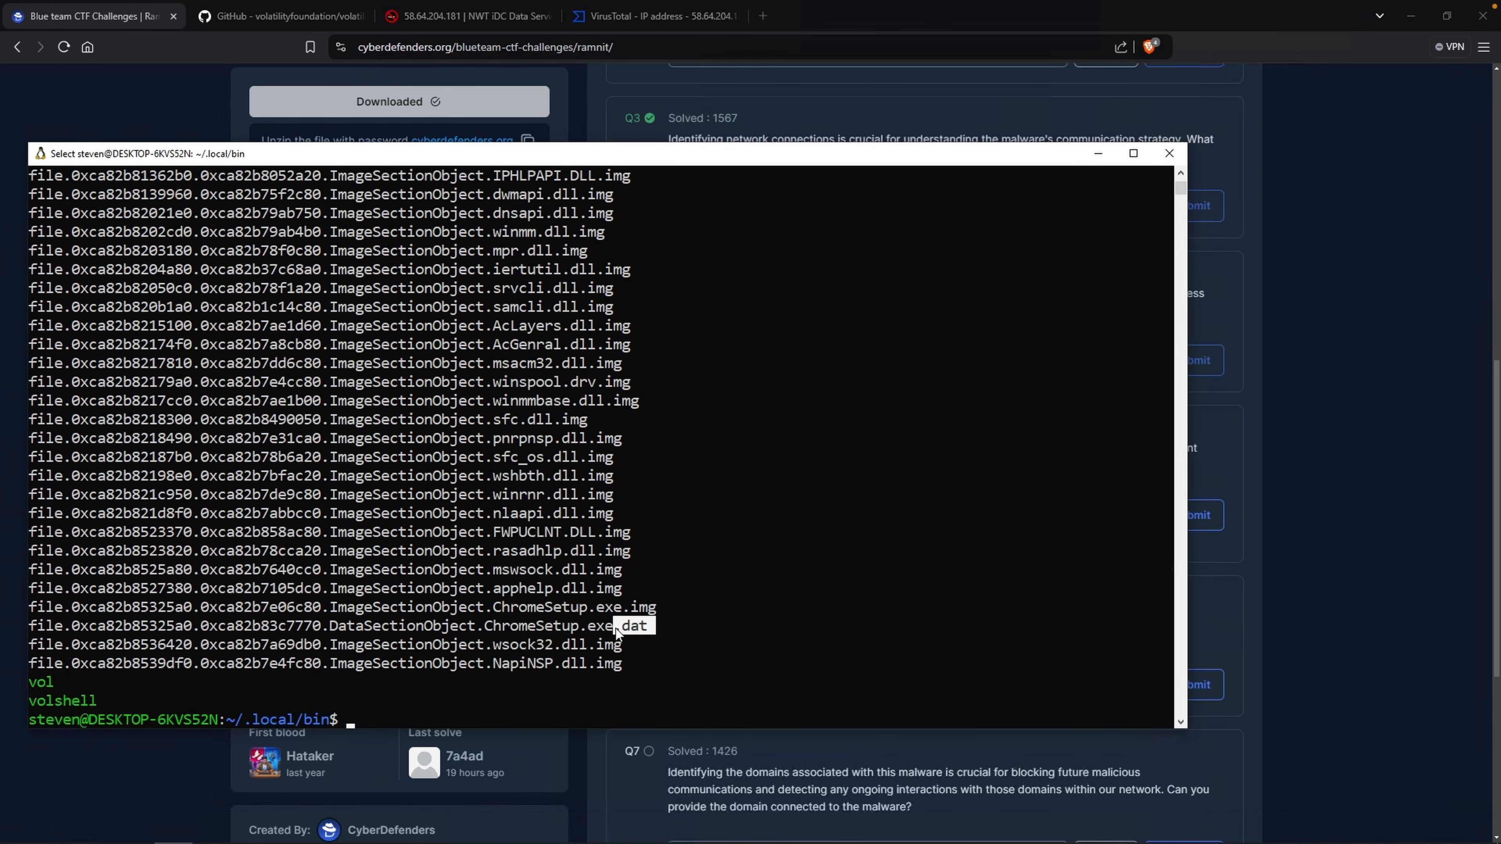
pyautogui.click(666, 625)
pyautogui.write('sha1sum')
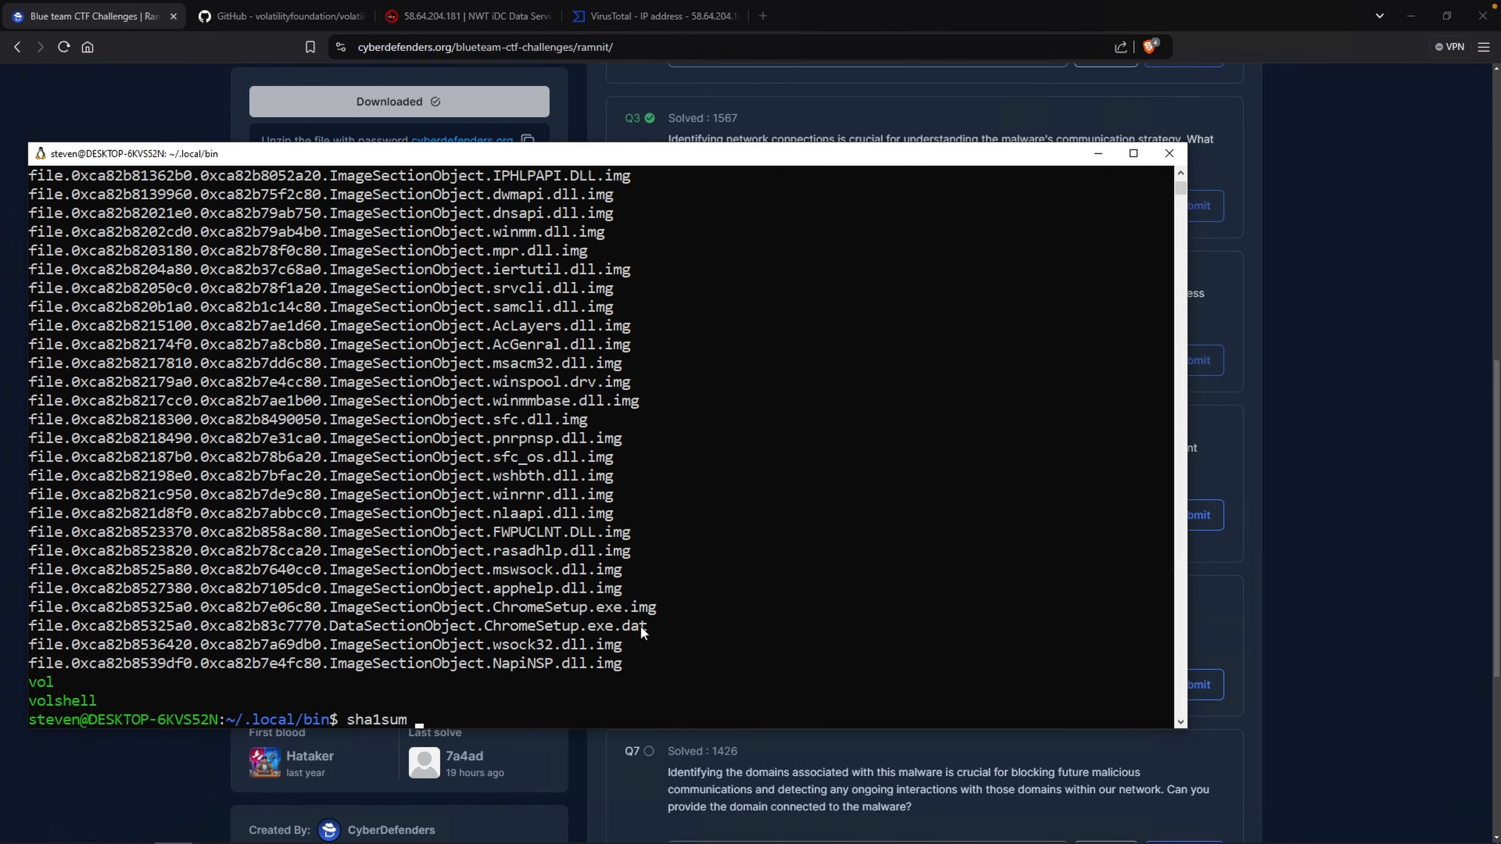
pyautogui.doubleClick(618, 609)
pyautogui.rightClick(606, 611)
pyautogui.rightClick(542, 686)
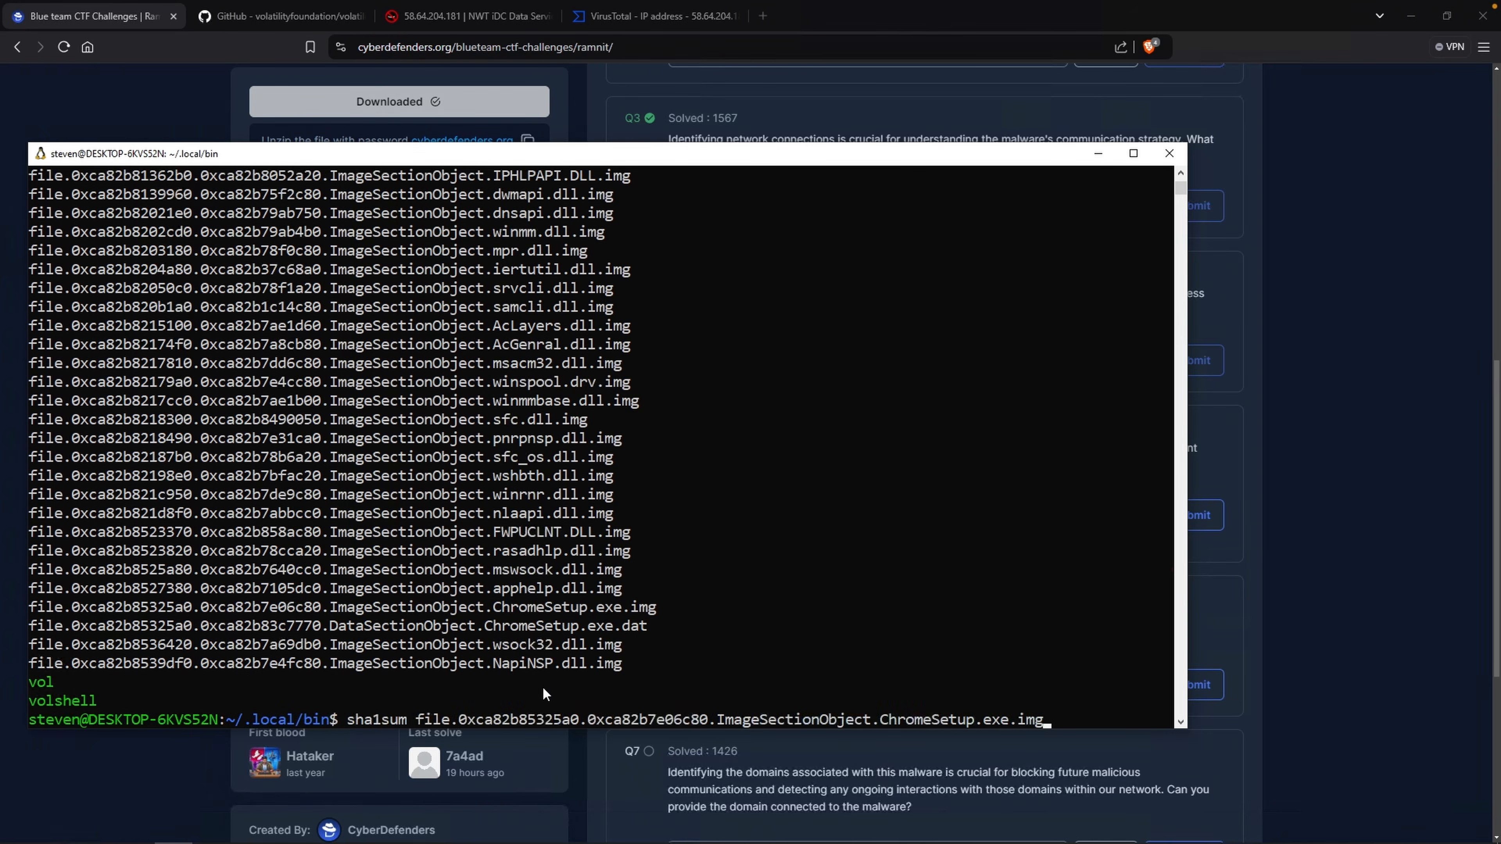
pyautogui.press('Return')
# Copy the resulting SHA1 hash and submit it as the fifth question's answer.
pyautogui.doubleClick(126, 704)
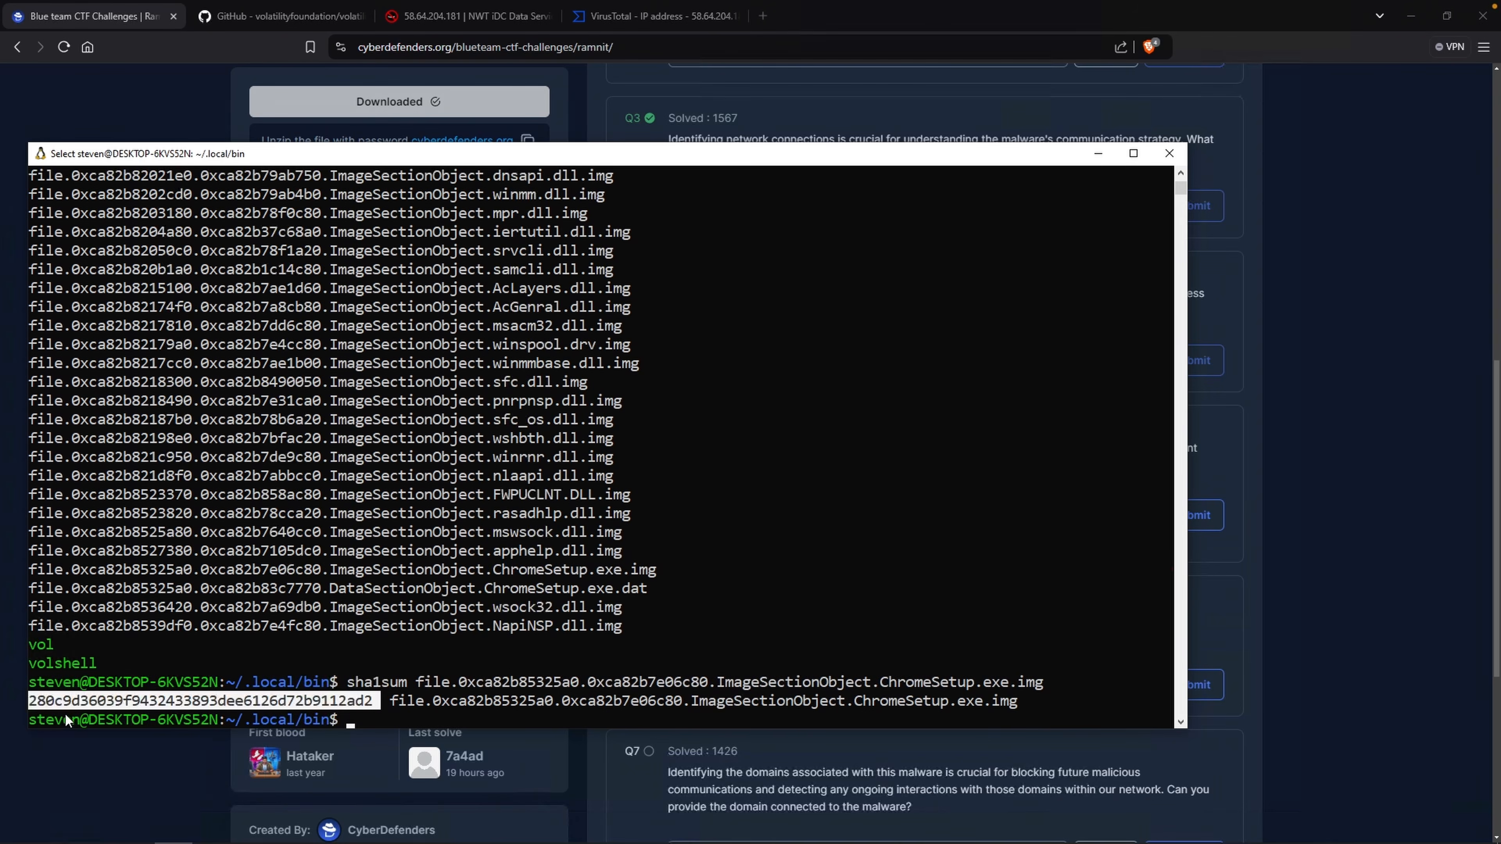
pyautogui.rightClick(359, 706)
pyautogui.hotkey('alt', 'Tab')
pyautogui.moveTo(942, 514); pyautogui.dragTo(679, 515)
pyautogui.hotkey('ctrl', 'v')
pyautogui.click(1217, 526)
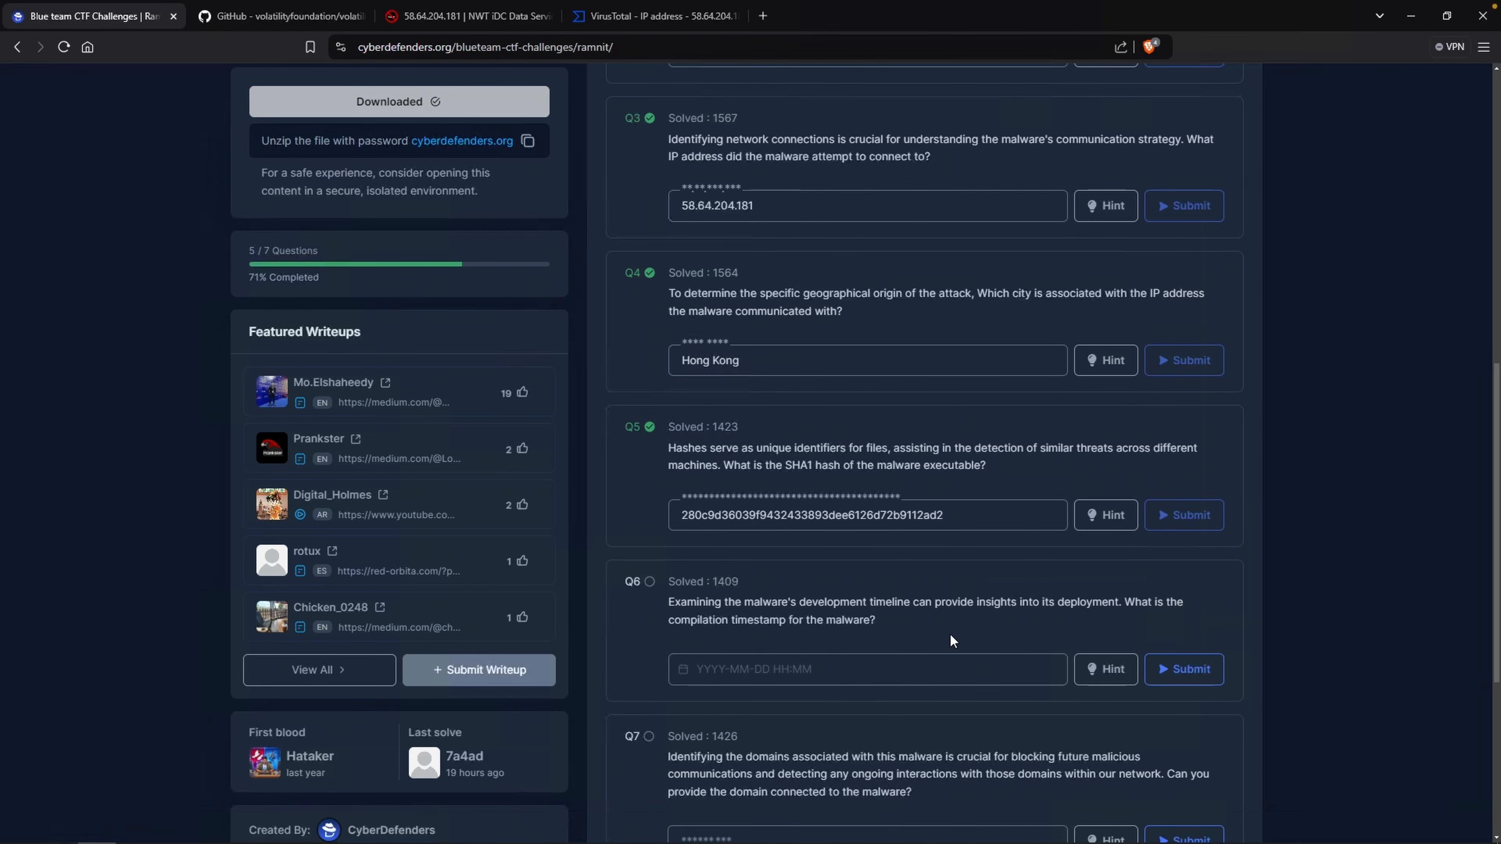
# Copy the fifth question's SHA1 hash and search VirusTotal for it.
pyautogui.doubleClick(926, 523)
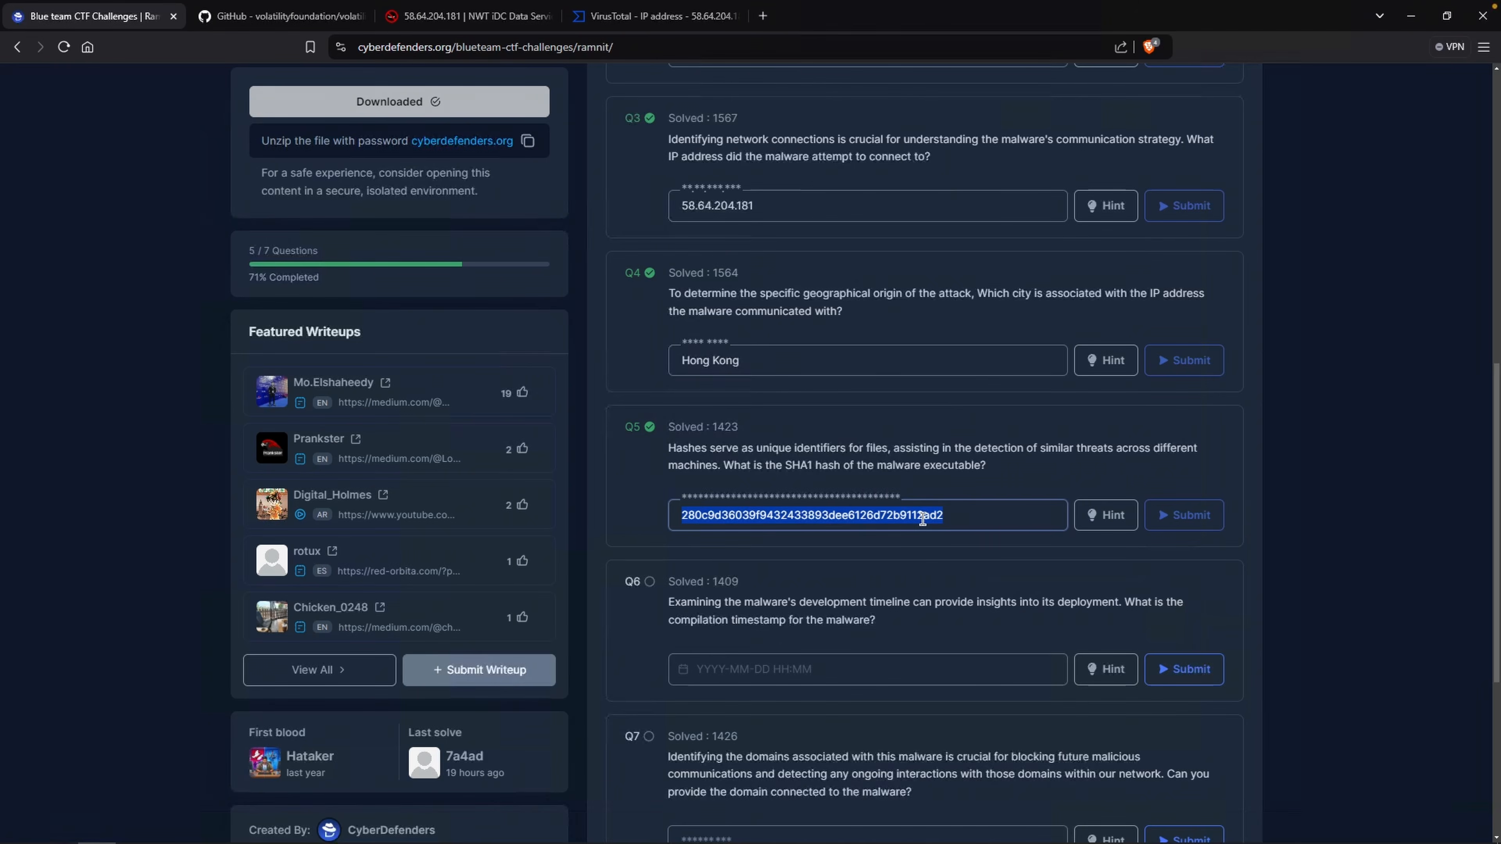
pyautogui.rightClick(927, 524)
pyautogui.click(938, 531)
pyautogui.click(646, 25)
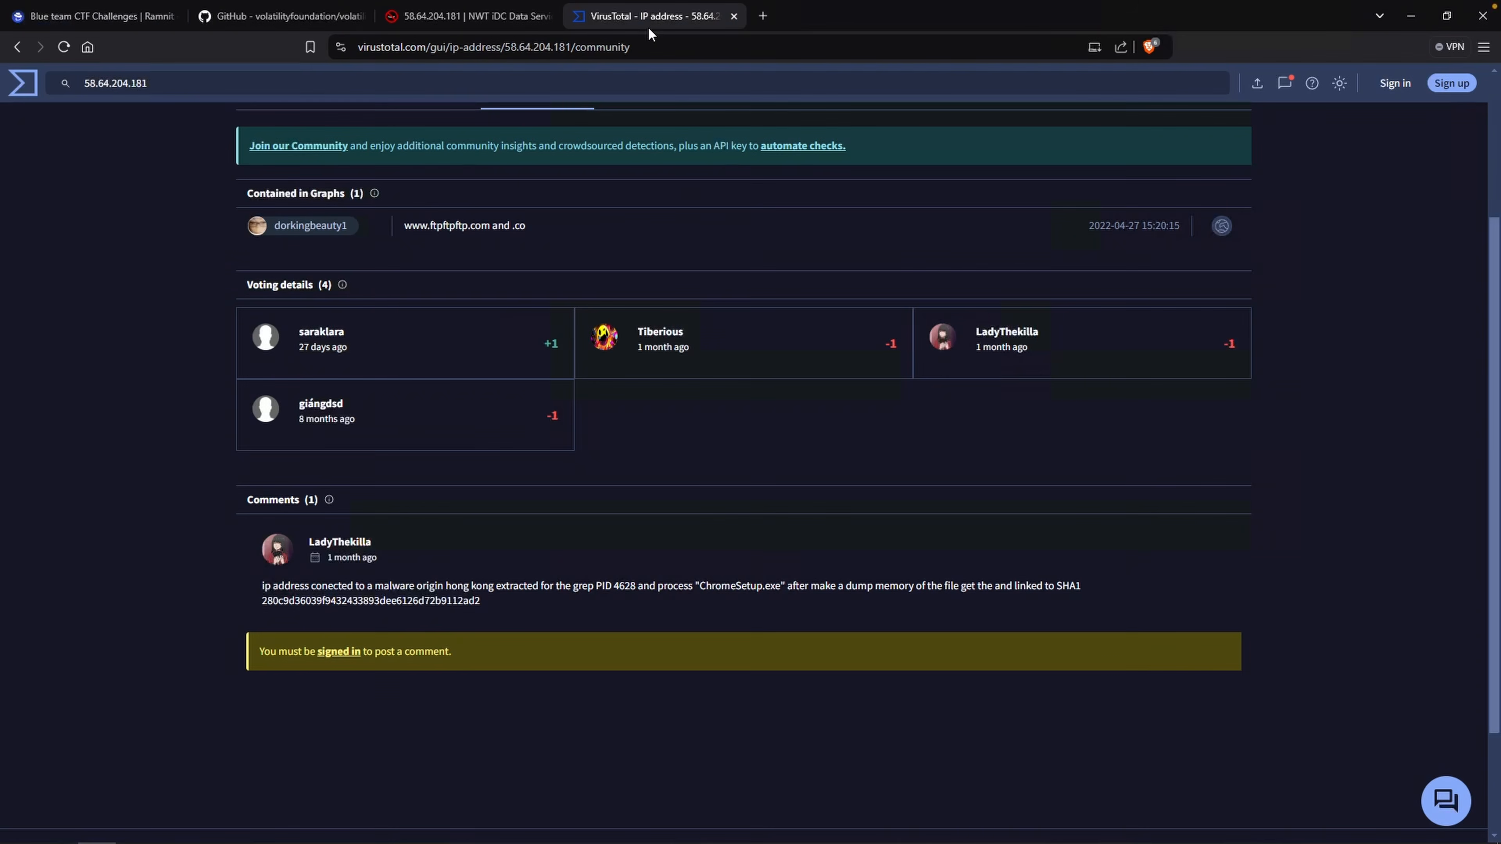
pyautogui.click(501, 86)
pyautogui.hotkey('ctrl', 'v')
pyautogui.press('Return')
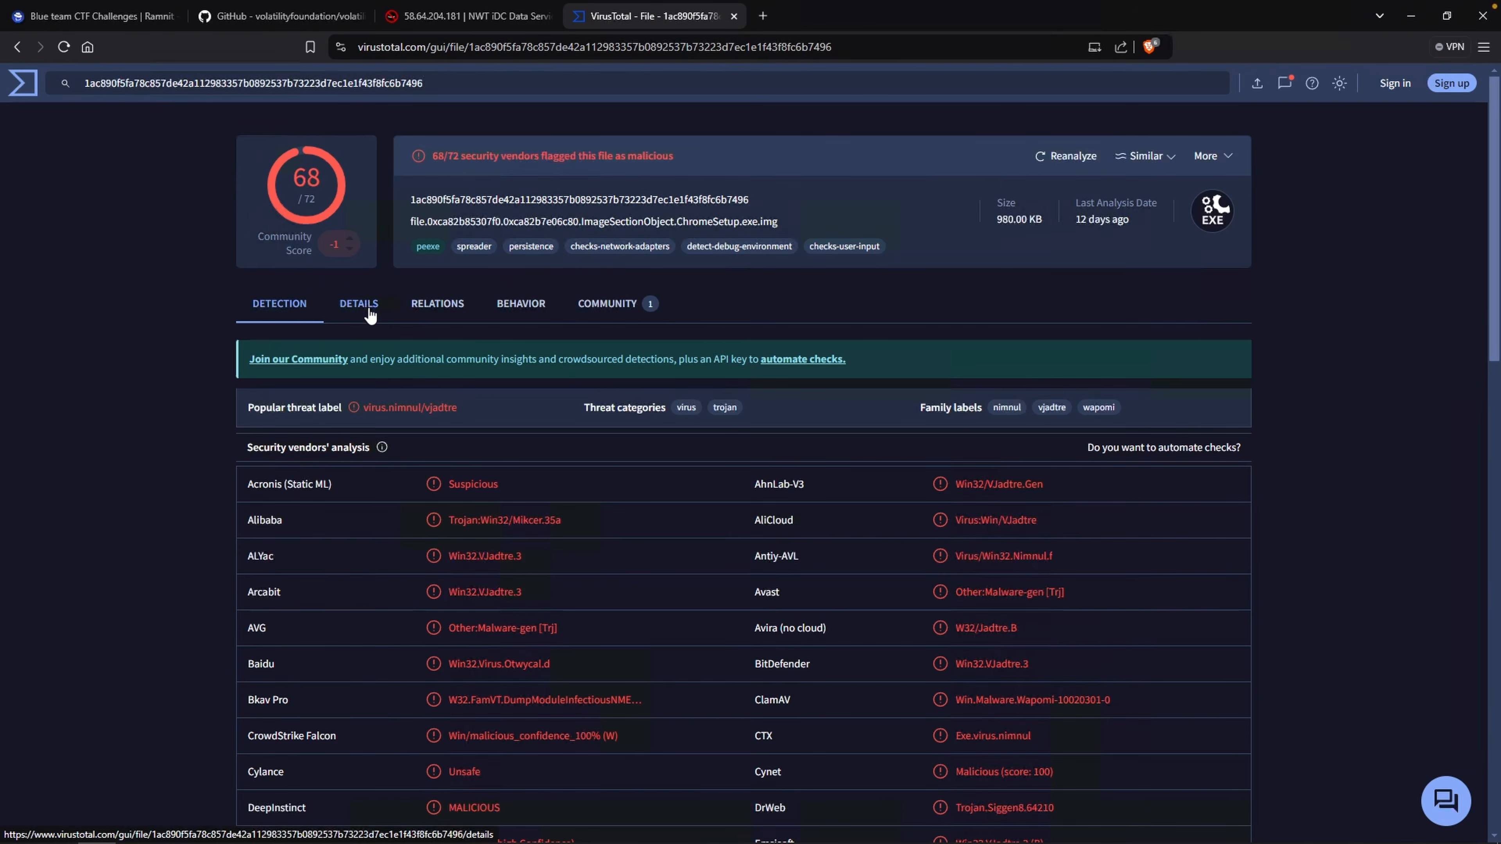
pyautogui.click(358, 303)
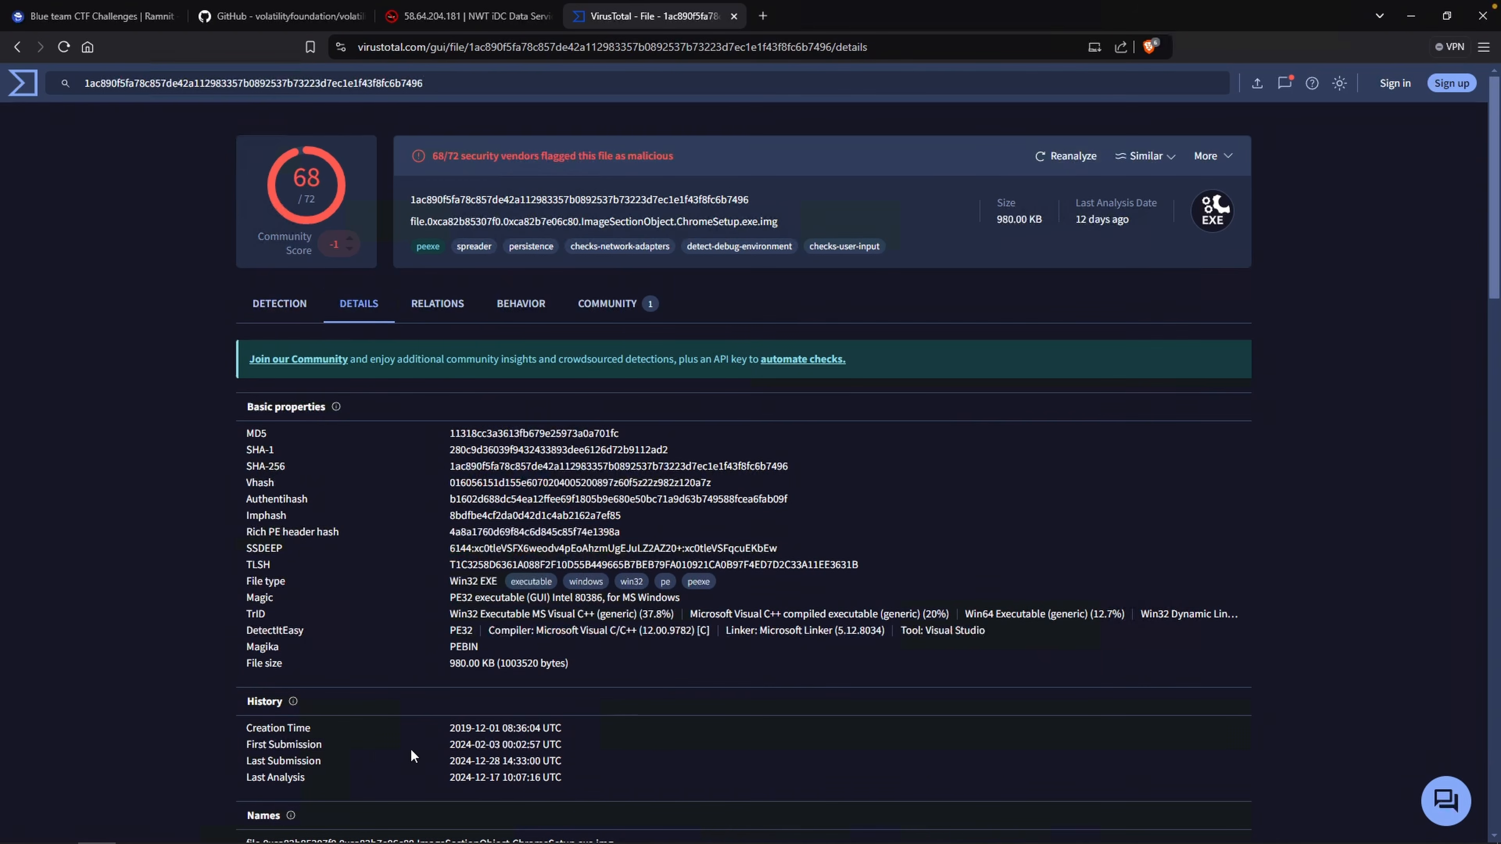
pyautogui.moveTo(250, 731); pyautogui.dragTo(323, 738)
pyautogui.moveTo(248, 703); pyautogui.dragTo(276, 701)
pyautogui.moveTo(449, 728); pyautogui.dragTo(562, 731)
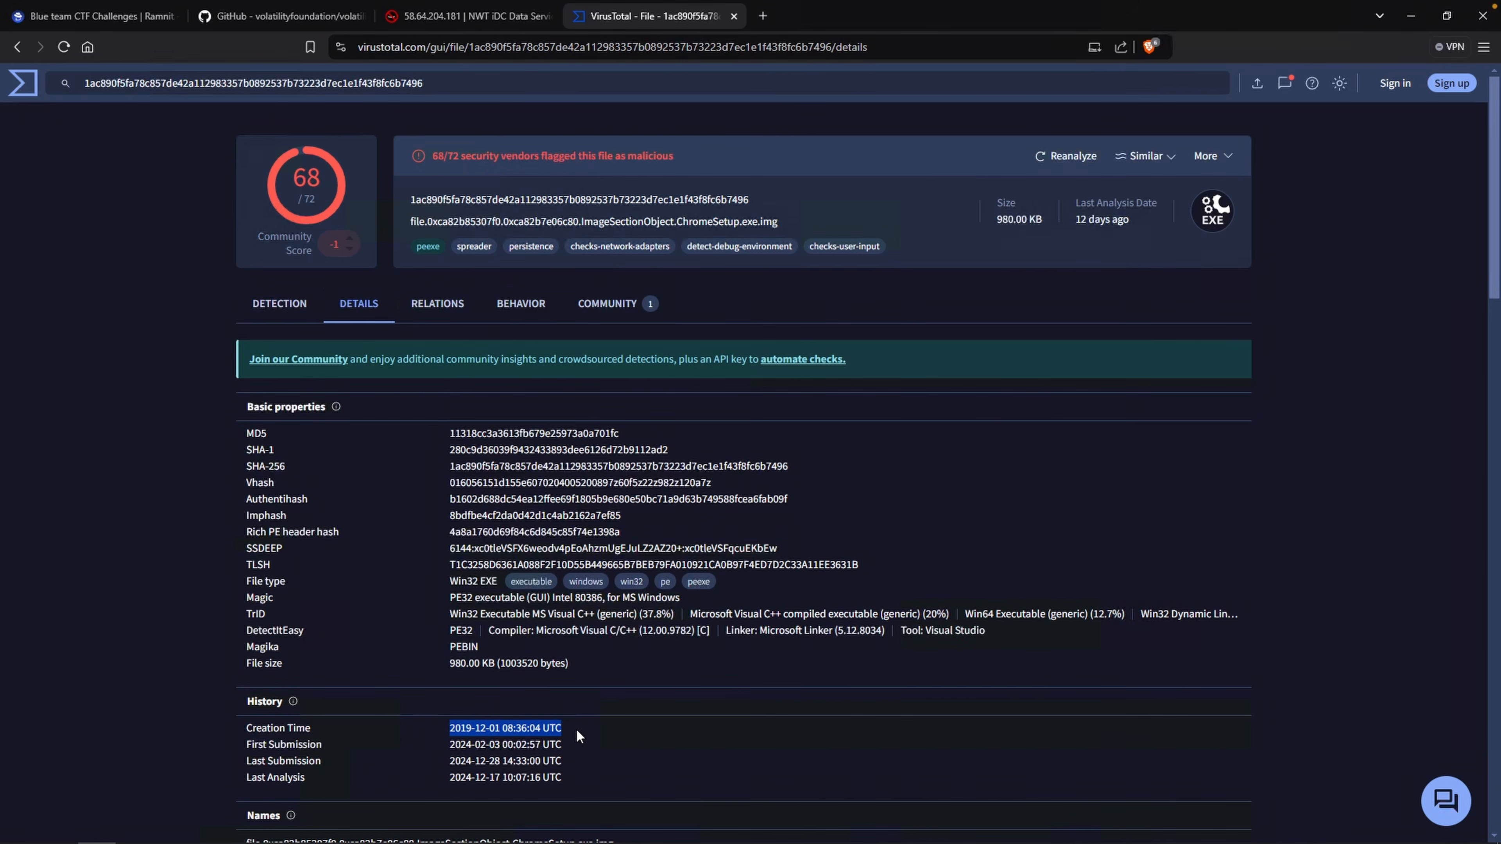
pyautogui.rightClick(546, 730)
pyautogui.click(597, 593)
# Try to paste the creation timestamp into the sixth question's compilation timestamp field and submit it.
pyautogui.click(112, 16)
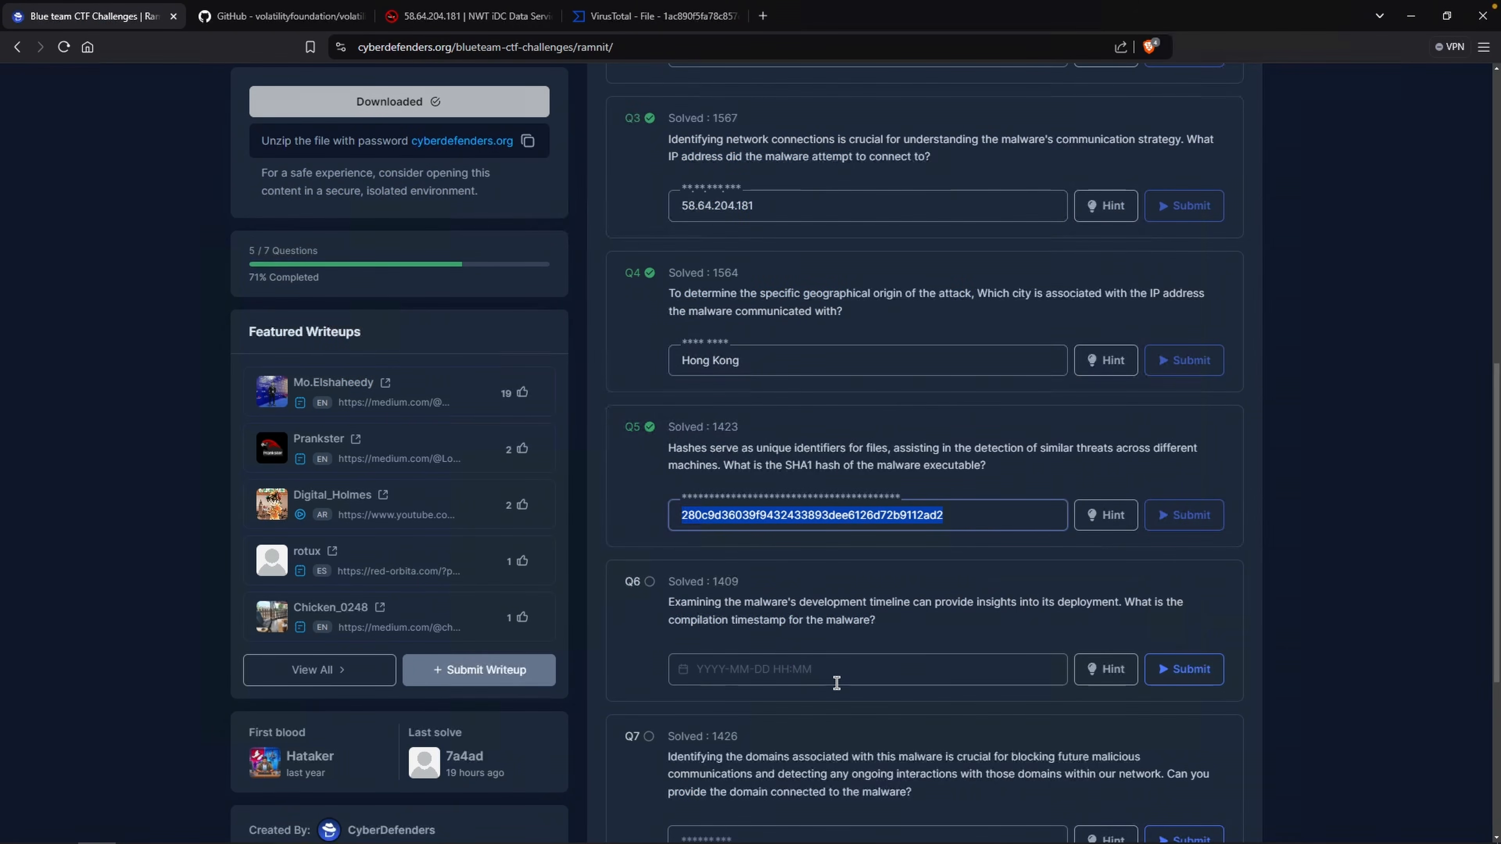
pyautogui.click(849, 674)
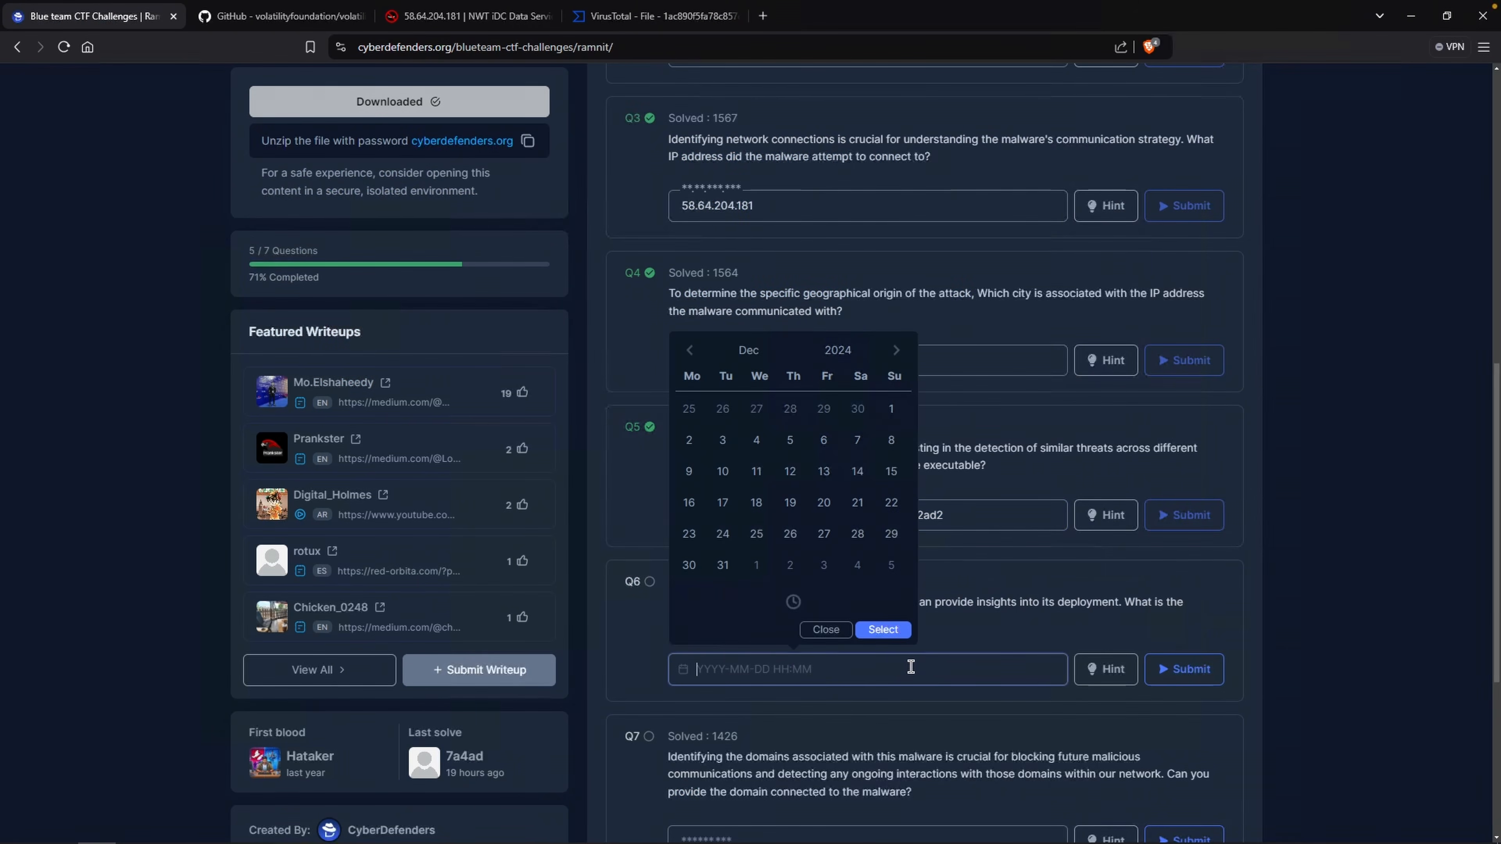
pyautogui.hotkey('ctrl', 'v')
pyautogui.press('BackSpace')
pyautogui.press('BackSpace')
pyautogui.press('BackSpace')
pyautogui.press('BackSpace')
pyautogui.click(1169, 679)
pyautogui.click(915, 670)
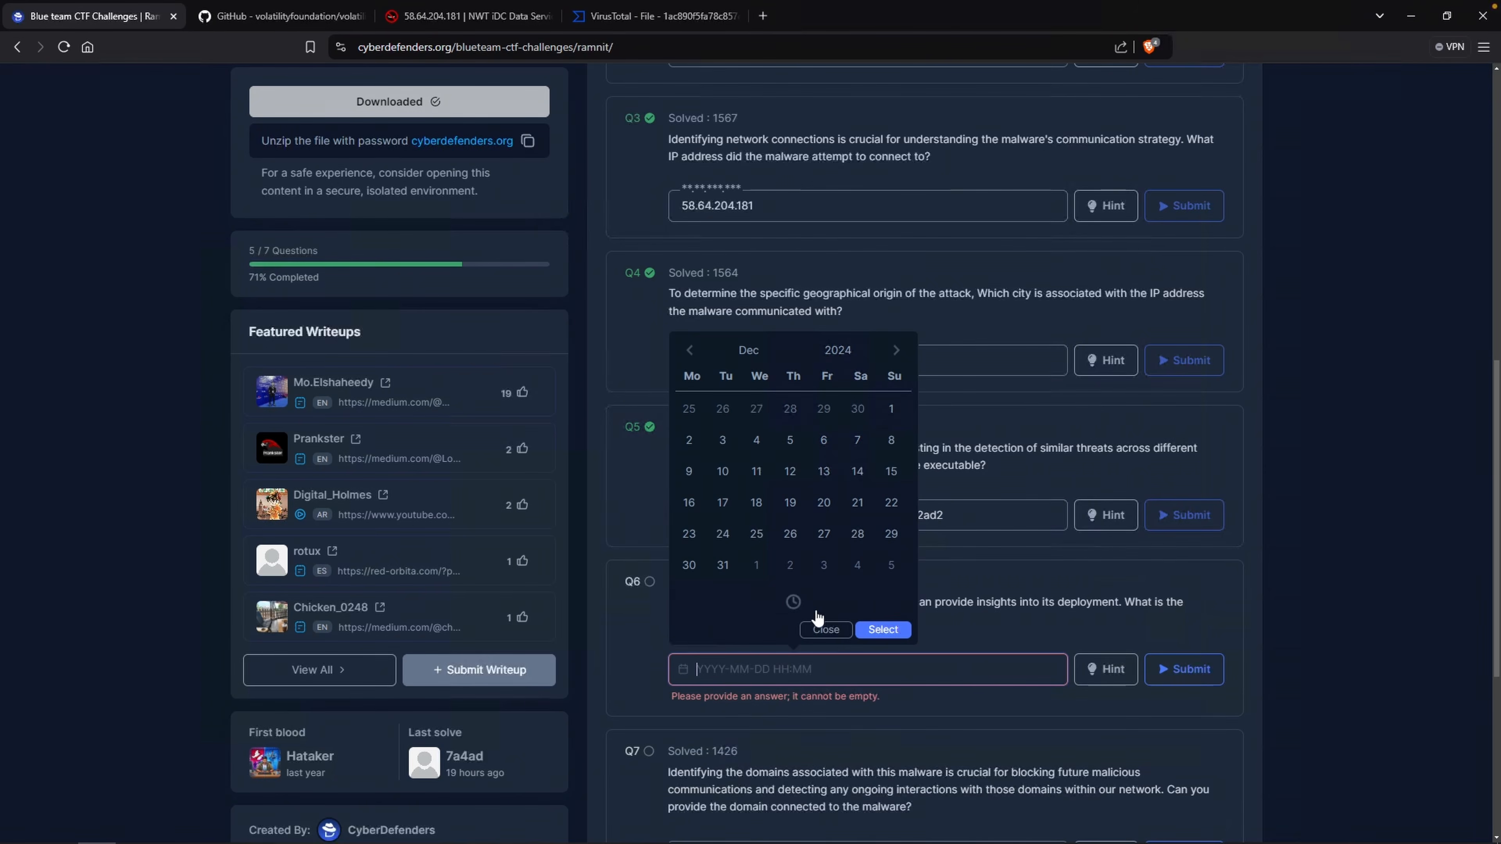
pyautogui.click(823, 504)
pyautogui.click(838, 350)
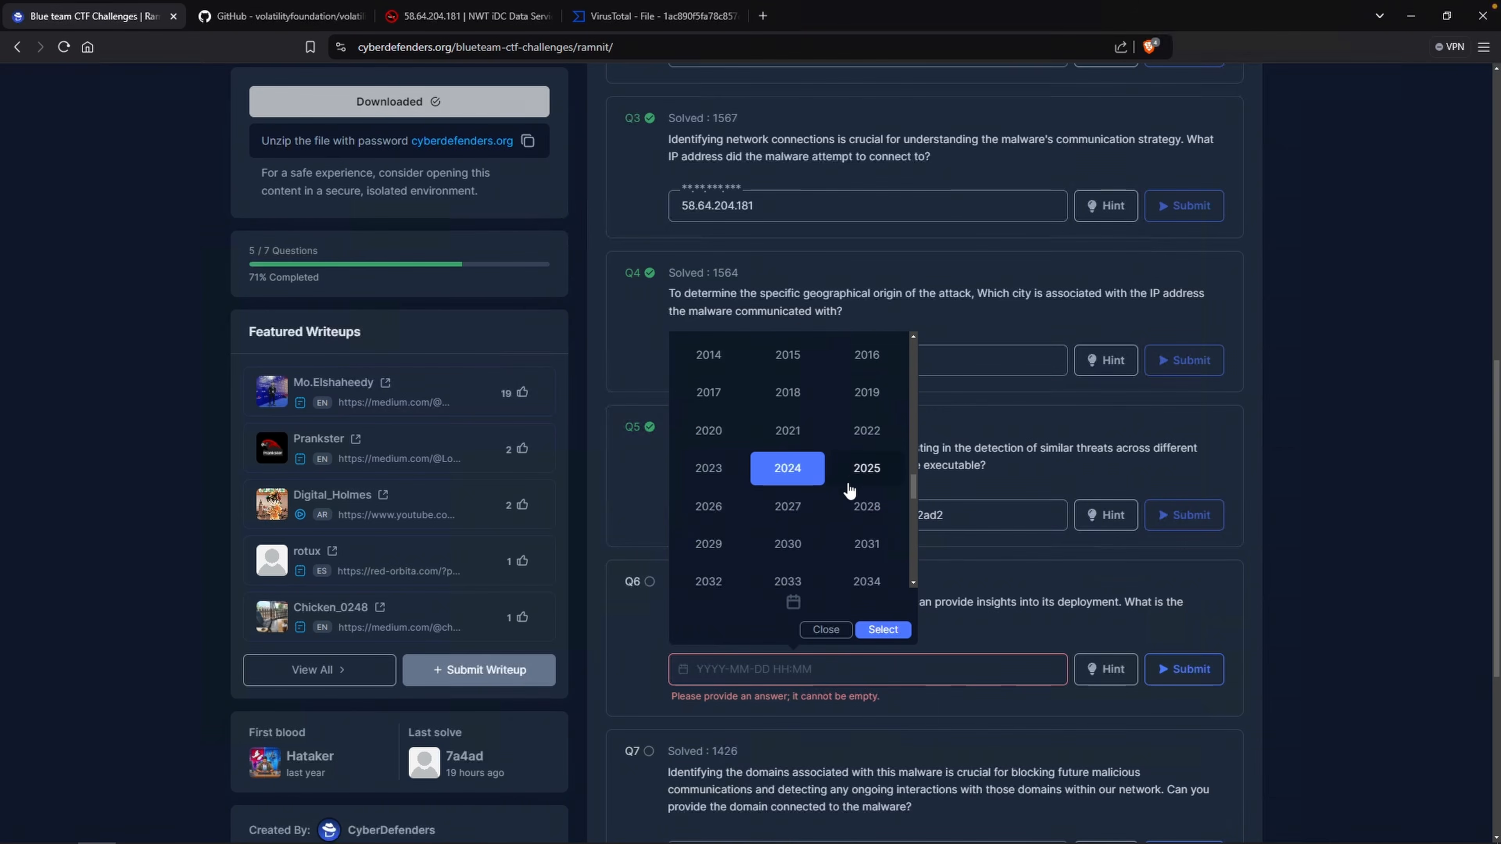
pyautogui.click(870, 400)
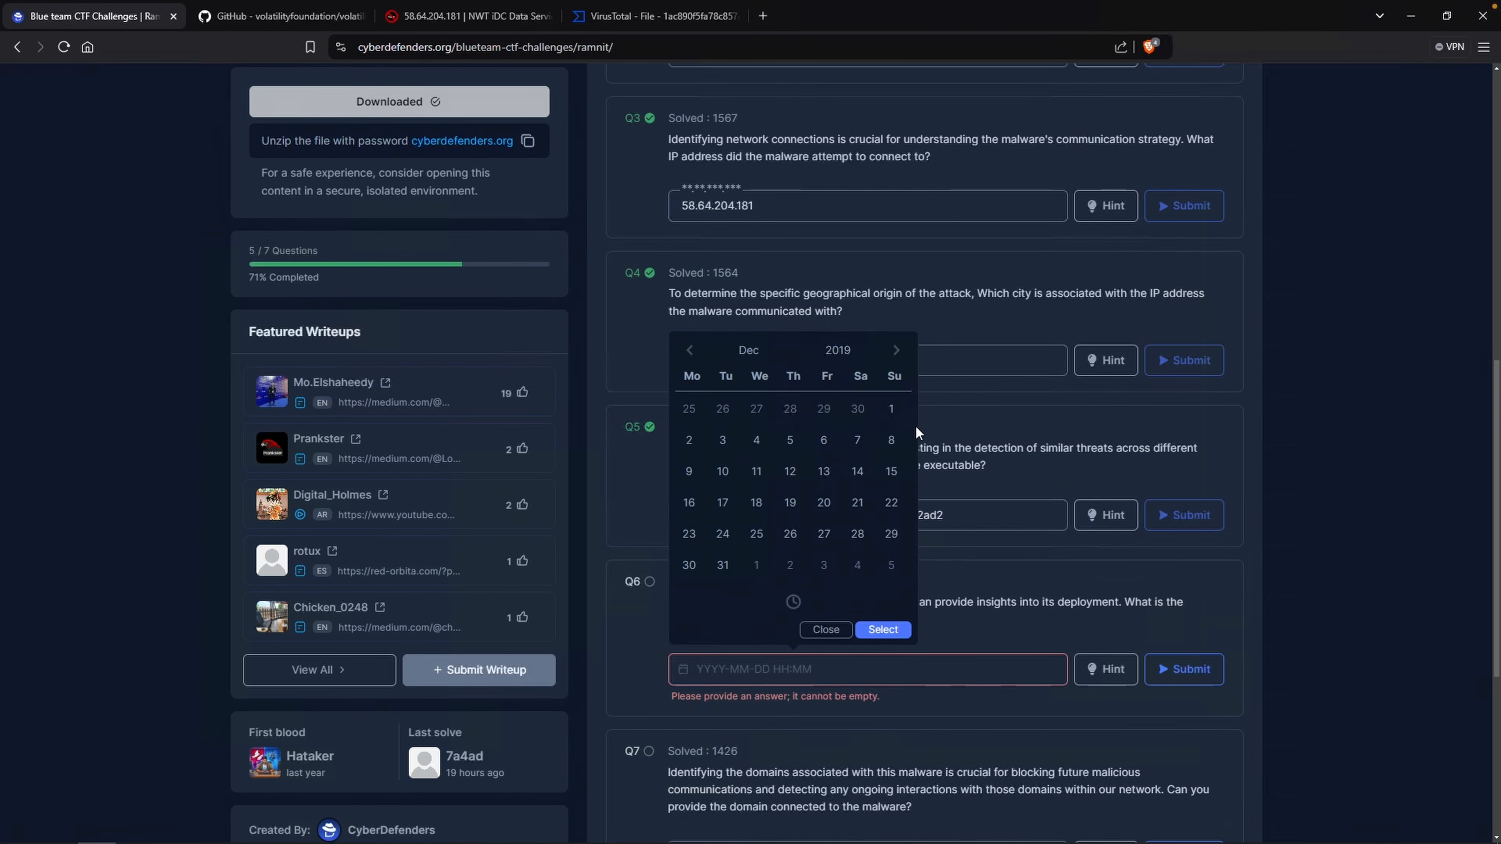
pyautogui.click(891, 409)
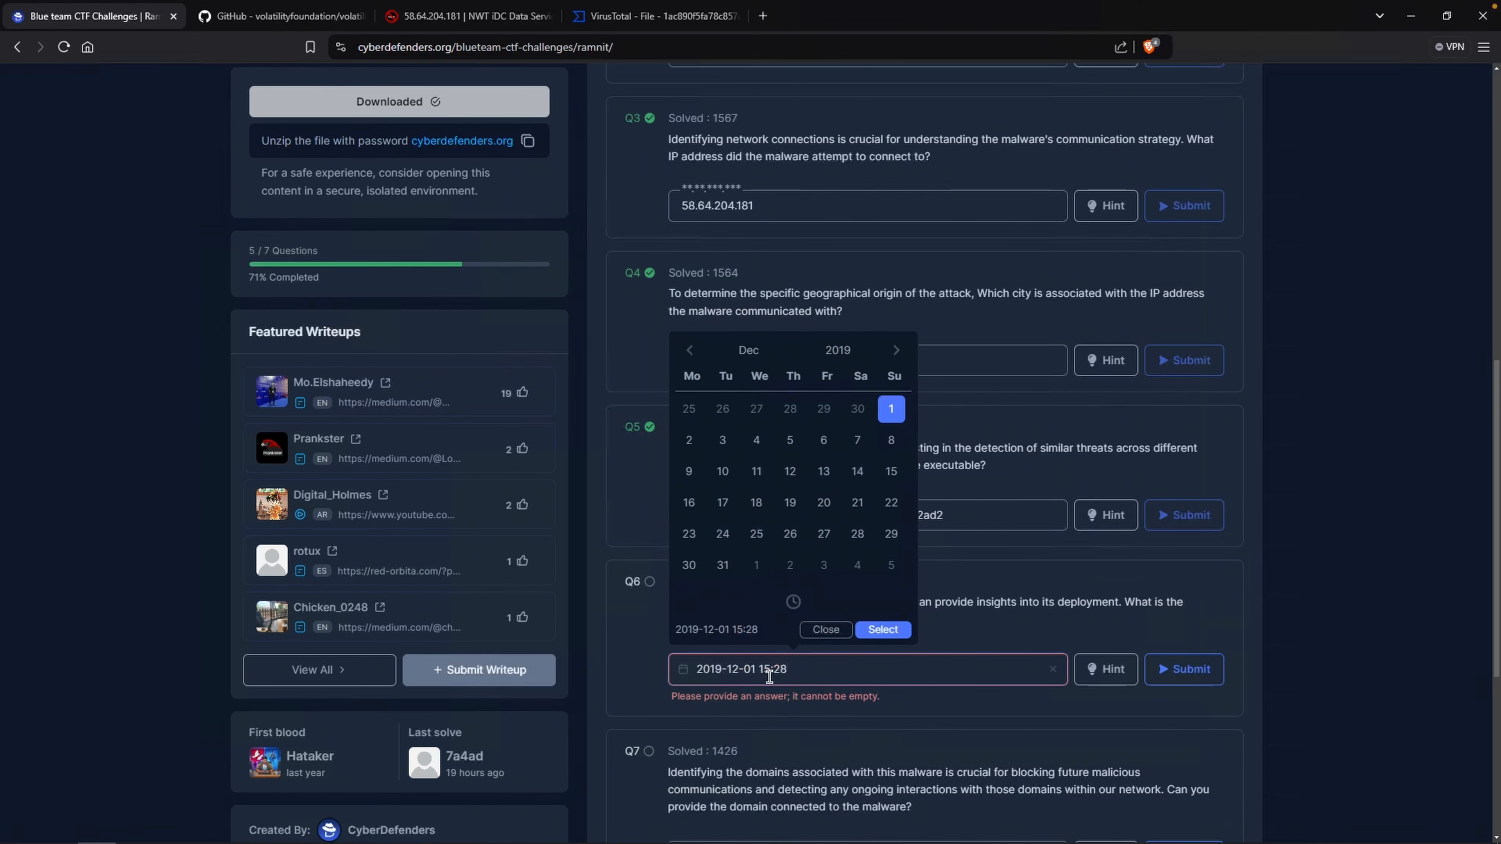
pyautogui.click(793, 602)
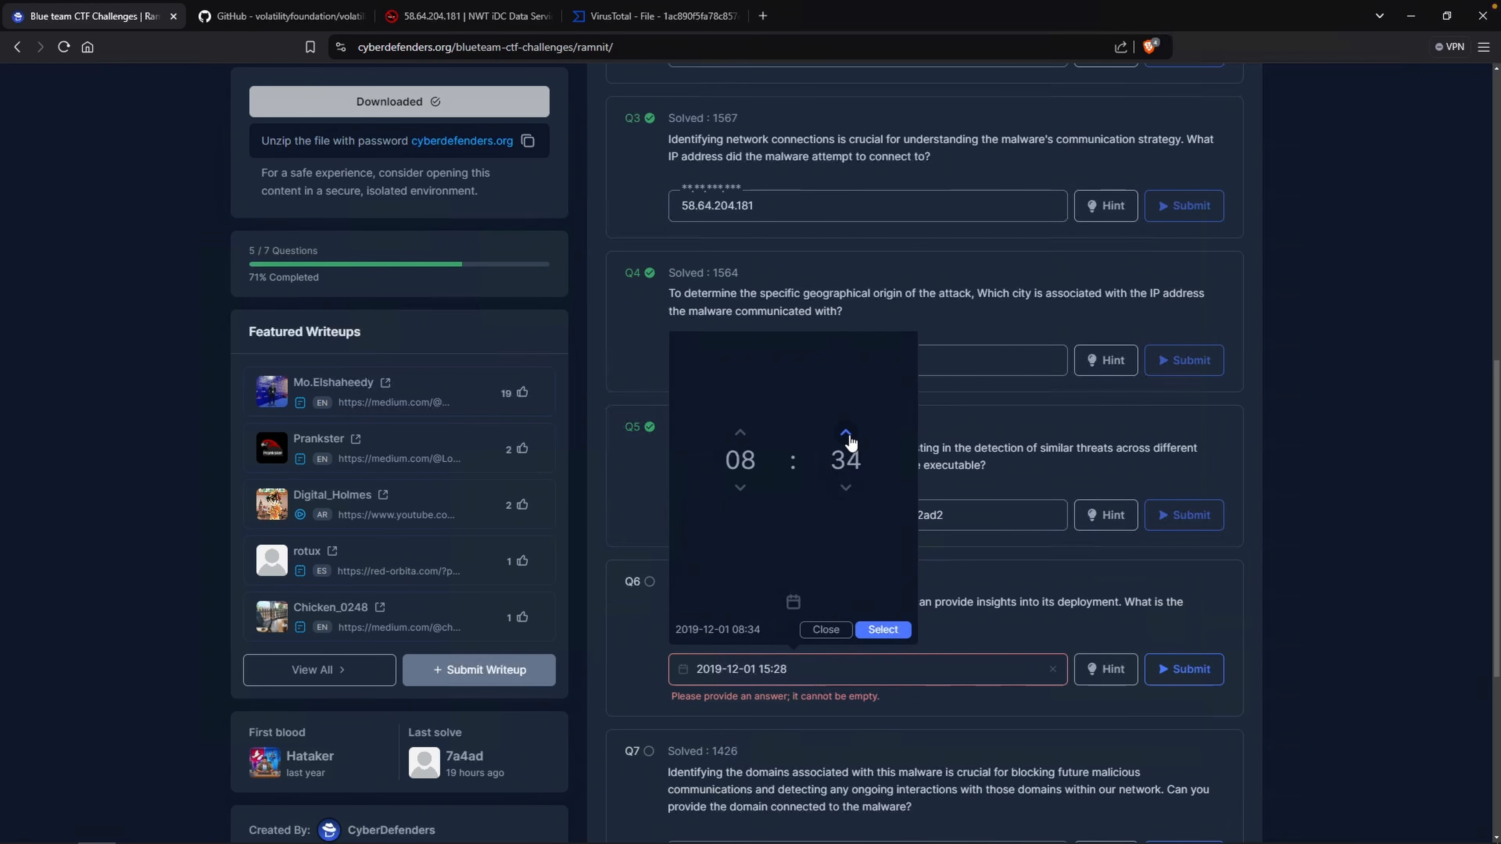
pyautogui.click(848, 438)
pyautogui.click(846, 433)
pyautogui.click(883, 629)
pyautogui.click(1185, 669)
# Open the file's Relations in VirusTotal and copy the first contacted URL entry.
pyautogui.scroll(-2, 811, 627)
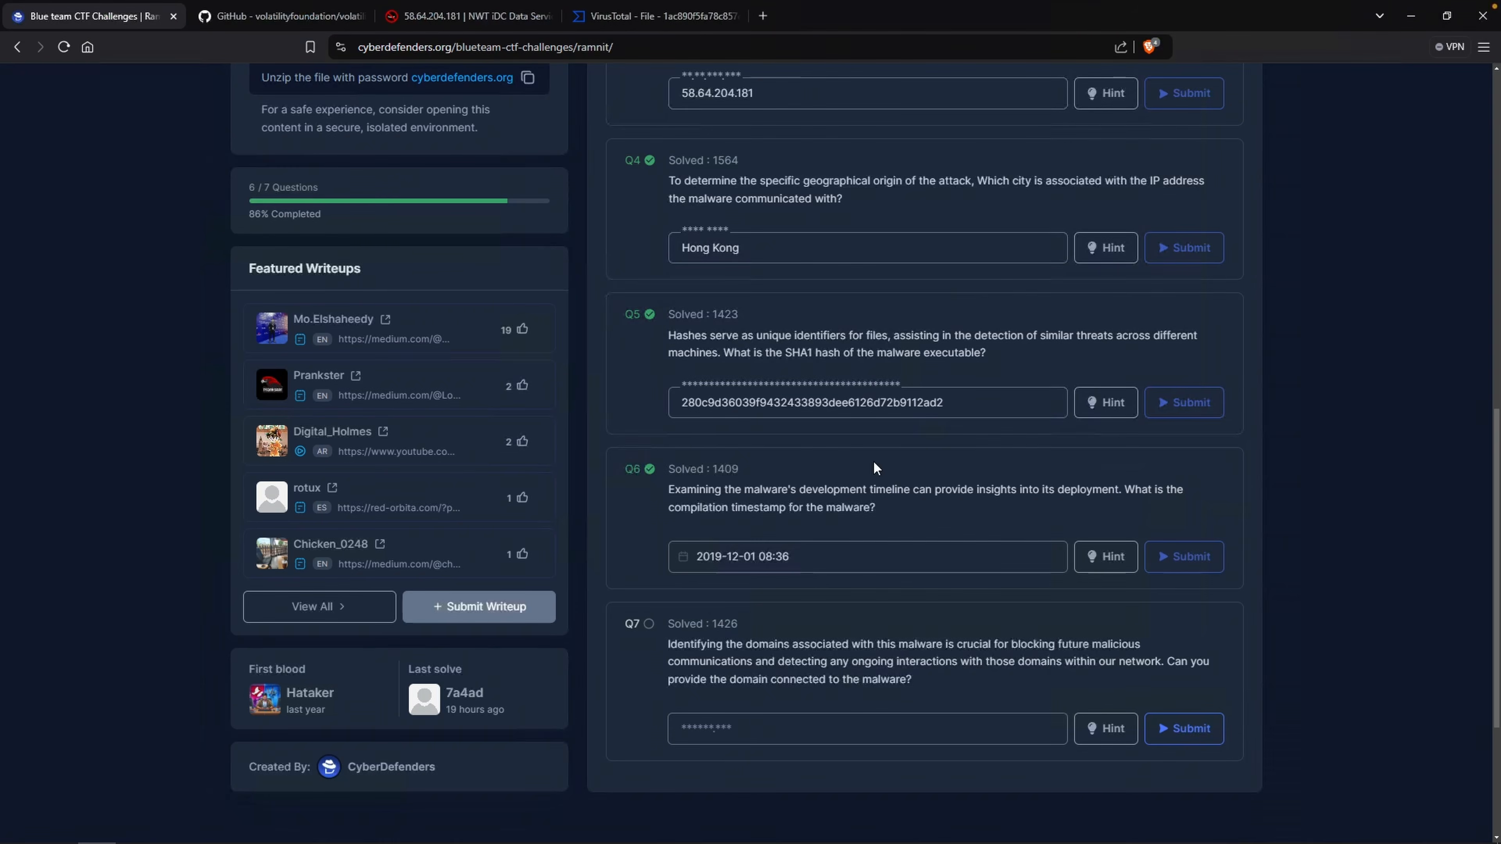
pyautogui.click(641, 27)
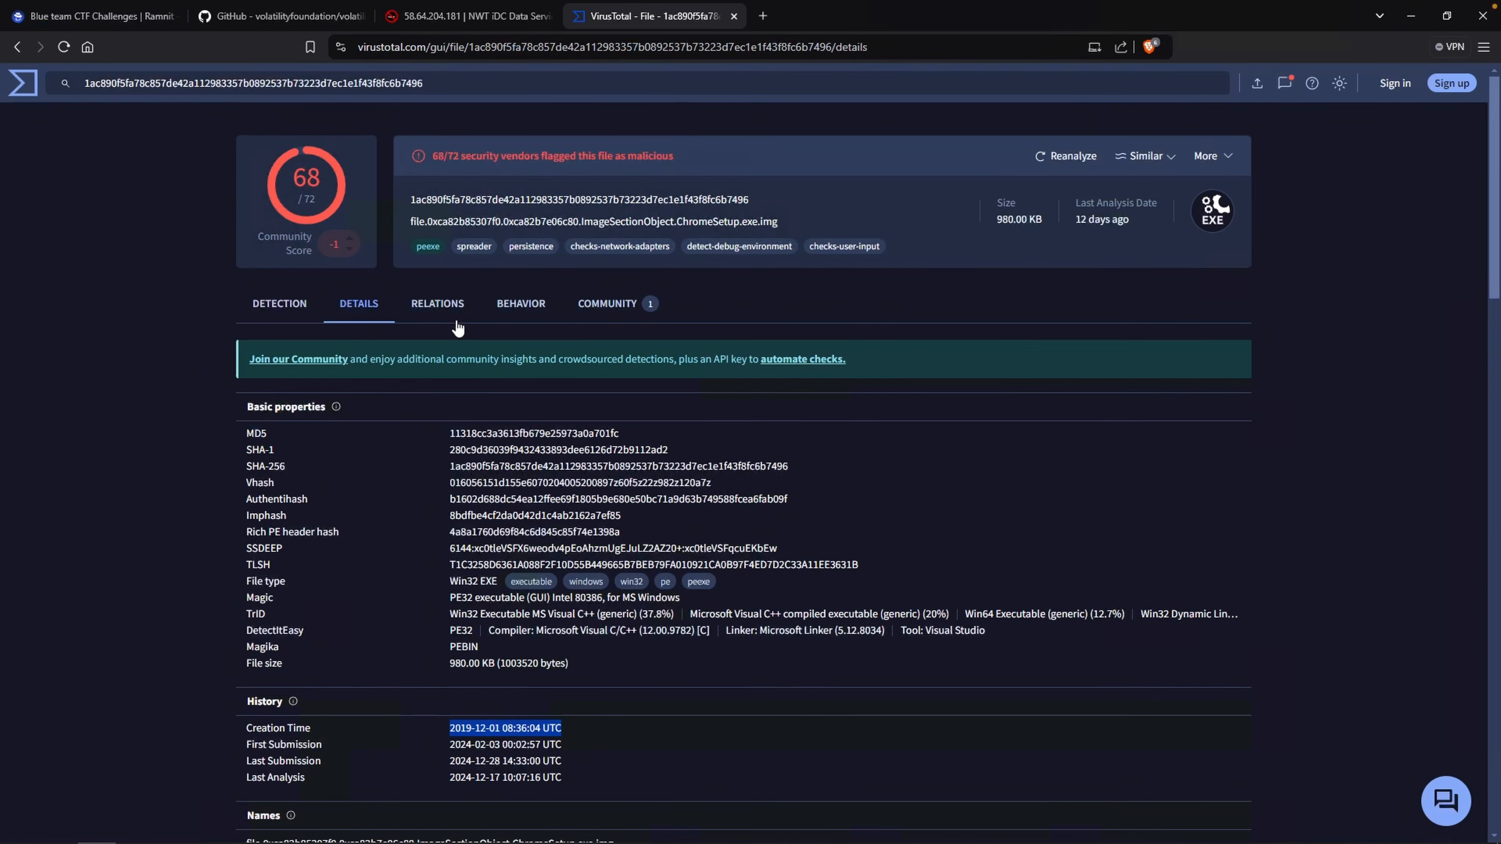
pyautogui.click(450, 305)
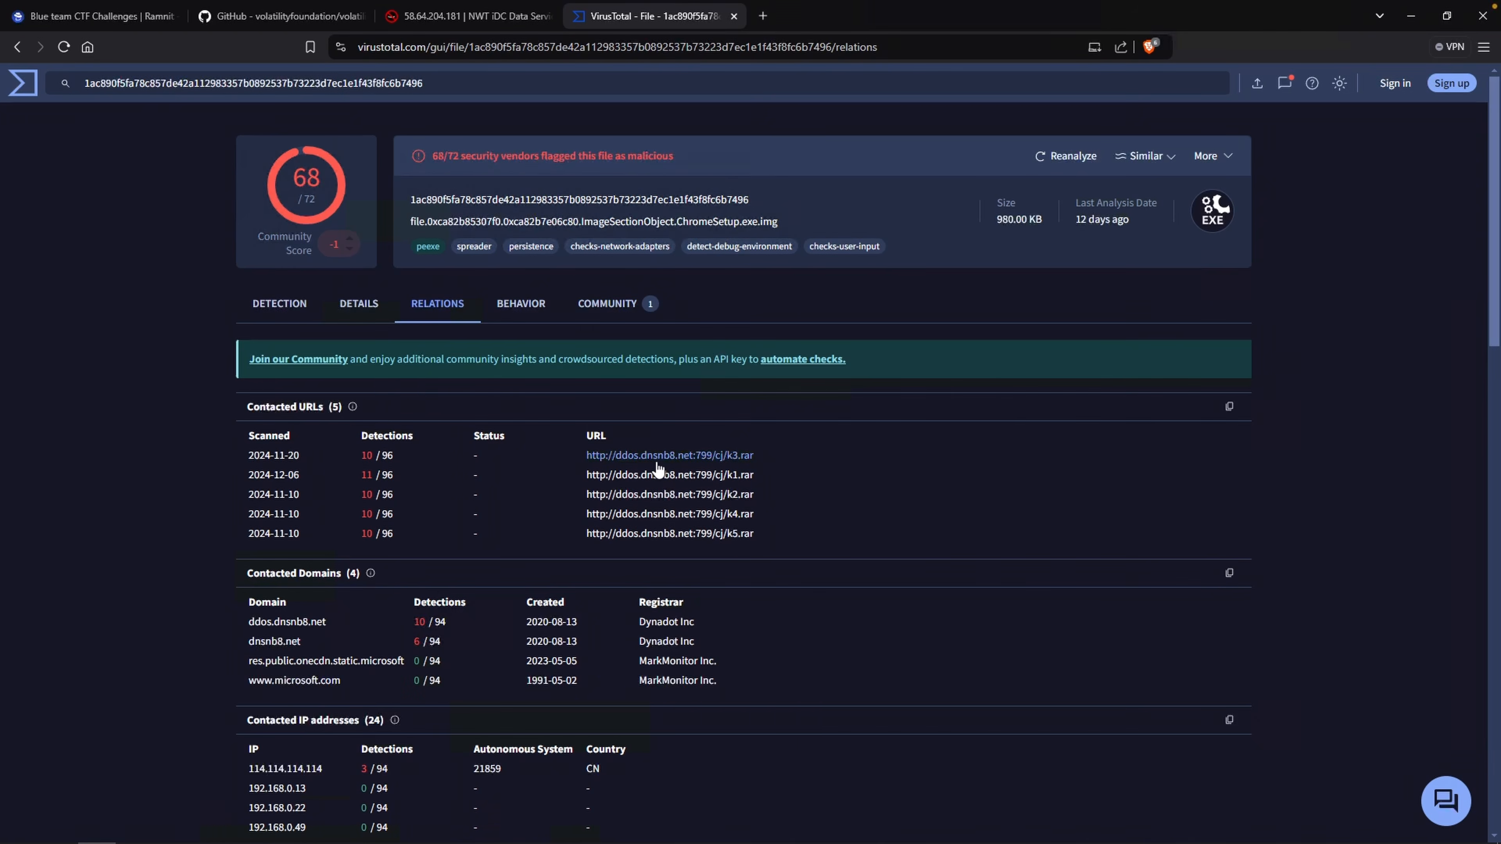
pyautogui.hotkey('ctrl', '1')
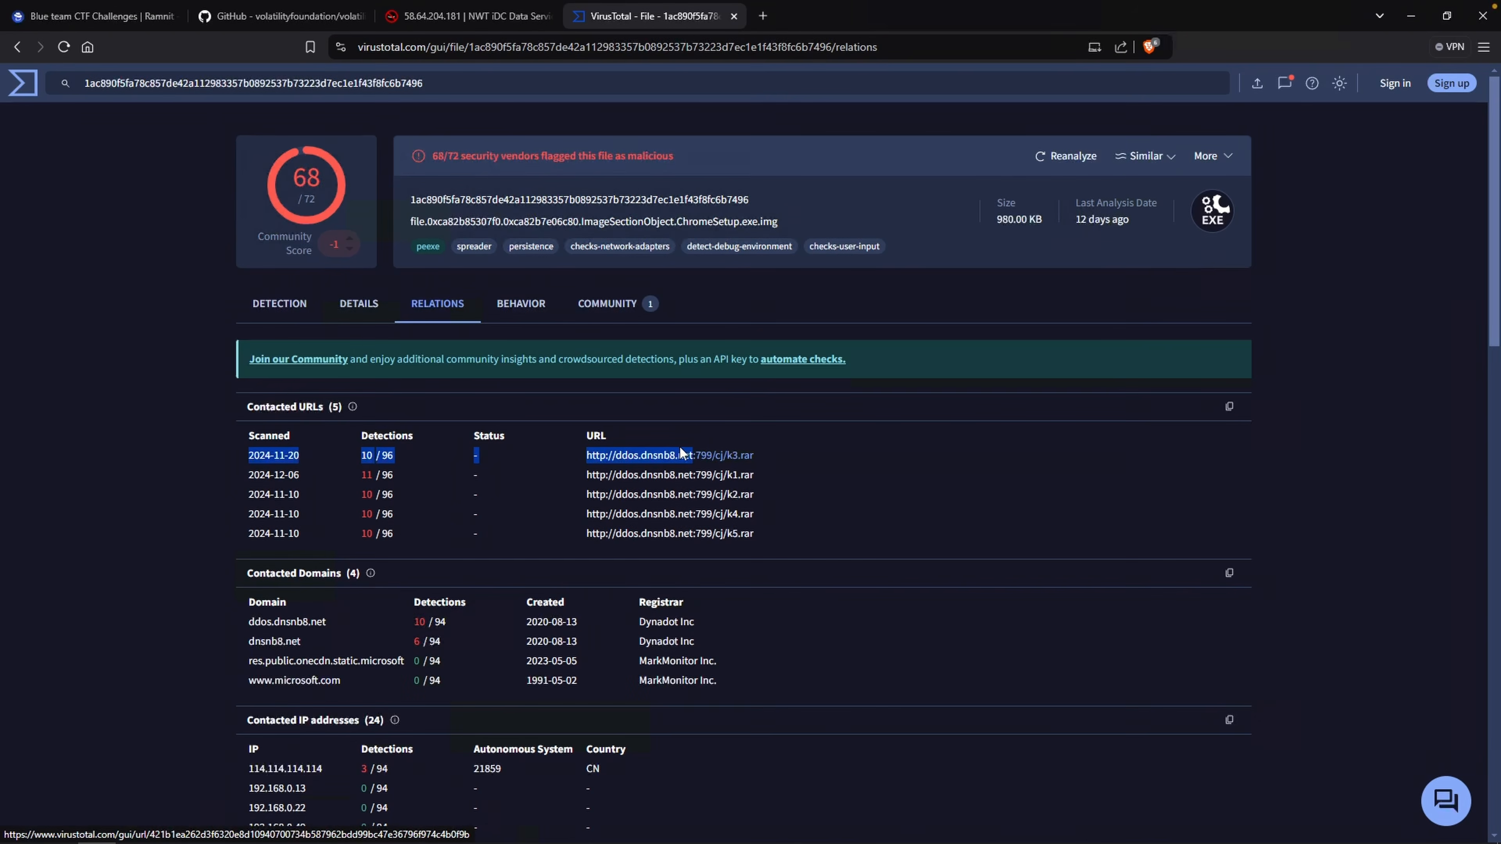
pyautogui.rightClick(678, 454)
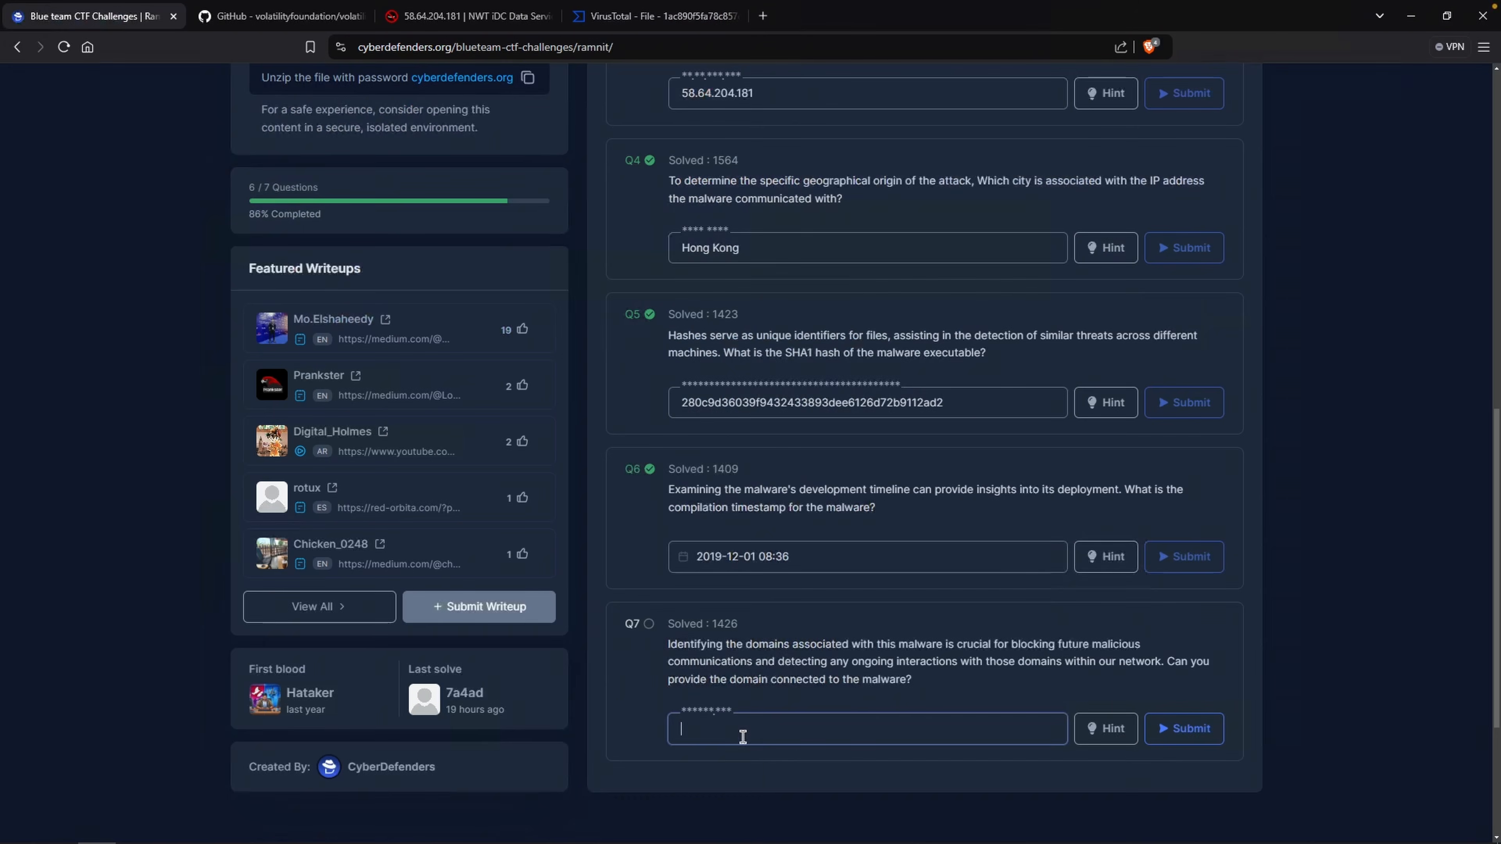
# Enter dnsnb8.net as the seventh question's domain answer and submit it.
pyautogui.hotkey('ctrl', 'v')
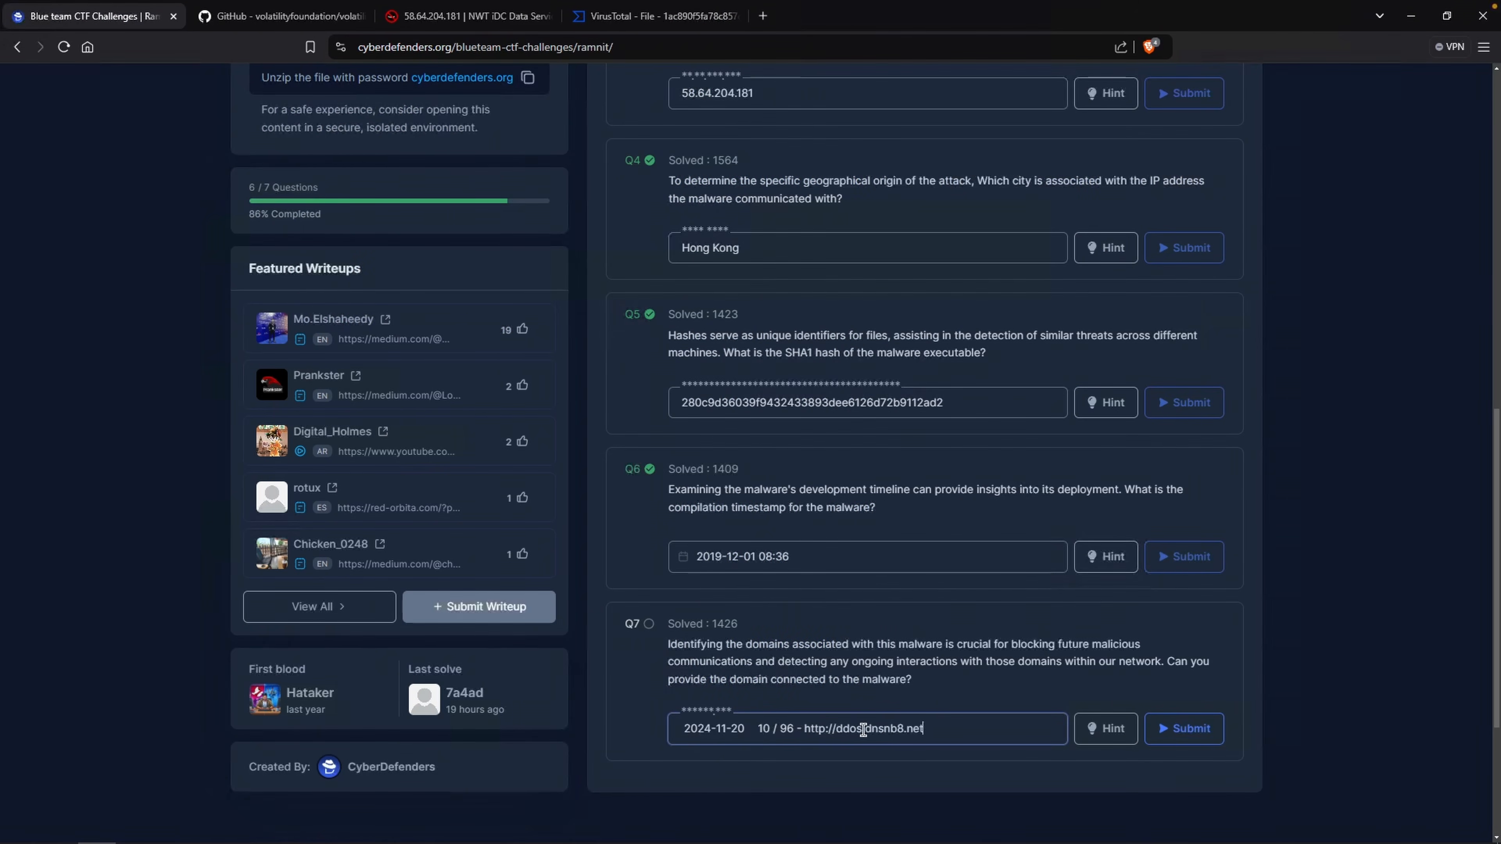
pyautogui.moveTo(863, 730); pyautogui.dragTo(678, 734)
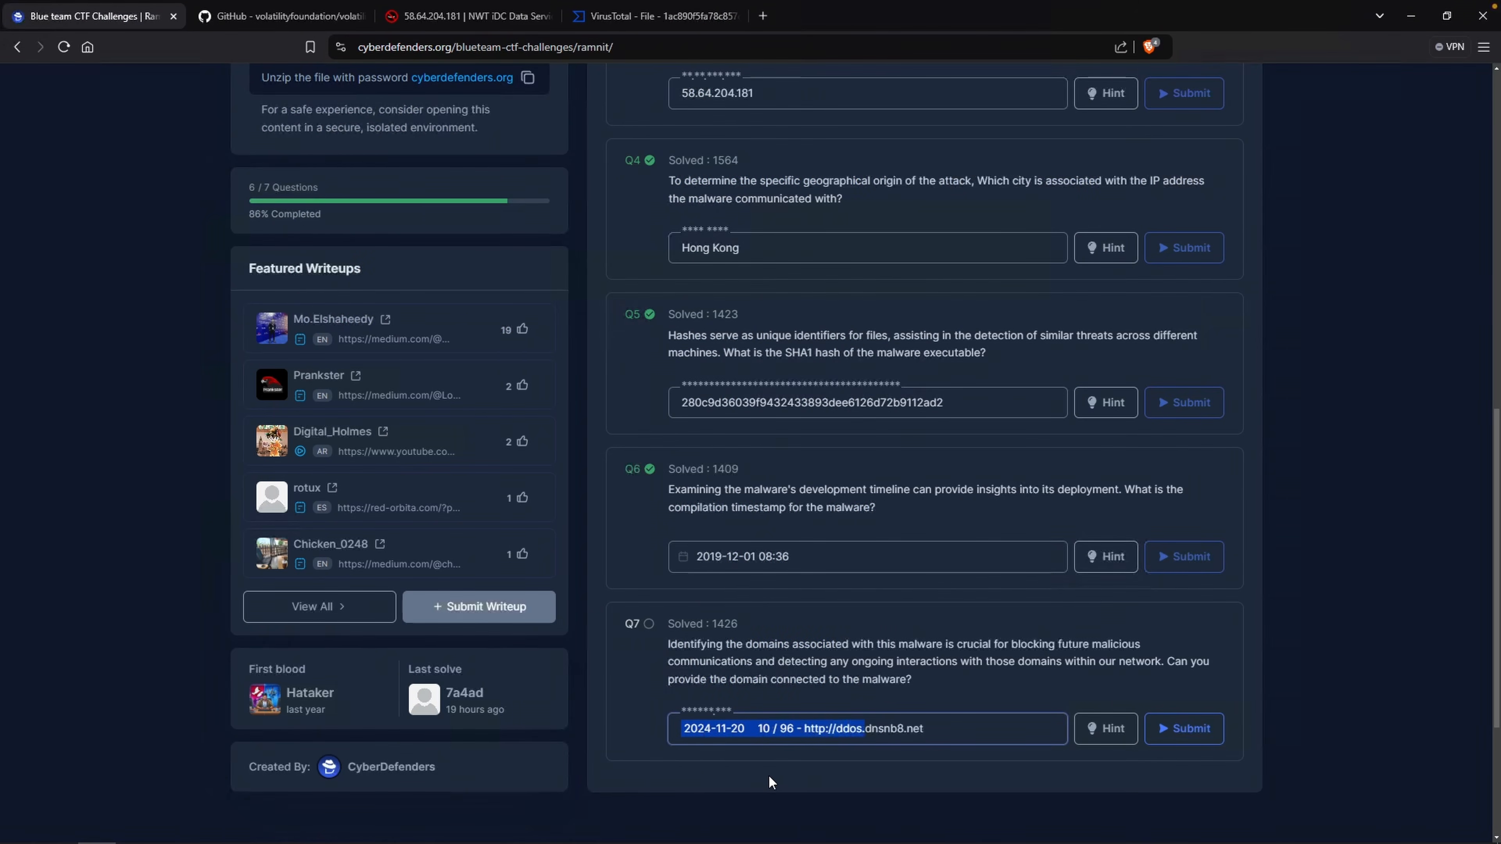
pyautogui.press('BackSpace')
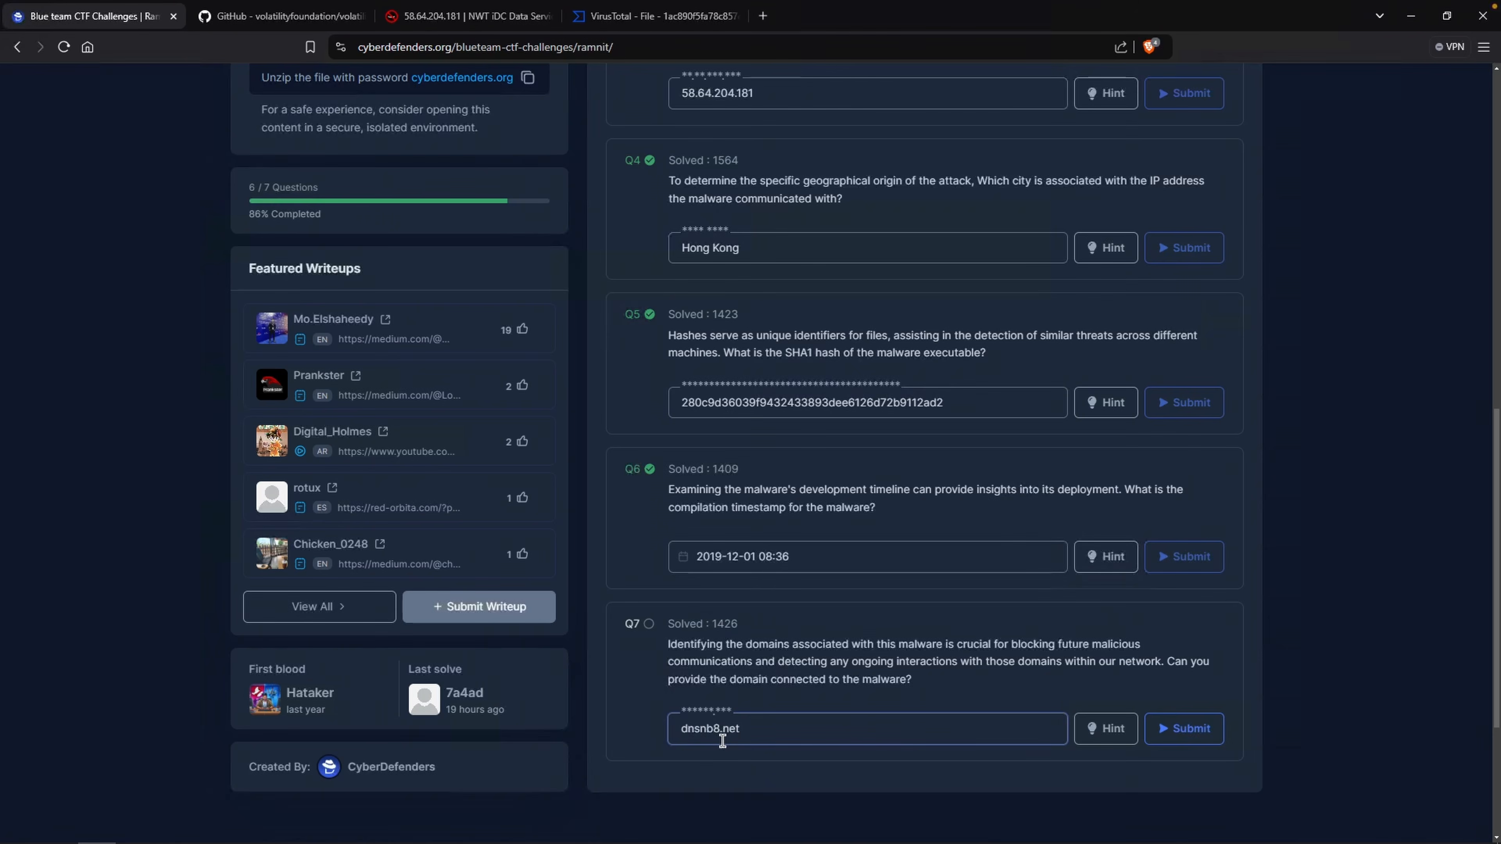
pyautogui.moveTo(742, 731); pyautogui.dragTo(719, 730)
pyautogui.click(1184, 729)
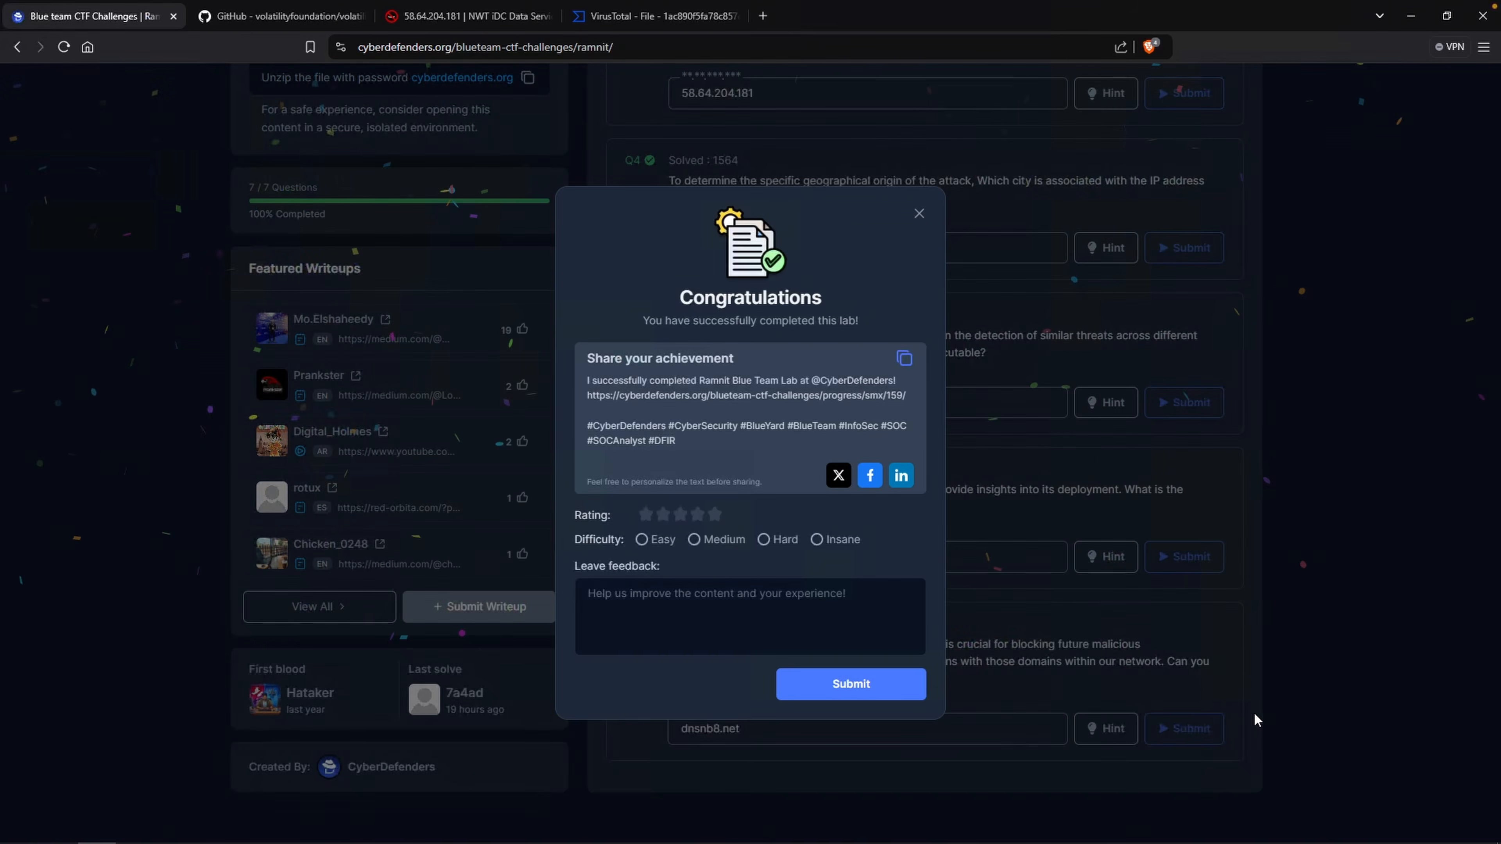